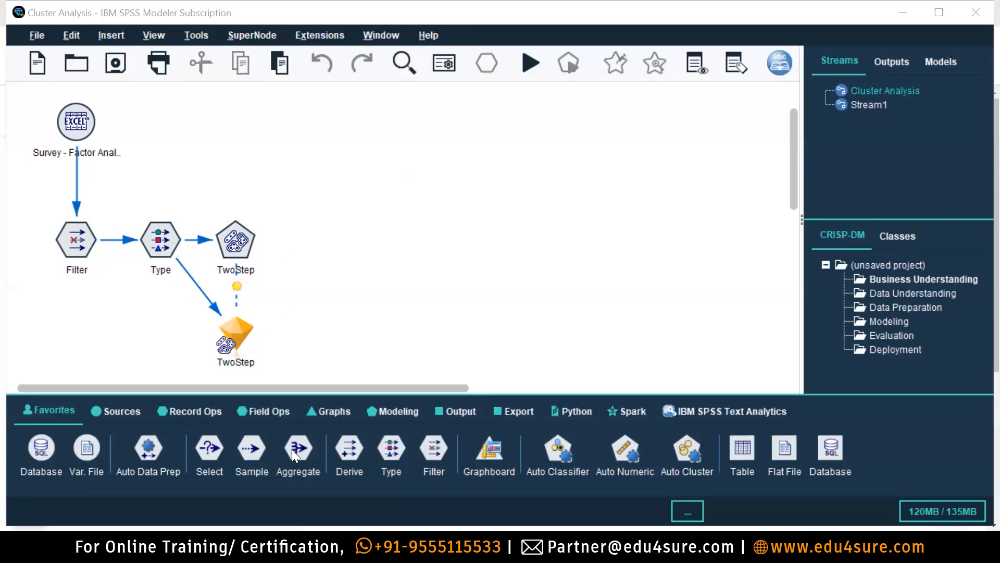
# Check the TwoStep node and Cluster Analysis stream context menus without choosing, then show Modeling nodes.
pyautogui.click(247, 243)
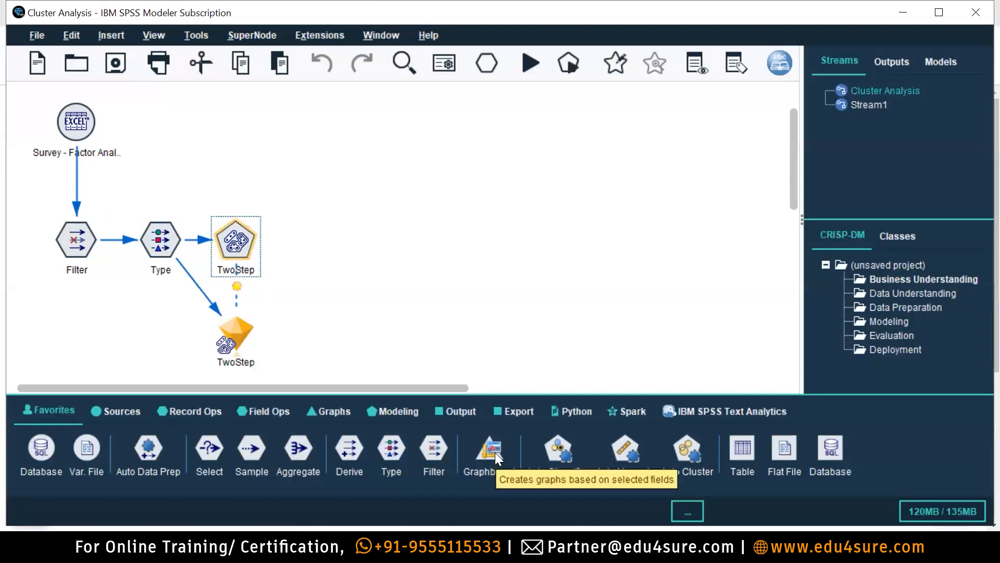
pyautogui.rightClick(234, 224)
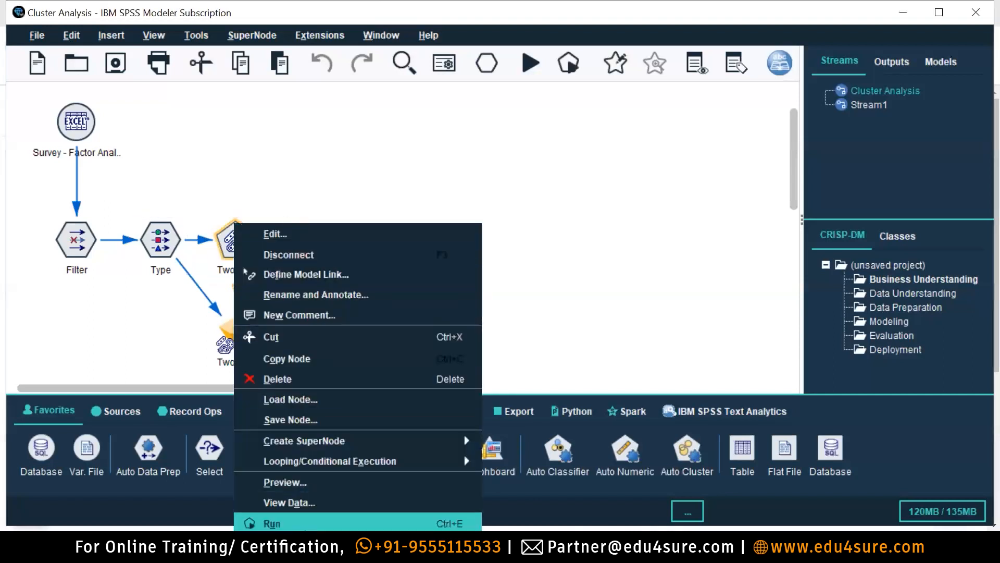
pyautogui.click(558, 227)
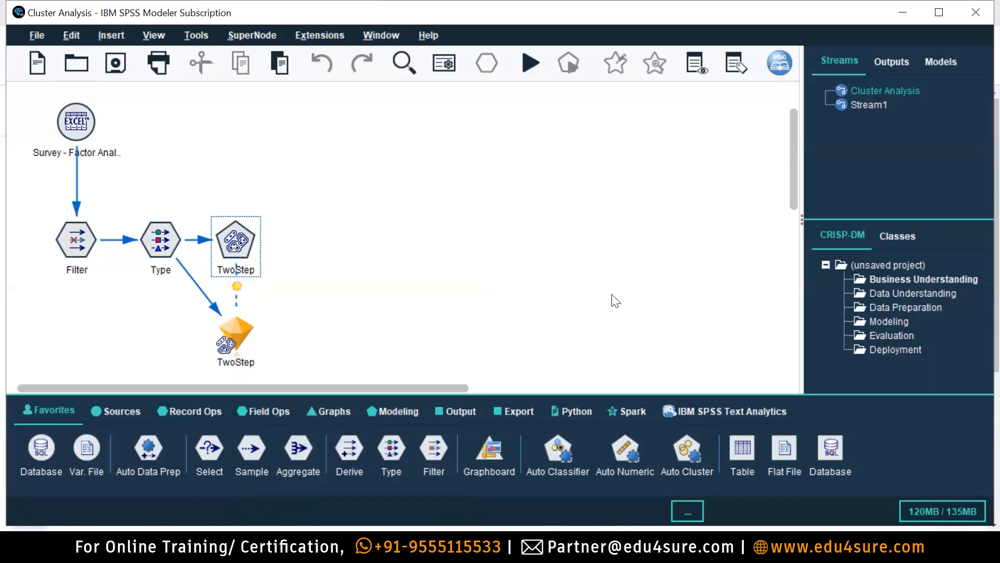
pyautogui.rightClick(870, 90)
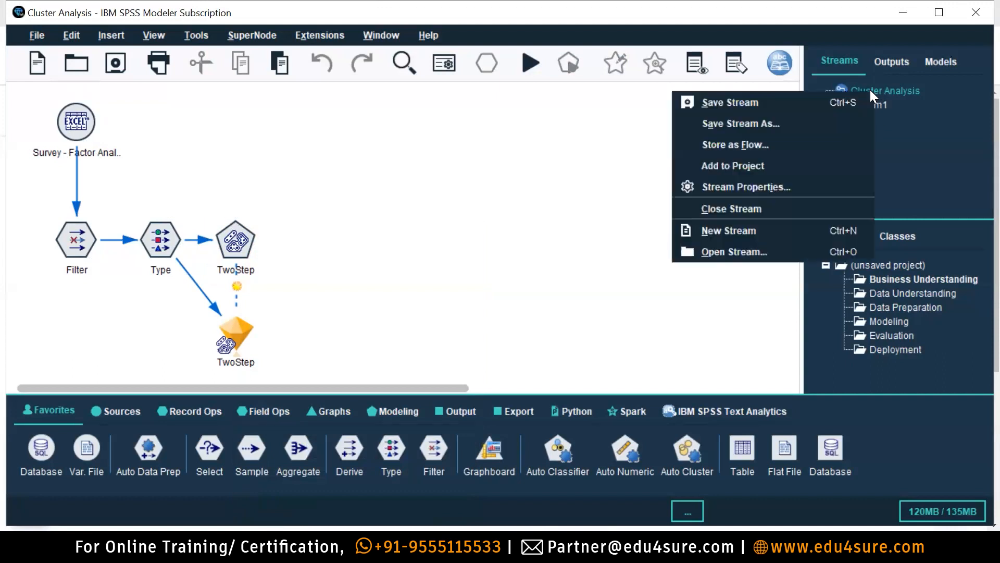
pyautogui.click(483, 203)
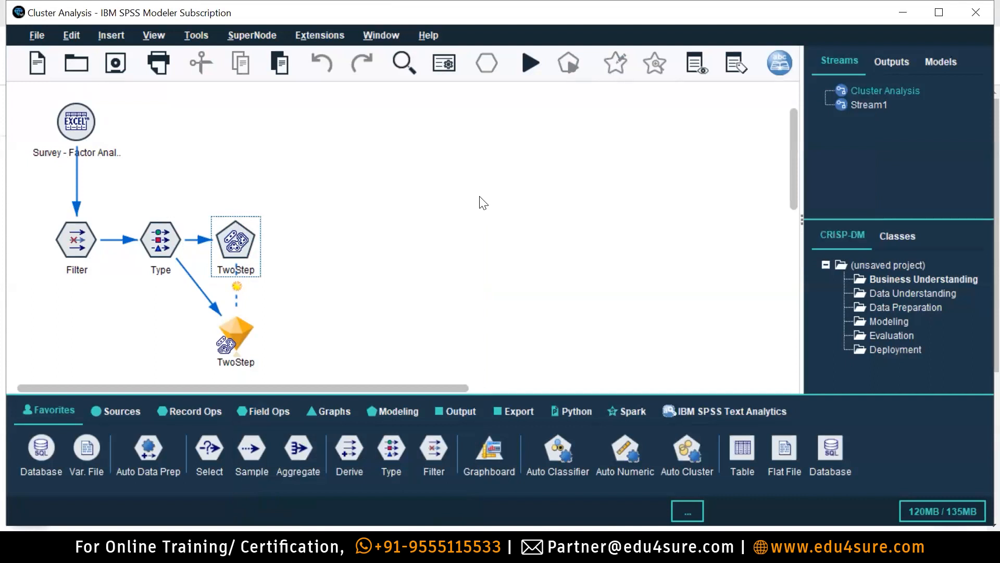
pyautogui.click(408, 412)
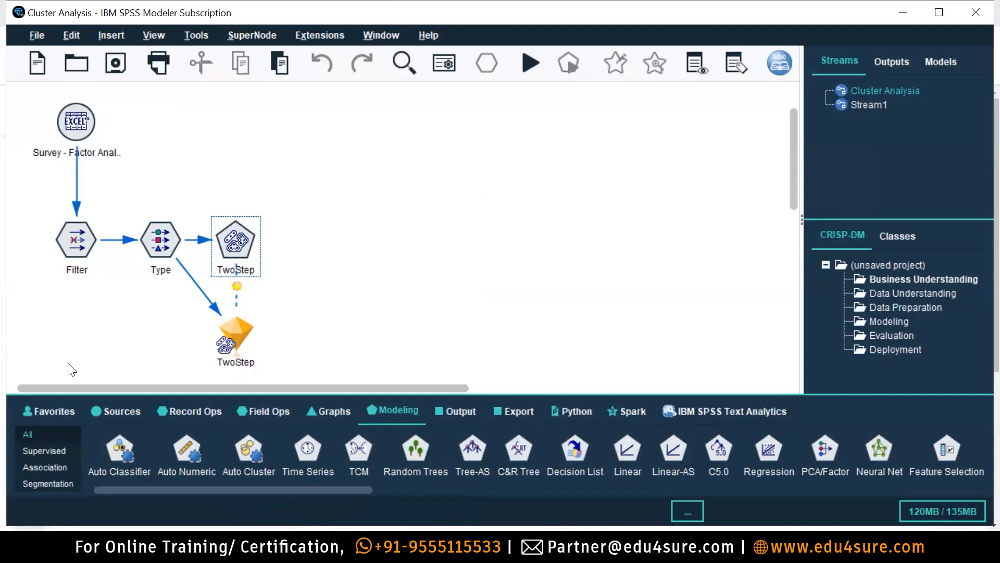
# Dismiss the TwoStep node's context menu unused and leave the TwoStep node selected.
pyautogui.rightClick(237, 250)
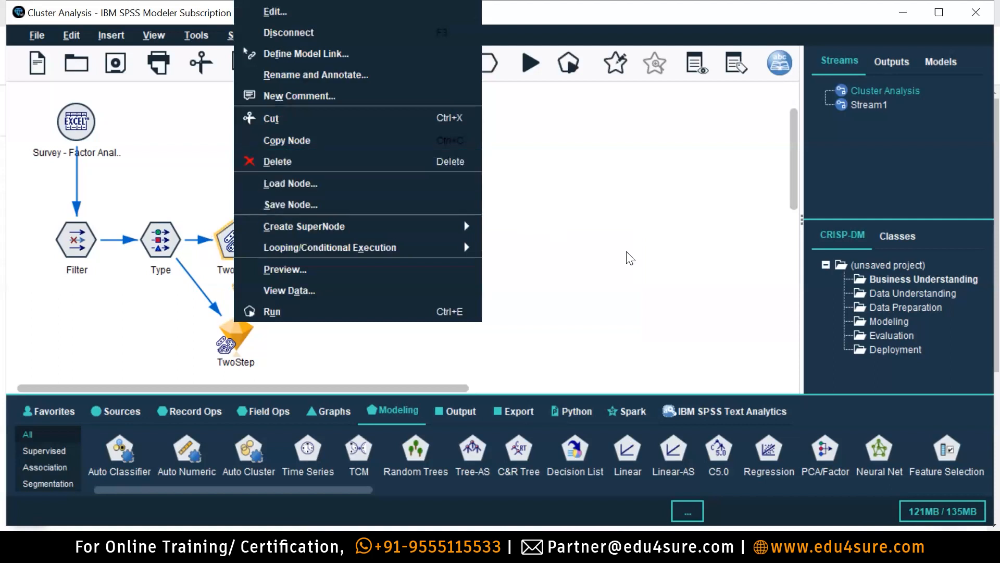
pyautogui.click(625, 255)
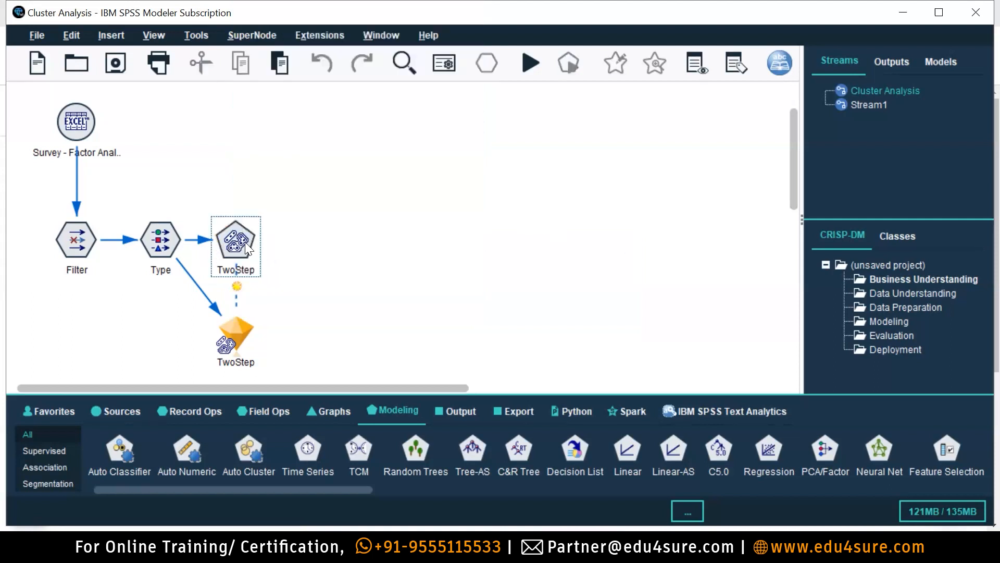
pyautogui.click(236, 238)
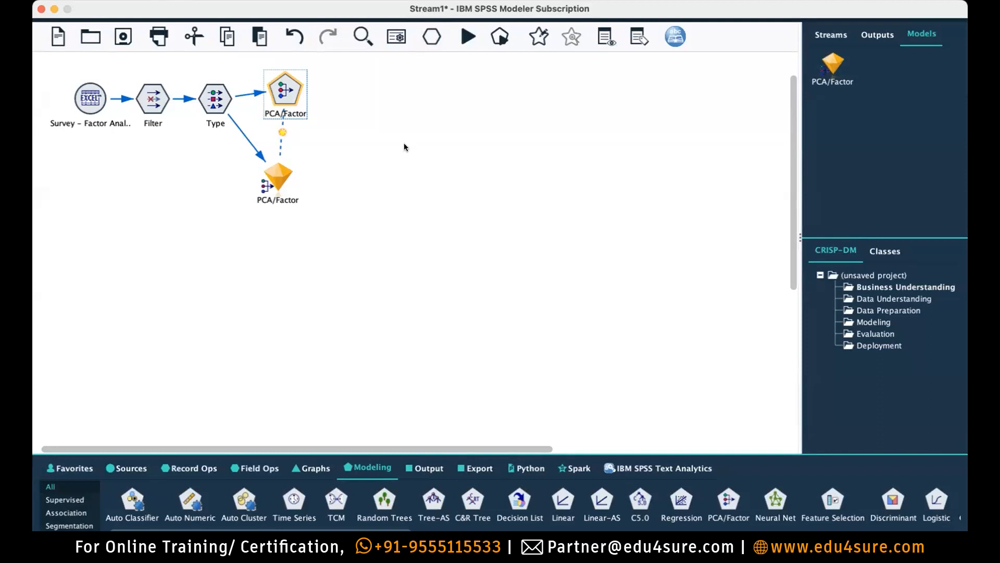
# Cut the PCA/Factor modeling node and its generated model nugget from Stream1.
pyautogui.moveTo(329, 232); pyautogui.dragTo(288, 229)
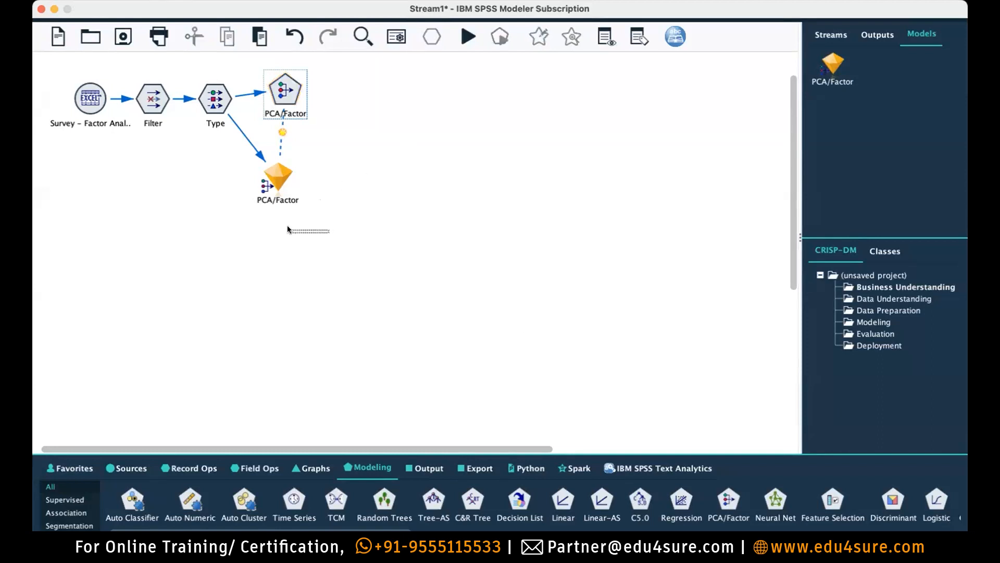
pyautogui.click(285, 82)
pyautogui.doubleClick(285, 81)
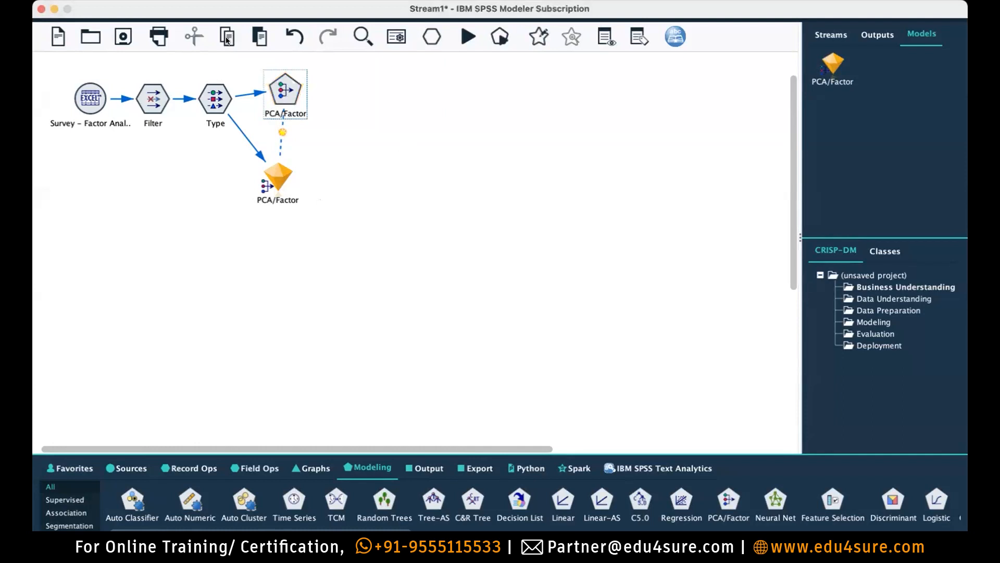
pyautogui.click(201, 32)
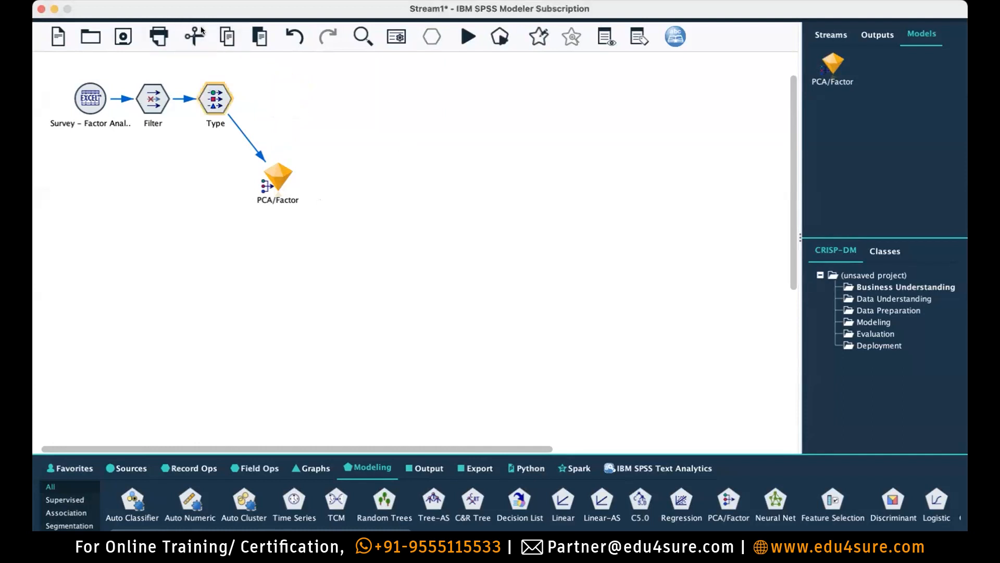
pyautogui.moveTo(291, 260); pyautogui.dragTo(269, 164)
pyautogui.click(193, 37)
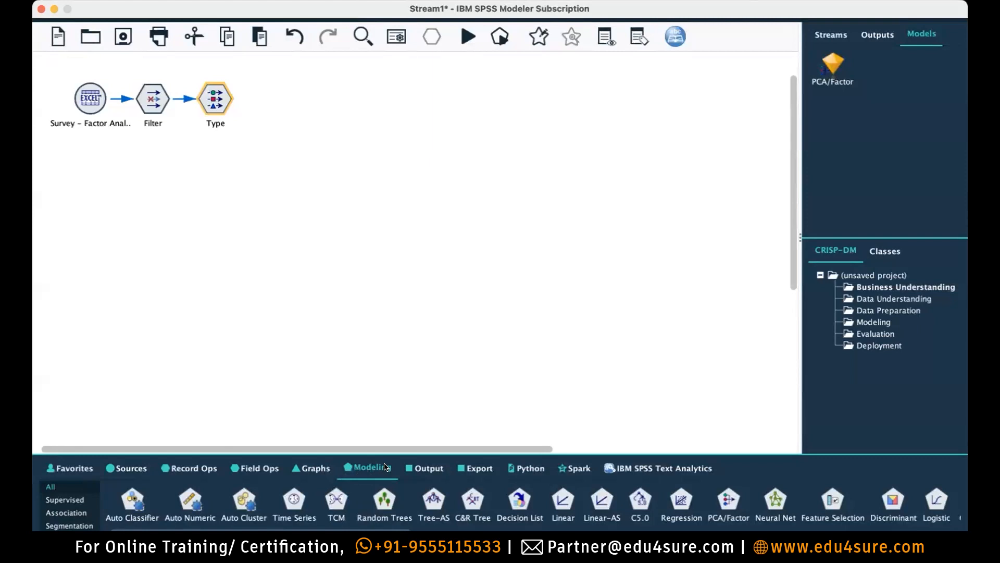
# Filter the Modeling palette to the Segmentation sub-category.
pyautogui.click(385, 466)
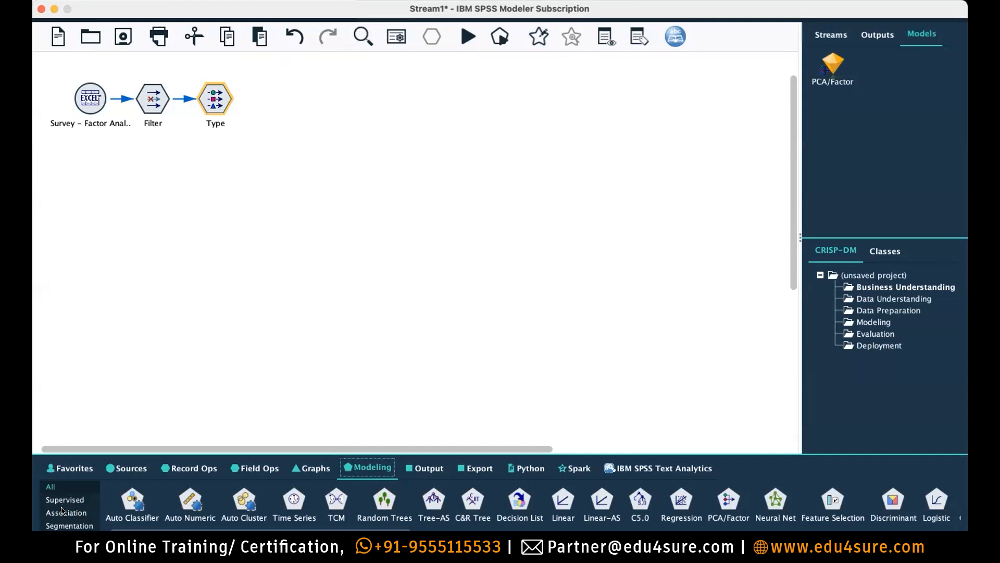
pyautogui.click(66, 526)
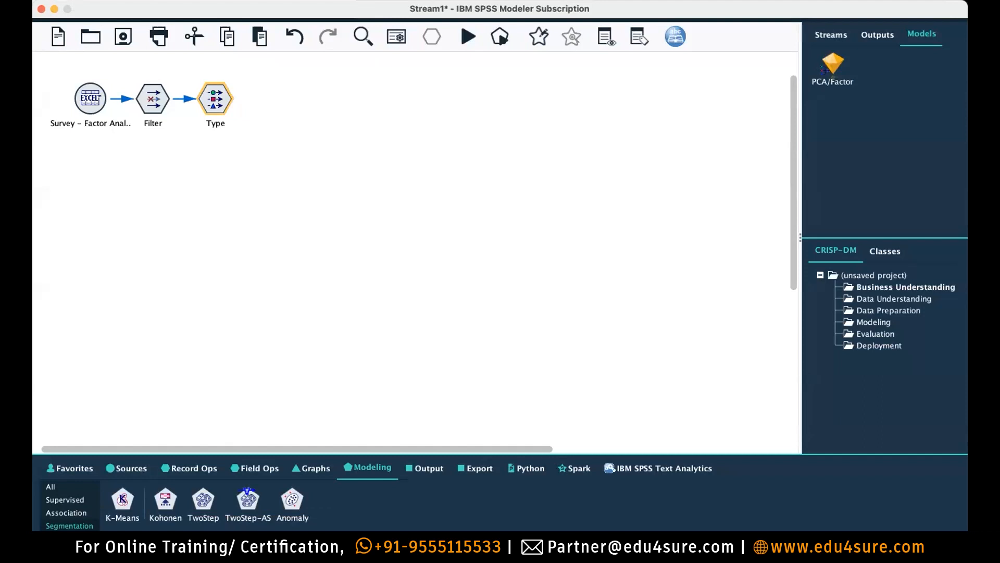
# Attach a TwoStep node after the Type node and open its settings.
pyautogui.doubleClick(203, 498)
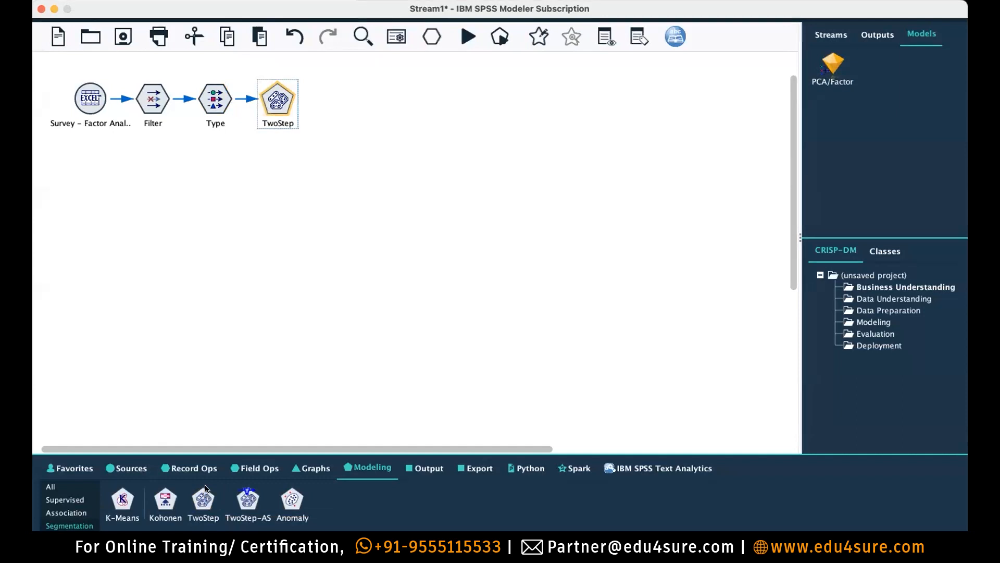
pyautogui.doubleClick(266, 118)
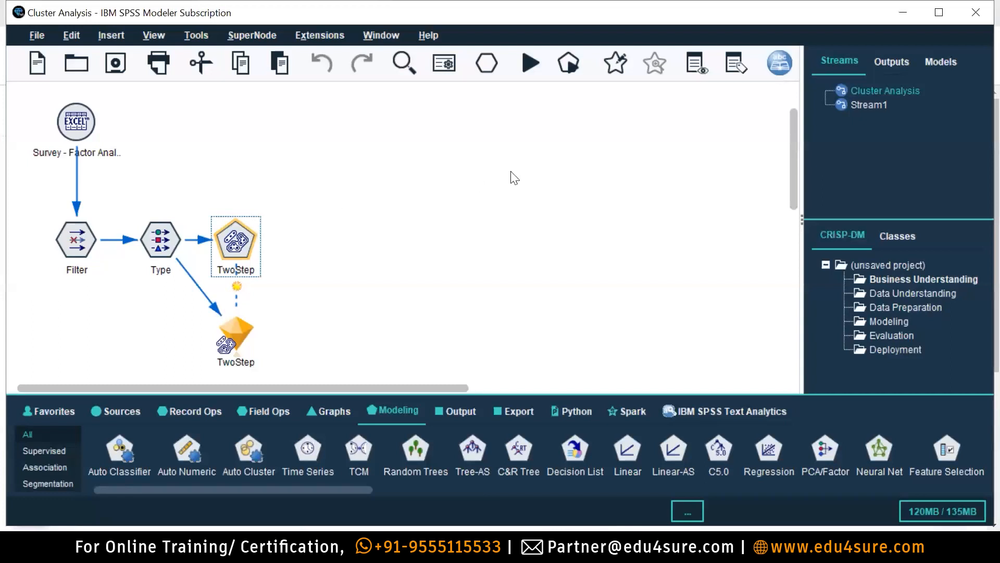
# Open the TwoStep dialog's Model tab, showing automatic cluster count from 2 to 15.
pyautogui.doubleClick(228, 241)
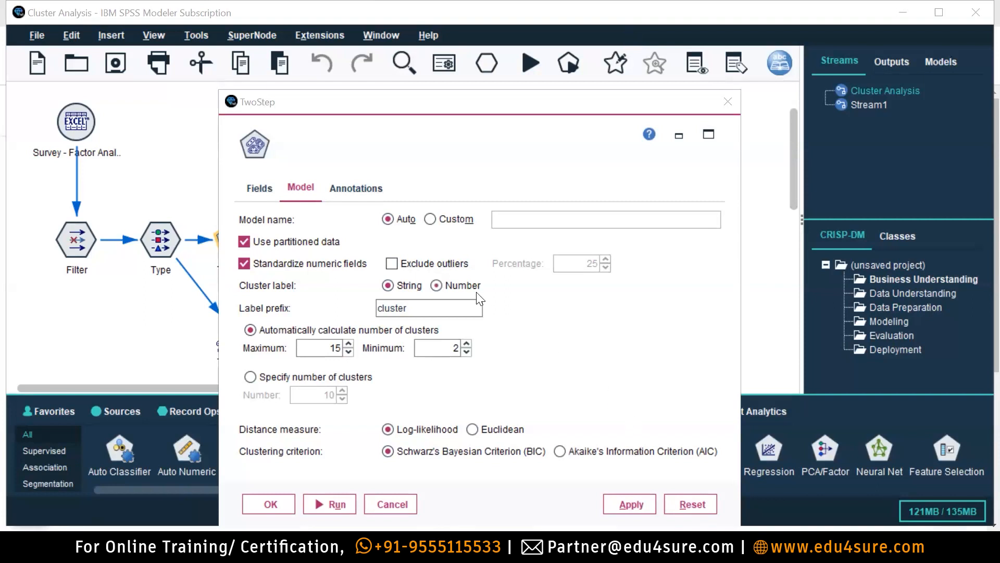
pyautogui.click(728, 102)
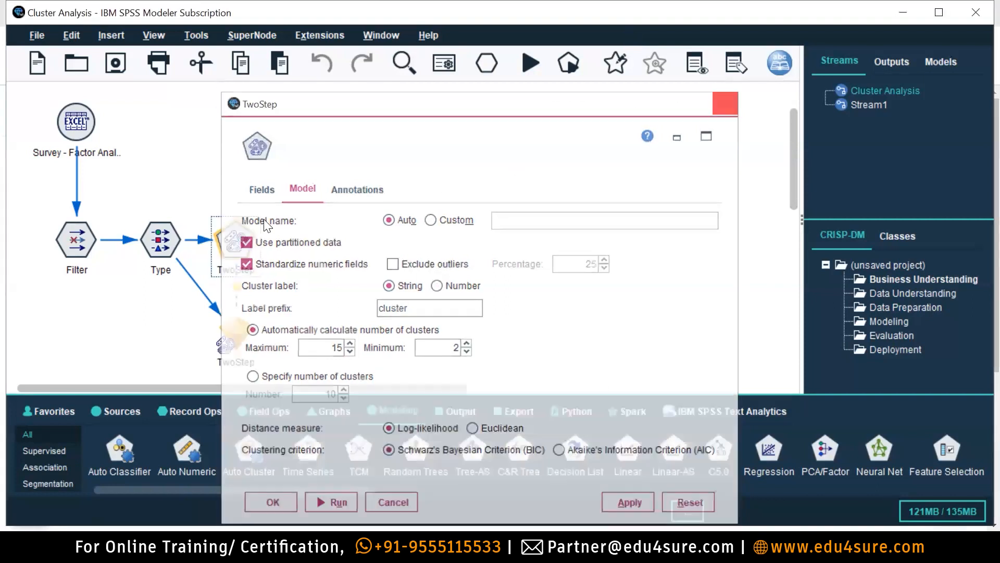
pyautogui.doubleClick(240, 250)
pyautogui.moveTo(608, 100); pyautogui.dragTo(596, 54)
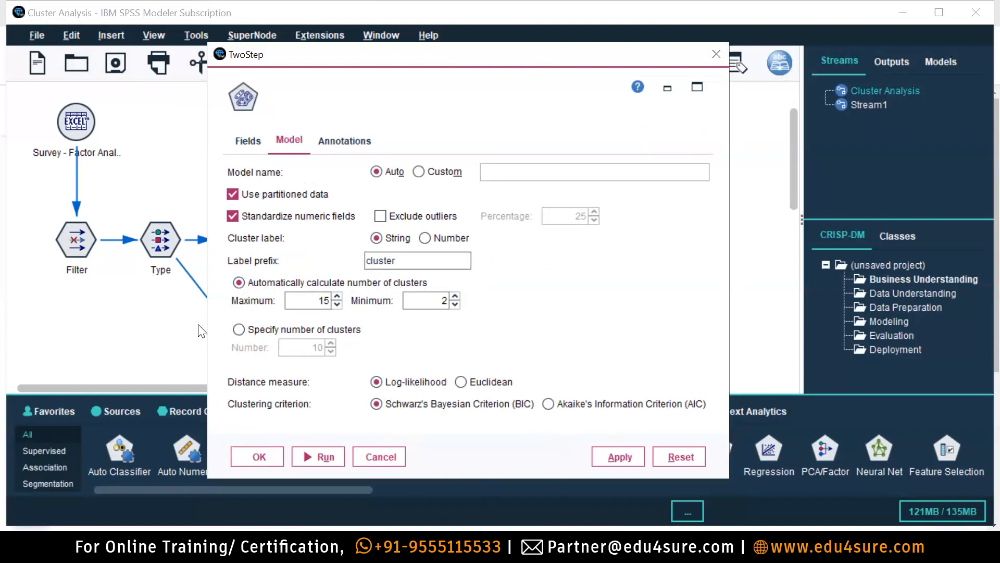
pyautogui.doubleClick(432, 307)
pyautogui.click(239, 329)
pyautogui.press('Tab')
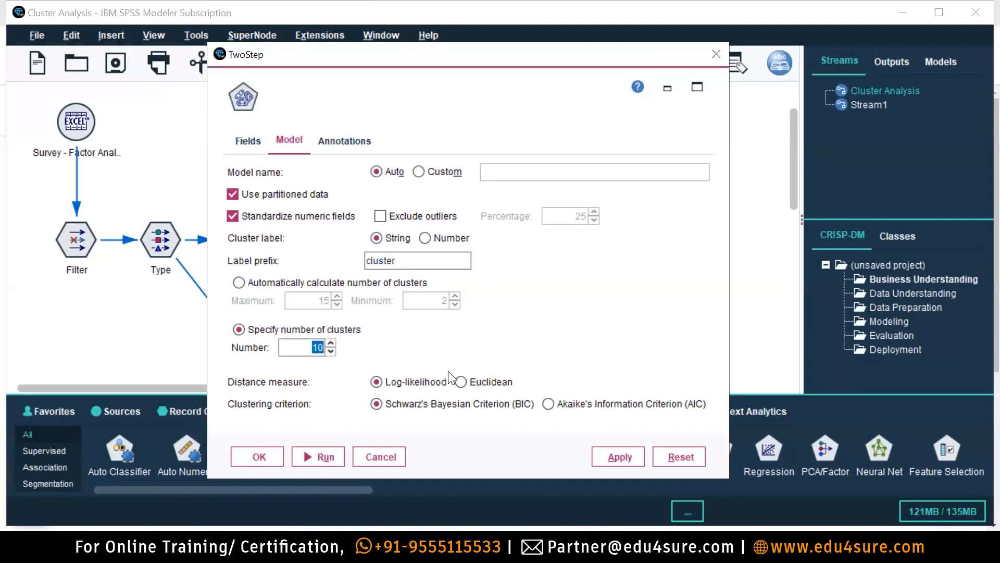
pyautogui.click(305, 349)
pyautogui.write('3')
pyautogui.press('BackSpace')
pyautogui.press('Delete')
pyautogui.click(243, 284)
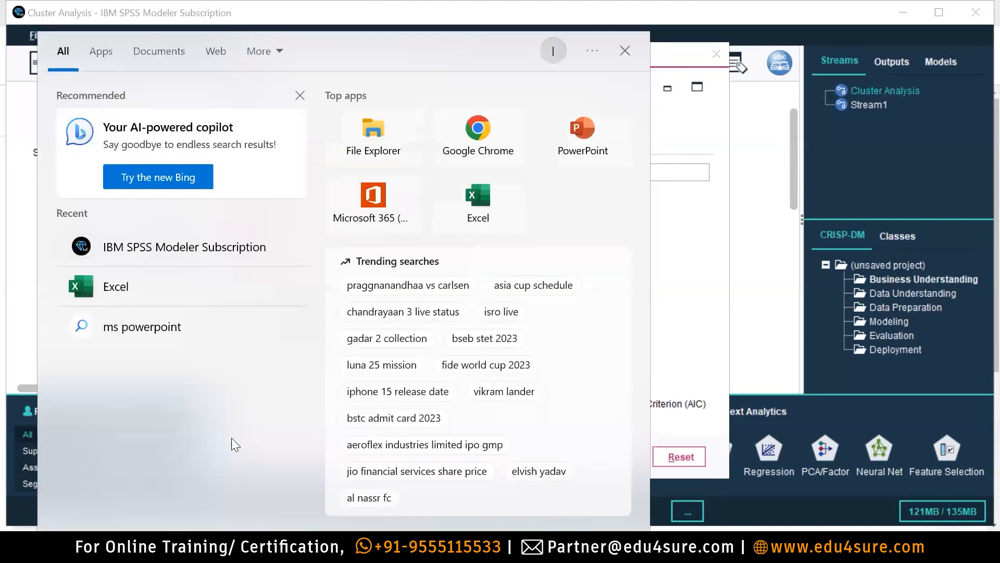
# Search 'exce' in Windows Search and launch the Excel app.
pyautogui.write('exce')
pyautogui.click(165, 133)
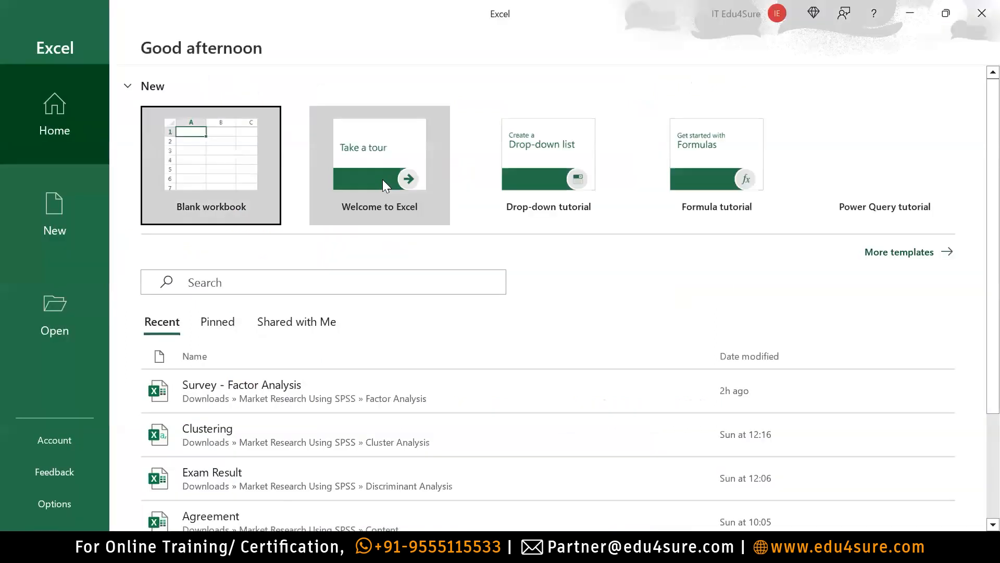
# In a new blank workbook, enter scores 99, 98, 85, 86 and 90 into D2:D6.
pyautogui.click(230, 187)
pyautogui.click(201, 203)
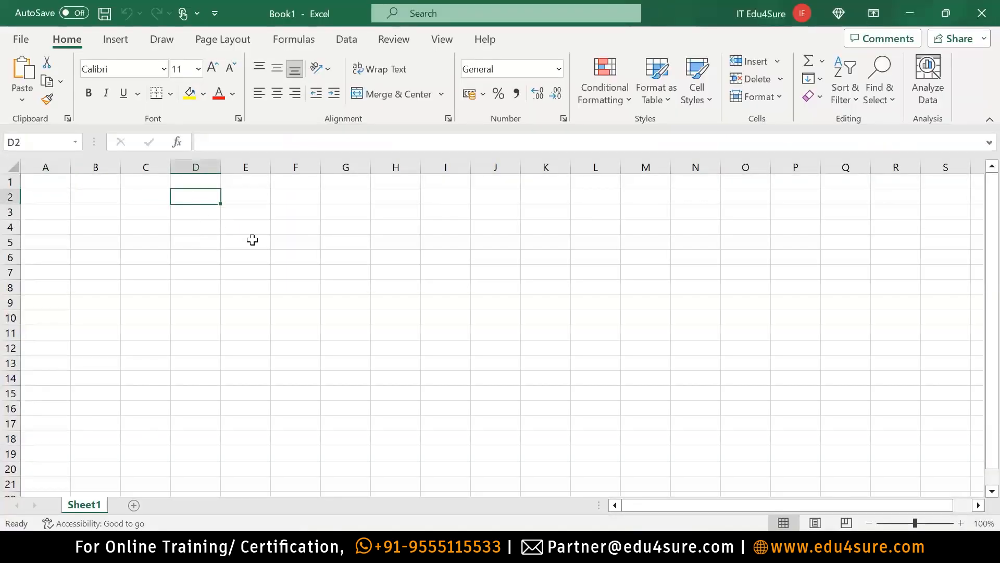
pyautogui.write('99')
pyautogui.press('Return')
pyautogui.write('98')
pyautogui.press('Return')
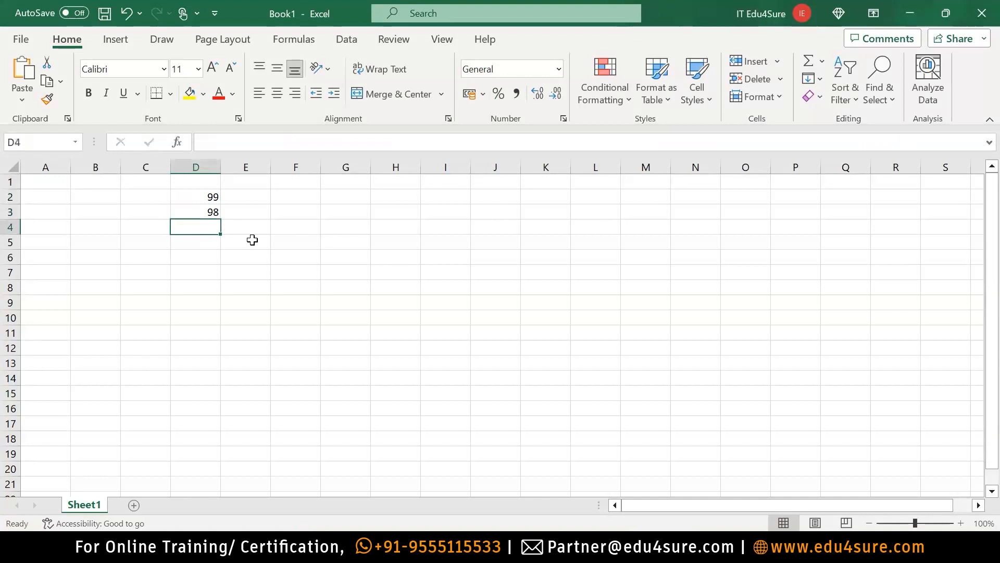
pyautogui.write('85')
pyautogui.press('Return')
pyautogui.write('86')
pyautogui.press('Return')
pyautogui.write('90')
pyautogui.press('Return')
# Compare status-bar averages of score ranges and record 87 in E4.
pyautogui.moveTo(198, 197); pyautogui.dragTo(197, 259)
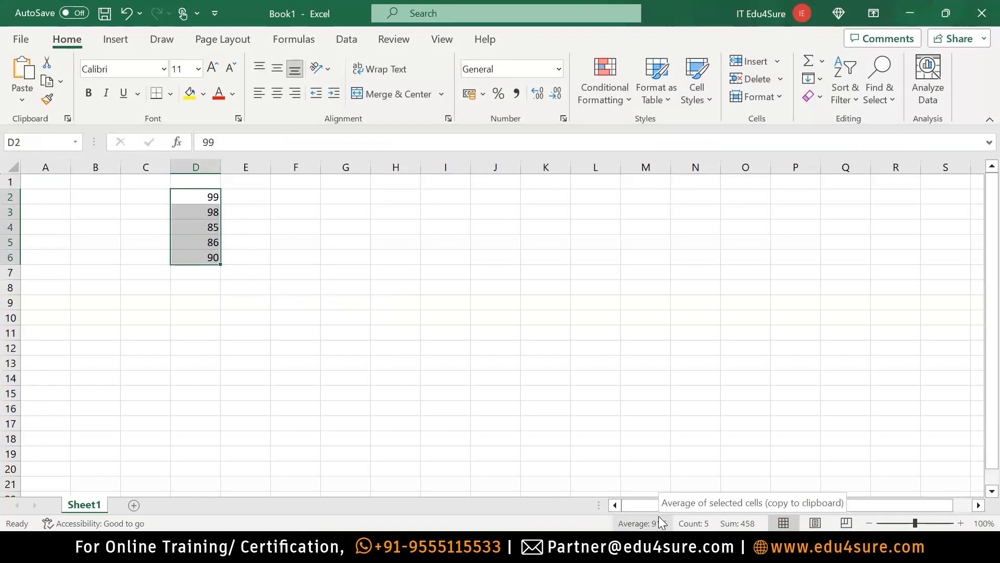
pyautogui.moveTo(201, 195); pyautogui.dragTo(201, 210)
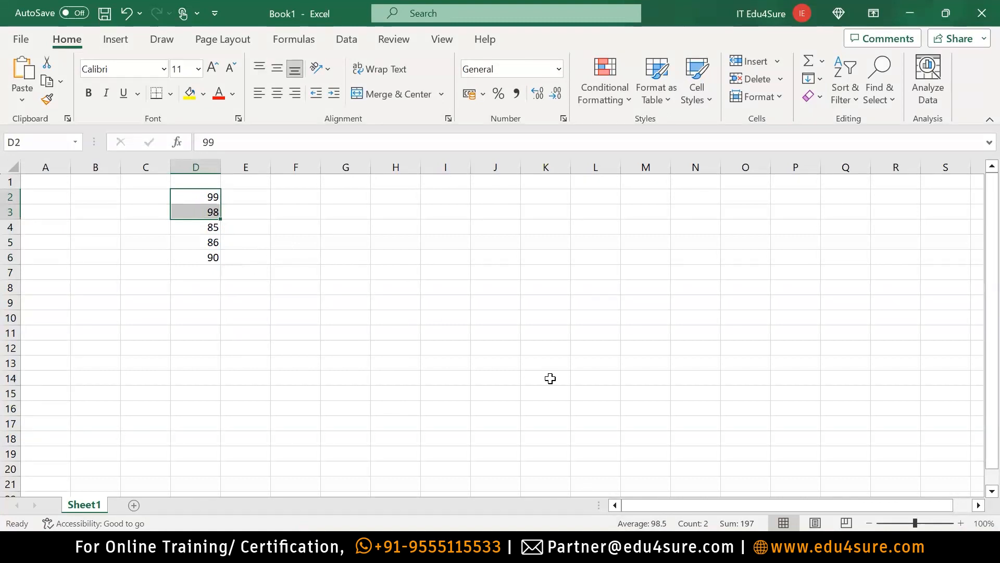
pyautogui.moveTo(201, 228); pyautogui.dragTo(214, 260)
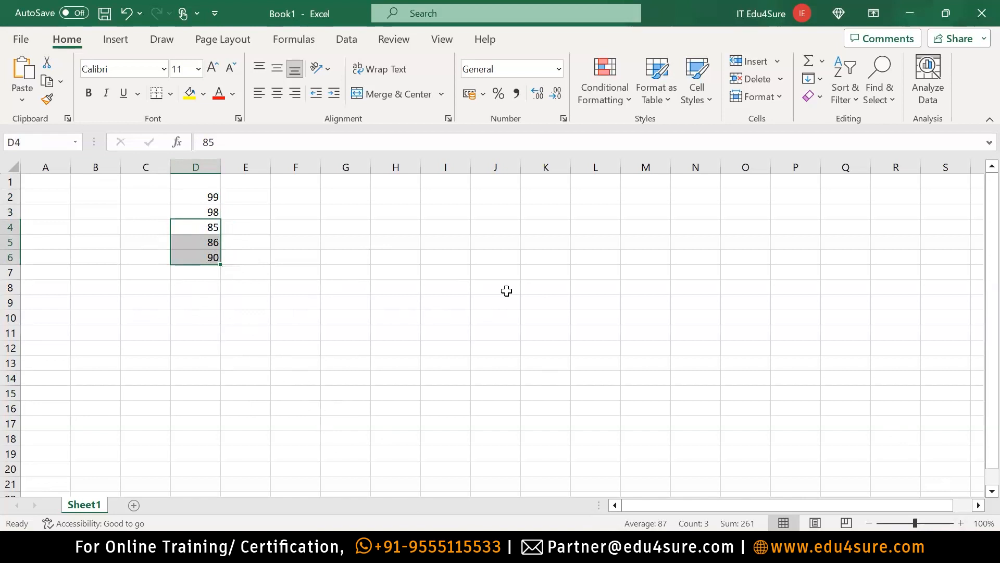
pyautogui.click(326, 292)
pyautogui.moveTo(208, 198); pyautogui.dragTo(203, 274)
pyautogui.moveTo(661, 547)
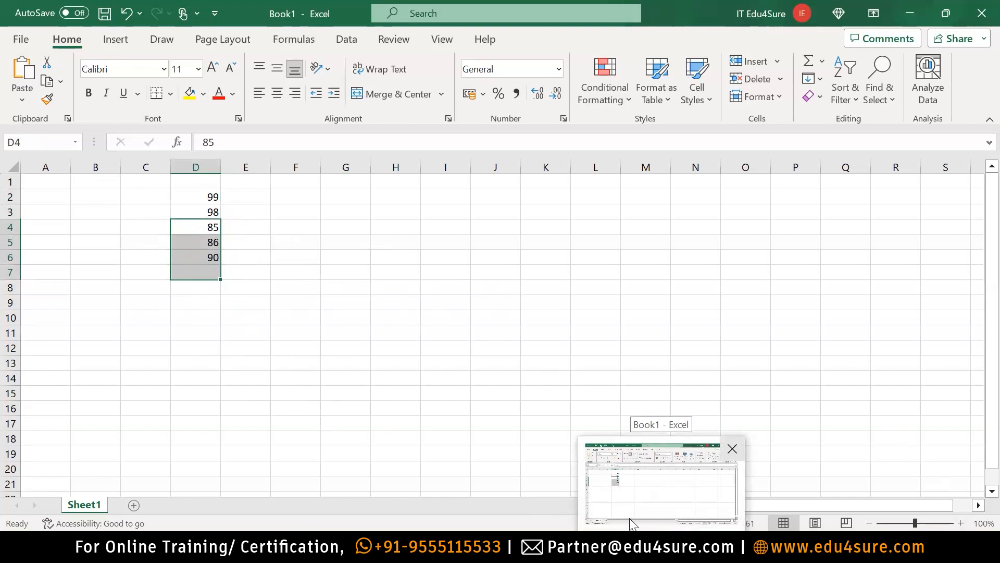
pyautogui.moveTo(187, 225); pyautogui.dragTo(189, 273)
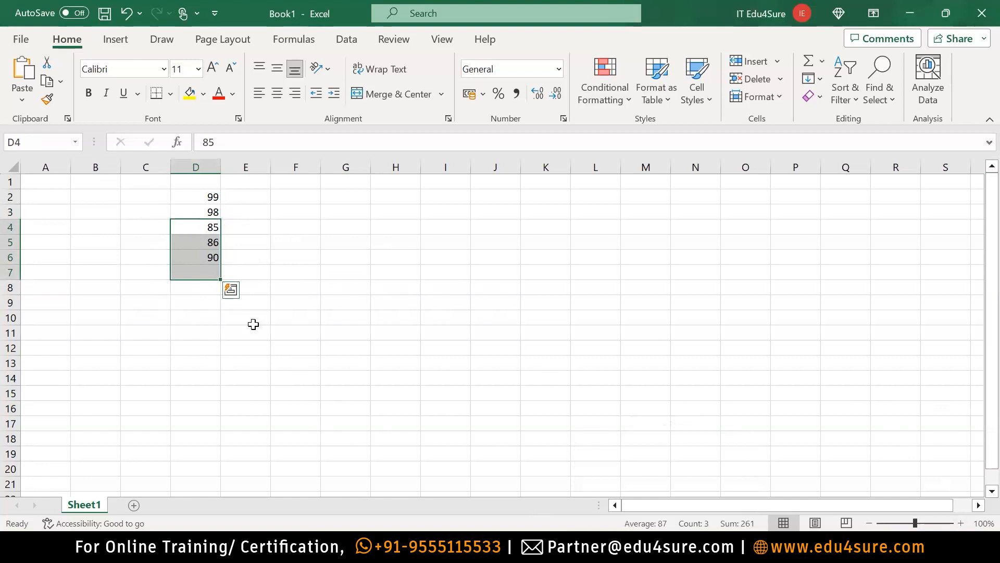
pyautogui.click(256, 233)
pyautogui.write('87')
pyautogui.press('Return')
pyautogui.moveTo(197, 227); pyautogui.dragTo(197, 258)
pyautogui.click(254, 228)
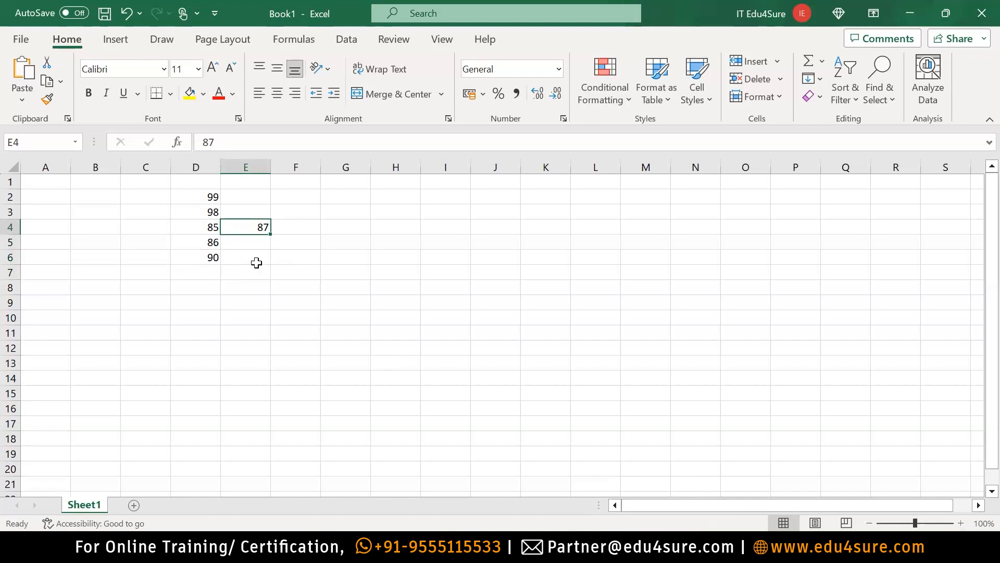
pyautogui.moveTo(189, 194); pyautogui.dragTo(190, 210)
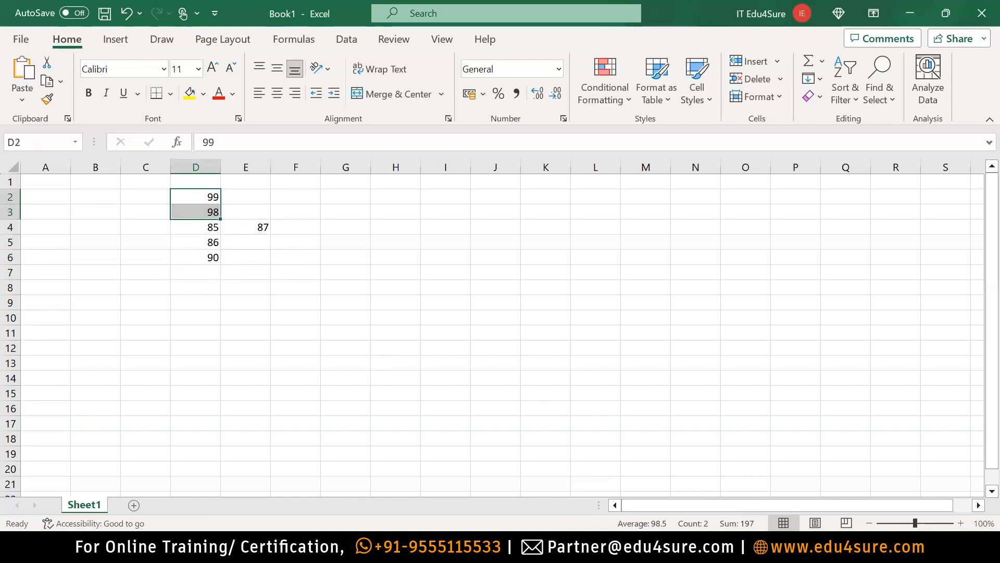
pyautogui.click(489, 315)
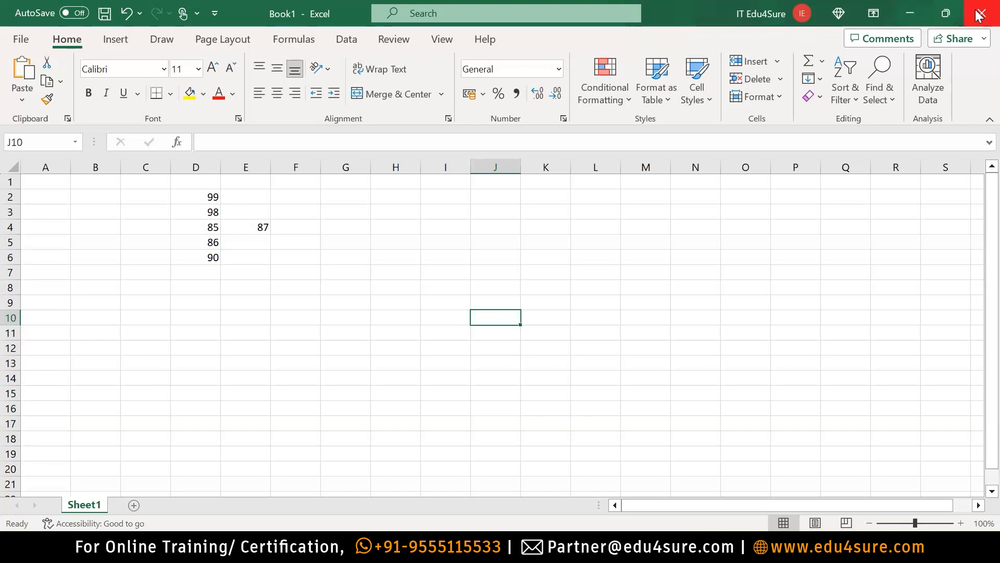
# Close Excel without saving, then run TwoStep with outlier exclusion left unchecked.
pyautogui.click(978, 16)
pyautogui.click(561, 358)
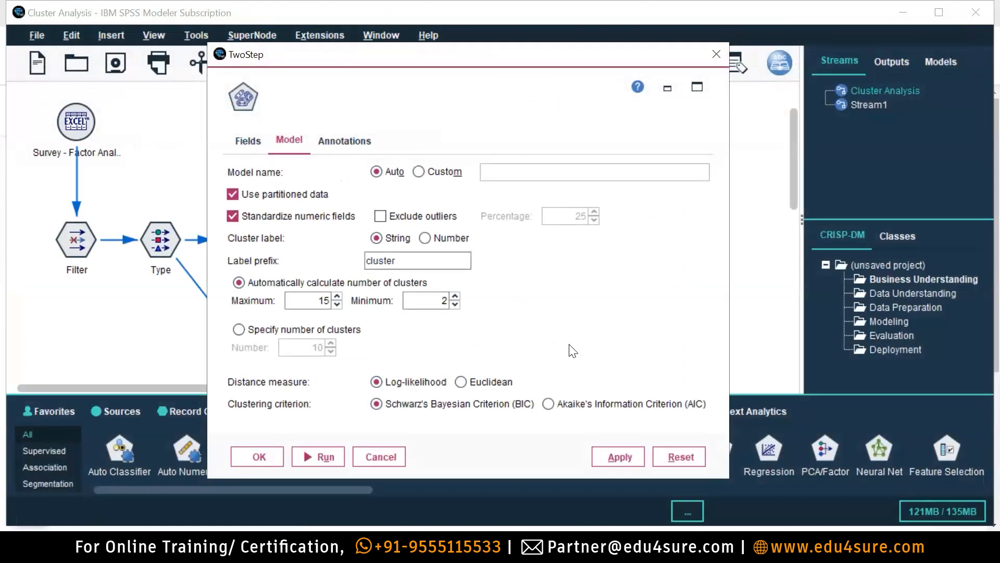
pyautogui.click(380, 216)
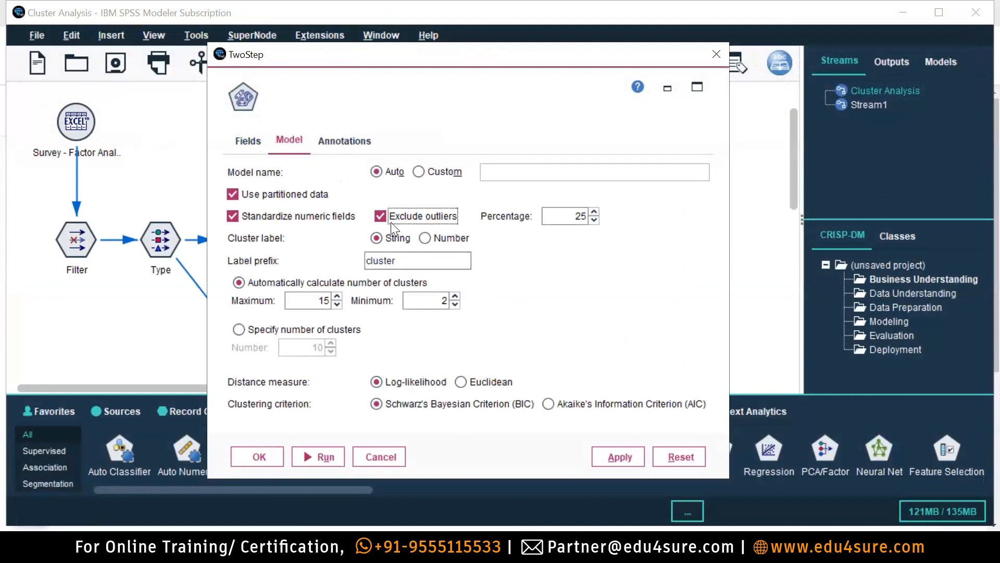
pyautogui.doubleClick(577, 216)
pyautogui.write('5')
pyautogui.click(383, 216)
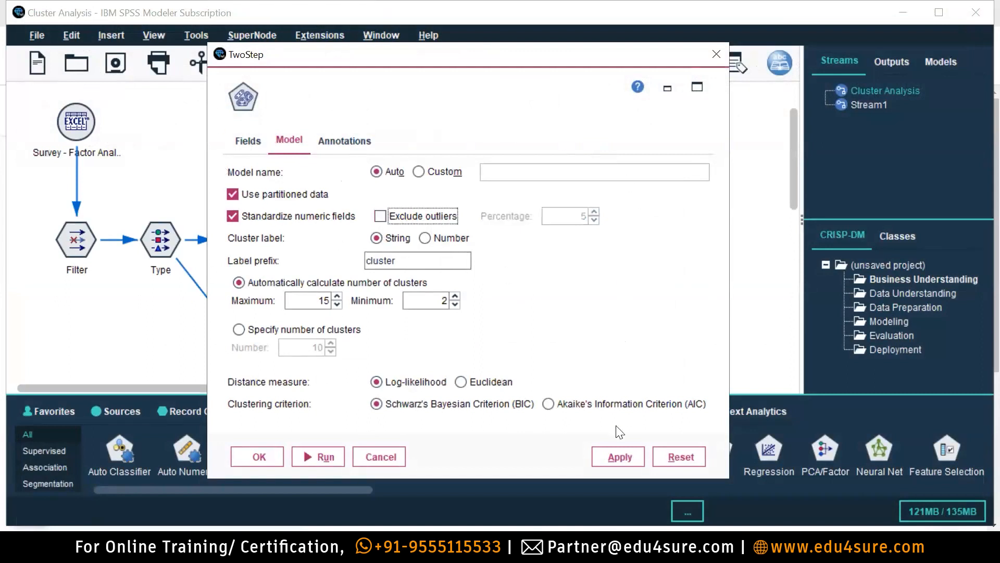
pyautogui.click(318, 456)
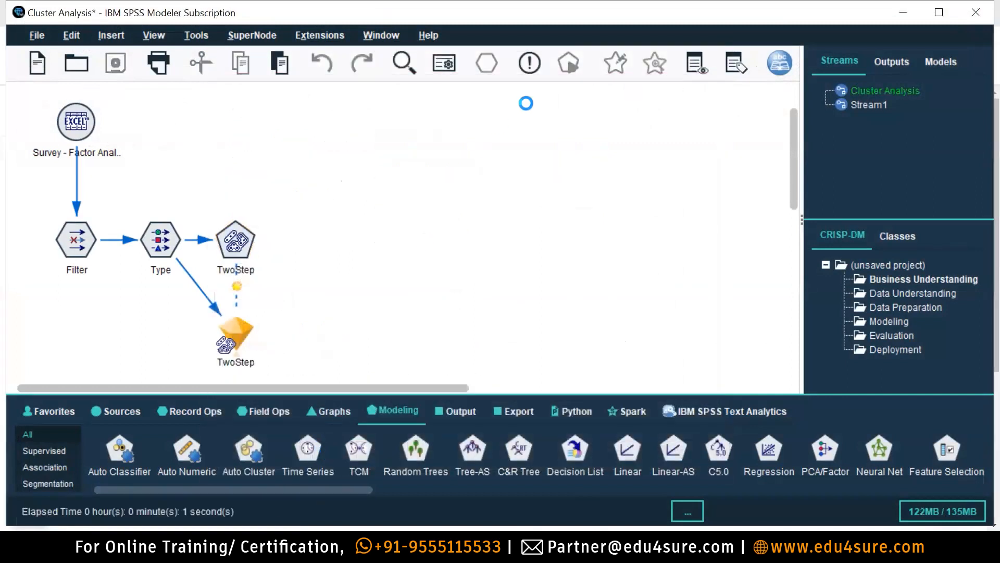
# Review the missing 'Boss' field error in the execution feedback and close the dialog.
pyautogui.click(563, 66)
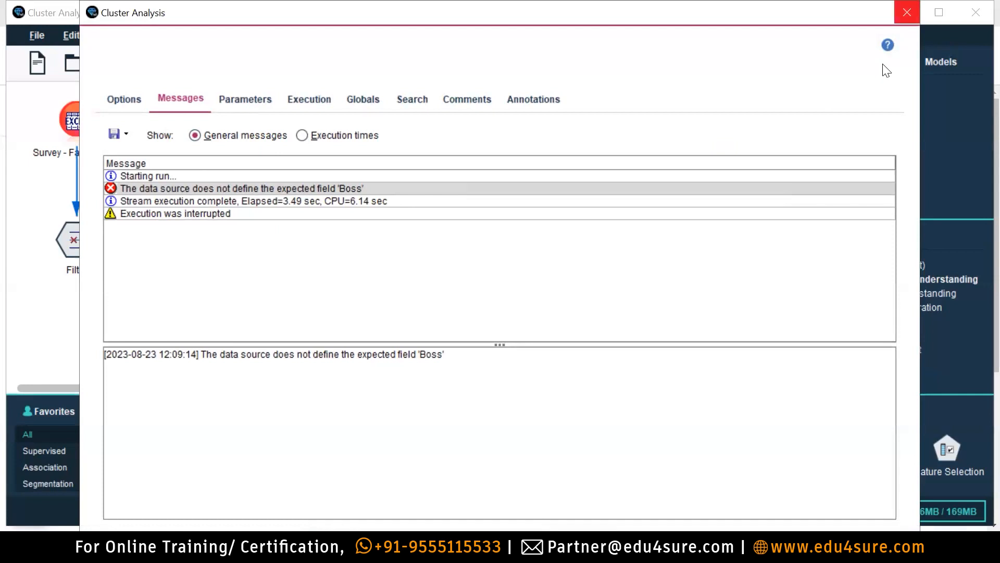
pyautogui.click(907, 12)
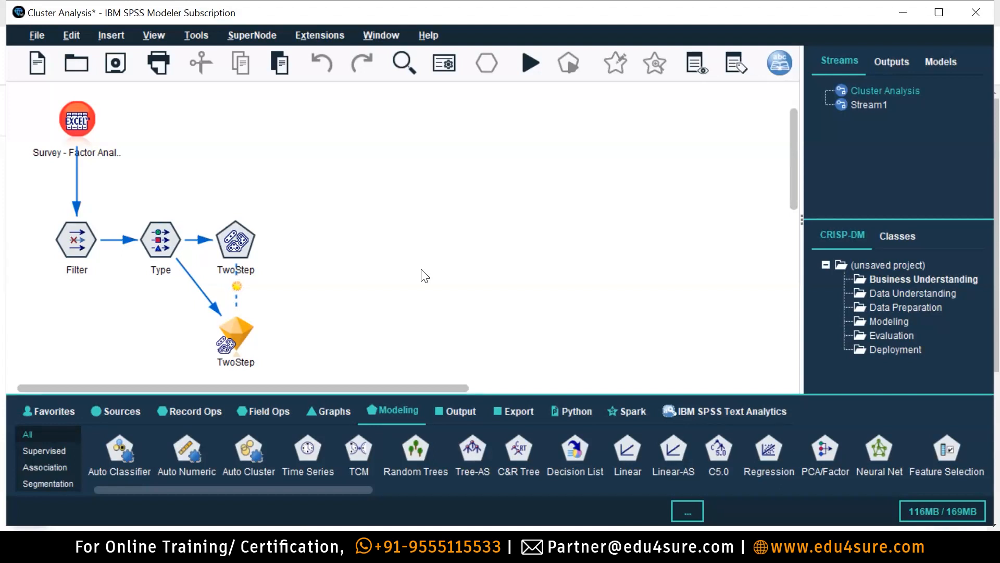
# Rerun the TwoStep clustering node and dismiss its missing-field error messages.
pyautogui.click(229, 248)
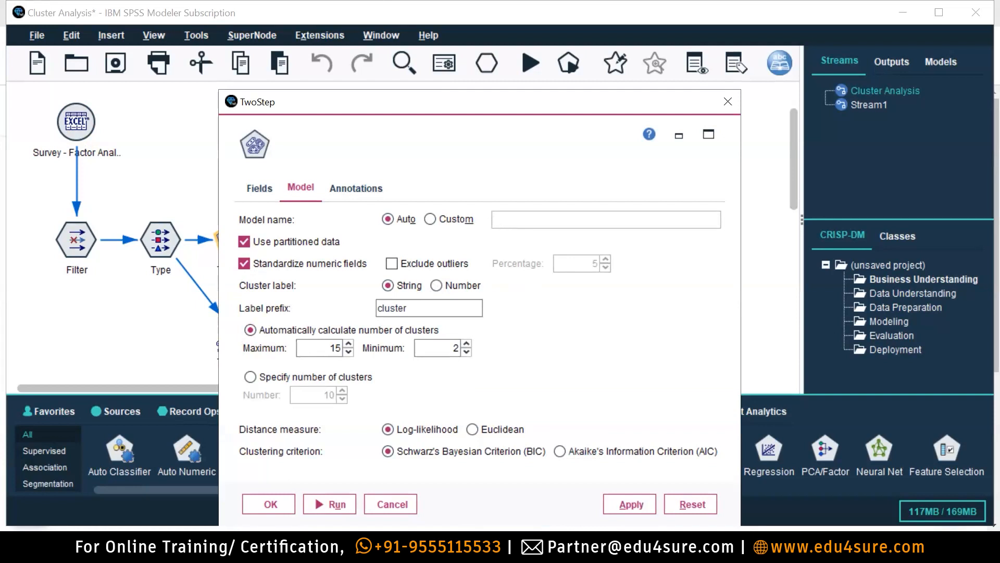
pyautogui.click(336, 504)
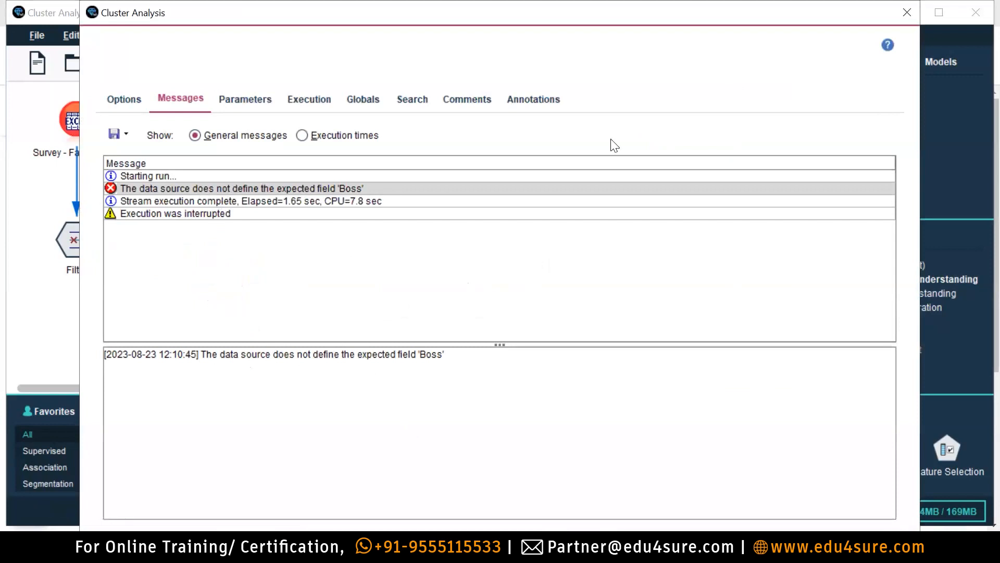
pyautogui.click(907, 12)
# Reload Survey - Factor Analysis.xlsx into the Excel source and dismiss the Boss/ Friends type error.
pyautogui.doubleClick(73, 137)
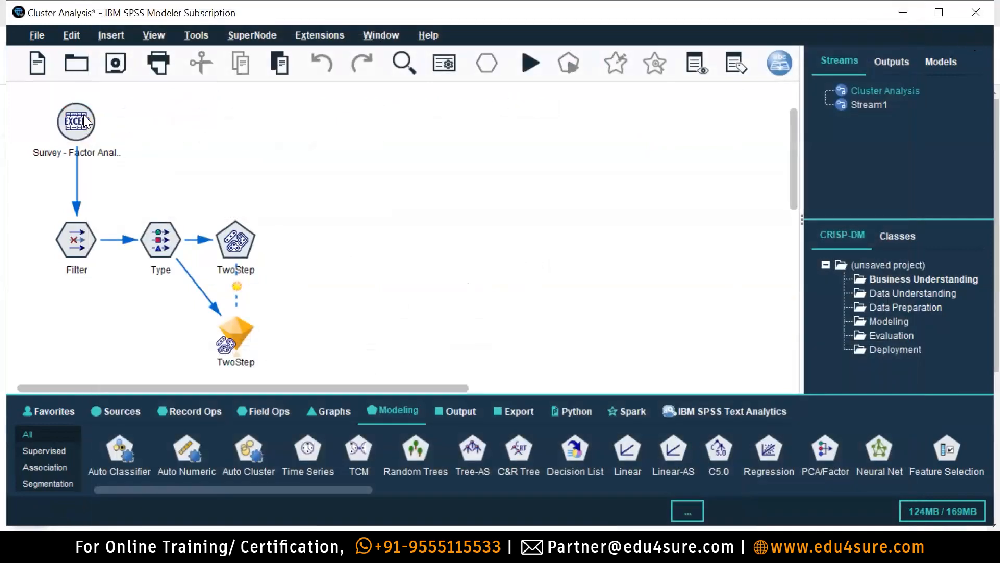
pyautogui.click(533, 253)
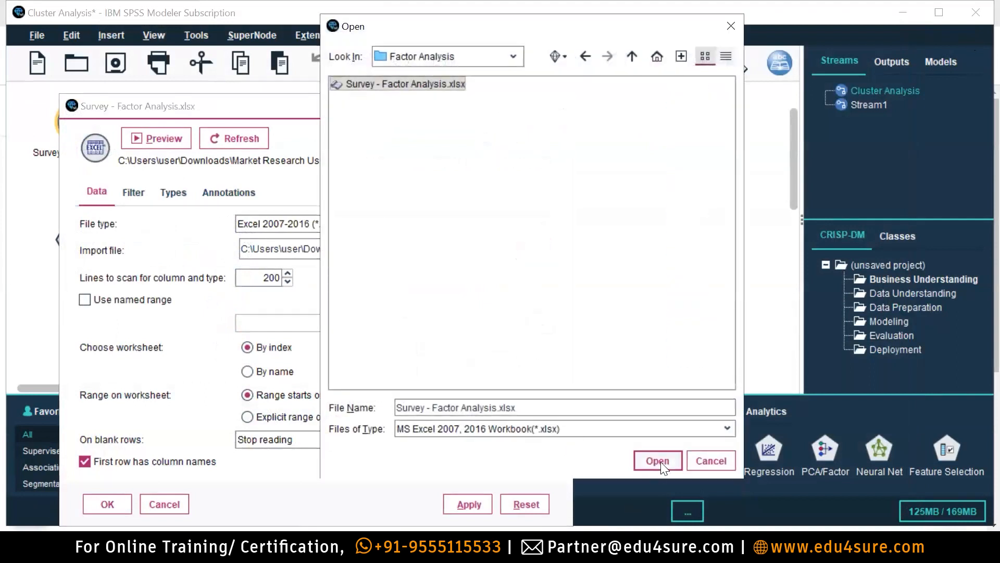
pyautogui.click(657, 460)
pyautogui.click(108, 504)
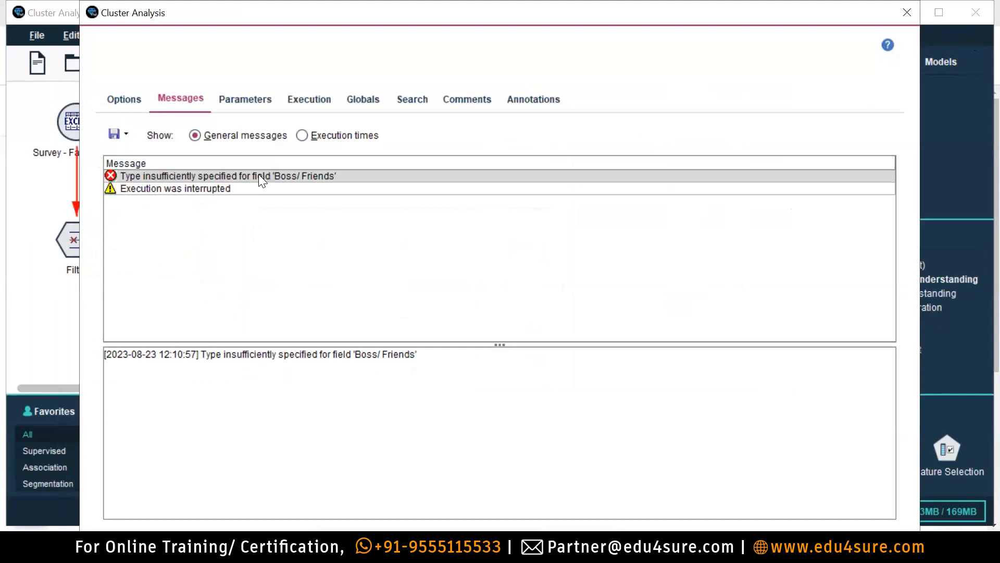
pyautogui.click(906, 12)
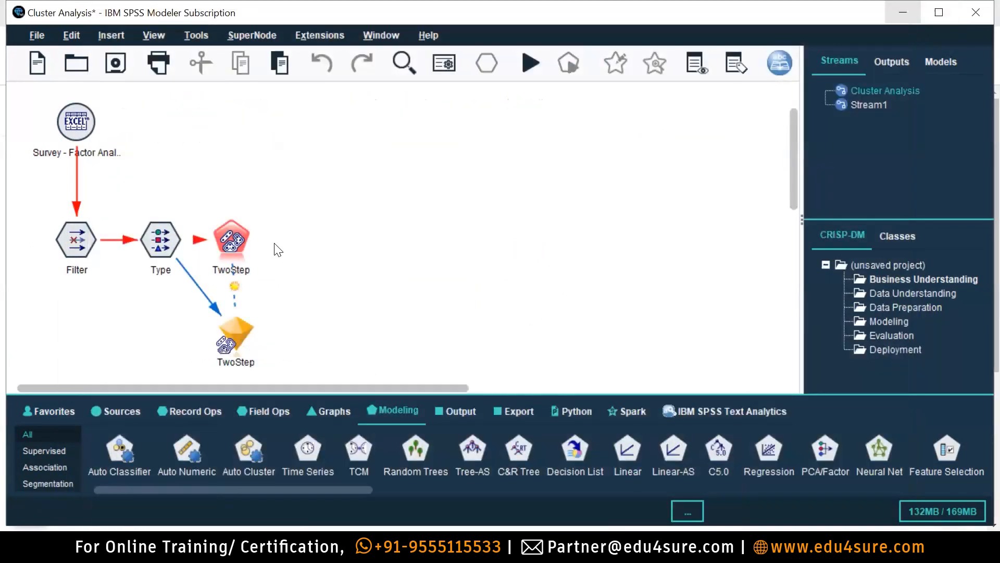
# Set Boss/ Friends to Ordinal, read all field values, and choose to specify its values manually.
pyautogui.doubleClick(166, 243)
pyautogui.click(281, 396)
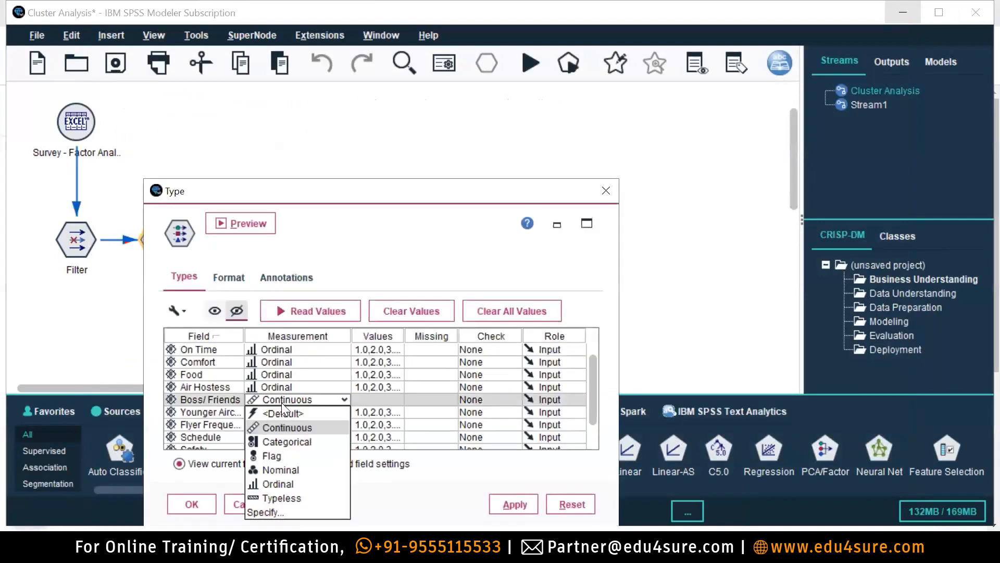
pyautogui.click(295, 482)
pyautogui.scroll(-1, 313, 380)
pyautogui.scroll(1, 314, 386)
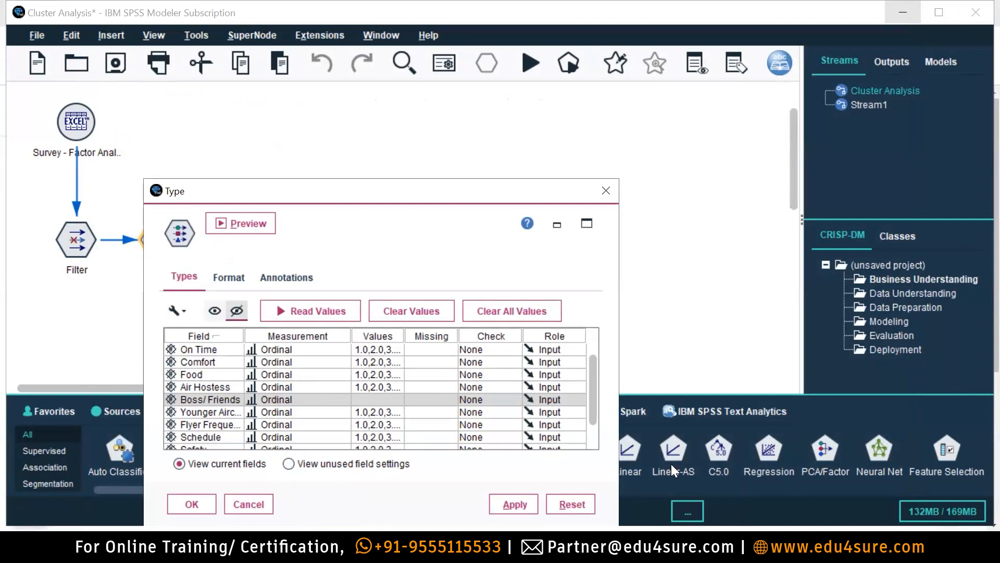
pyautogui.click(327, 313)
pyautogui.click(384, 385)
pyautogui.click(378, 399)
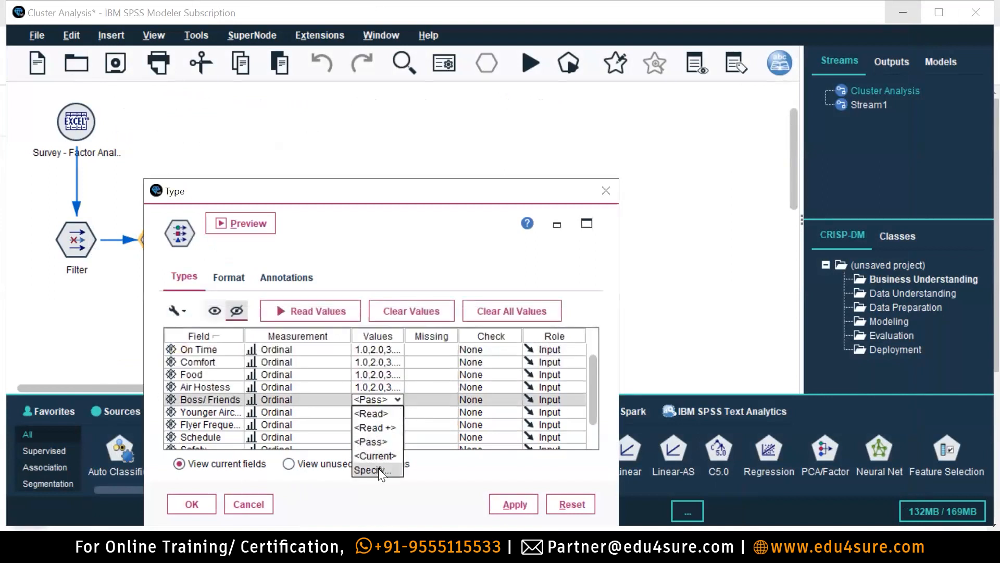
pyautogui.click(375, 470)
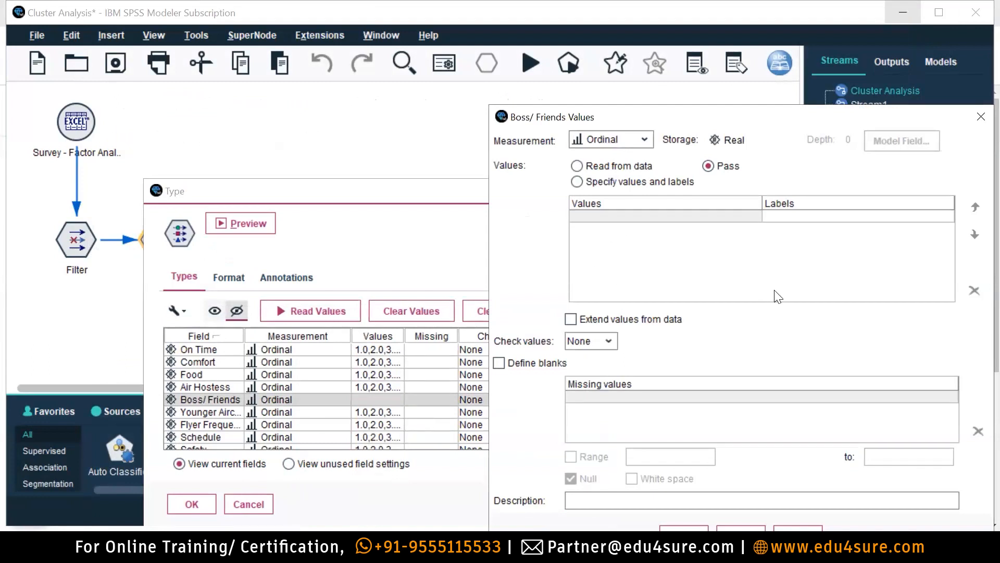
pyautogui.hotkey('alt', 'Down')
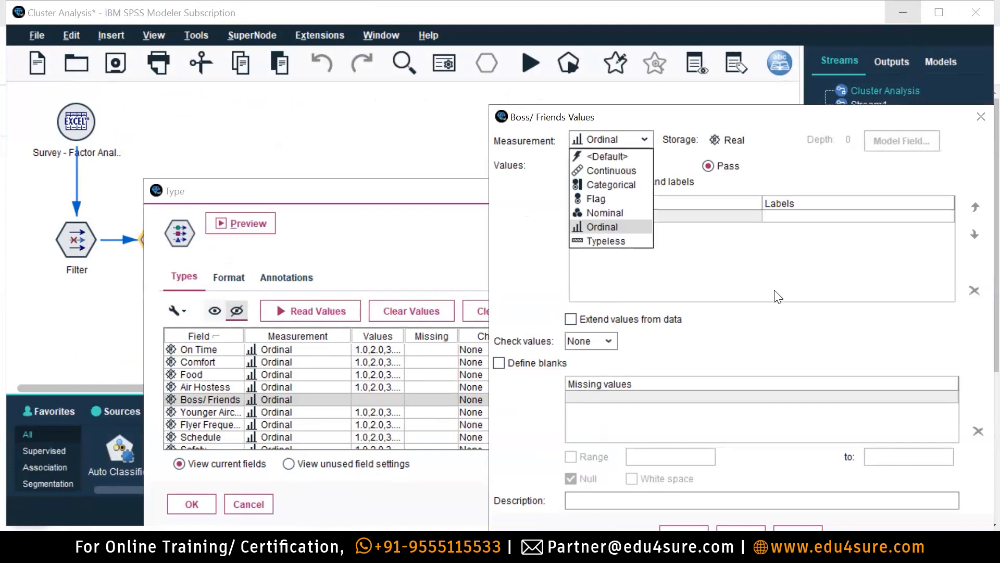
pyautogui.press('Escape')
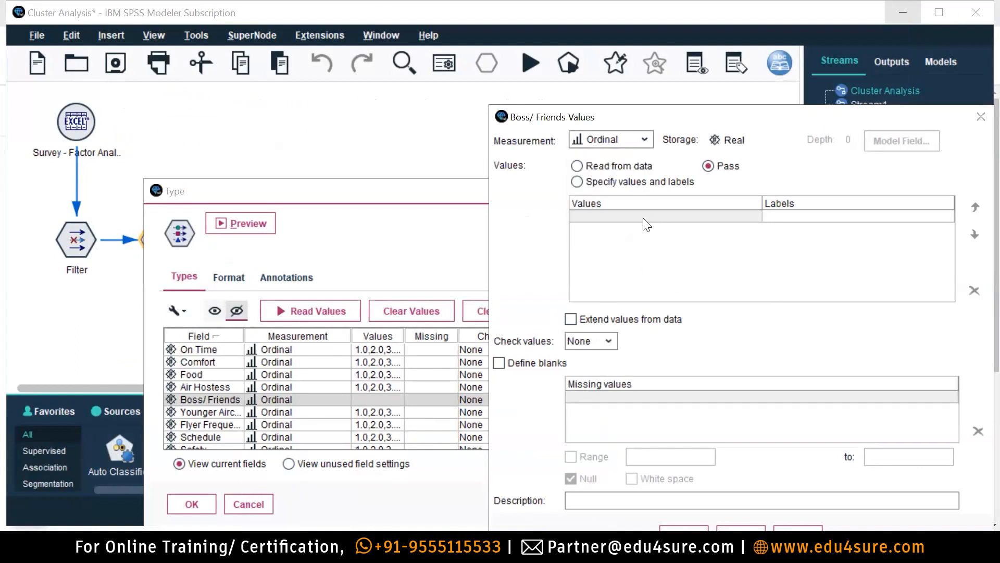
# Enter the Boss/ Friends values 1.0 through 7.0 under 'Specify values and labels'.
pyautogui.click(588, 183)
pyautogui.click(604, 217)
pyautogui.write('1.0 2.0 3.0 4.0 5')
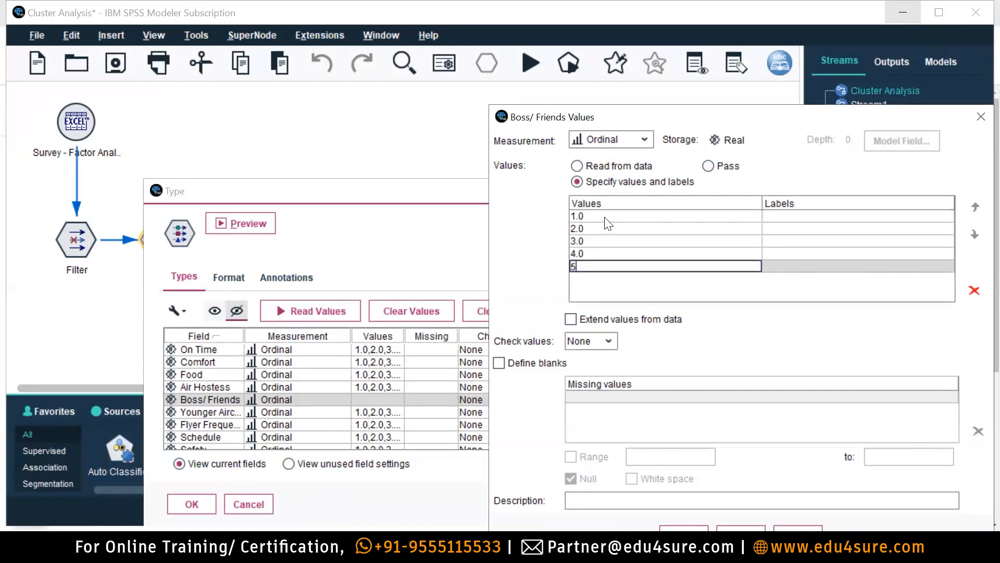
pyautogui.press('Return')
pyautogui.write('6')
pyautogui.press('Return')
pyautogui.write('7')
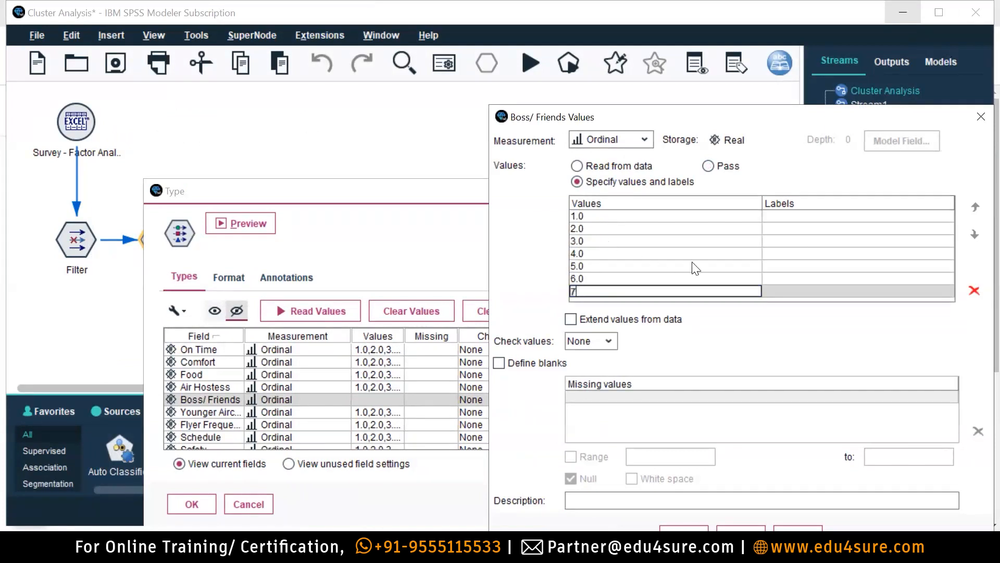
# Type the value labels, starting with Strongly Disagree for 1.0 and correcting its spelling.
pyautogui.doubleClick(792, 220)
pyautogui.write('Strogly Disa')
pyautogui.press('BackSpace')
pyautogui.press('BackSpace')
pyautogui.press('BackSpace')
pyautogui.press('BackSpace')
pyautogui.press('BackSpace')
pyautogui.press('BackSpace')
pyautogui.press('BackSpace')
pyautogui.press('BackSpace')
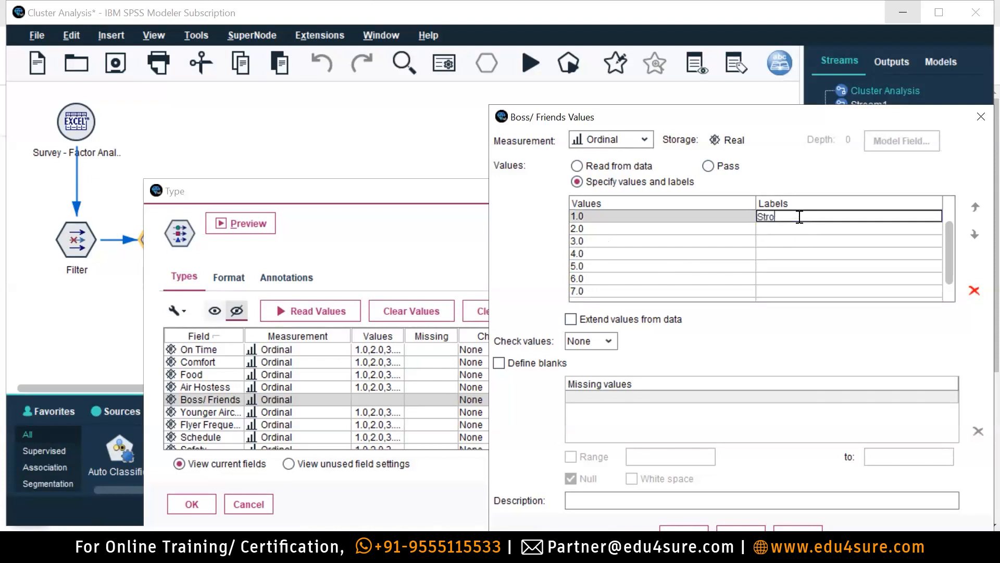
pyautogui.write('ngly Agree')
pyautogui.click(794, 229)
pyautogui.write('Relatively')
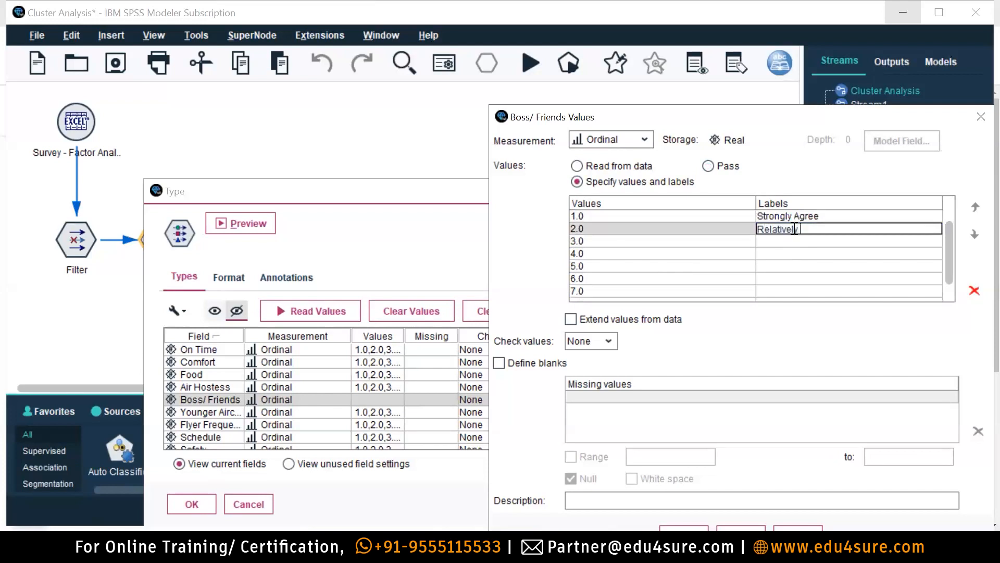
pyautogui.click(793, 214)
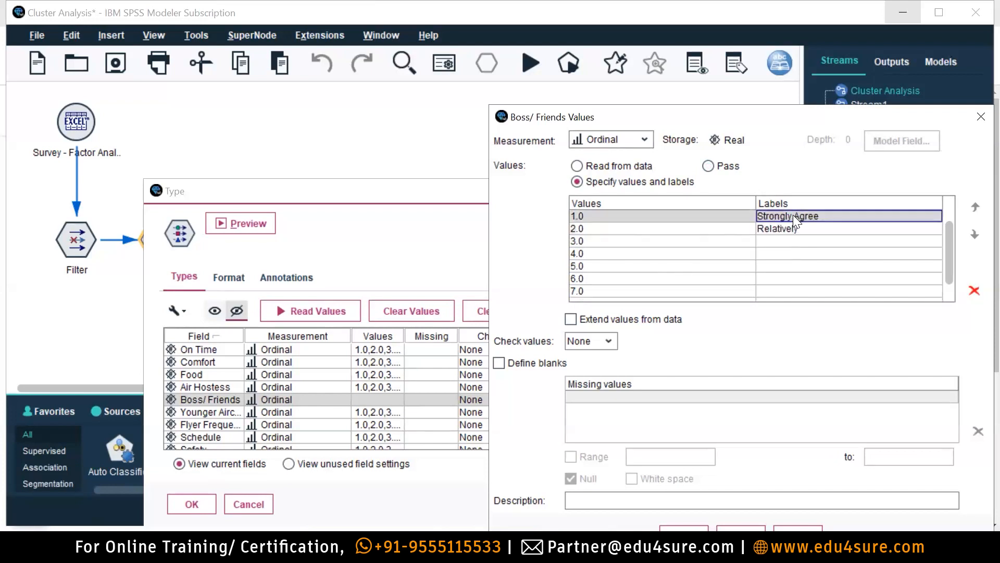
pyautogui.click(793, 215)
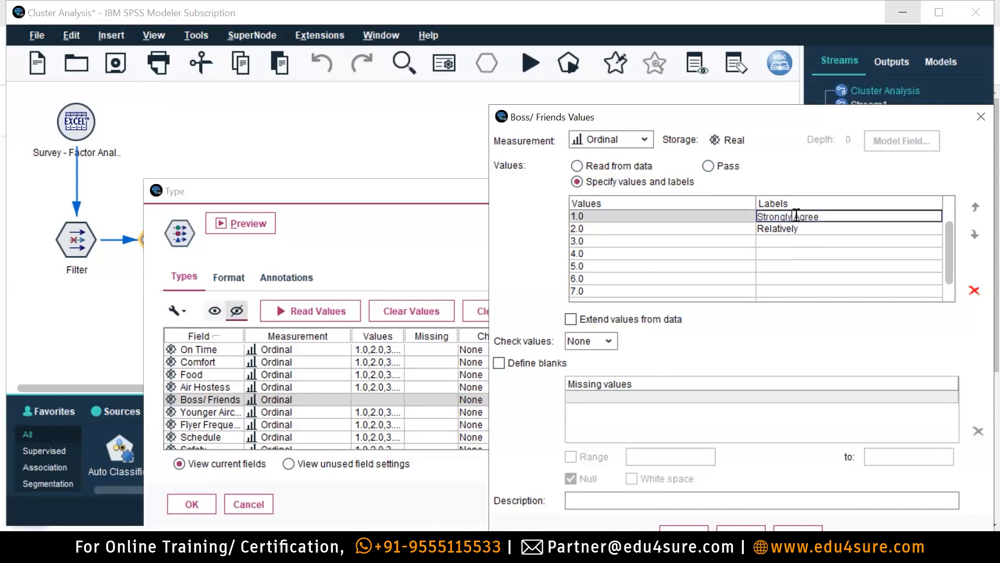
pyautogui.write('Dis')
pyautogui.click(812, 216)
pyautogui.press('BackSpace')
pyautogui.write('a')
pyautogui.click(828, 233)
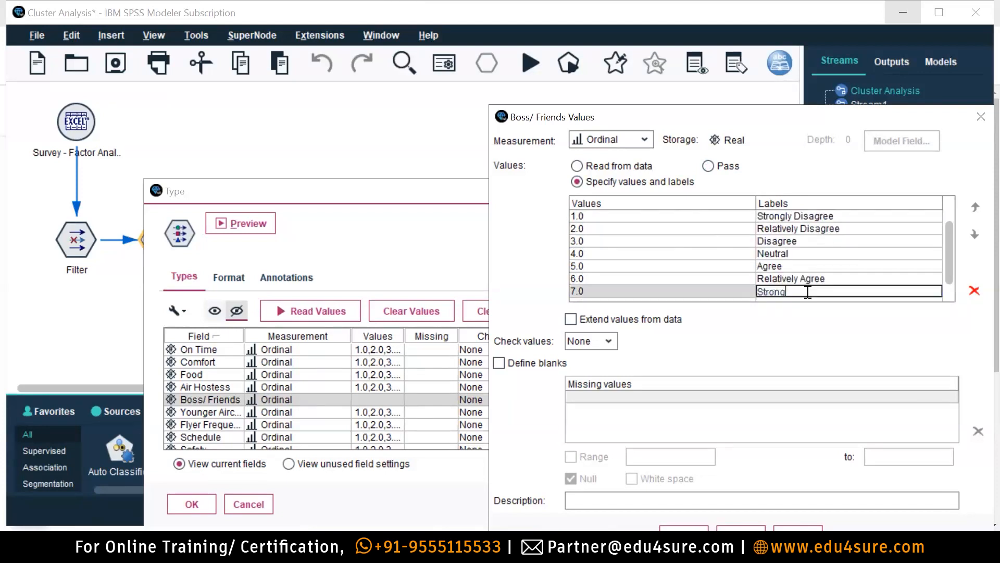
pyautogui.write('ly Agree')
# Confirm the Boss/ Friends values and Type settings, then run the stream to build the TwoStep model.
pyautogui.click(669, 493)
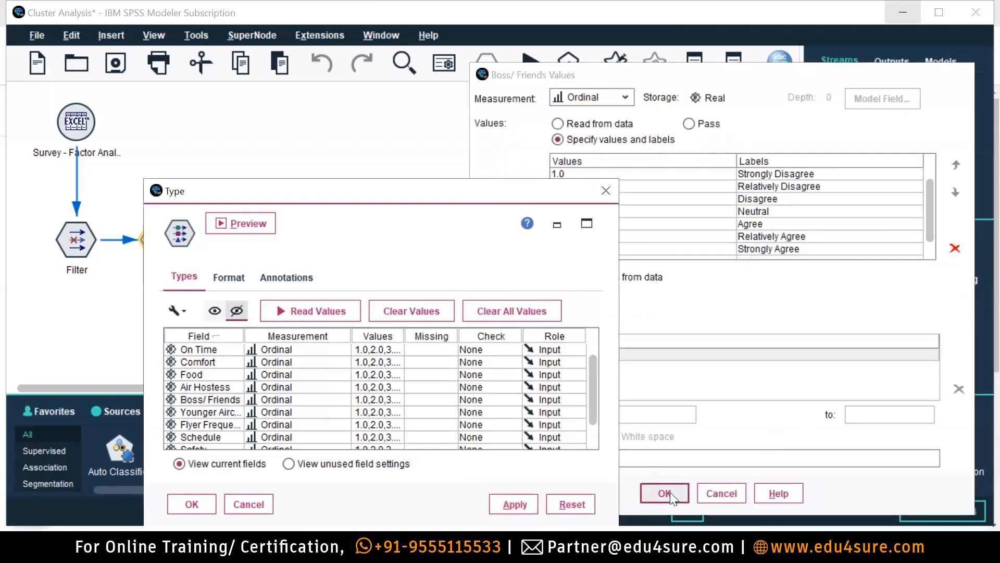
pyautogui.scroll(-1, 458, 413)
pyautogui.scroll(1, 458, 412)
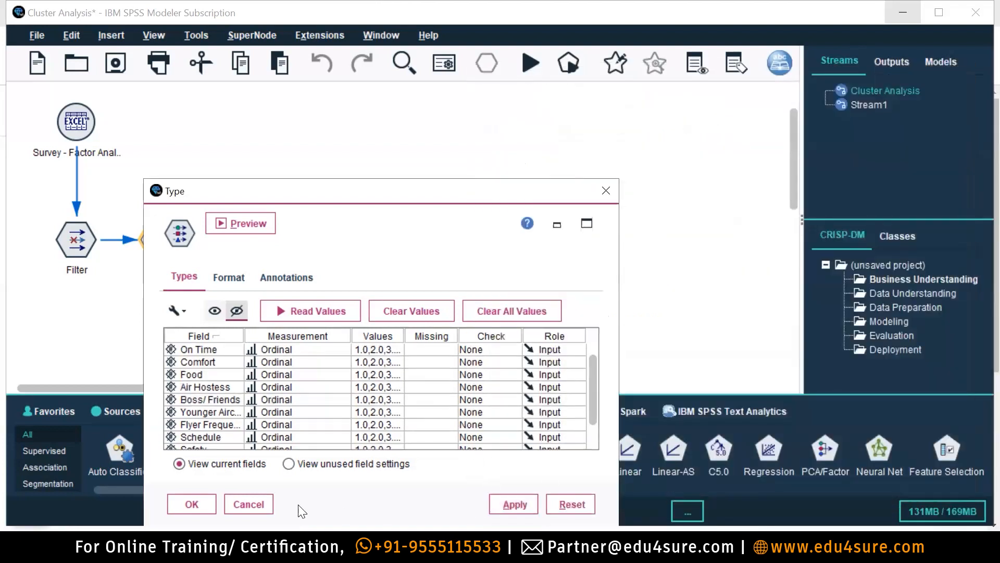
pyautogui.click(192, 504)
pyautogui.click(531, 62)
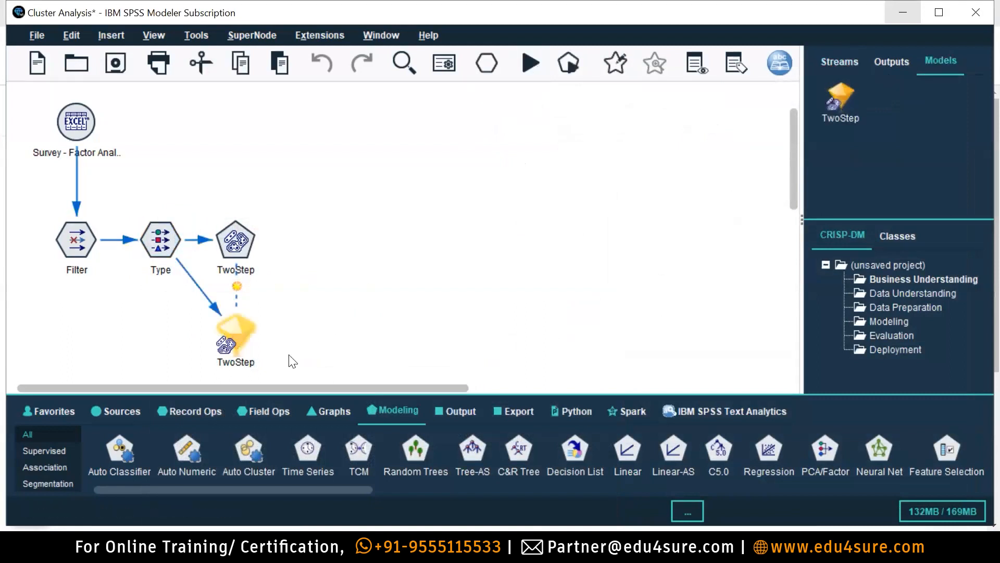
# Open the generated TwoStep model nugget and maximize its viewer window.
pyautogui.doubleClick(238, 332)
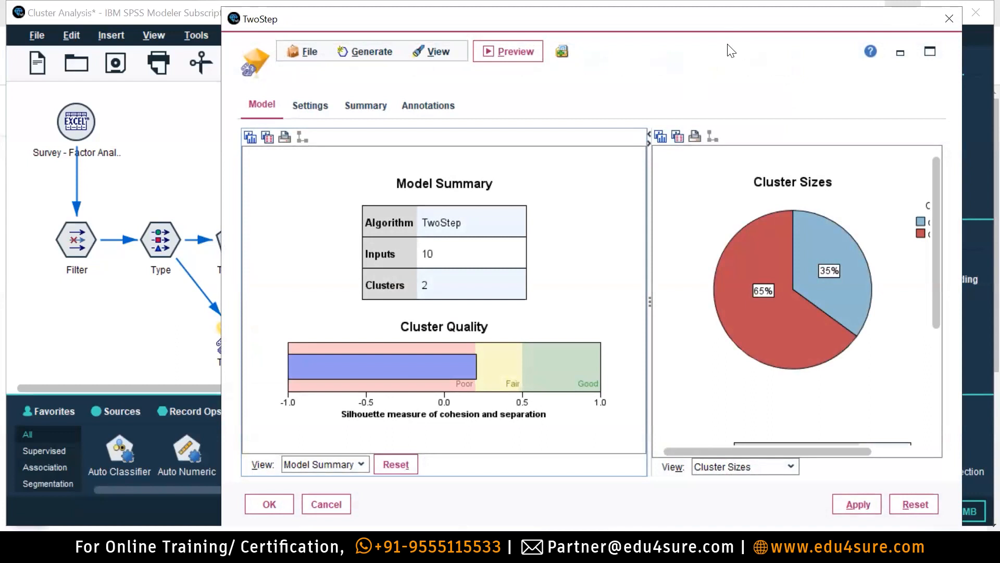
pyautogui.click(930, 51)
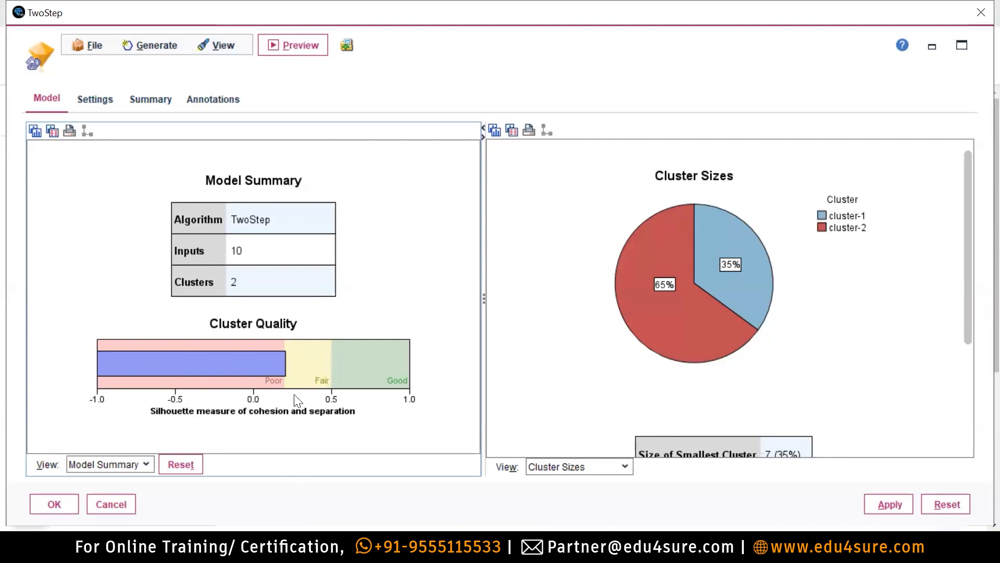
pyautogui.moveTo(287, 365)
pyautogui.moveTo(731, 319)
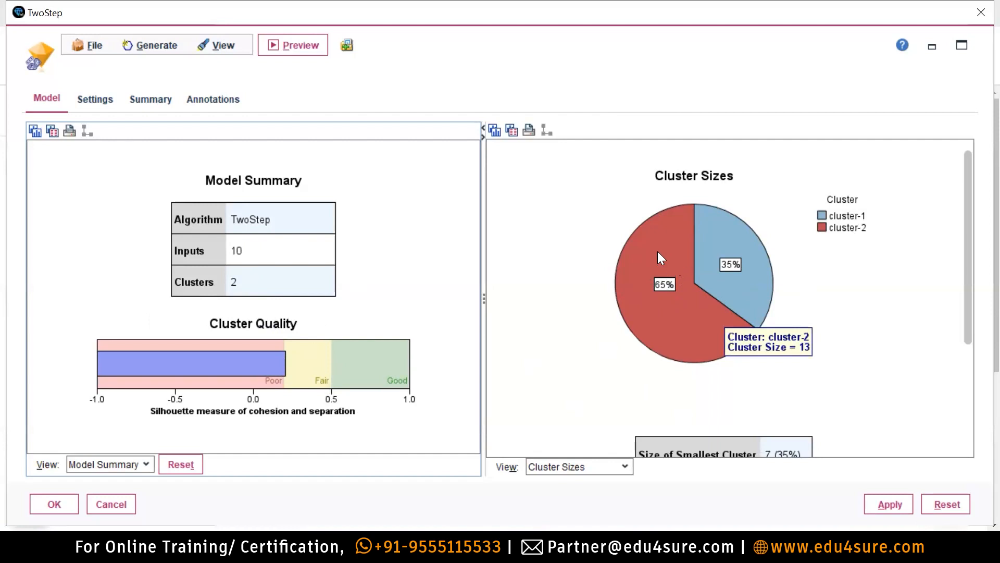
pyautogui.moveTo(734, 228)
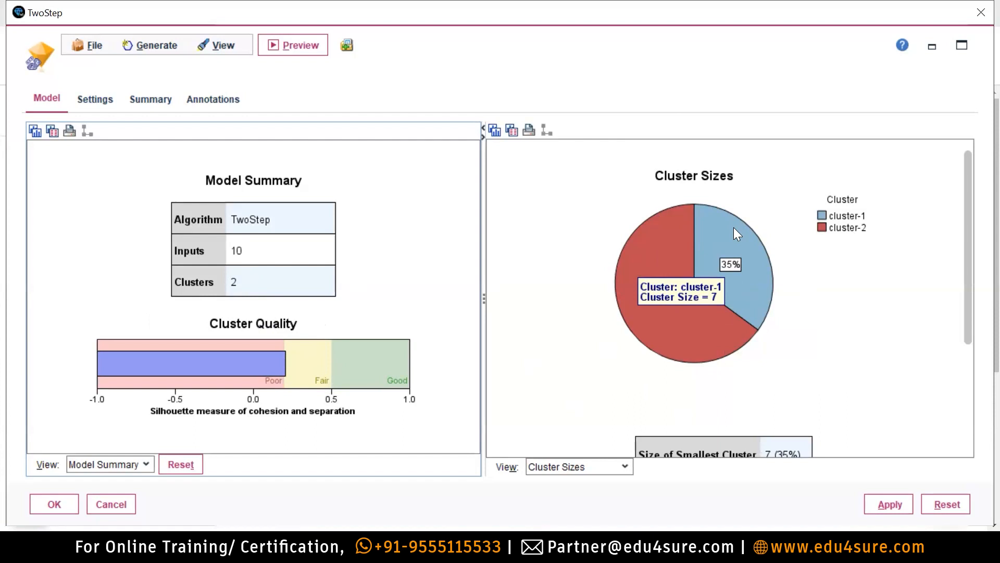
pyautogui.moveTo(661, 261)
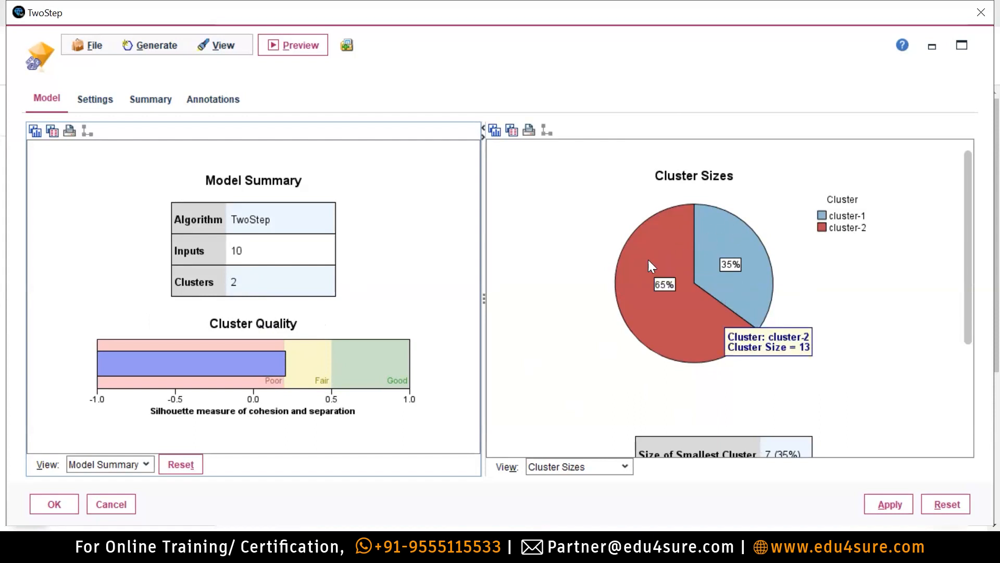
pyautogui.moveTo(731, 216)
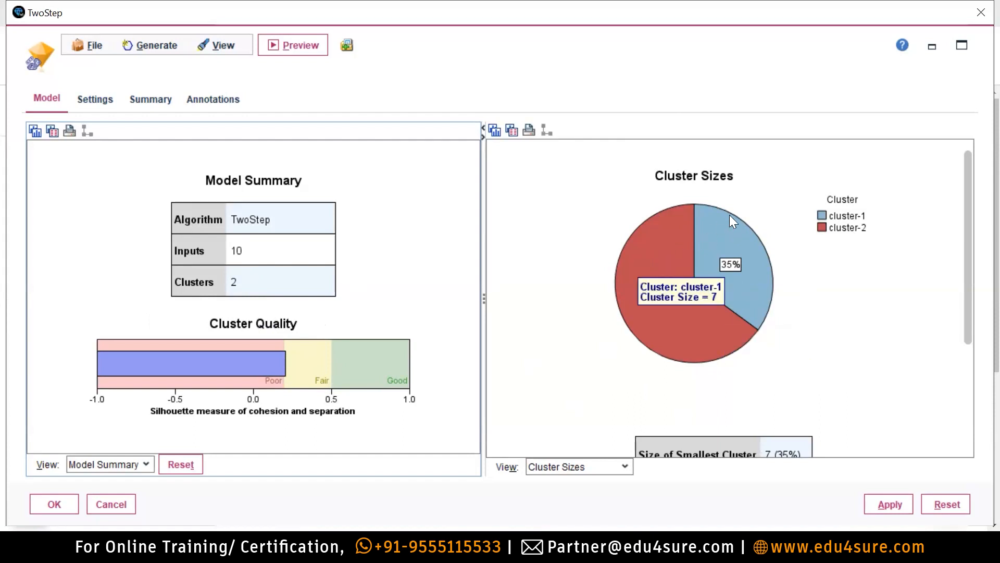
pyautogui.moveTo(664, 248)
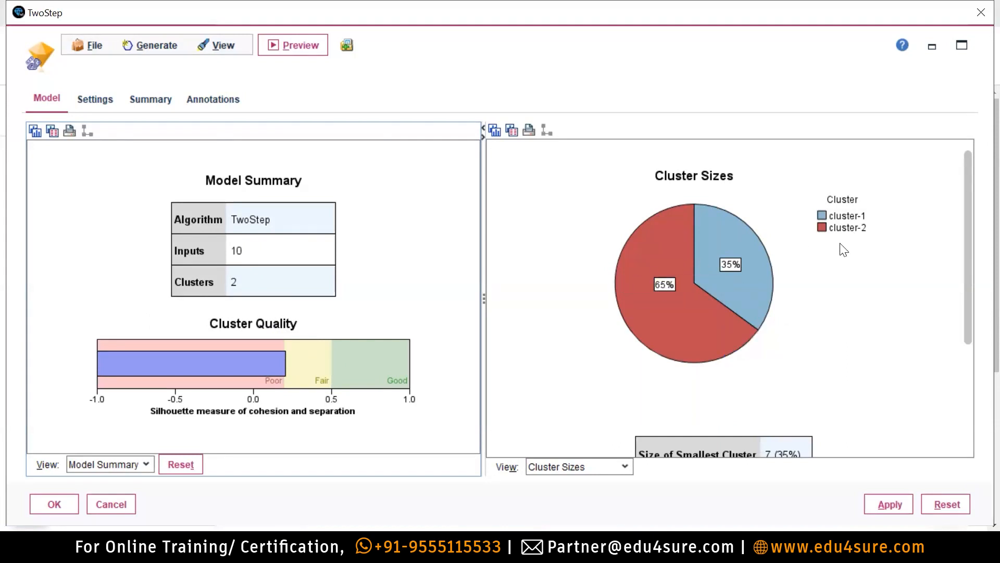
pyautogui.moveTo(728, 283)
pyautogui.moveTo(711, 316)
pyautogui.scroll(-1, 711, 316)
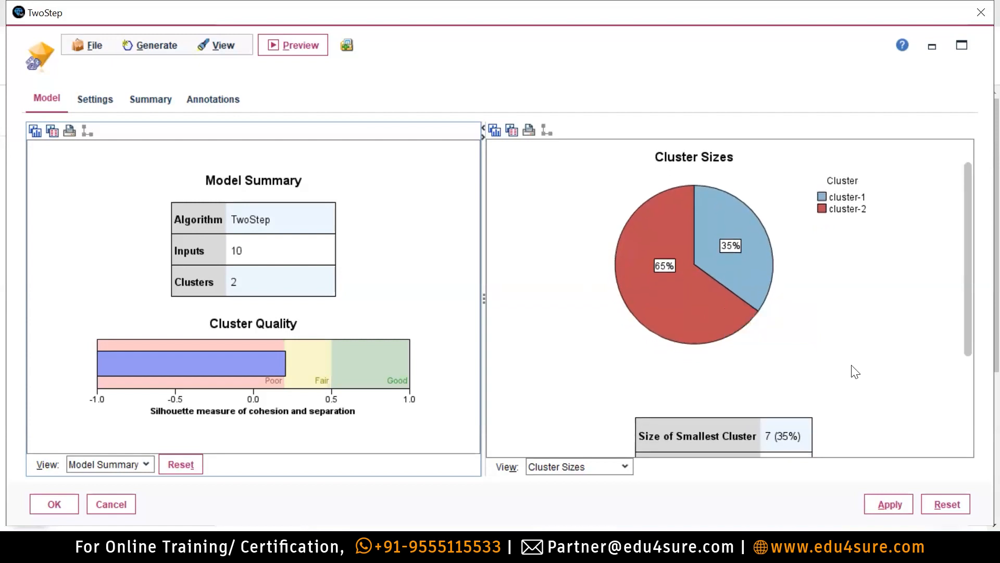
pyautogui.moveTo(968, 327); pyautogui.dragTo(970, 407)
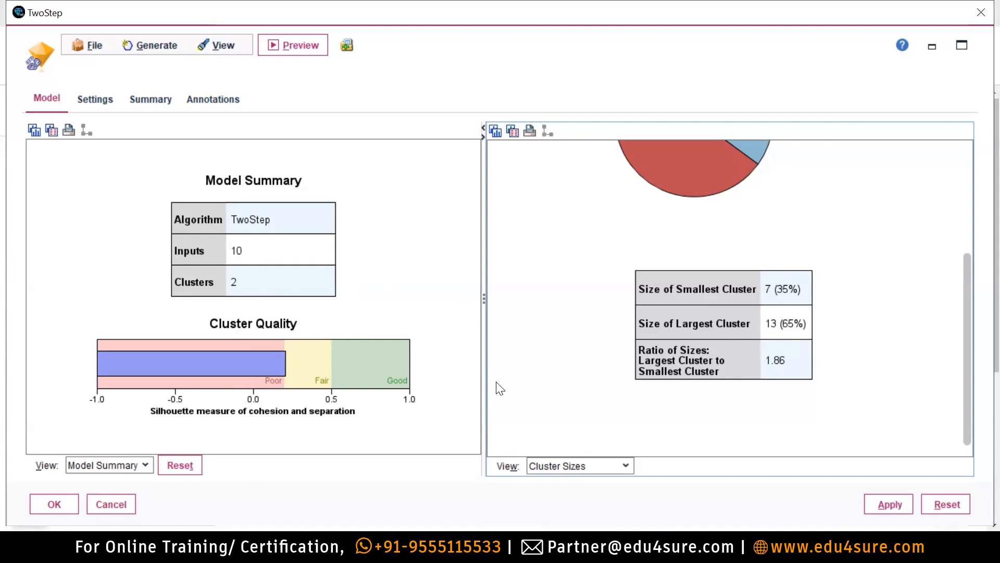
pyautogui.scroll(1, 499, 388)
pyautogui.scroll(1, 499, 388)
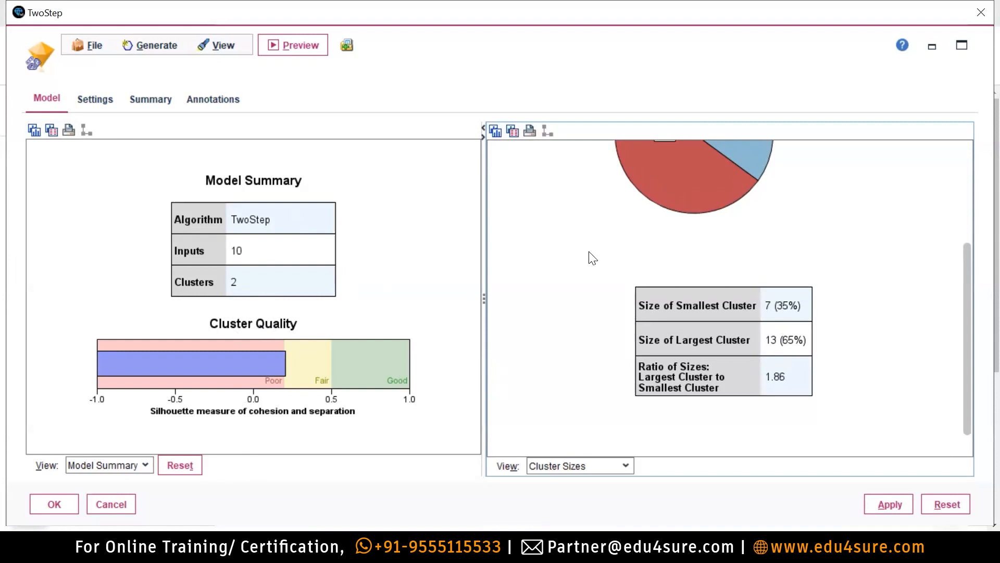
pyautogui.scroll(4, 793, 399)
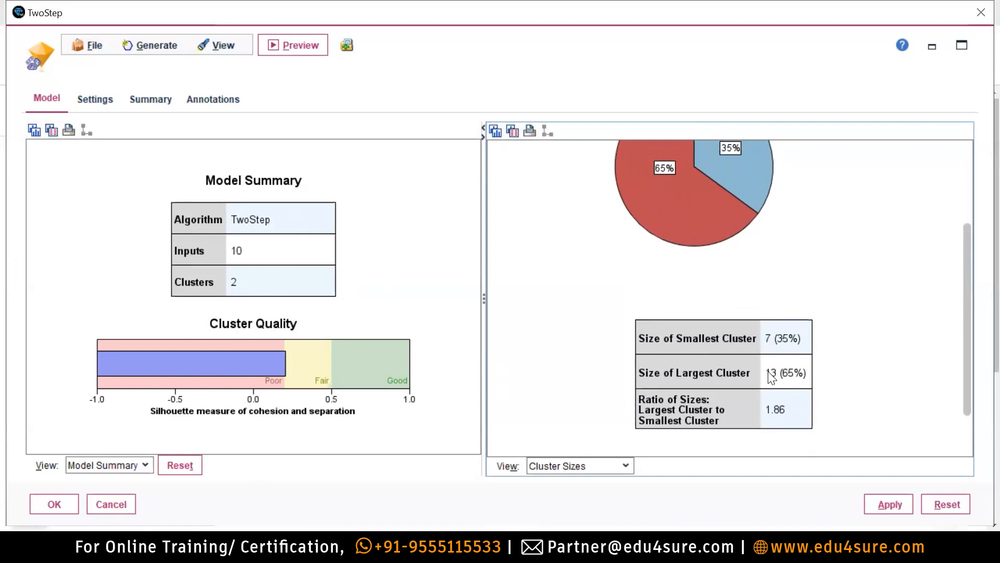
pyautogui.scroll(-1, 772, 377)
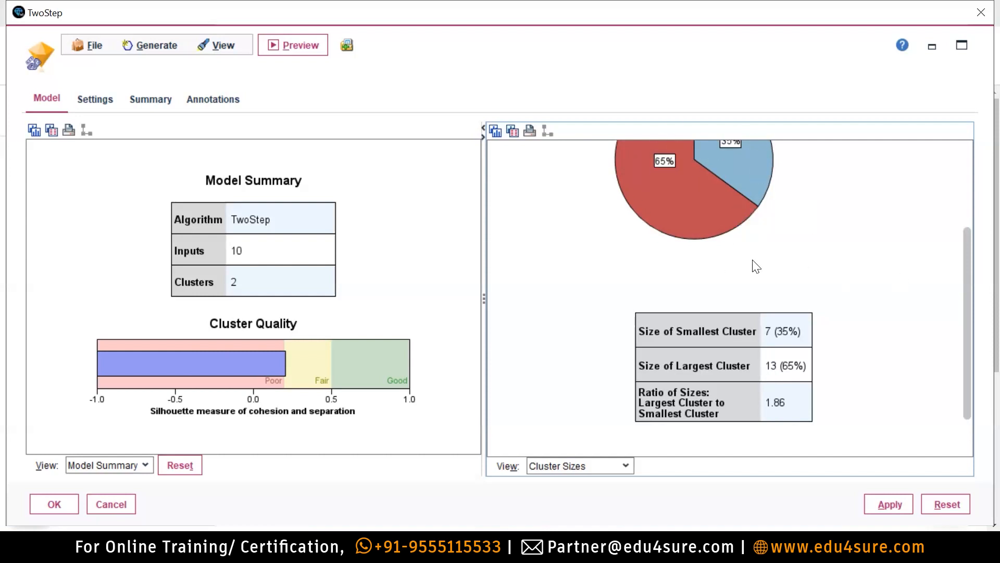
pyautogui.scroll(2, 832, 309)
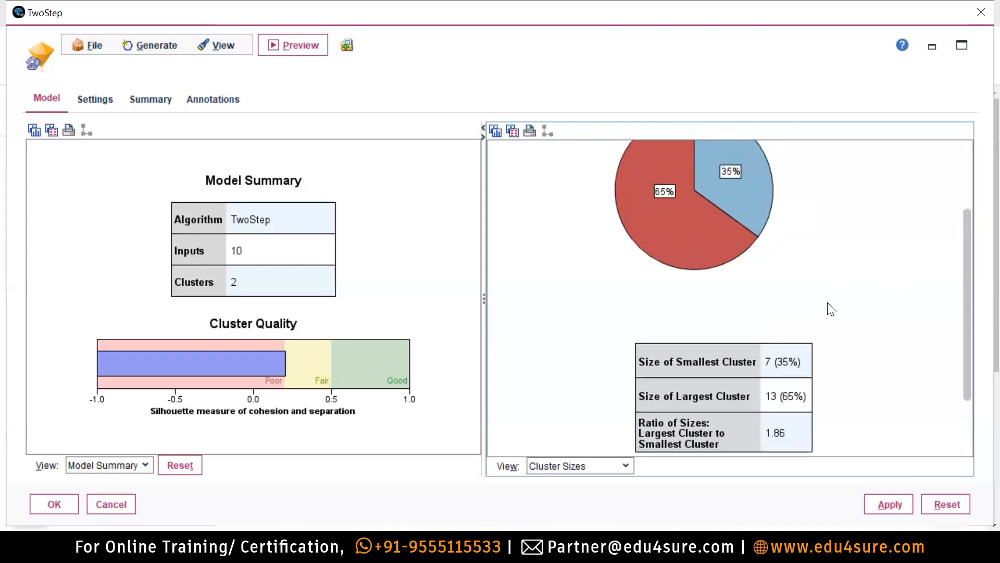
pyautogui.scroll(1, 831, 309)
pyautogui.moveTo(671, 221)
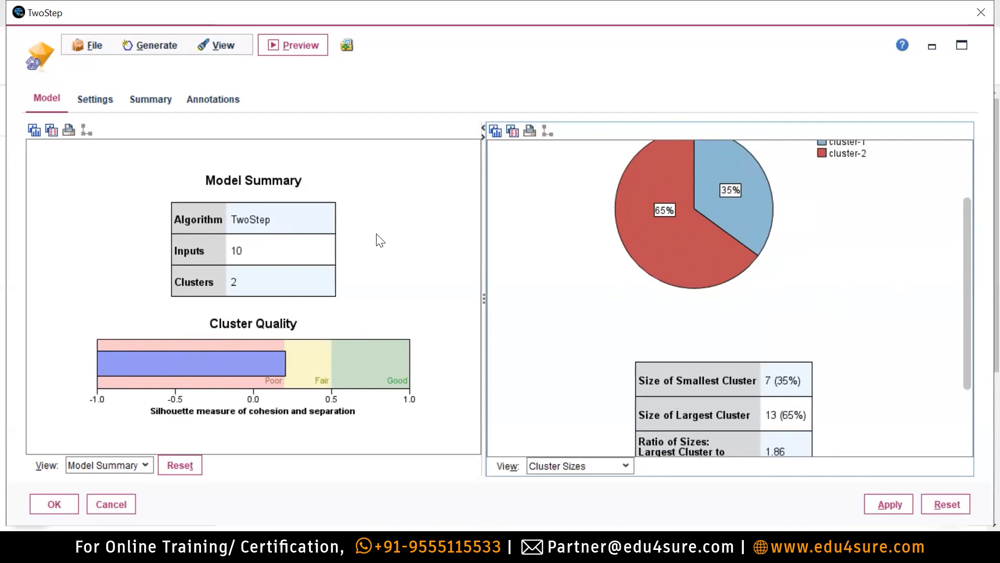
pyautogui.moveTo(768, 242)
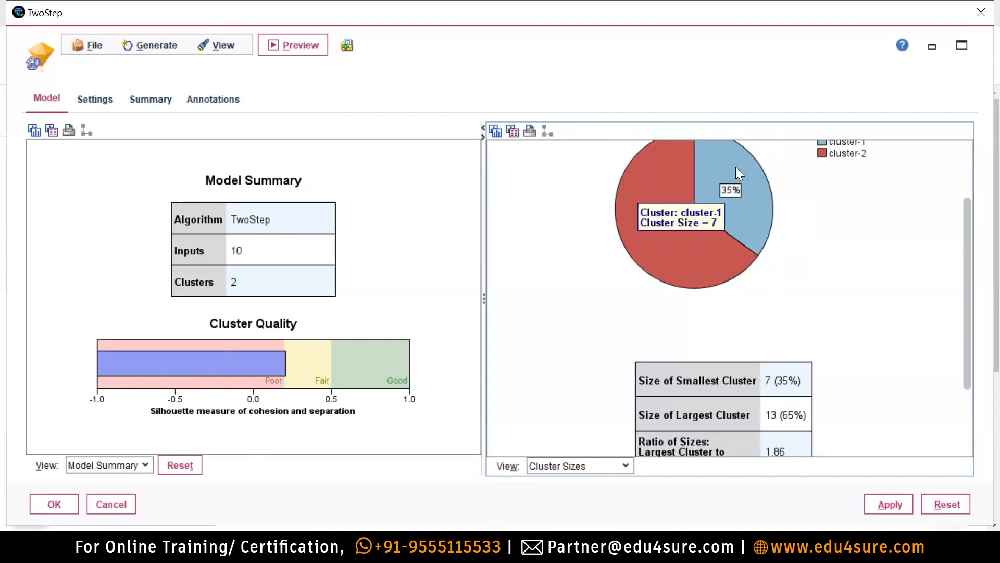
pyautogui.moveTo(636, 200)
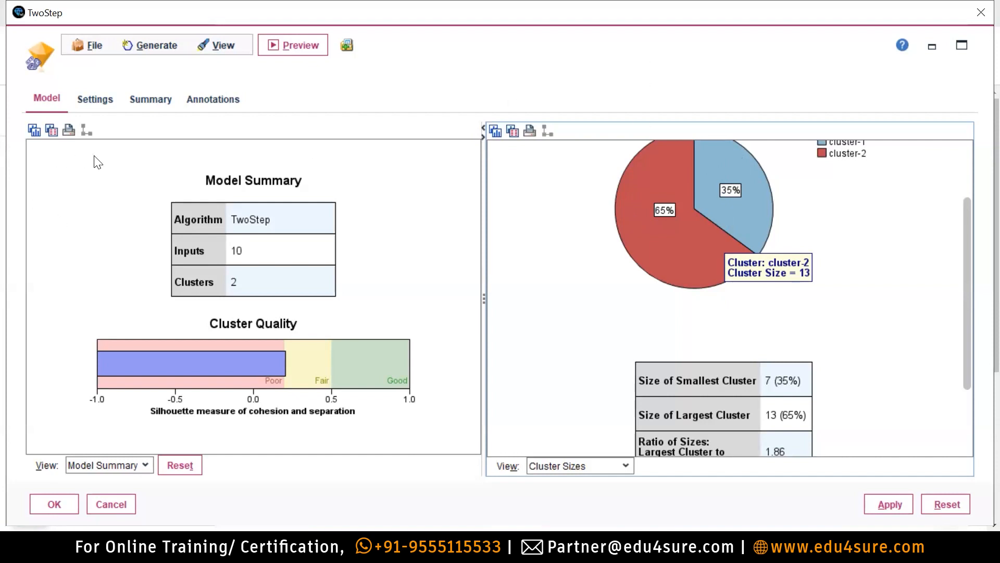
pyautogui.click(138, 463)
# List the right-panel views: Predictor Importance, Cluster Sizes, Cell Distribution and Cluster Comparison.
pyautogui.click(577, 467)
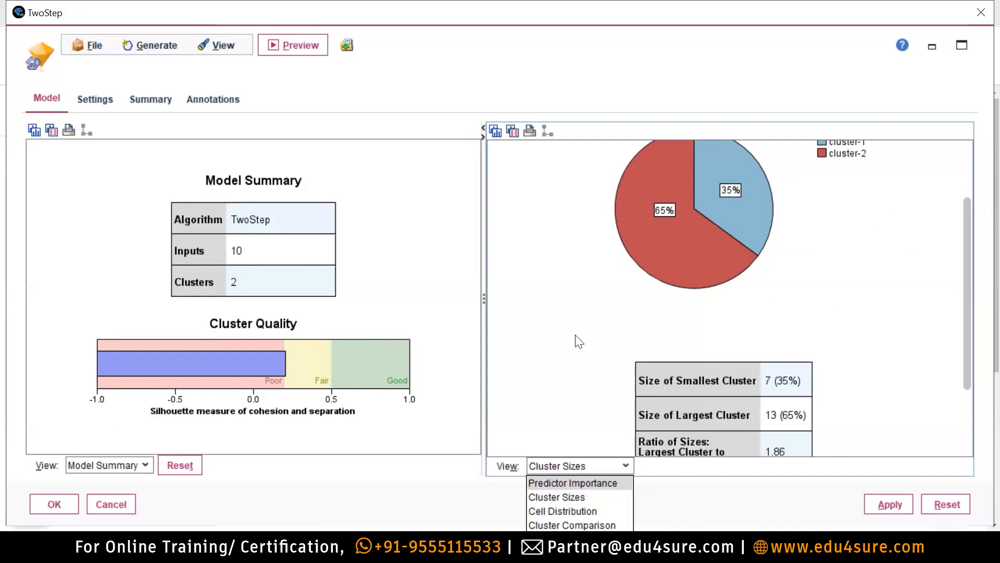
pyautogui.moveTo(116, 367)
pyautogui.moveTo(181, 382)
pyautogui.moveTo(709, 274)
# Leave the right-panel view choices without picking one, keeping the Cluster Sizes pie chart.
pyautogui.moveTo(697, 146)
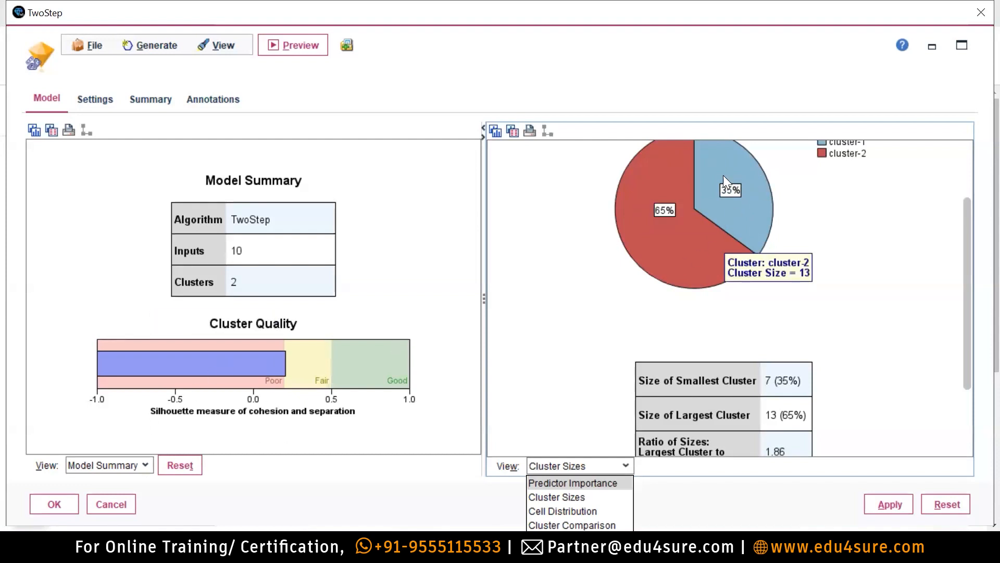
pyautogui.moveTo(755, 211)
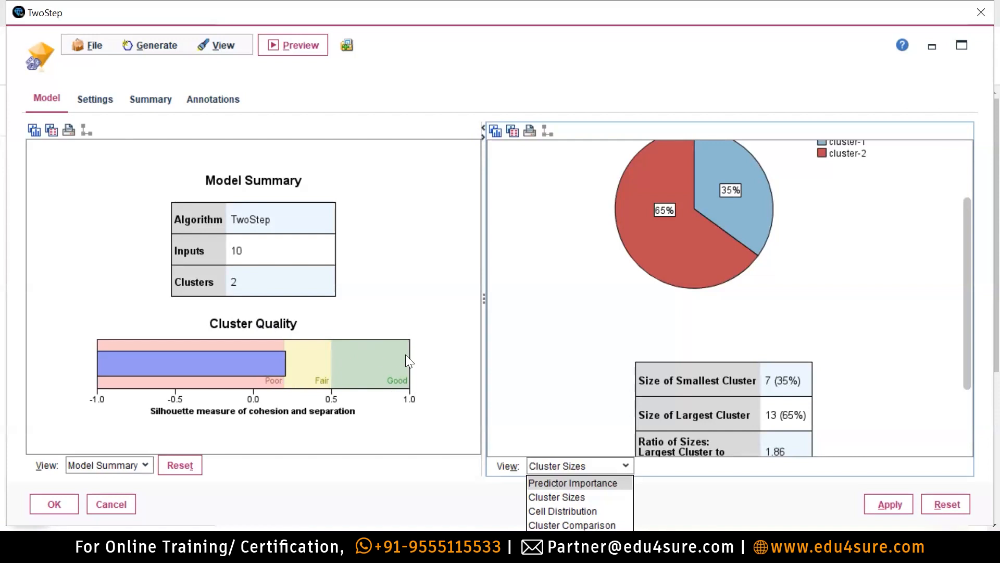
pyautogui.moveTo(167, 364)
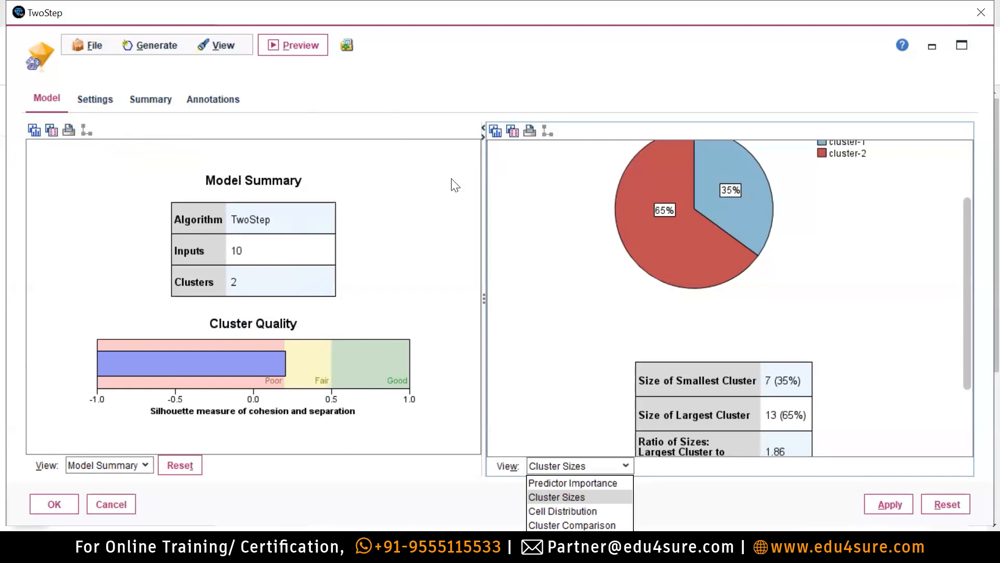
# Keep Cluster Sizes on the right, switch the left panel to Clusters, and reopen the TwoStep viewer.
pyautogui.click(599, 350)
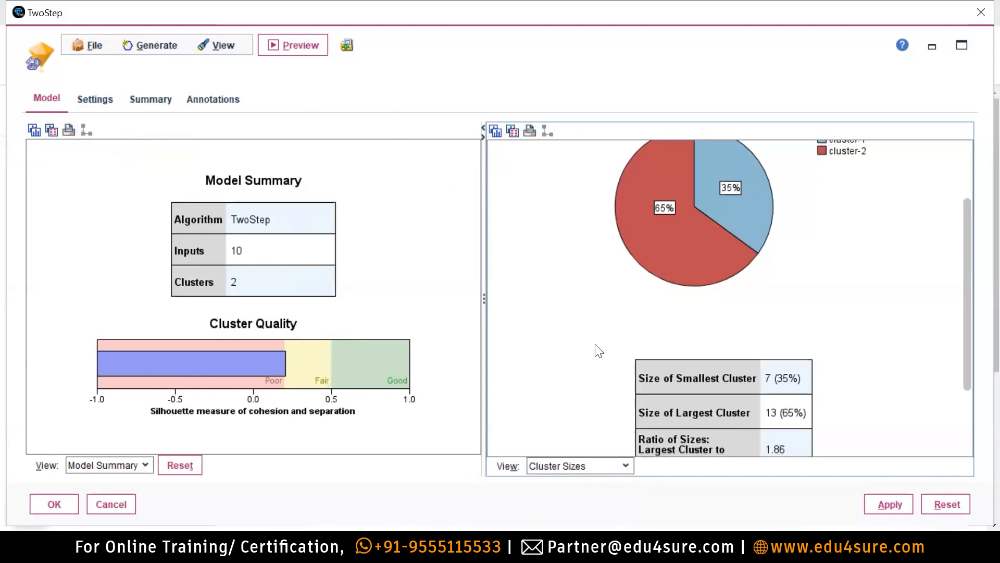
pyautogui.click(114, 464)
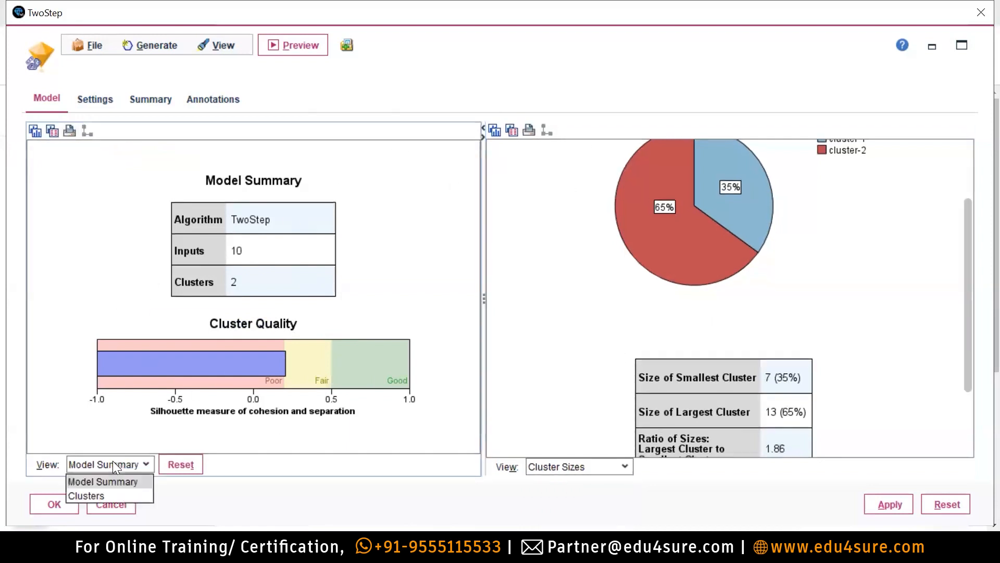
pyautogui.click(95, 496)
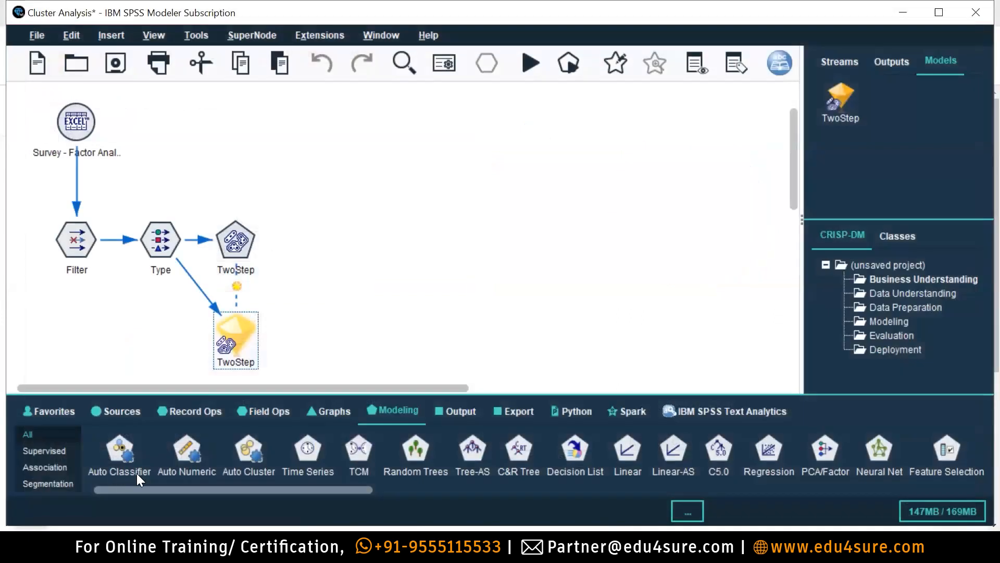
pyautogui.doubleClick(235, 343)
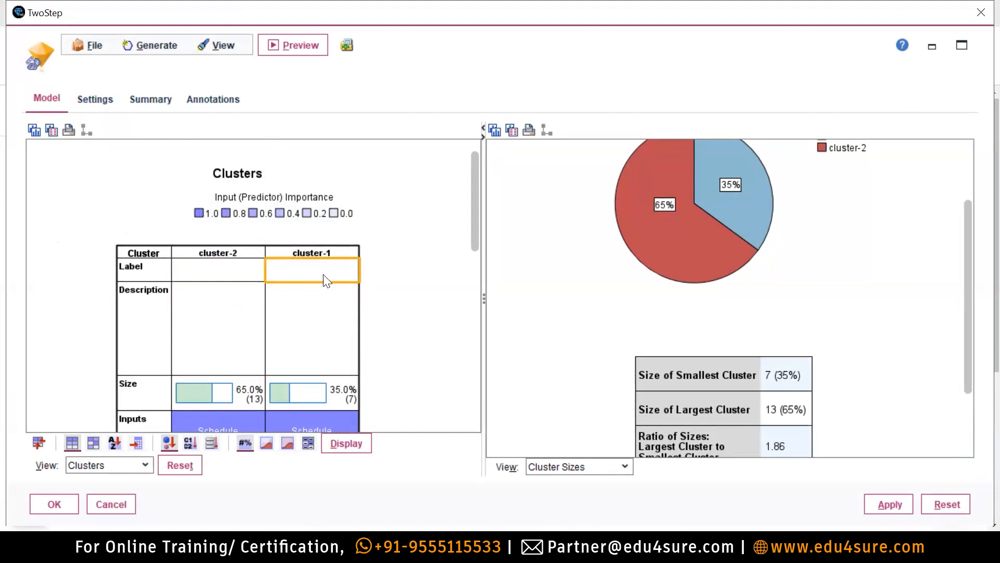
pyautogui.click(217, 251)
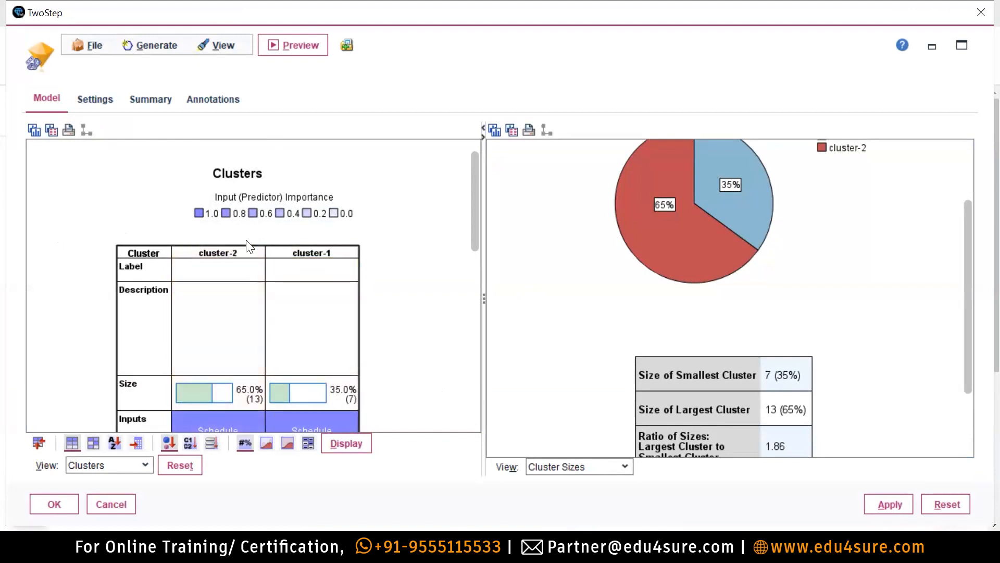
pyautogui.scroll(-1, 332, 267)
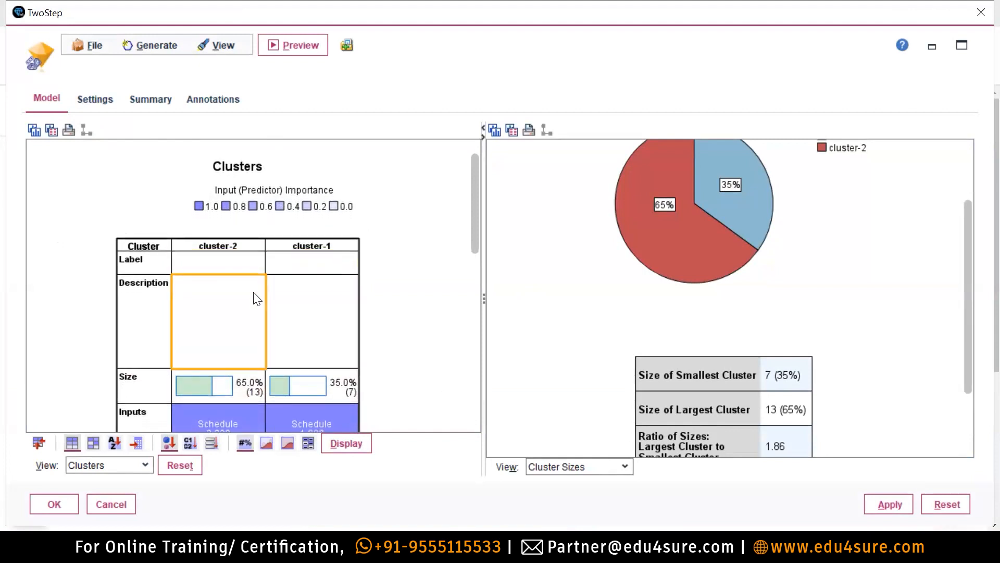
pyautogui.scroll(-2, 255, 297)
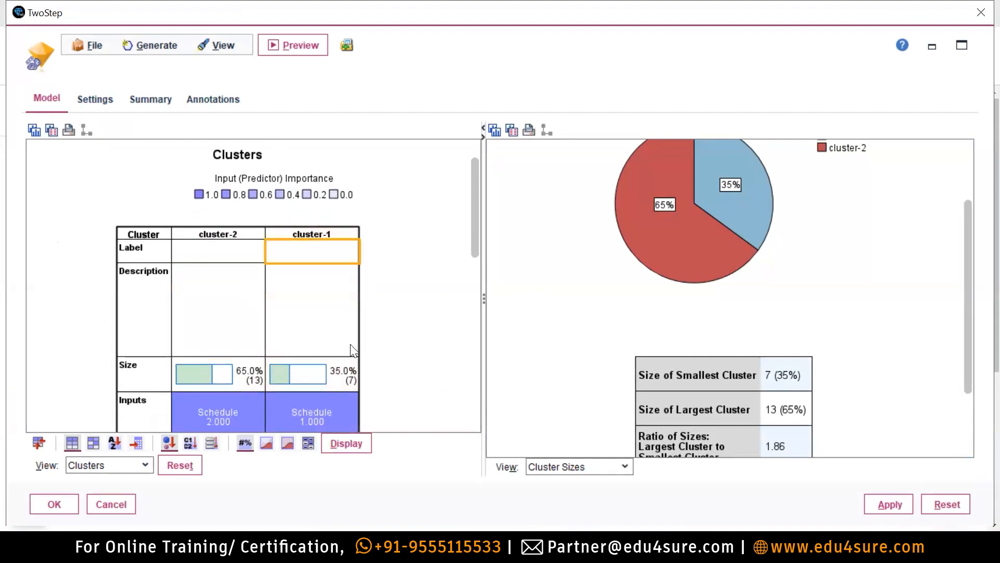
pyautogui.scroll(-3, 349, 382)
pyautogui.scroll(-5, 349, 387)
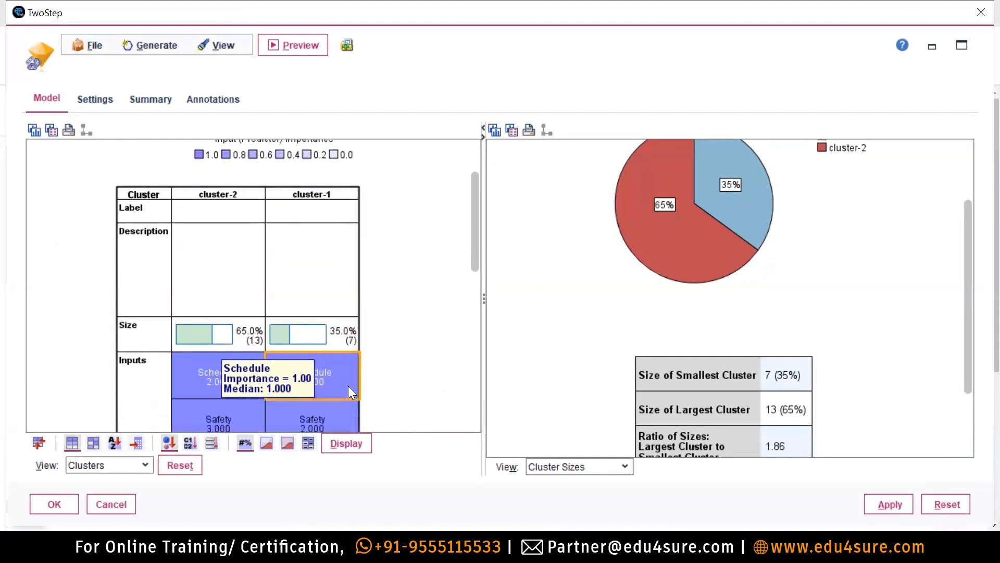
pyautogui.scroll(-5, 343, 395)
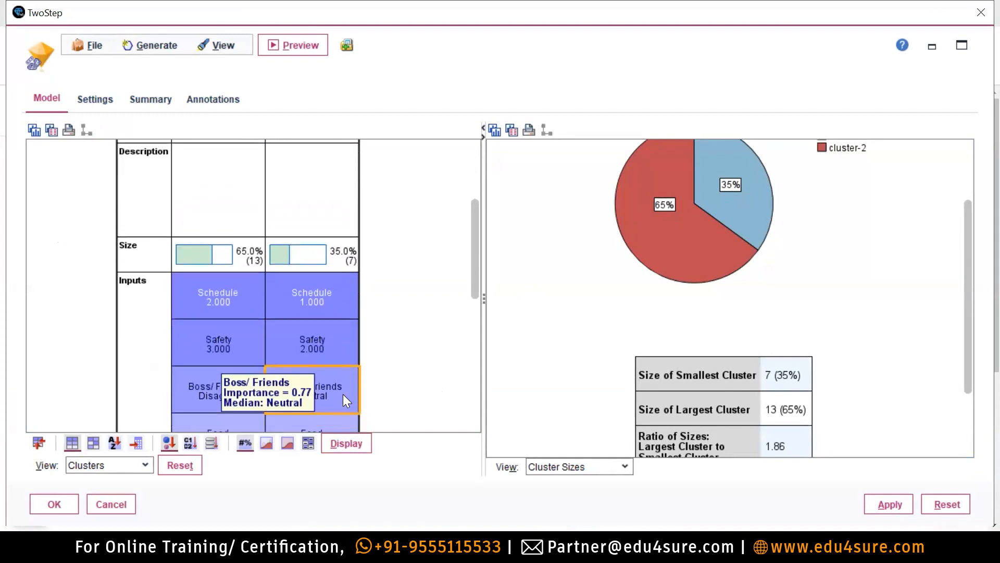
pyautogui.scroll(-1, 342, 398)
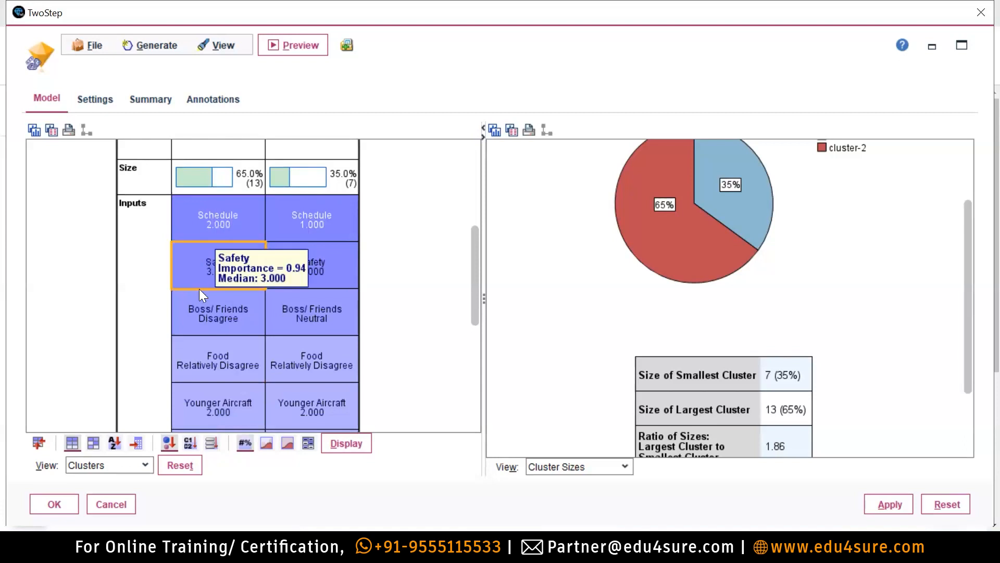
pyautogui.scroll(-1, 204, 305)
pyautogui.scroll(-2, 203, 306)
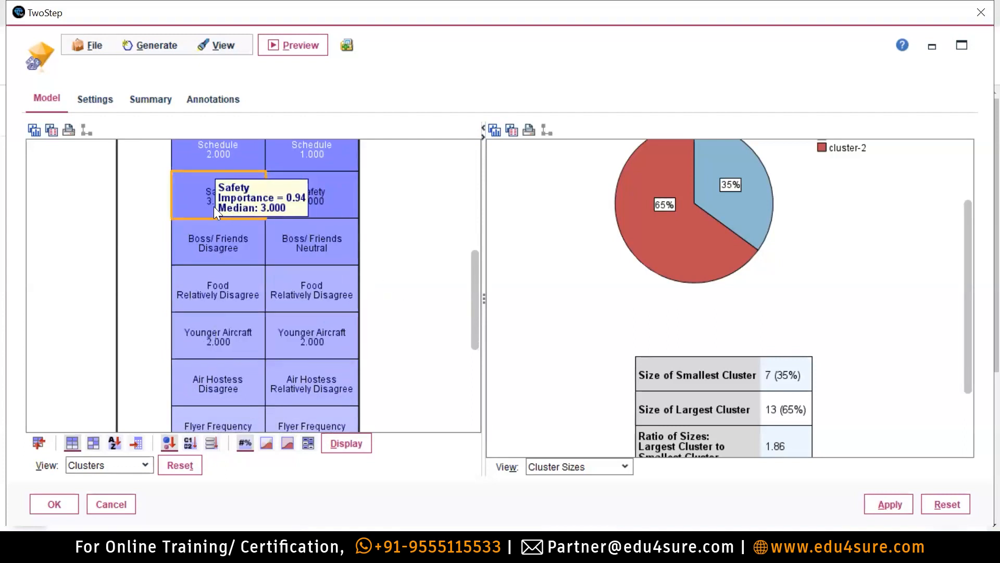
pyautogui.scroll(-1, 313, 333)
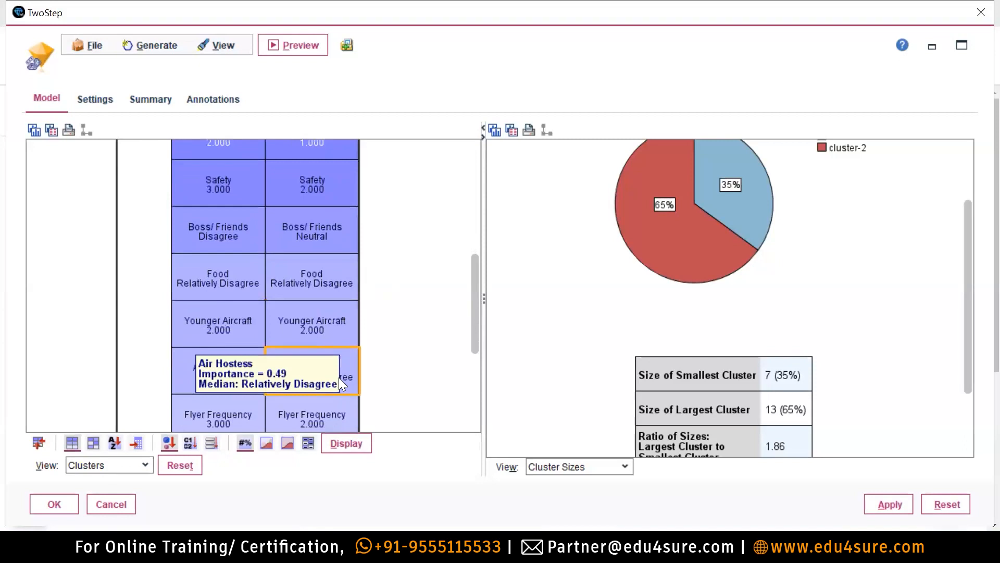
pyautogui.scroll(-2, 339, 377)
pyautogui.moveTo(472, 277); pyautogui.dragTo(447, 190)
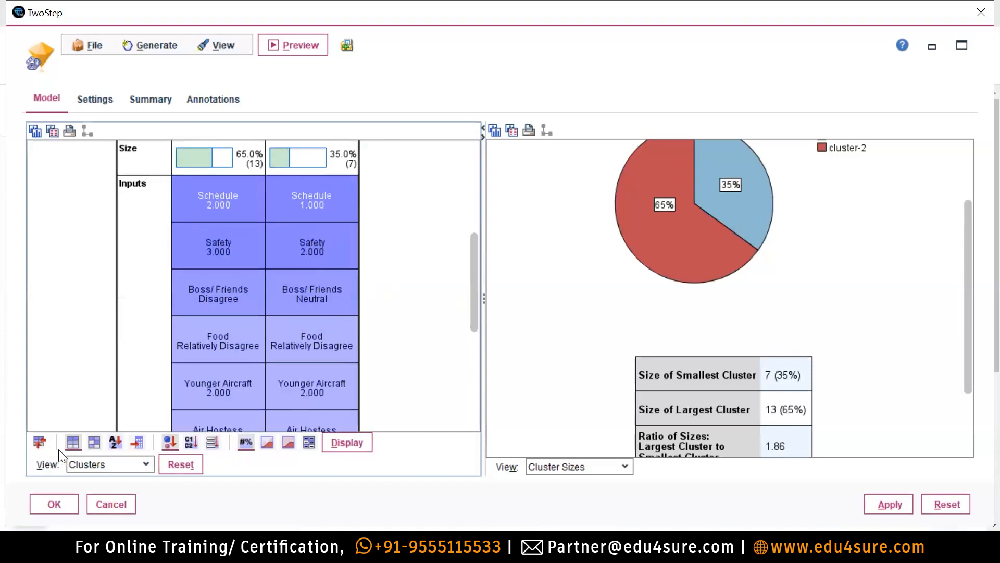
pyautogui.moveTo(210, 230)
pyautogui.moveTo(222, 188)
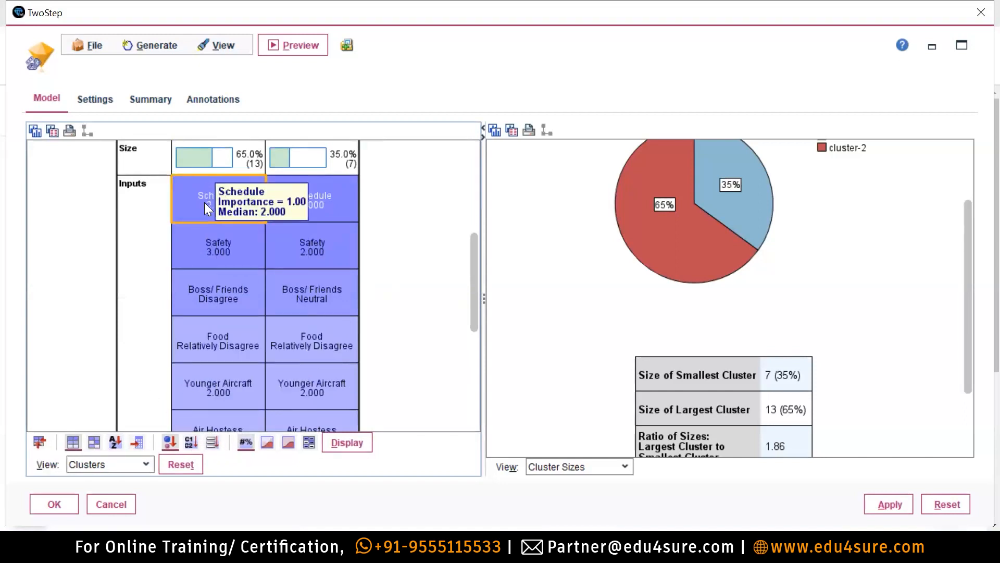
pyautogui.moveTo(236, 391)
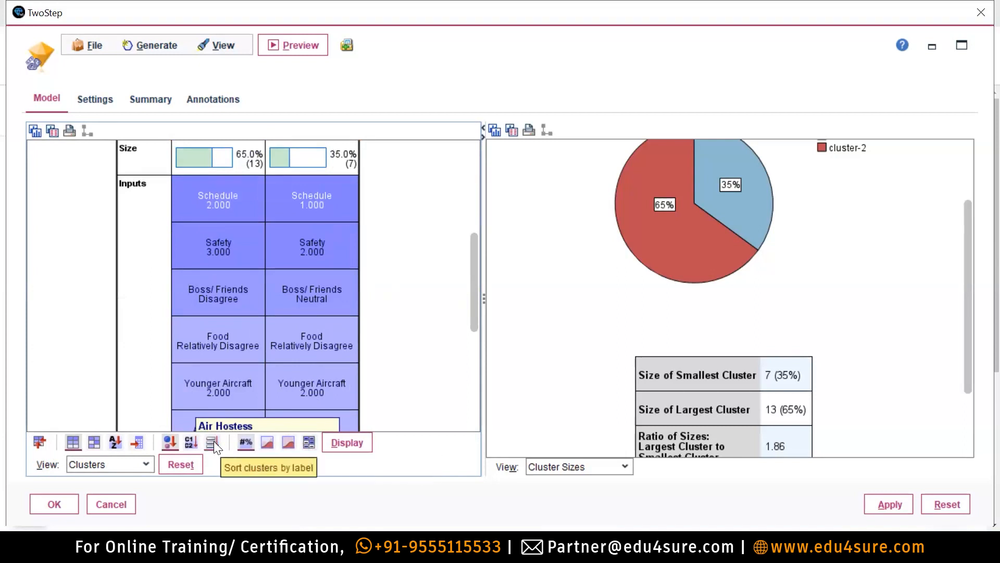
pyautogui.click(171, 440)
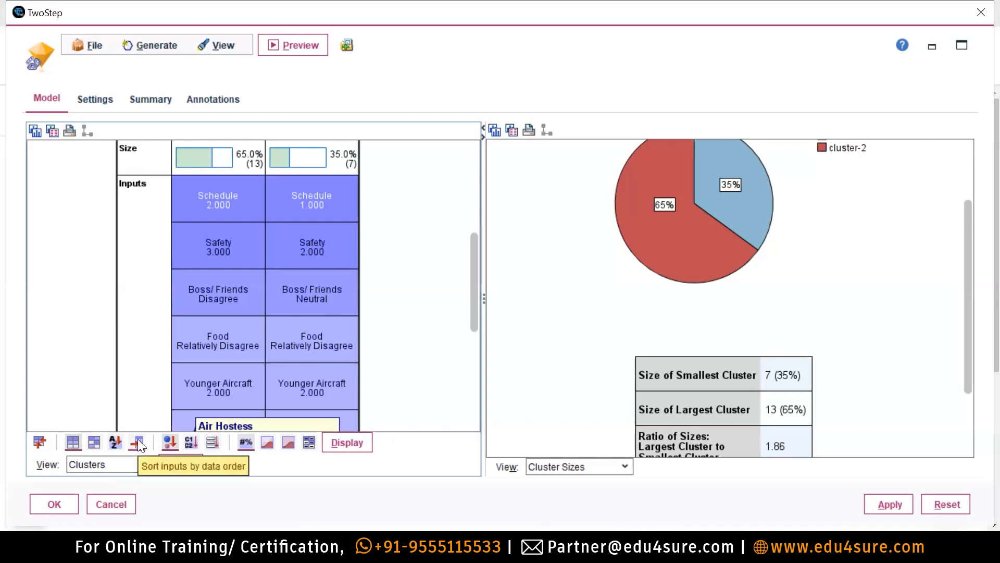
pyautogui.click(138, 441)
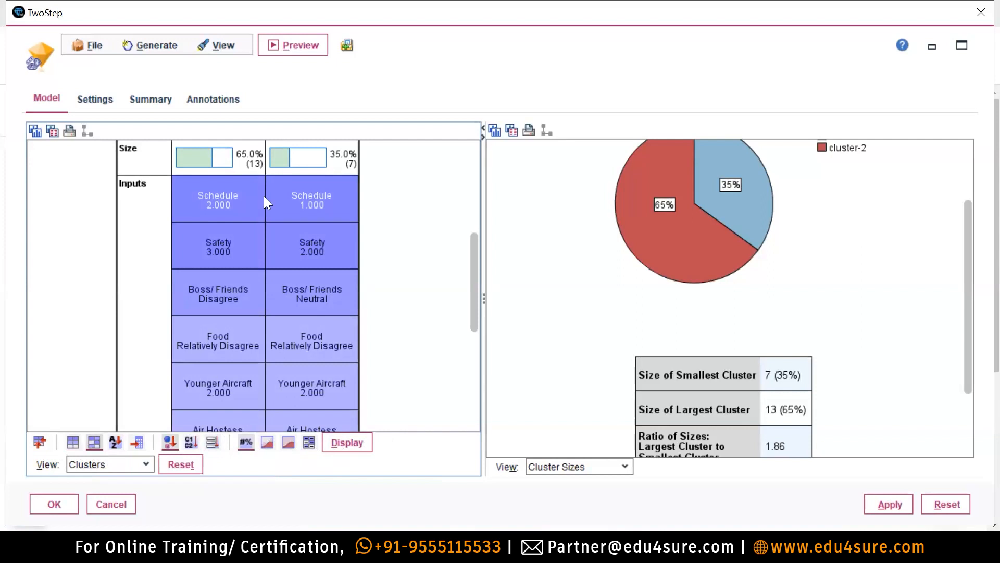
pyautogui.moveTo(237, 225)
pyautogui.click(138, 442)
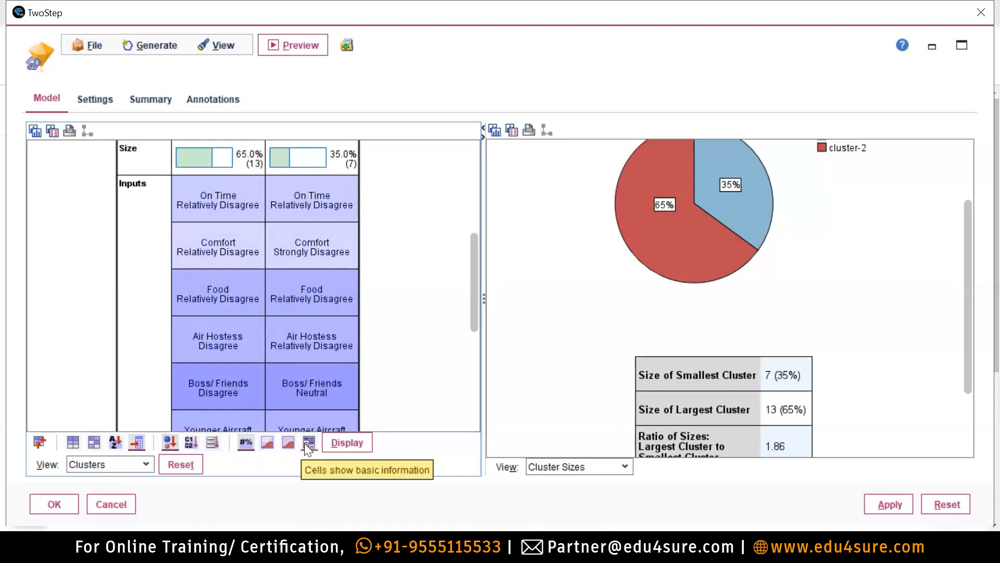
pyautogui.click(95, 441)
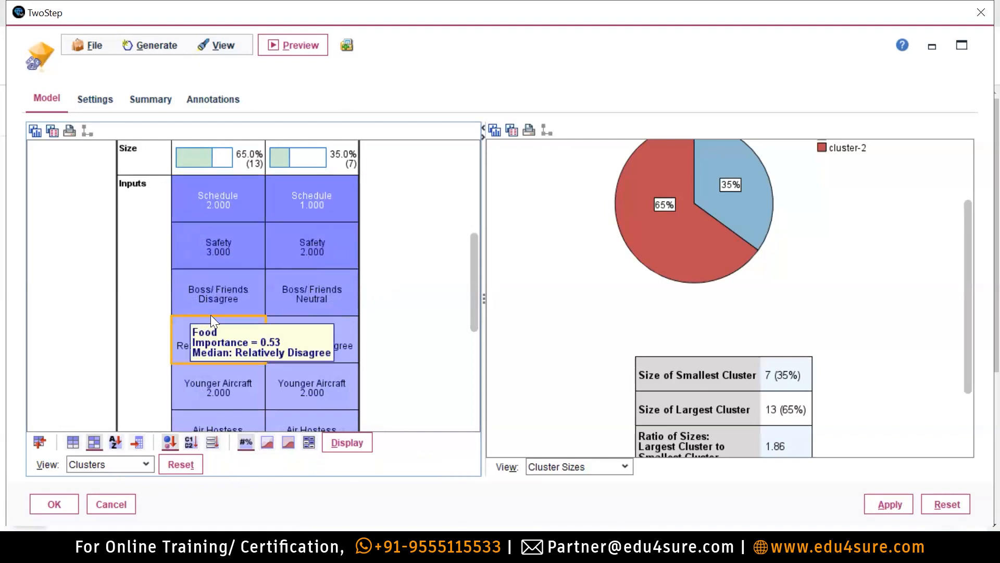
pyautogui.scroll(-1, 307, 318)
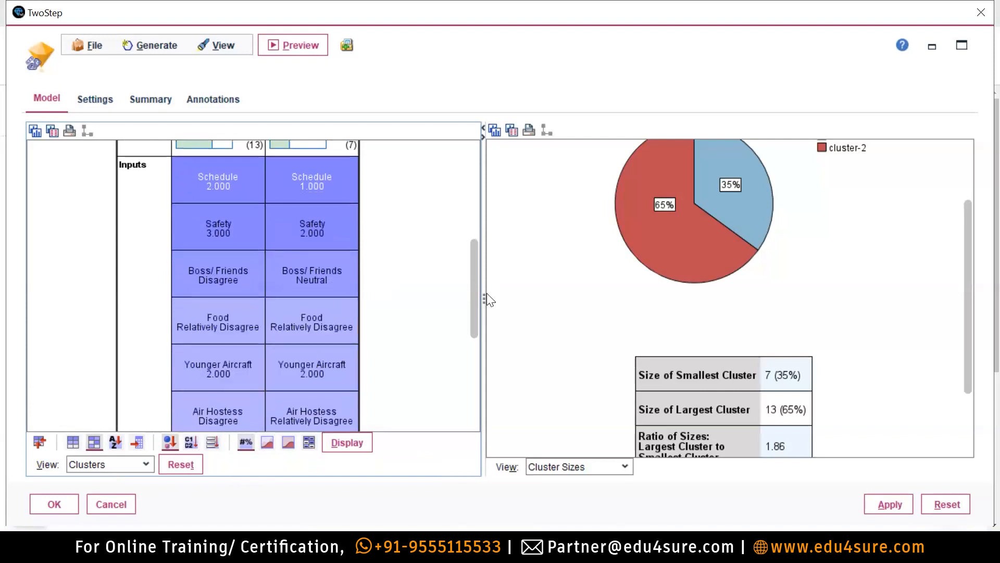
pyautogui.moveTo(473, 302); pyautogui.dragTo(474, 215)
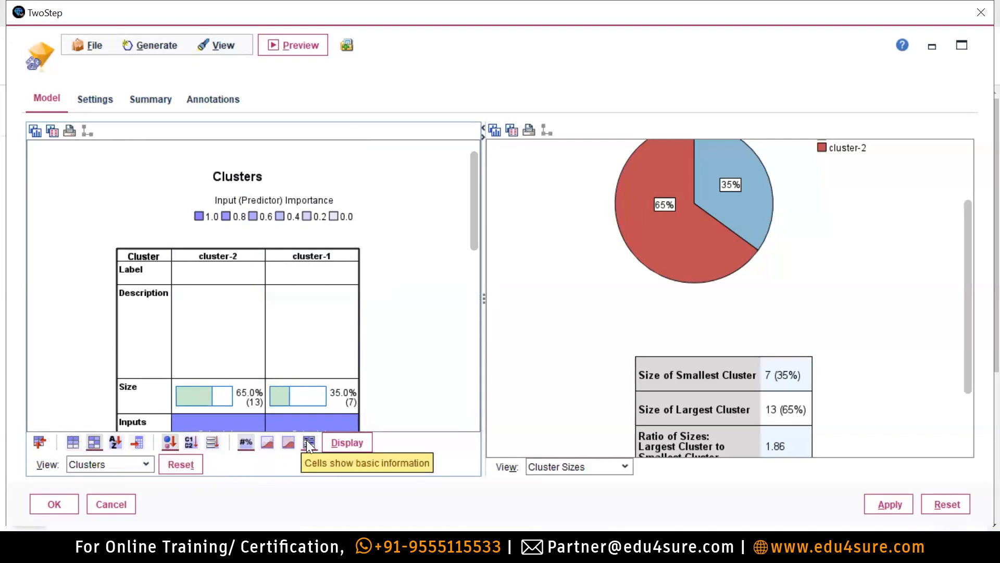
# Show absolute distribution charts in the cluster cells, leave Display options unchanged, and reset the views.
pyautogui.click(267, 443)
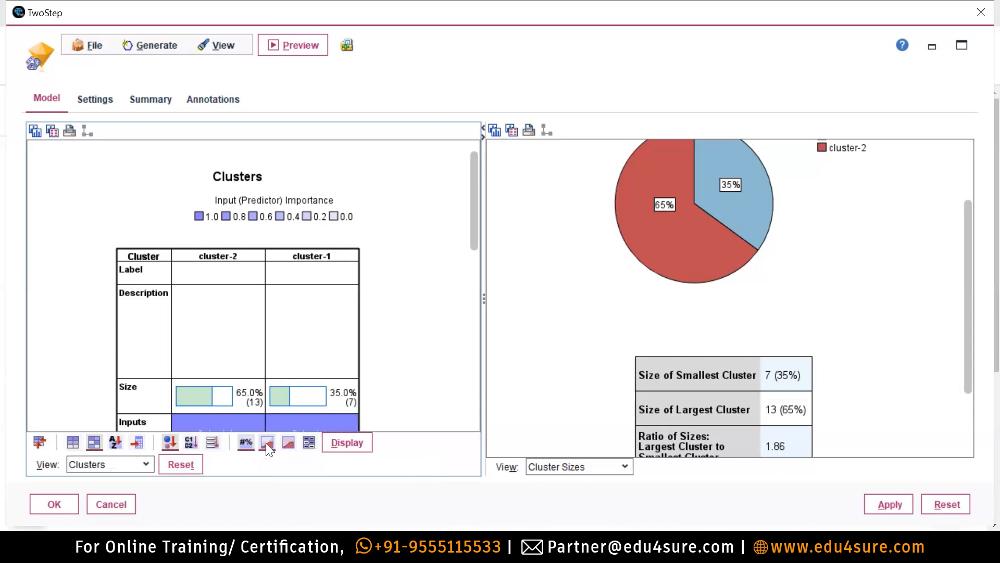
pyautogui.moveTo(472, 203); pyautogui.dragTo(476, 265)
pyautogui.moveTo(342, 369)
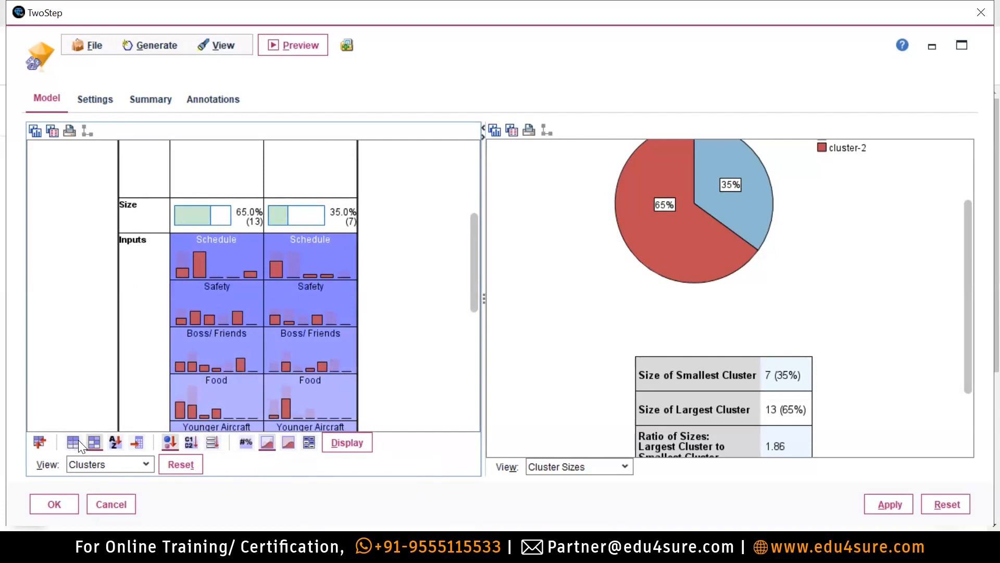
pyautogui.click(356, 443)
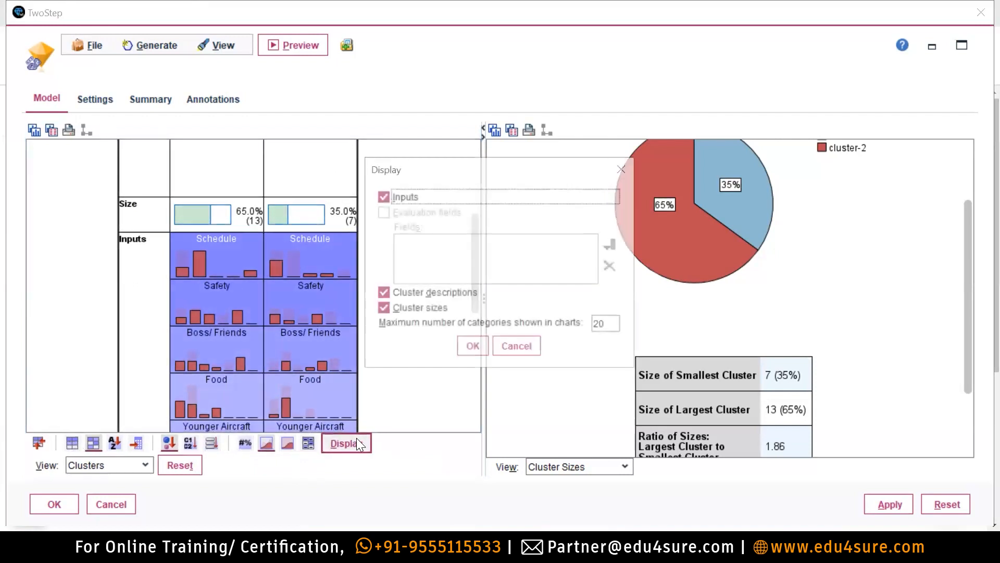
pyautogui.click(624, 169)
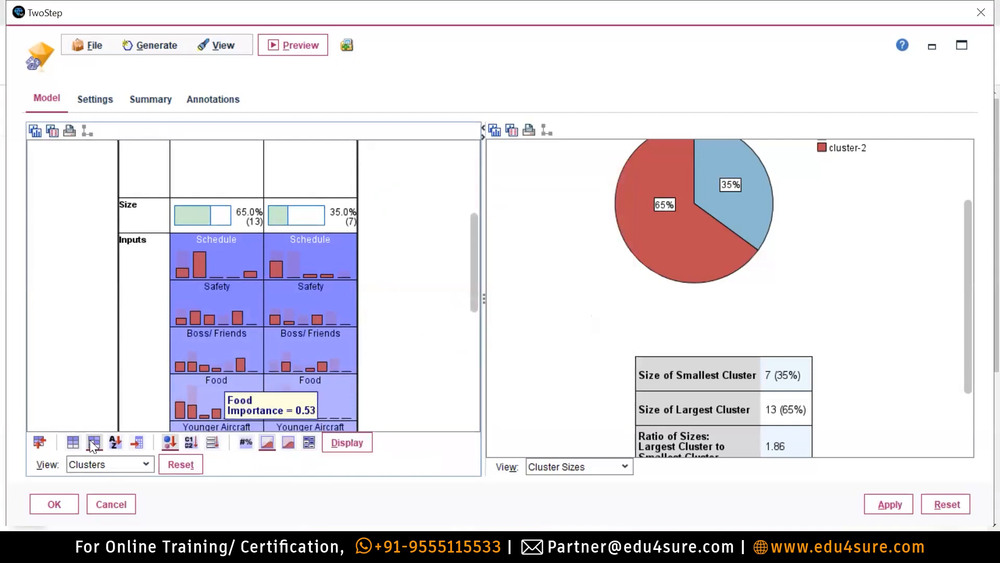
pyautogui.click(73, 441)
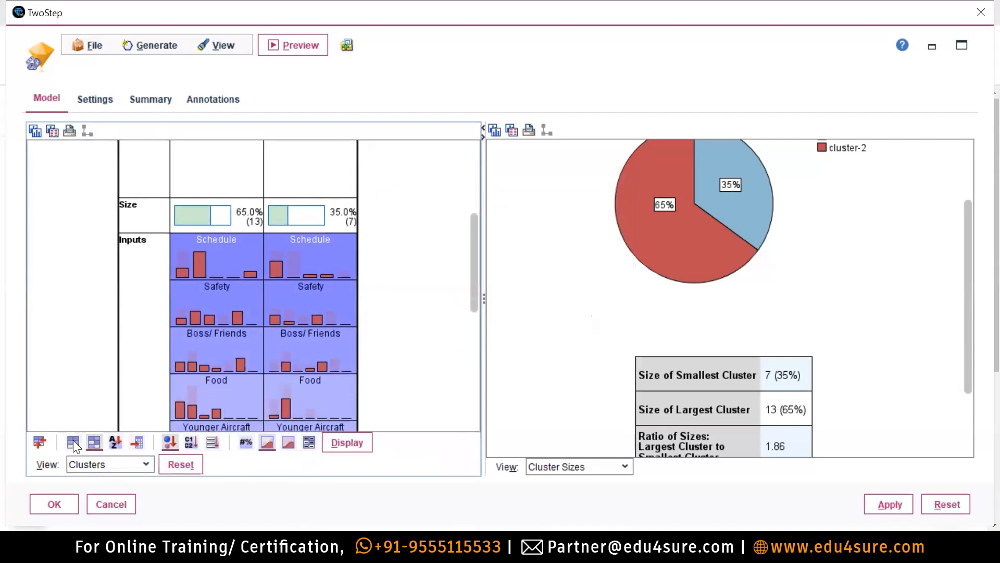
# Reset the viewer, switch the left panel to Clusters, and show plain median values in its cells.
pyautogui.click(179, 461)
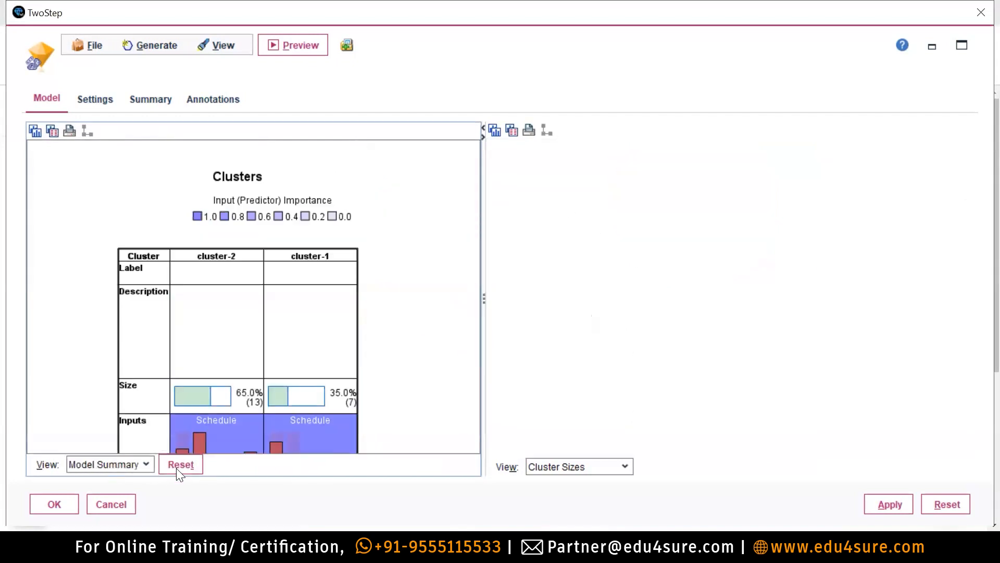
pyautogui.click(120, 464)
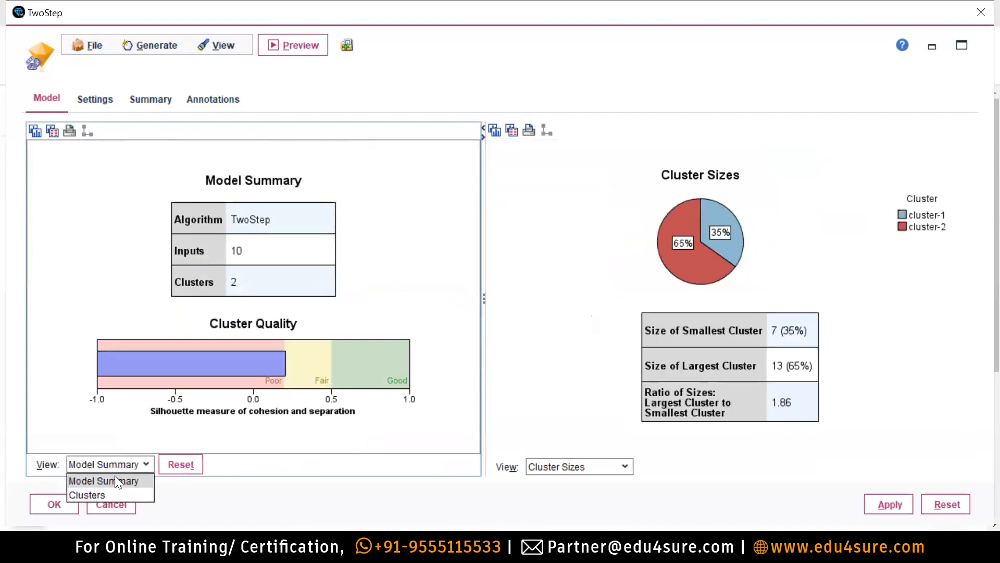
pyautogui.click(102, 495)
pyautogui.scroll(-4, 248, 330)
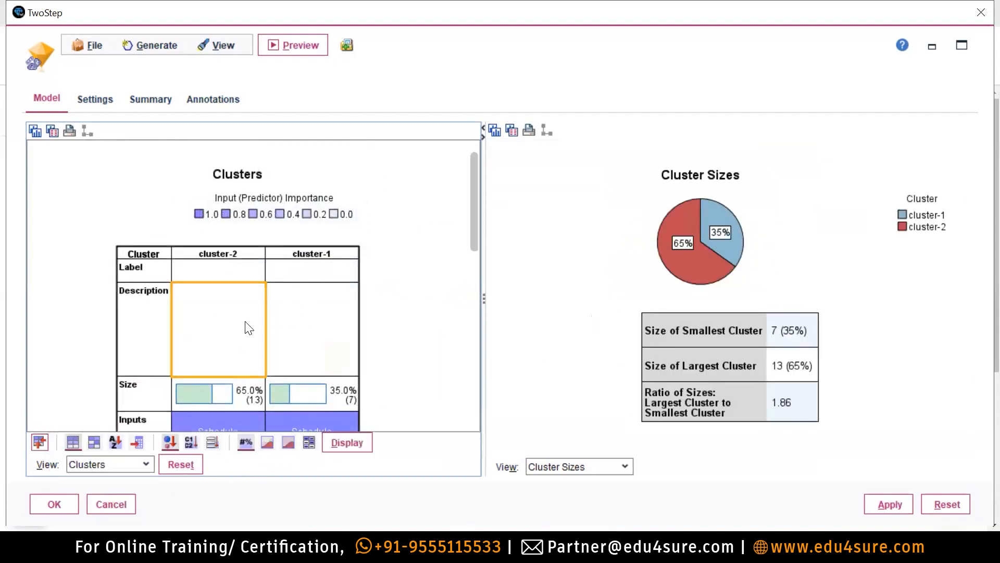
pyautogui.click(91, 440)
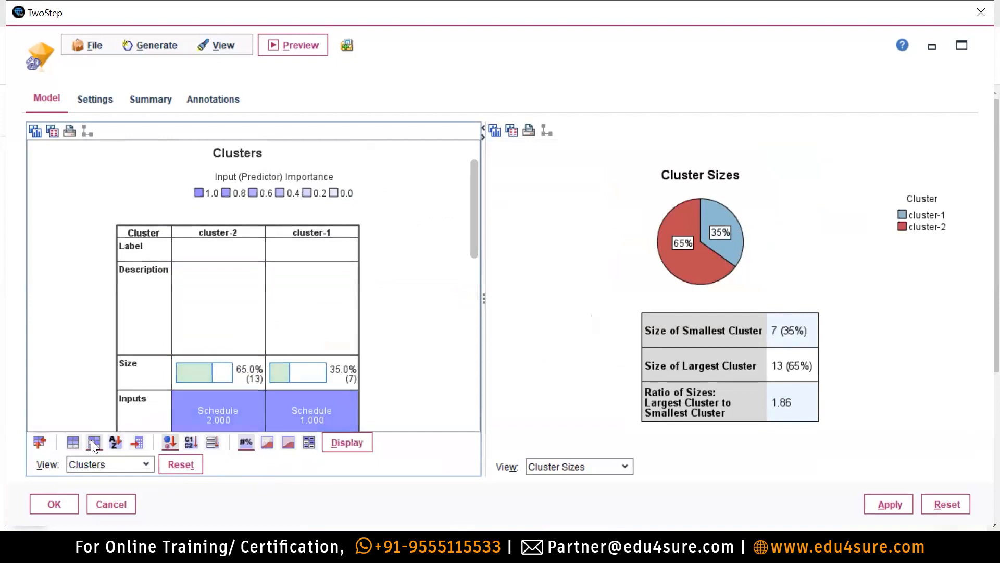
pyautogui.moveTo(470, 182); pyautogui.dragTo(476, 231)
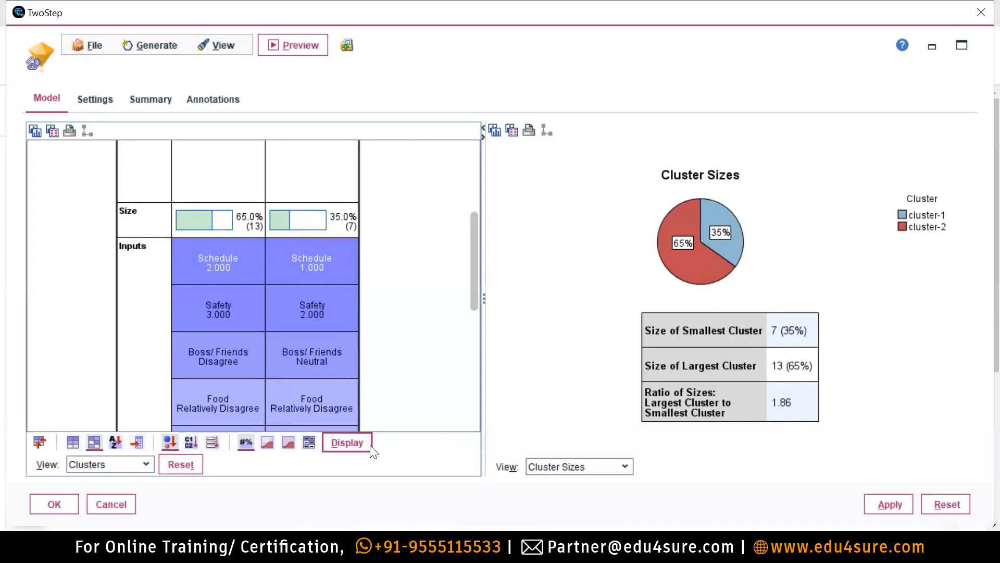
pyautogui.scroll(2, 235, 327)
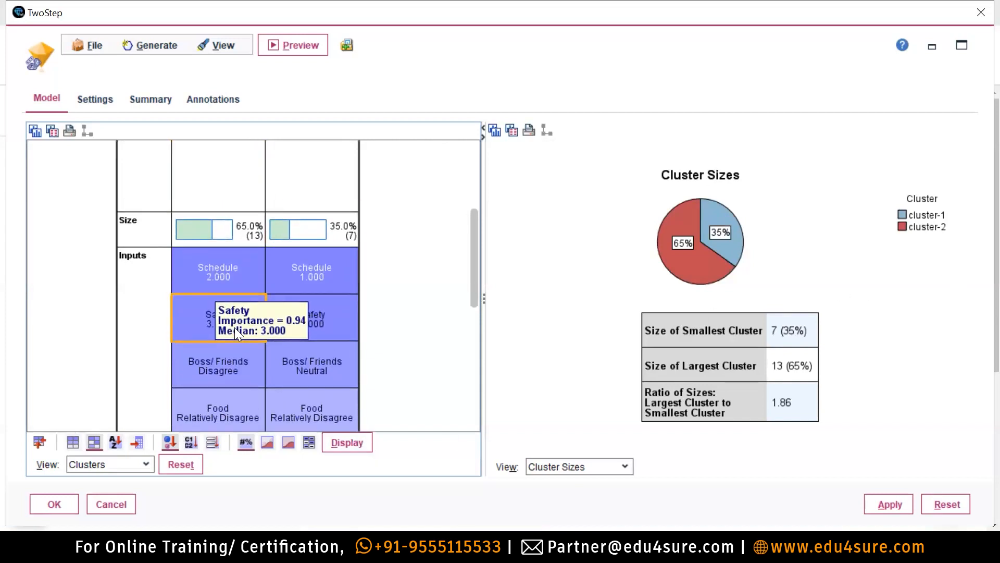
pyautogui.moveTo(479, 262); pyautogui.dragTo(468, 198)
pyautogui.click(238, 257)
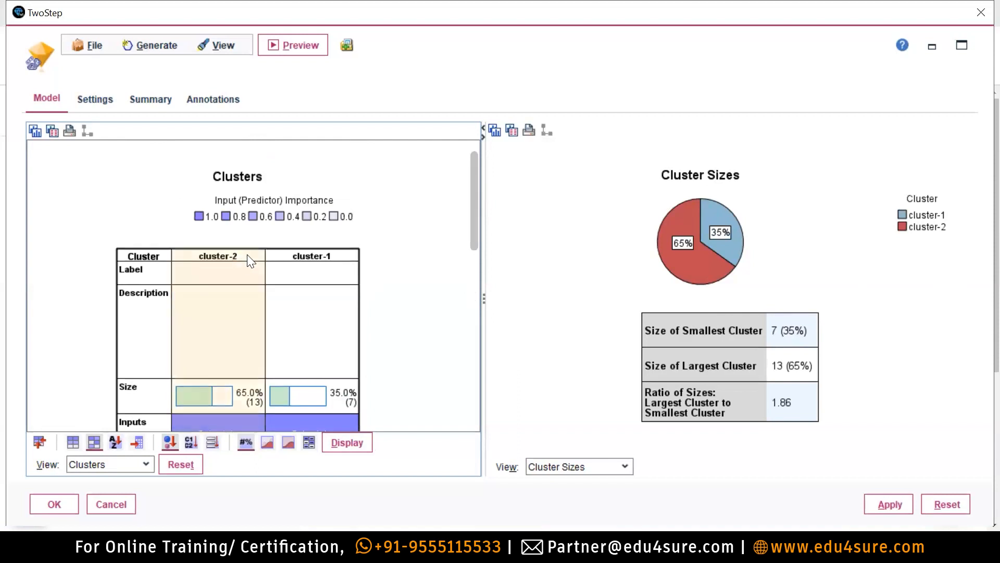
# Select cluster-1 and Ctrl-add cluster-2 so Cluster Comparison plots both, e.g. Schedule 1.000 vs 2.000.
pyautogui.click(247, 254)
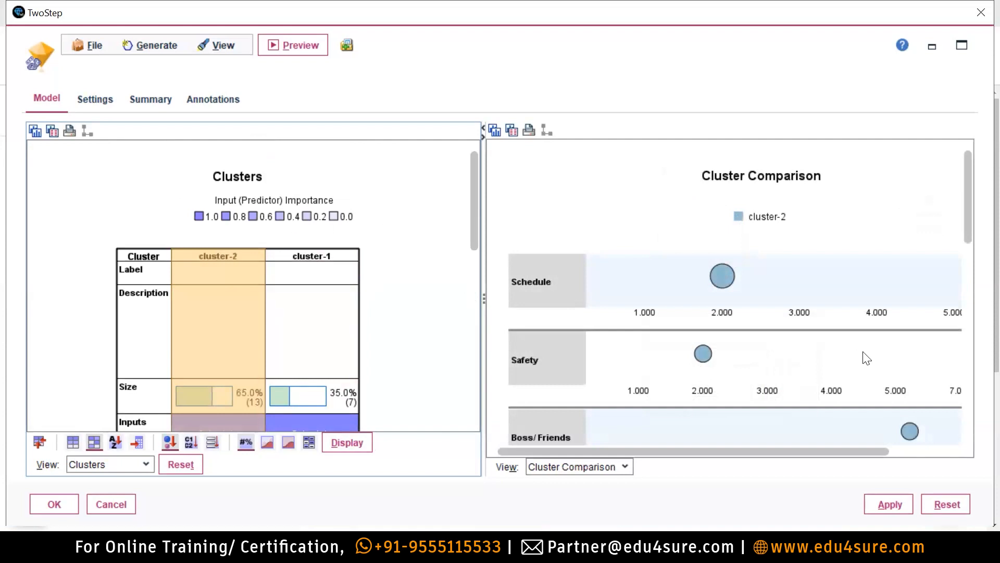
pyautogui.moveTo(676, 451); pyautogui.dragTo(591, 444)
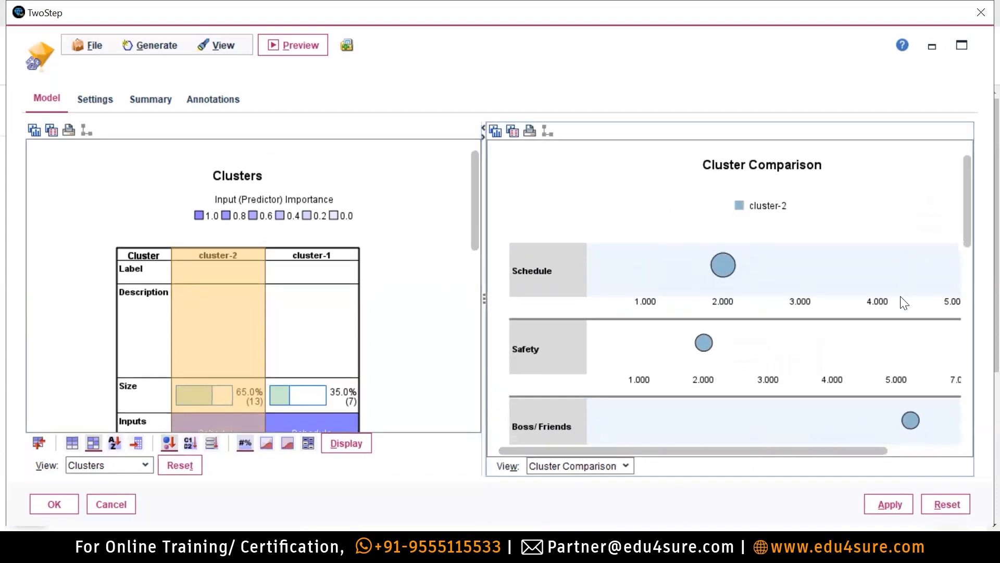
pyautogui.moveTo(978, 211); pyautogui.dragTo(981, 117)
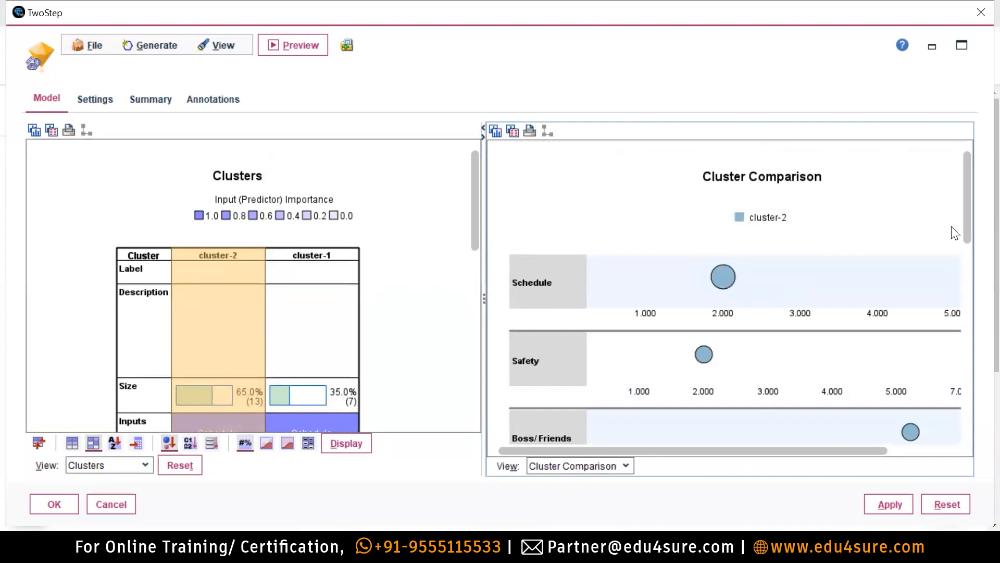
pyautogui.moveTo(971, 196); pyautogui.dragTo(973, 220)
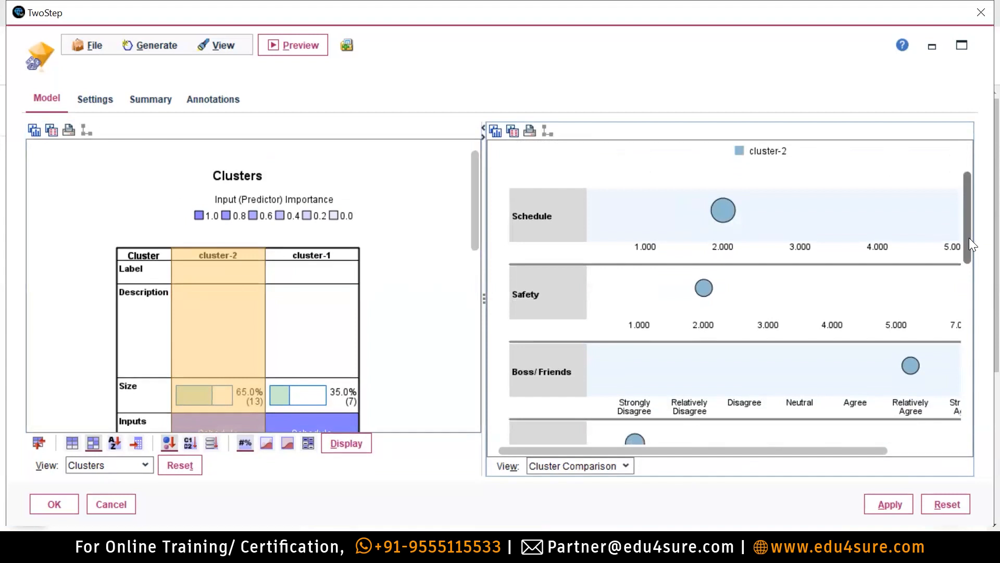
pyautogui.click(279, 252)
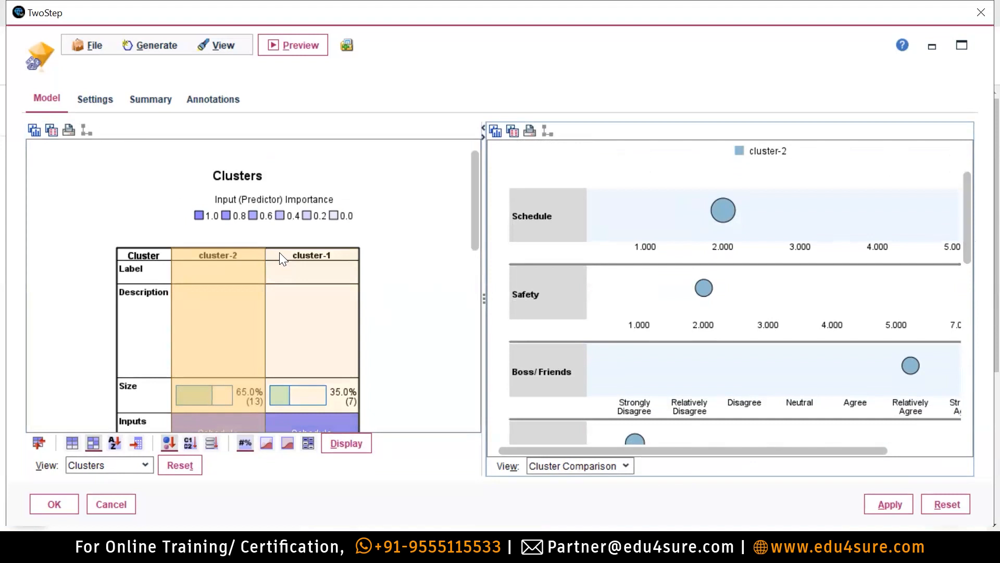
pyautogui.click(280, 252)
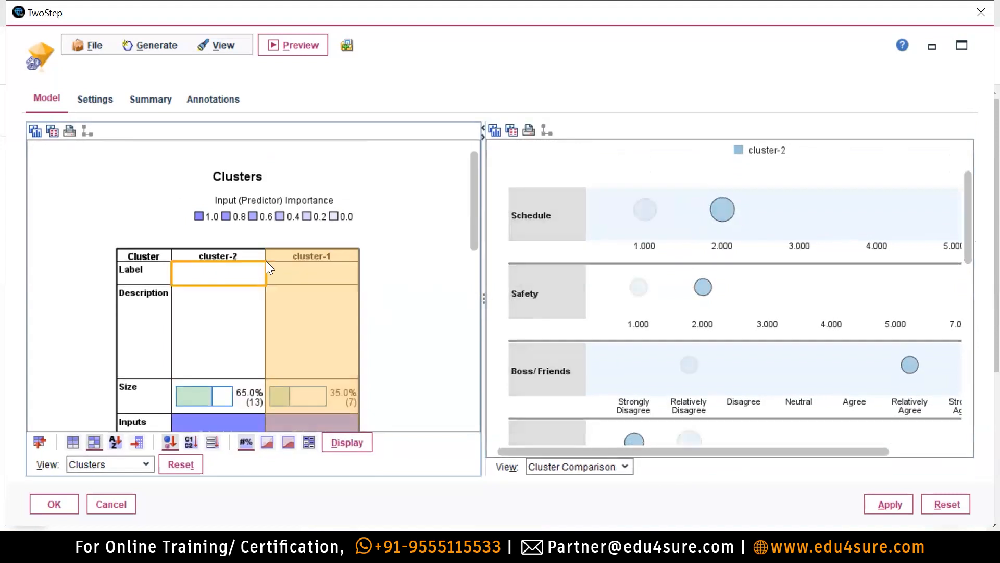
pyautogui.keyDown('shift'); pyautogui.click(296, 256); pyautogui.keyUp('shift')
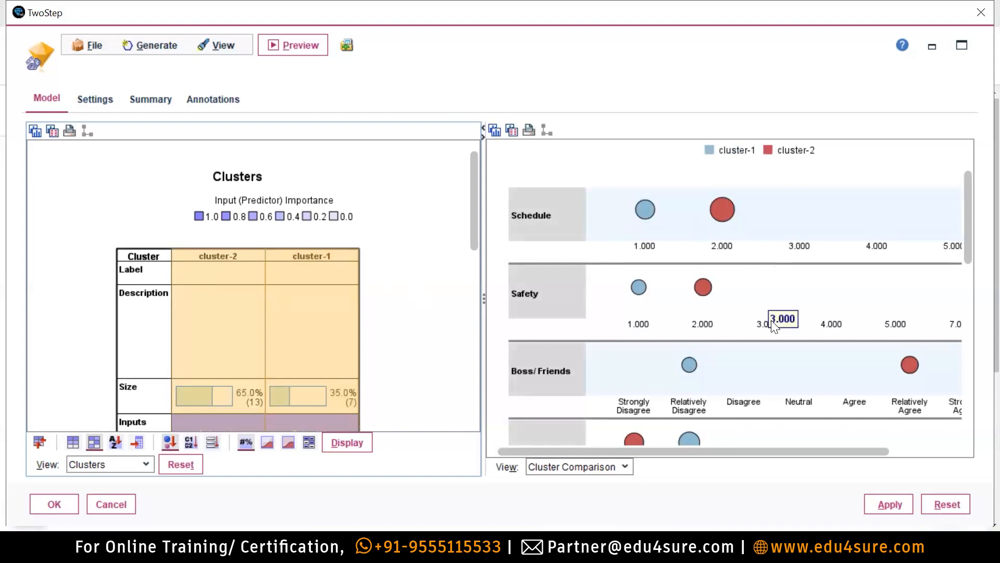
pyautogui.scroll(-1, 346, 254)
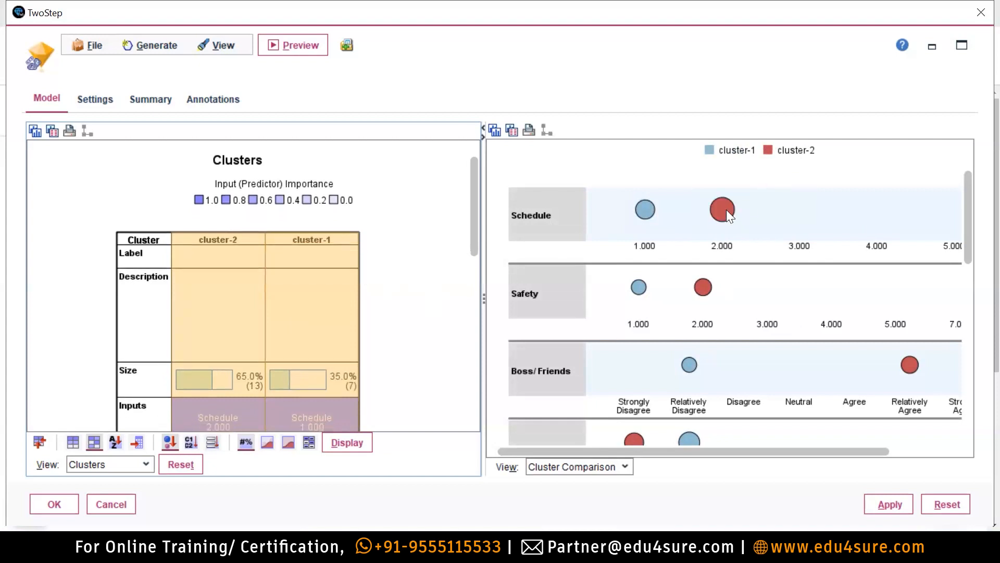
pyautogui.scroll(-1, 408, 307)
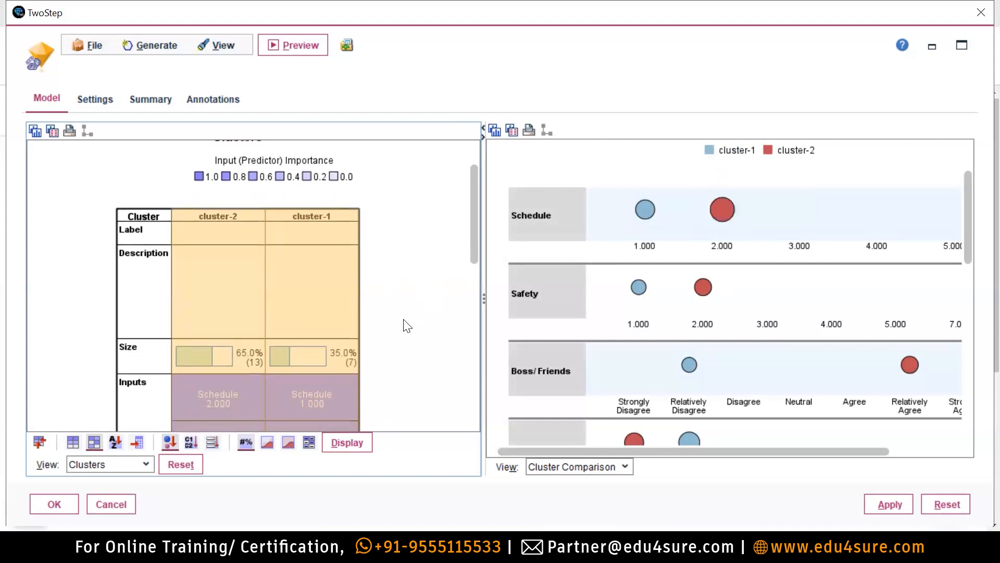
pyautogui.moveTo(478, 204); pyautogui.dragTo(480, 247)
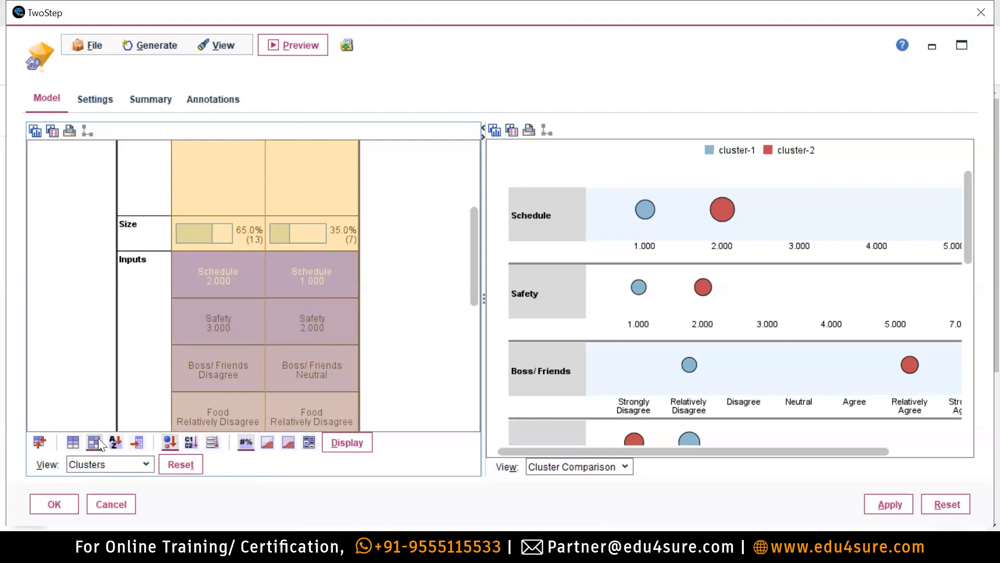
# Review the TwoStep viewer's cluster comparison, scrolling and resizing the panes.
pyautogui.moveTo(214, 268)
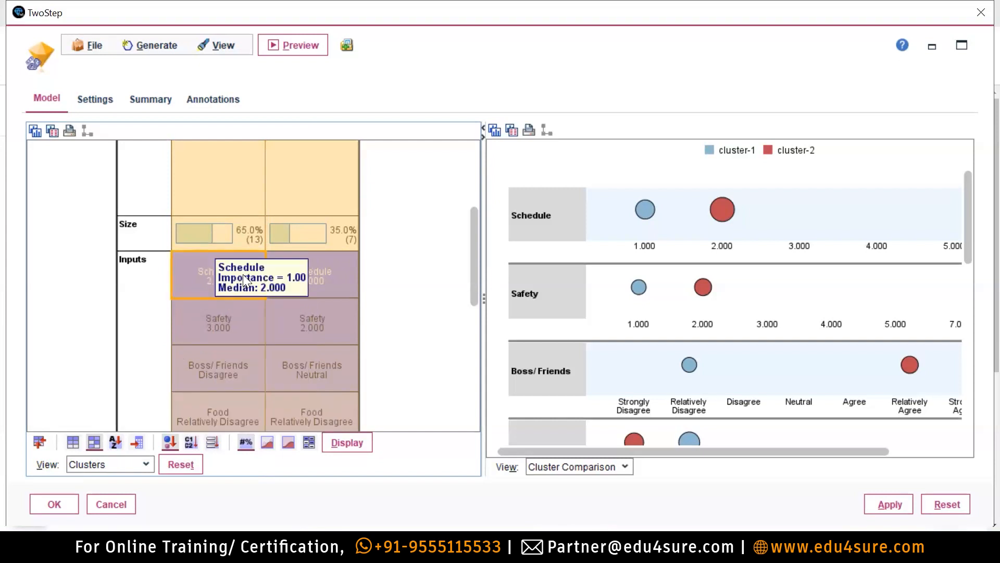
pyautogui.moveTo(315, 302)
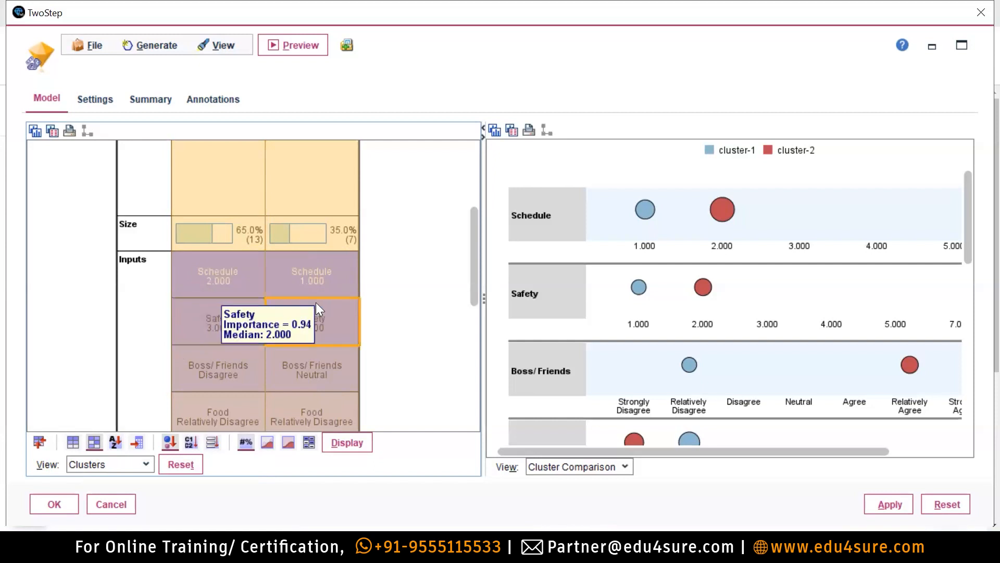
pyautogui.moveTo(227, 319)
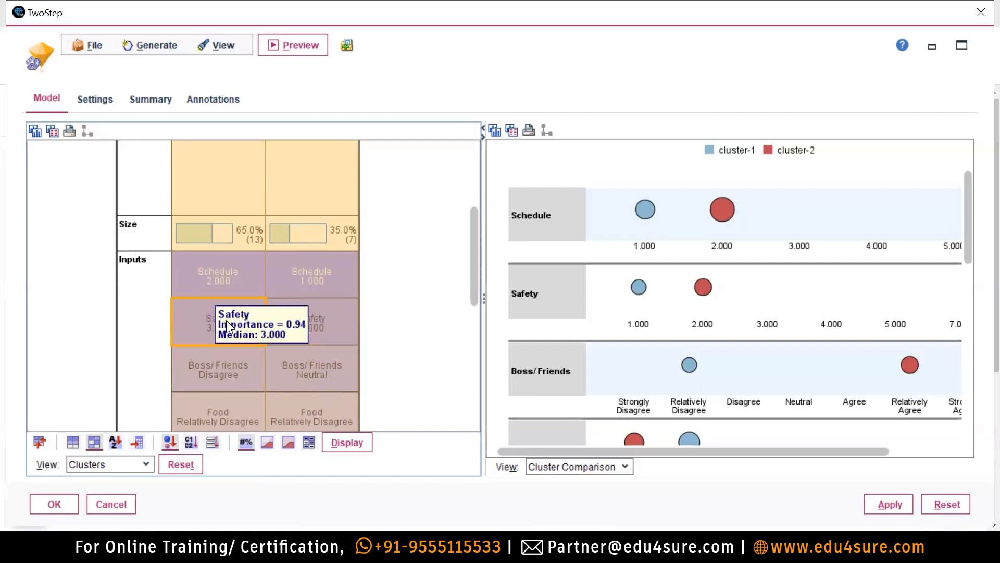
pyautogui.moveTo(214, 372)
pyautogui.scroll(-1, 213, 372)
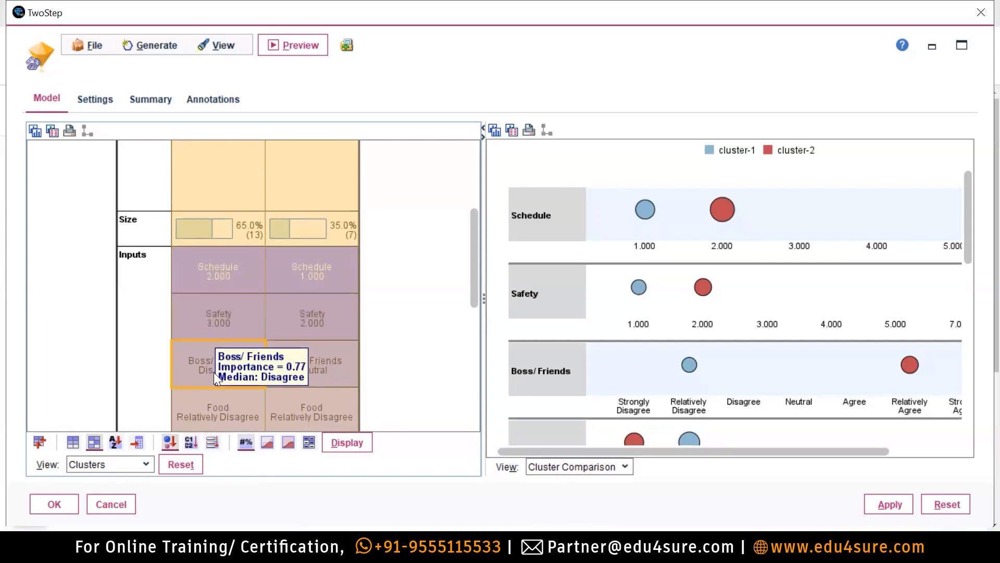
pyautogui.moveTo(210, 409)
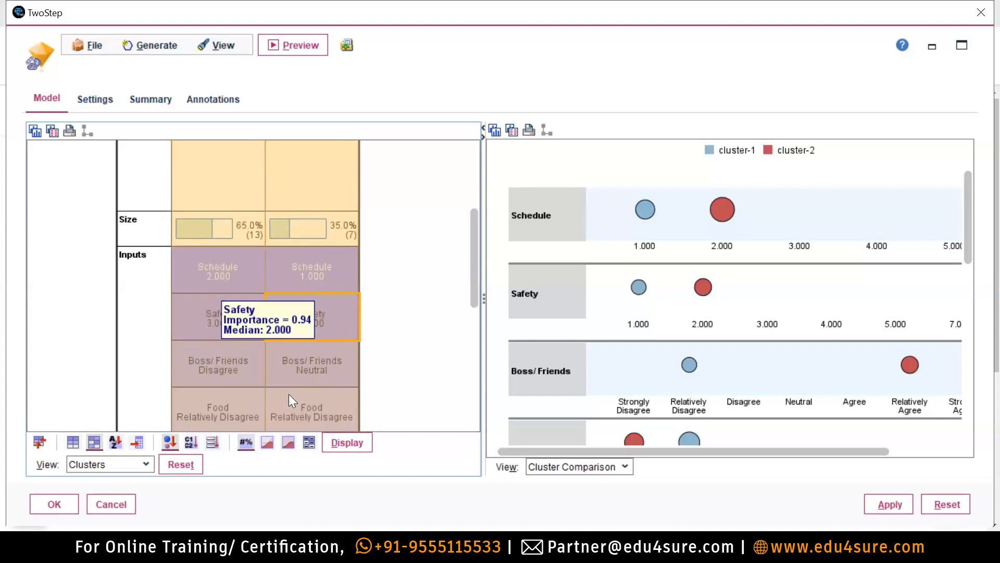
pyautogui.moveTo(229, 291)
pyautogui.moveTo(354, 275)
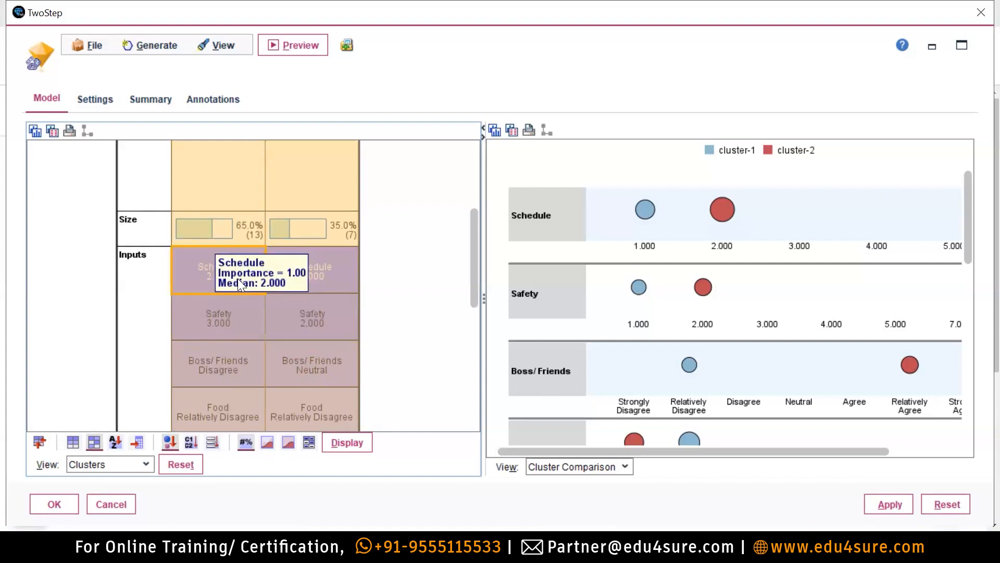
pyautogui.moveTo(296, 266)
pyautogui.moveTo(324, 279)
pyautogui.moveTo(256, 342)
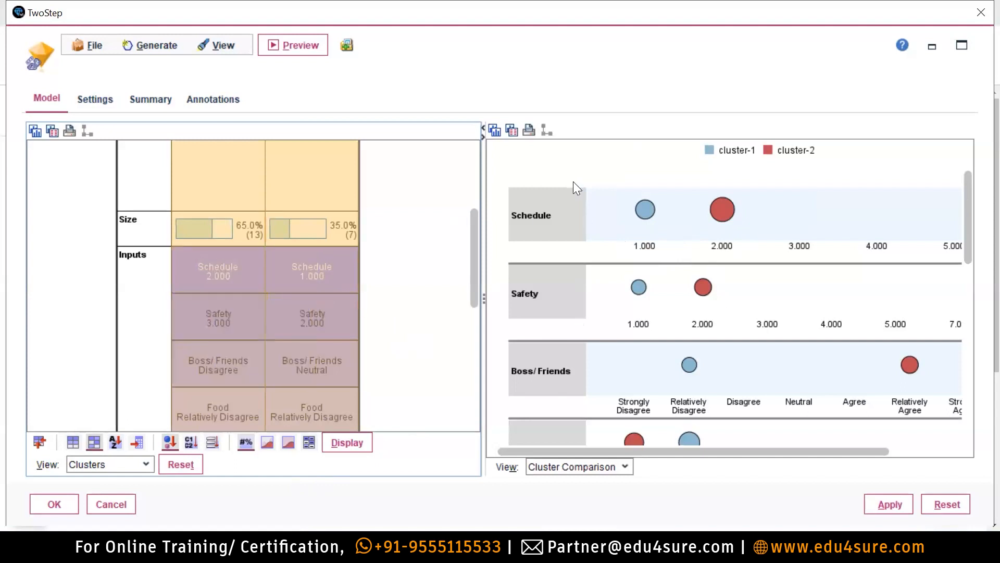
pyautogui.scroll(-3, 556, 335)
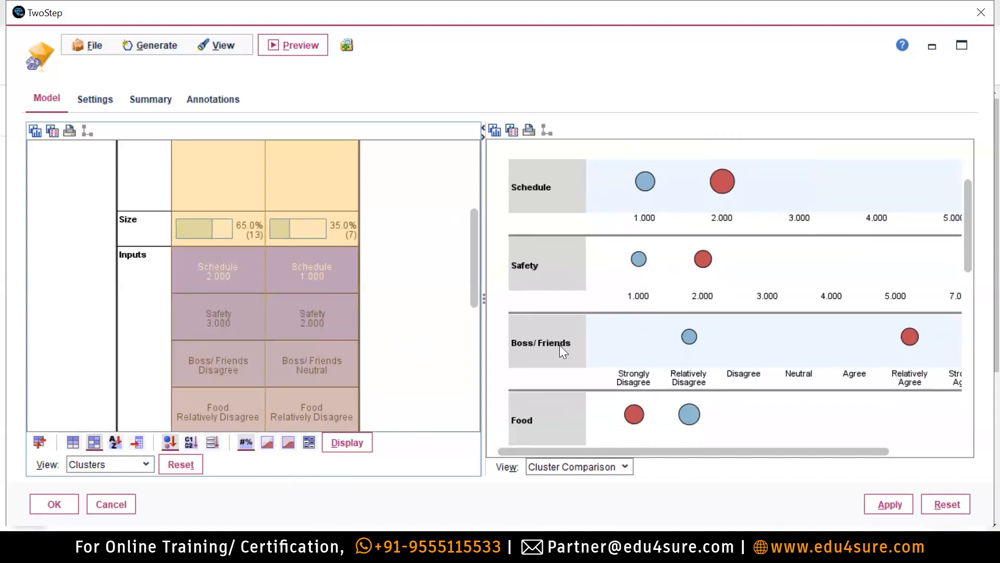
pyautogui.scroll(-2, 553, 385)
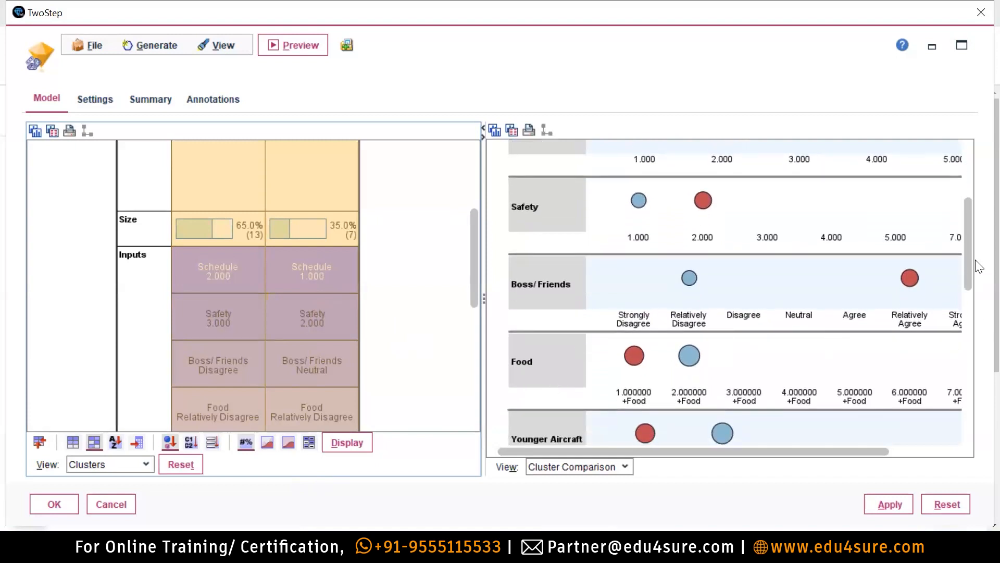
pyautogui.moveTo(970, 258); pyautogui.dragTo(975, 211)
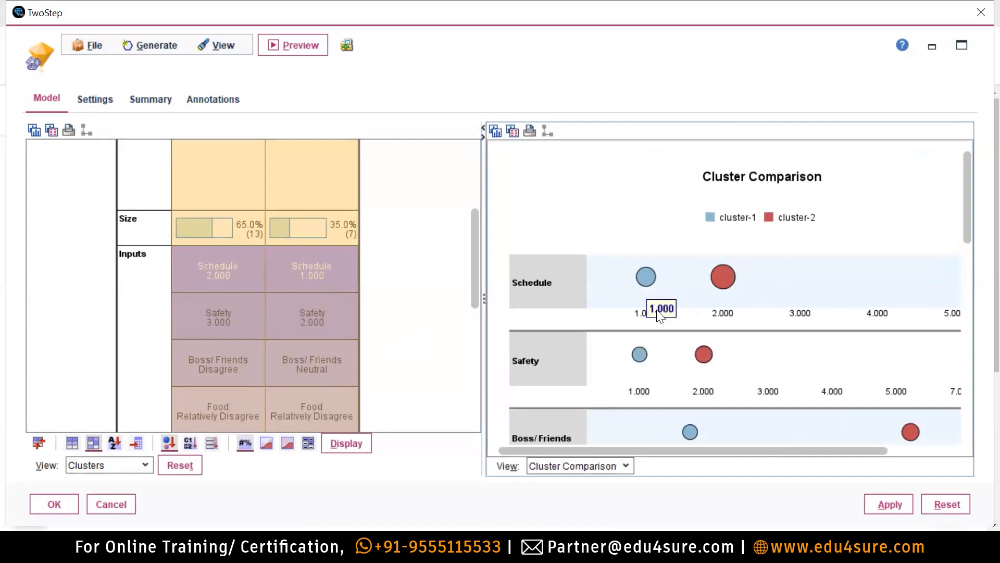
pyautogui.moveTo(639, 305)
pyautogui.moveTo(647, 282)
pyautogui.moveTo(727, 283)
pyautogui.moveTo(749, 451); pyautogui.dragTo(794, 452)
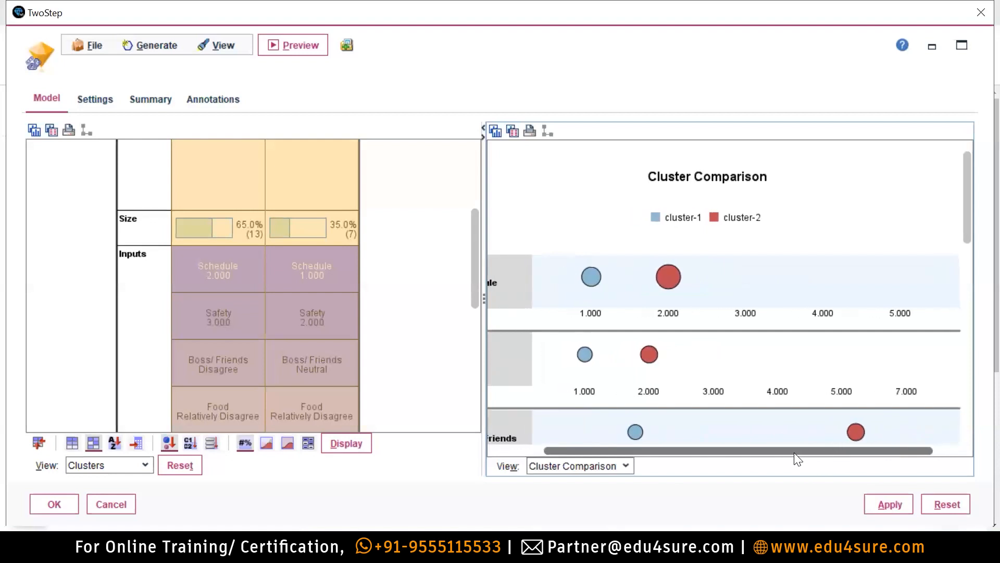
pyautogui.moveTo(793, 452); pyautogui.dragTo(743, 461)
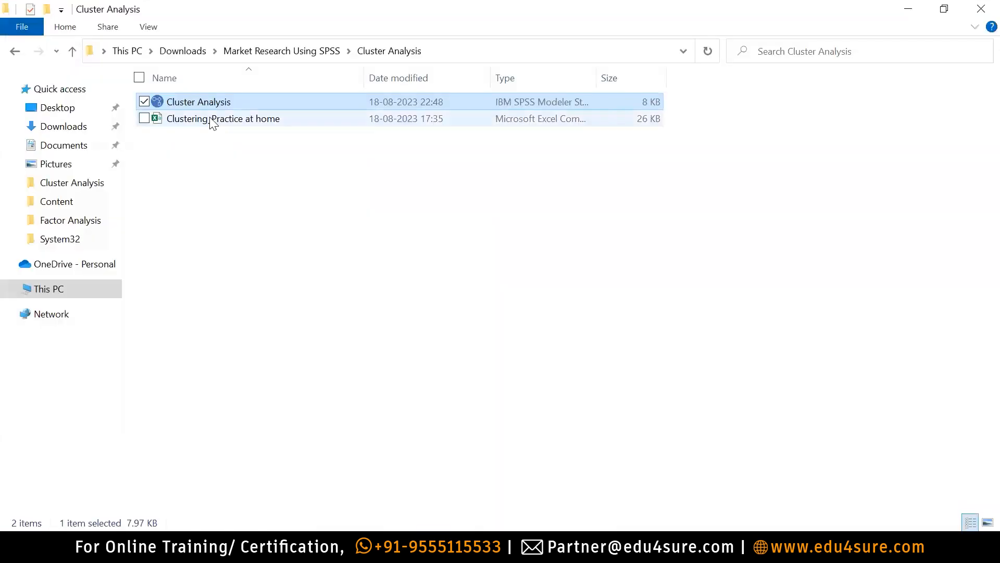
# Skip the Clustering_Practice workbook and open Survey - Factor Analysis from Market Research Using SPSS > Factor Analysis.
pyautogui.doubleClick(212, 119)
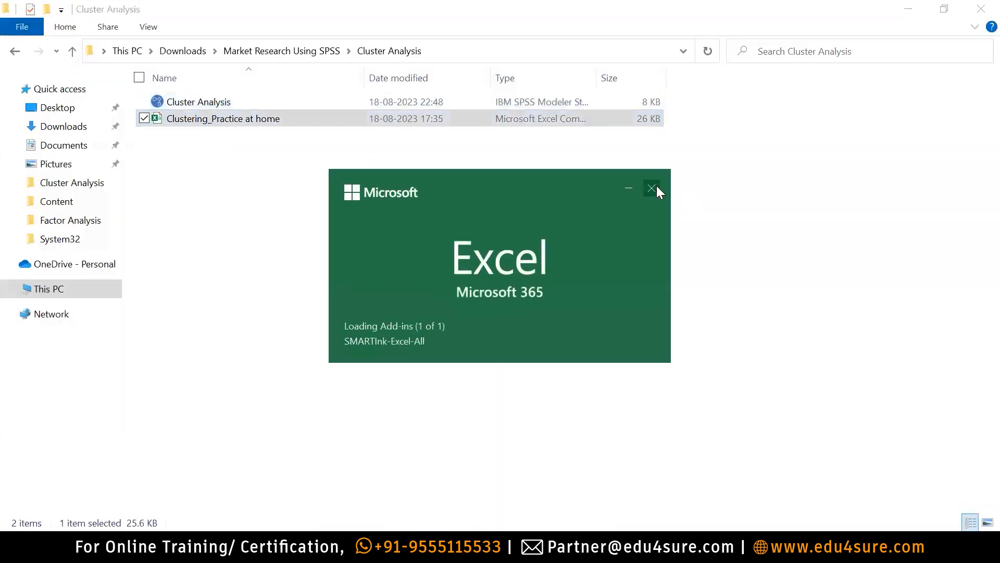
pyautogui.click(652, 188)
pyautogui.click(73, 50)
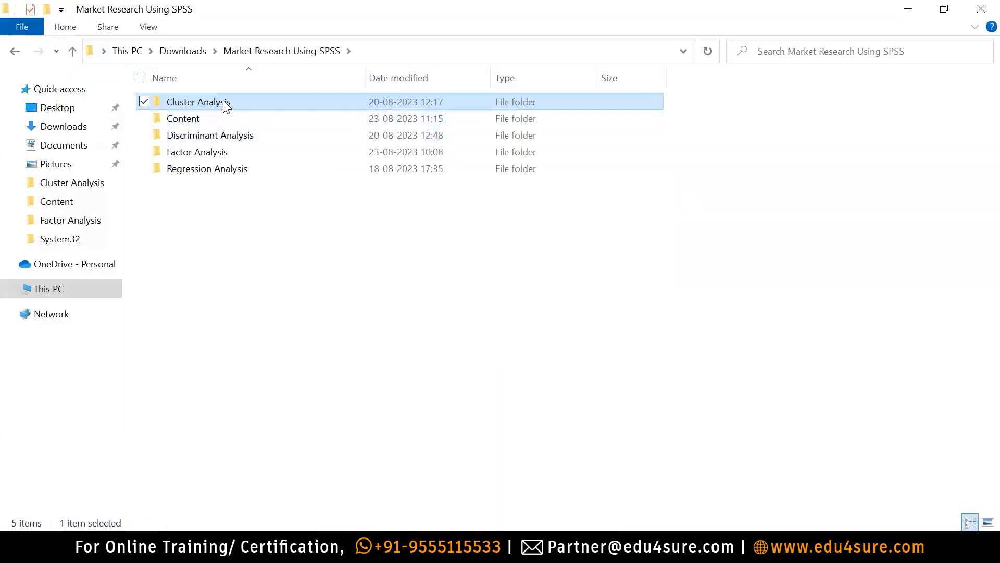
pyautogui.doubleClick(223, 102)
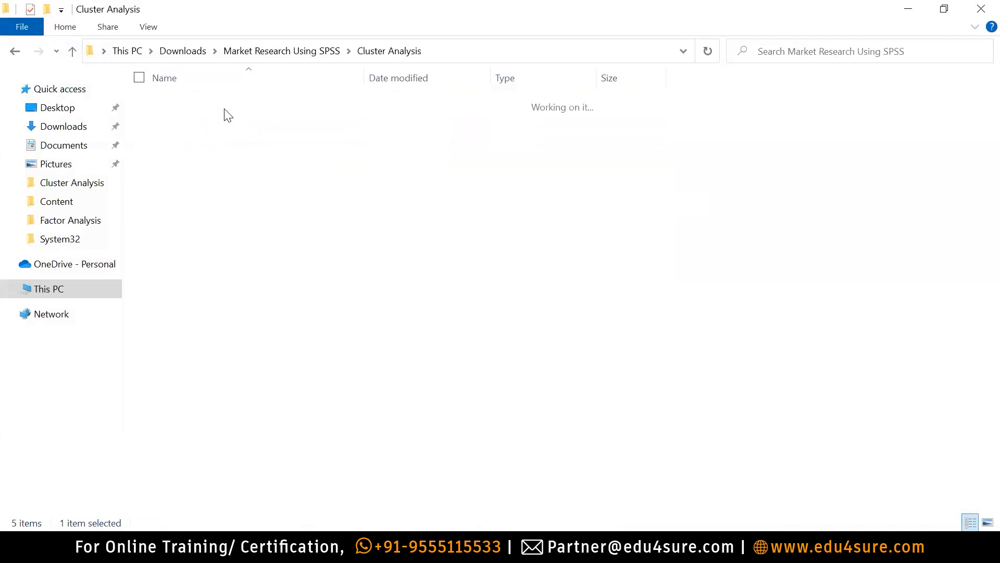
pyautogui.click(72, 50)
pyautogui.doubleClick(194, 152)
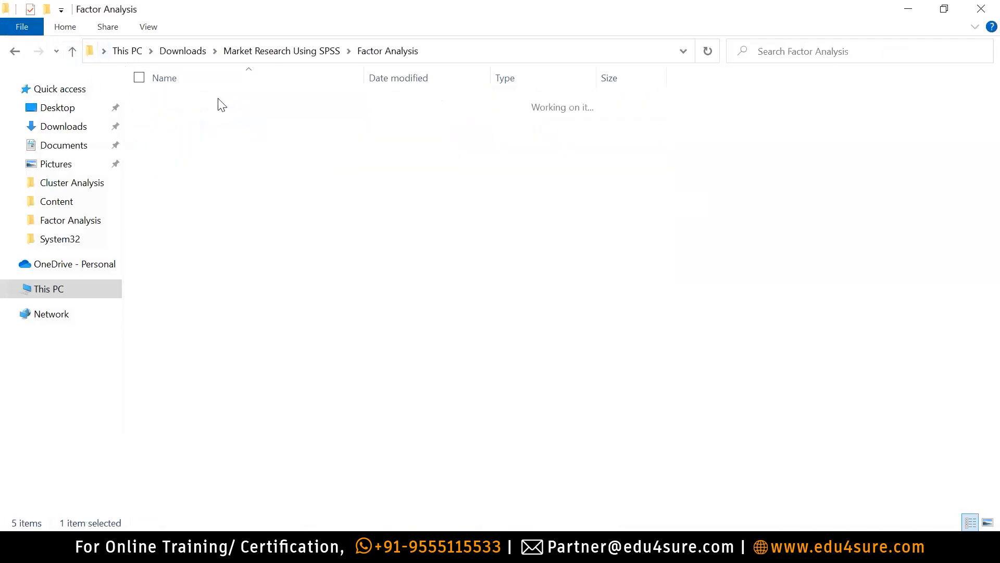
pyautogui.click(203, 137)
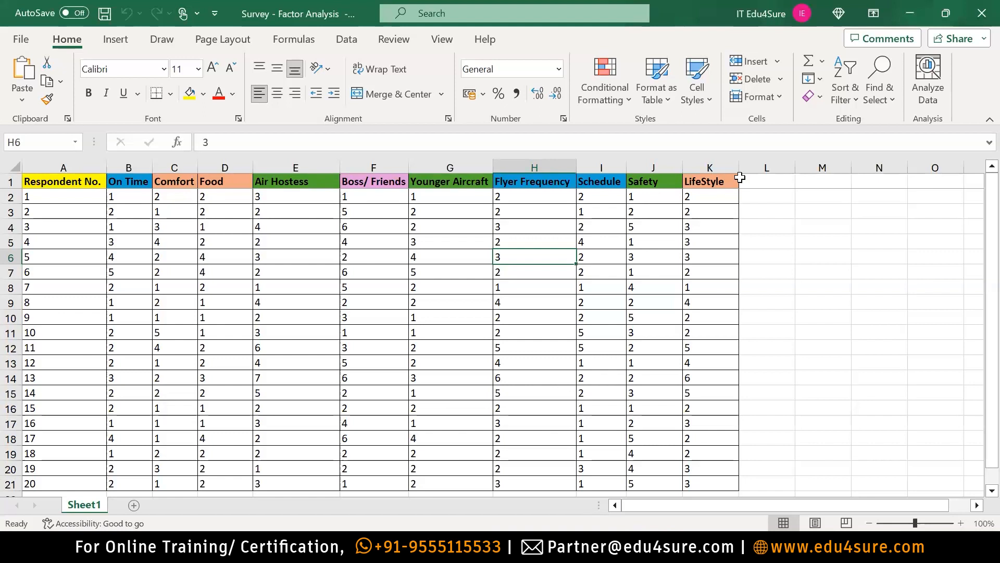
# Turn on filtering for the survey table, show only Schedule = 1 rows and select them to count.
pyautogui.click(613, 185)
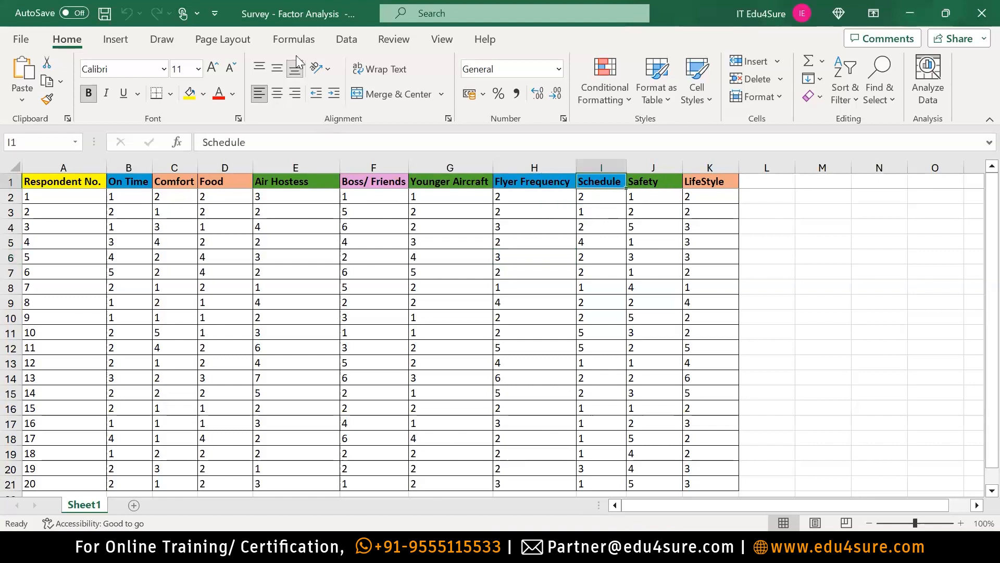
pyautogui.click(346, 39)
pyautogui.click(637, 78)
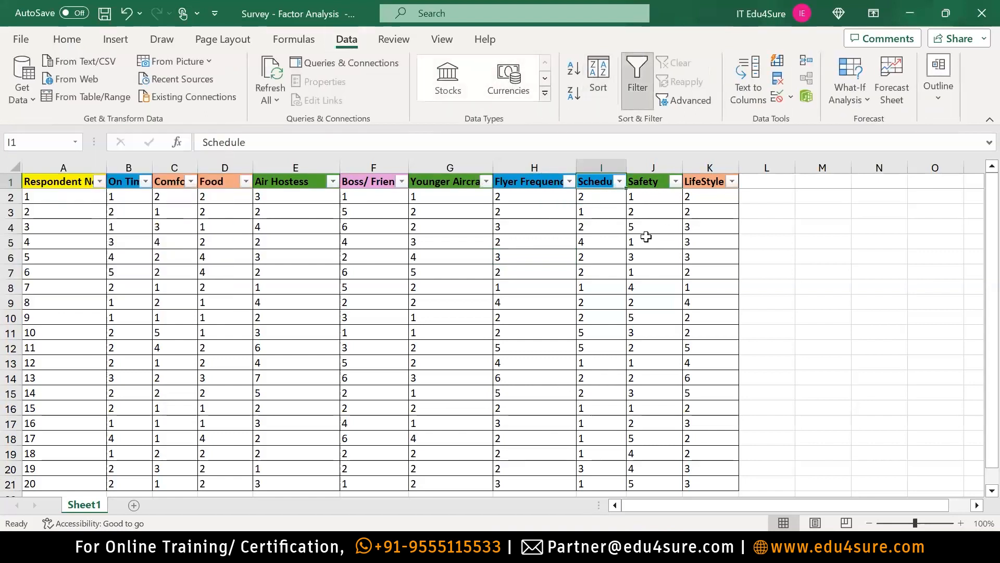
pyautogui.click(619, 183)
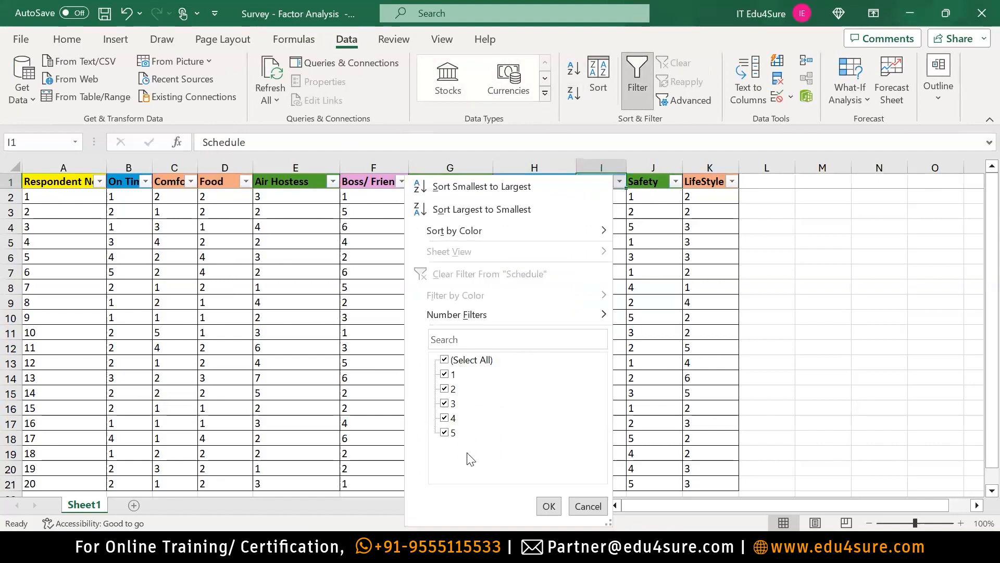
pyautogui.click(445, 360)
pyautogui.click(445, 374)
pyautogui.click(549, 506)
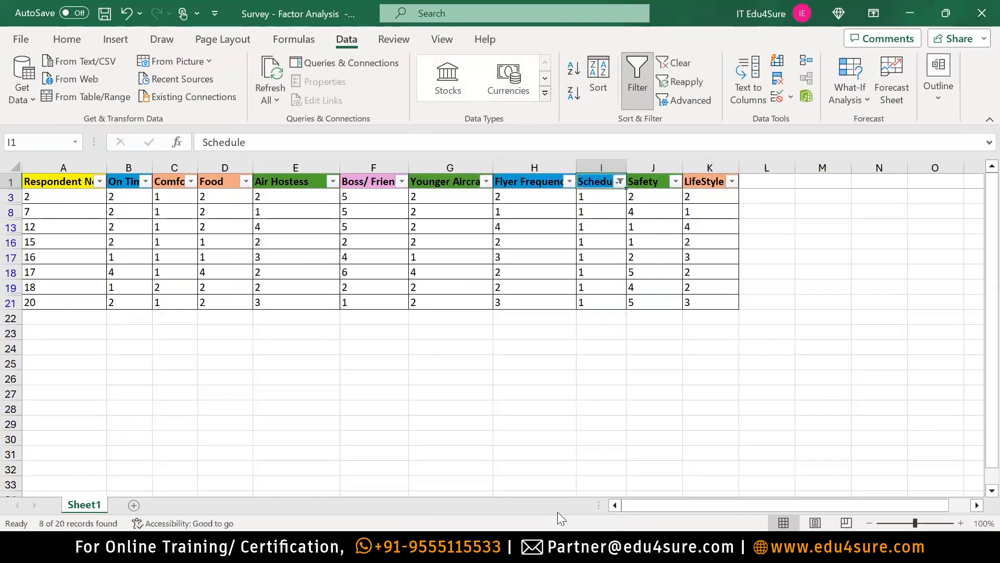
pyautogui.moveTo(600, 198); pyautogui.dragTo(598, 302)
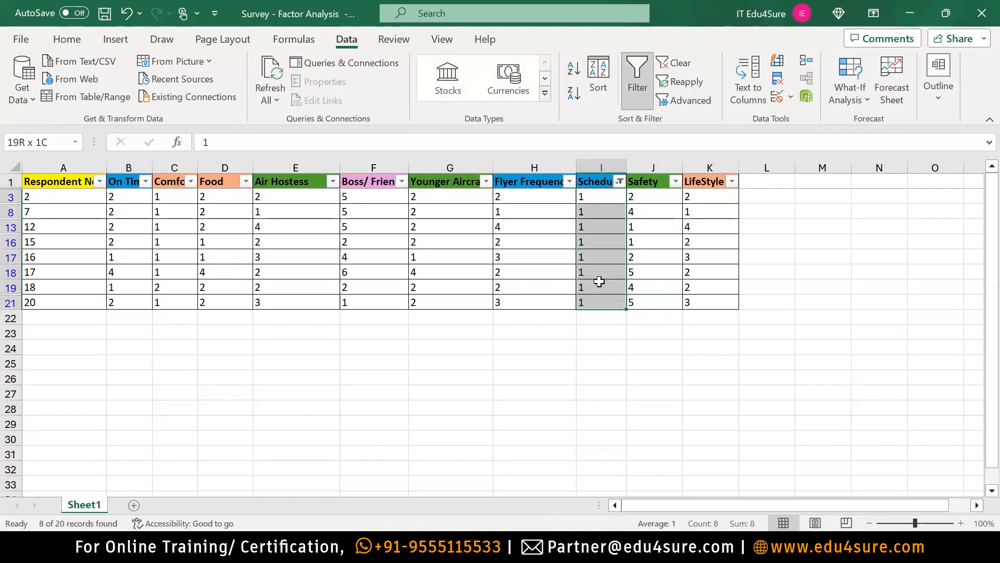
# Change the Schedule filter to value 2 and select the visible values I2:I15 to count them.
pyautogui.click(620, 182)
pyautogui.click(444, 374)
pyautogui.click(444, 389)
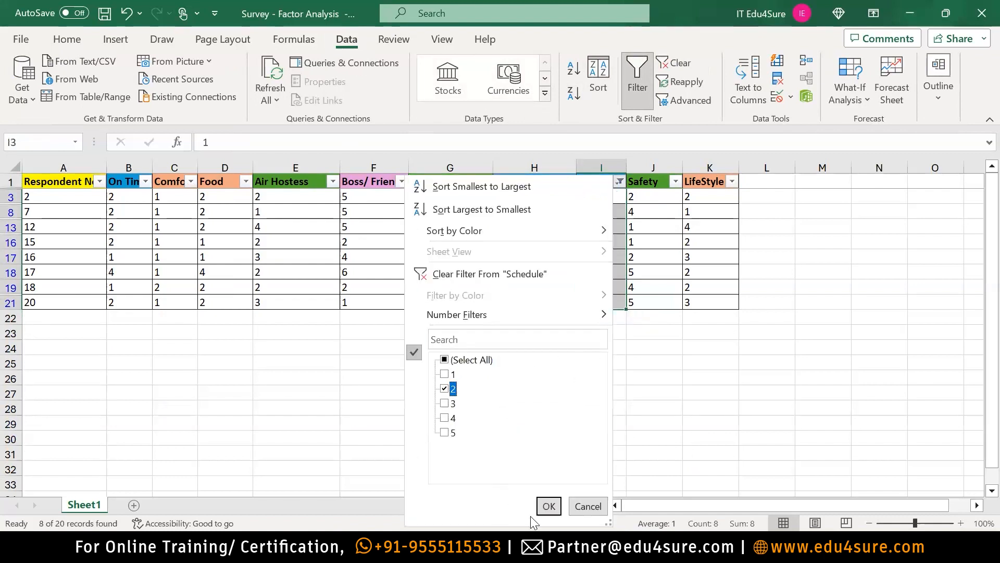
pyautogui.click(549, 505)
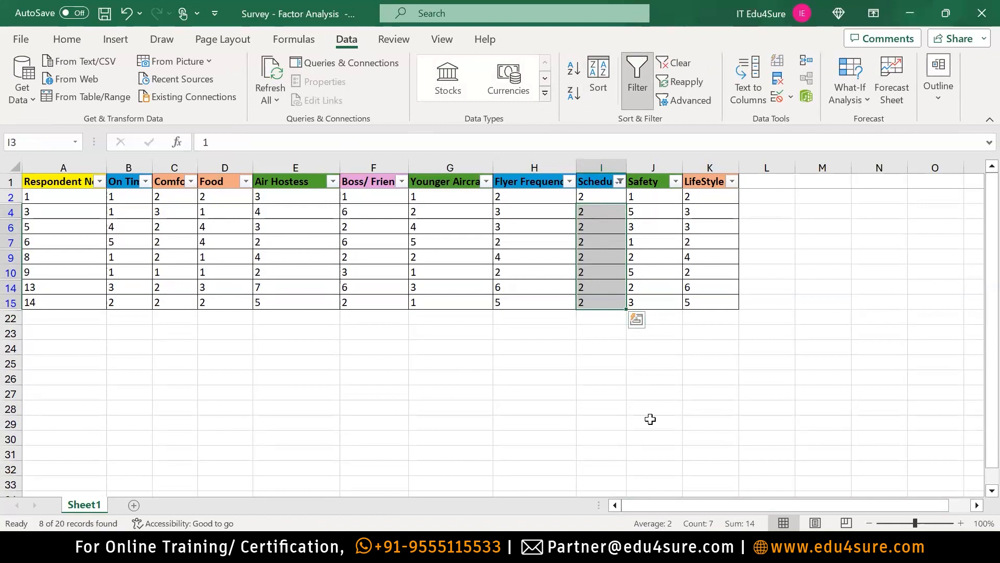
pyautogui.click(648, 417)
pyautogui.click(600, 196)
pyautogui.moveTo(599, 251); pyautogui.dragTo(598, 300)
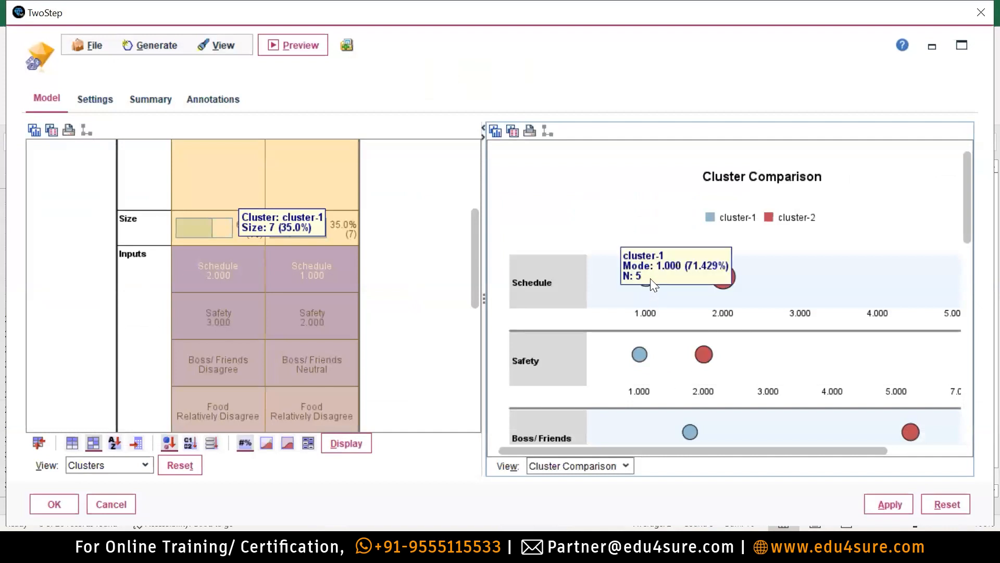
# Read the Schedule modes in the Cluster Comparison chart, then drag the pane splitter to widen it.
pyautogui.moveTo(724, 280)
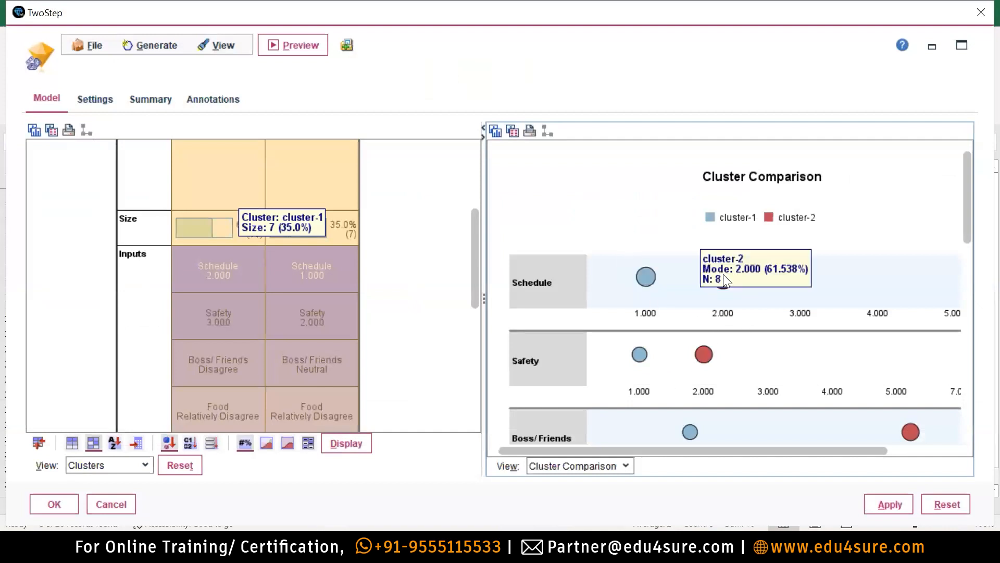
pyautogui.moveTo(645, 279)
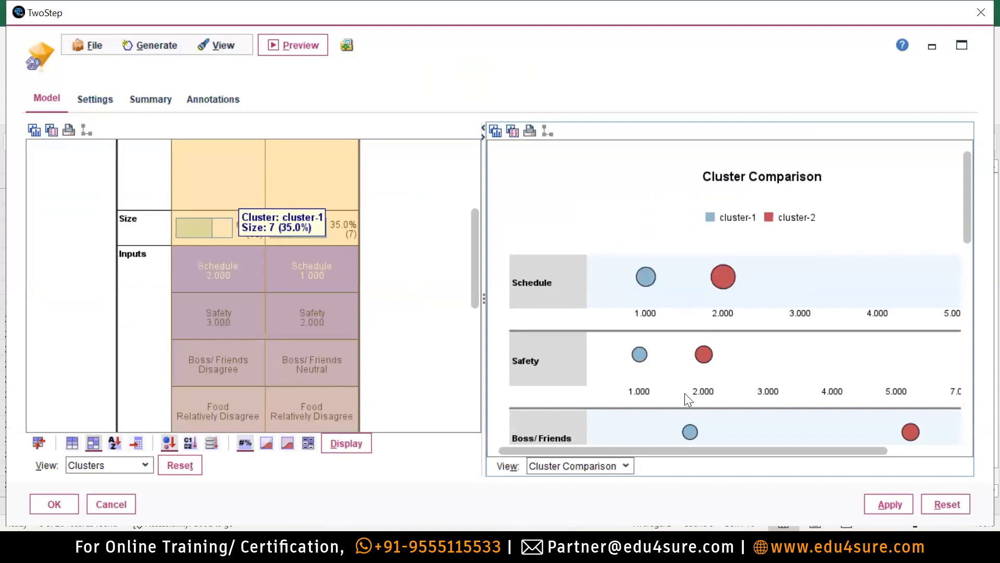
pyautogui.moveTo(689, 431)
pyautogui.moveTo(721, 451); pyautogui.dragTo(619, 375)
pyautogui.moveTo(314, 262)
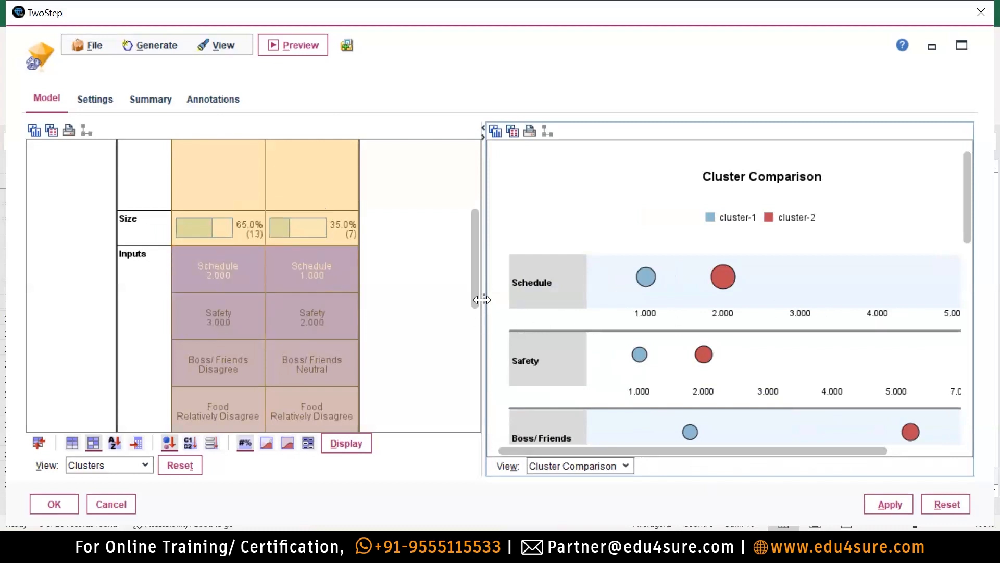
pyautogui.moveTo(432, 308); pyautogui.dragTo(433, 307)
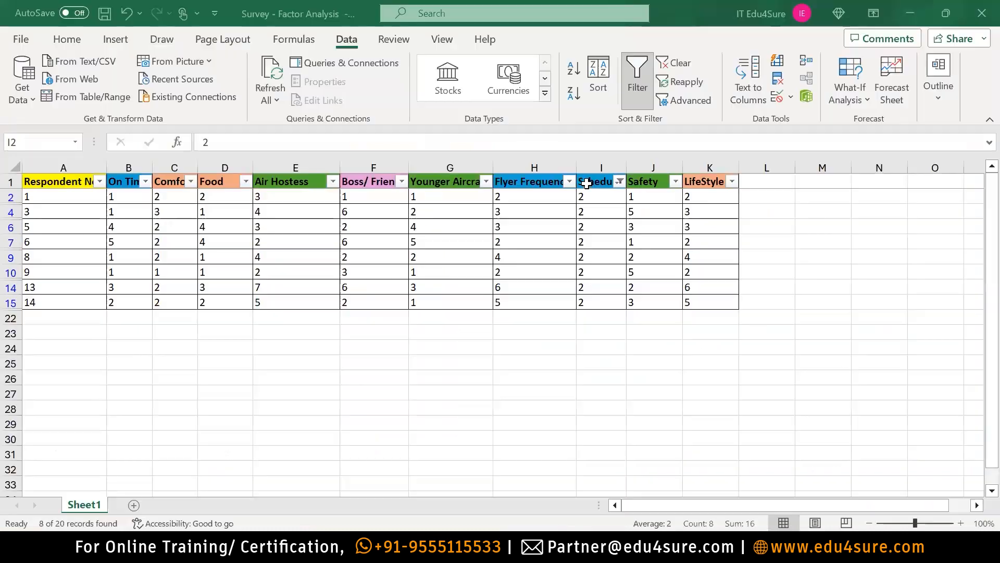
# Filter the Schedule column to value 3, then to value 4 only.
pyautogui.click(619, 181)
pyautogui.click(445, 389)
pyautogui.click(444, 403)
pyautogui.click(548, 506)
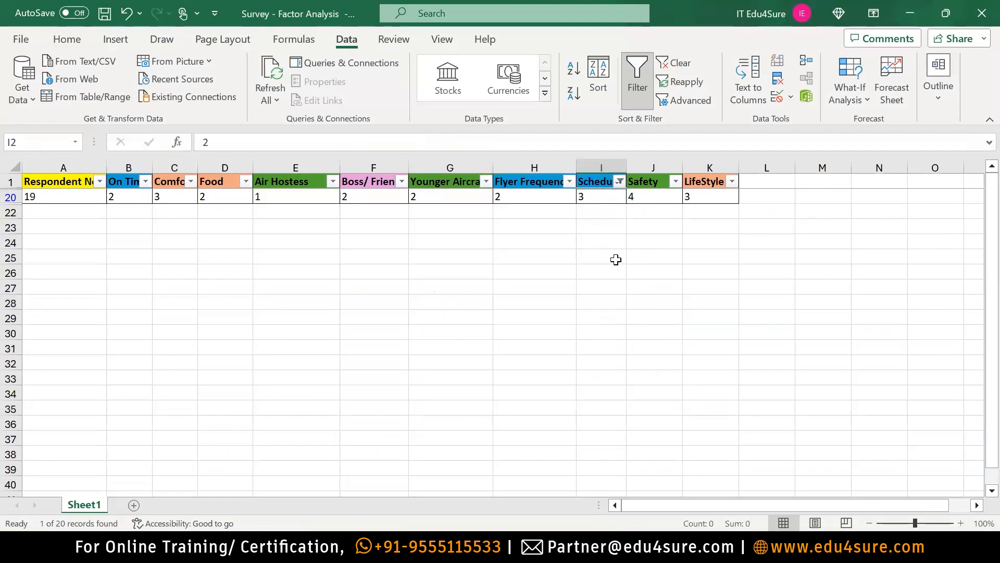
pyautogui.click(620, 181)
pyautogui.click(444, 403)
pyautogui.click(445, 417)
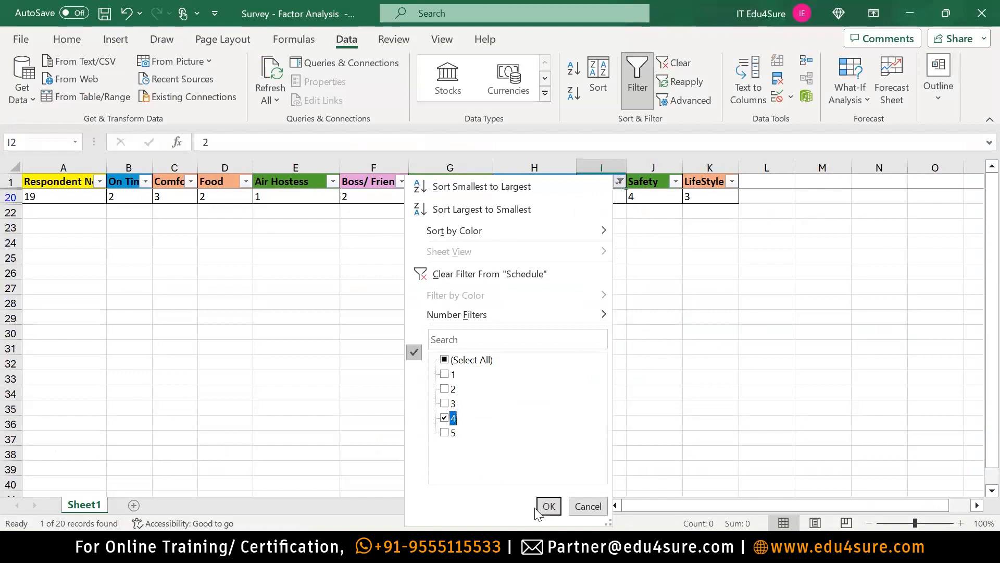
pyautogui.click(549, 506)
# Show only Schedule 5 respondents, then select all values to restore all 20 rows.
pyautogui.click(601, 167)
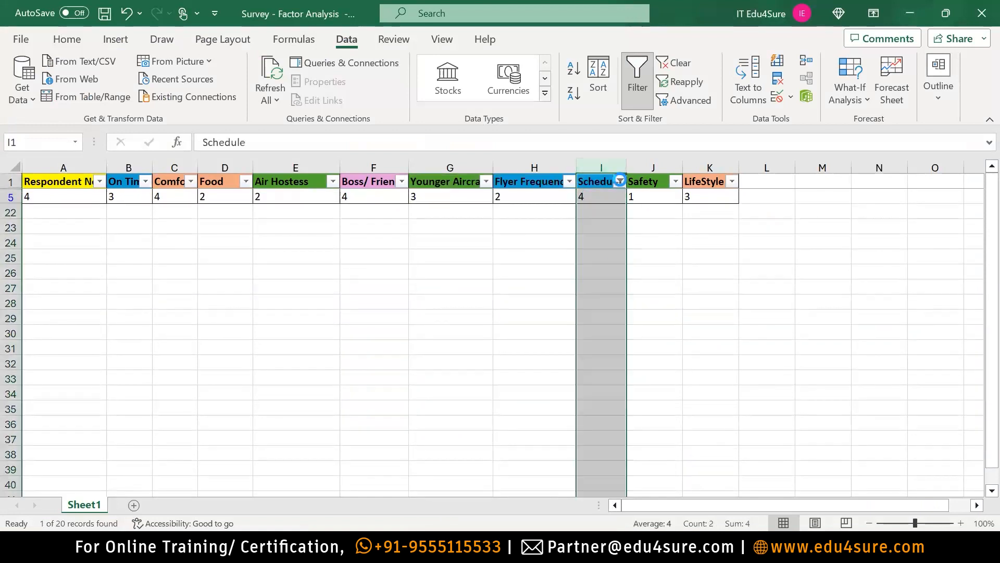
pyautogui.click(620, 181)
pyautogui.click(445, 417)
pyautogui.click(444, 432)
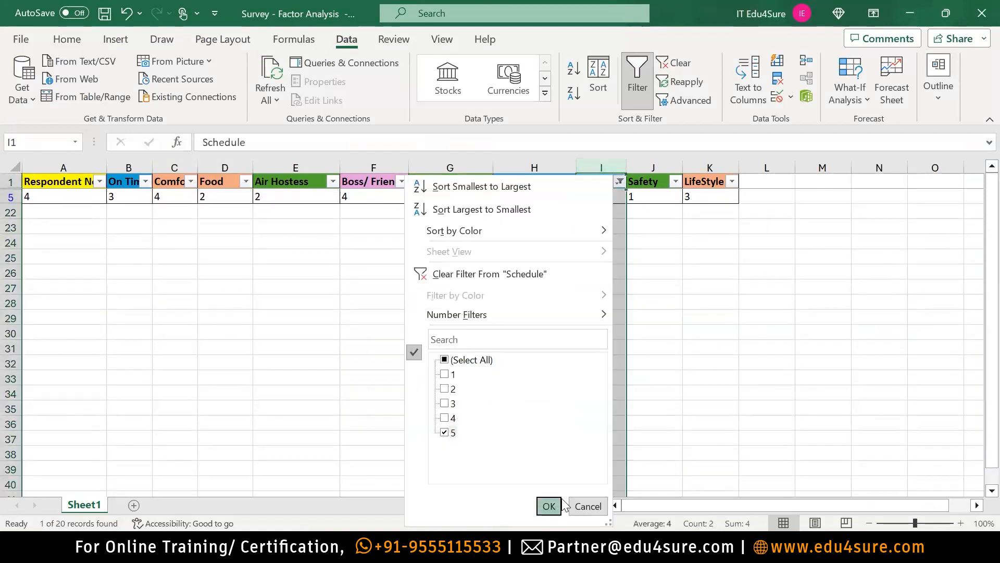
pyautogui.click(549, 505)
pyautogui.click(619, 181)
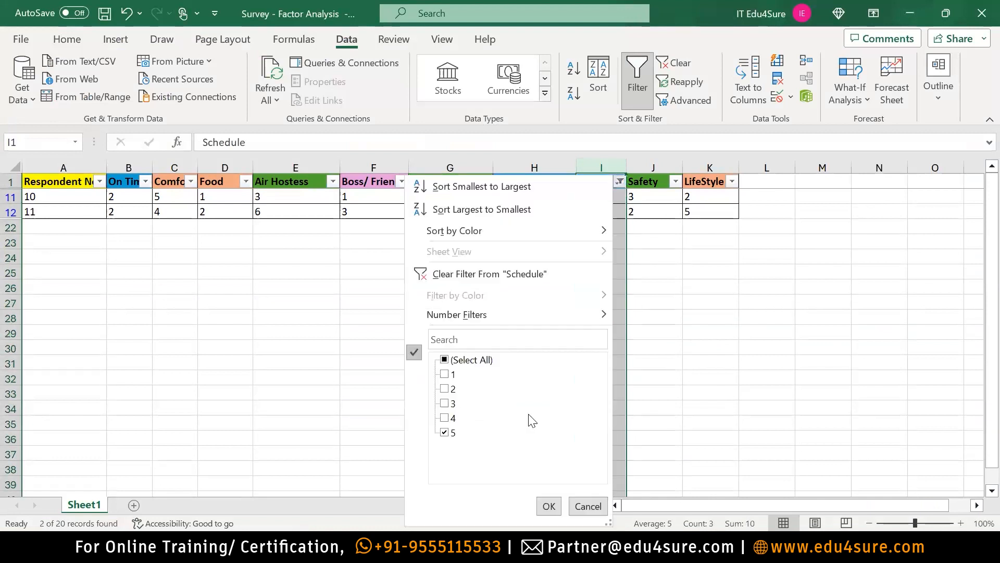
pyautogui.click(444, 360)
pyautogui.click(548, 505)
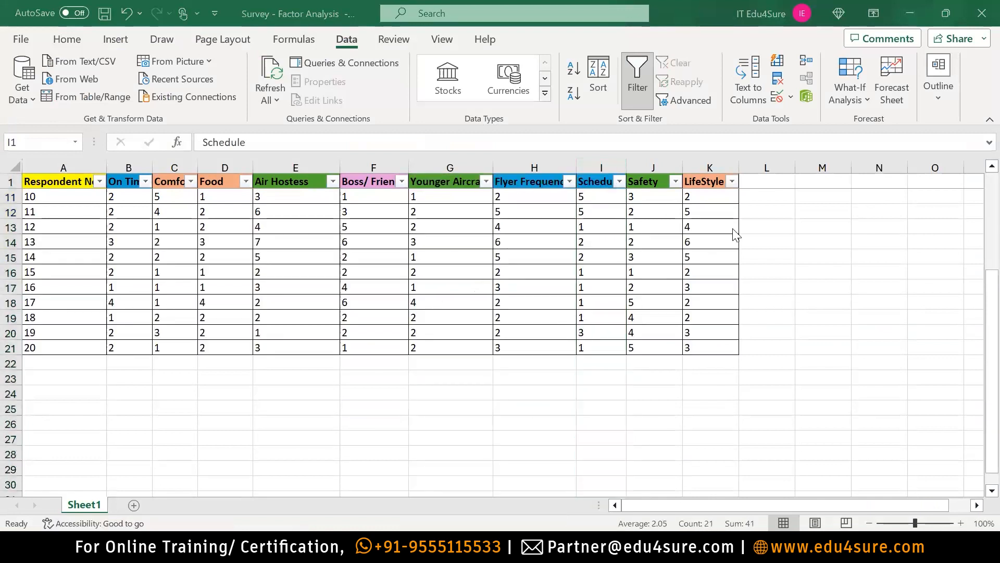
pyautogui.hotkey('alt', 'Tab')
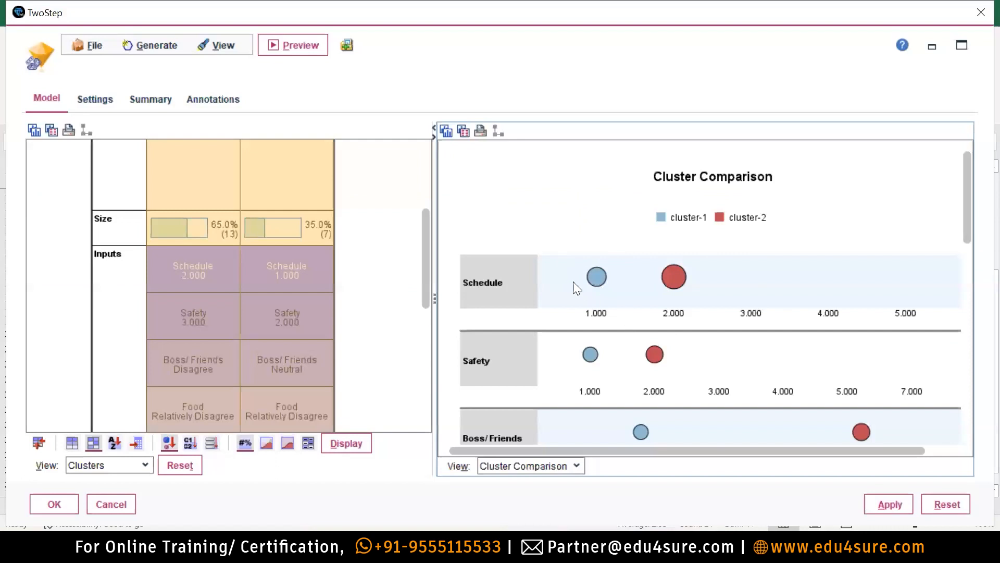
pyautogui.moveTo(669, 284)
pyautogui.scroll(-1, 897, 327)
pyautogui.moveTo(589, 350)
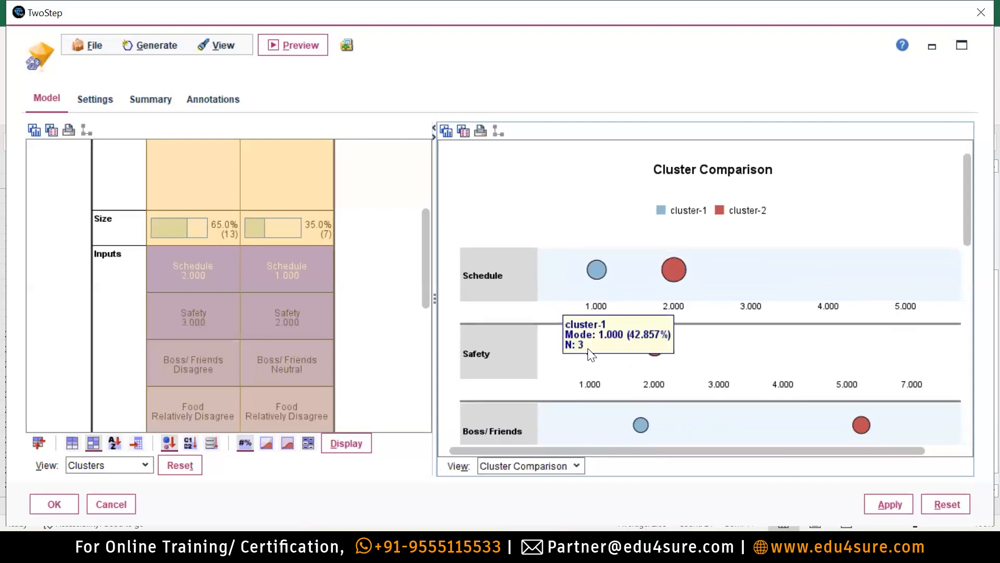
pyautogui.moveTo(652, 354)
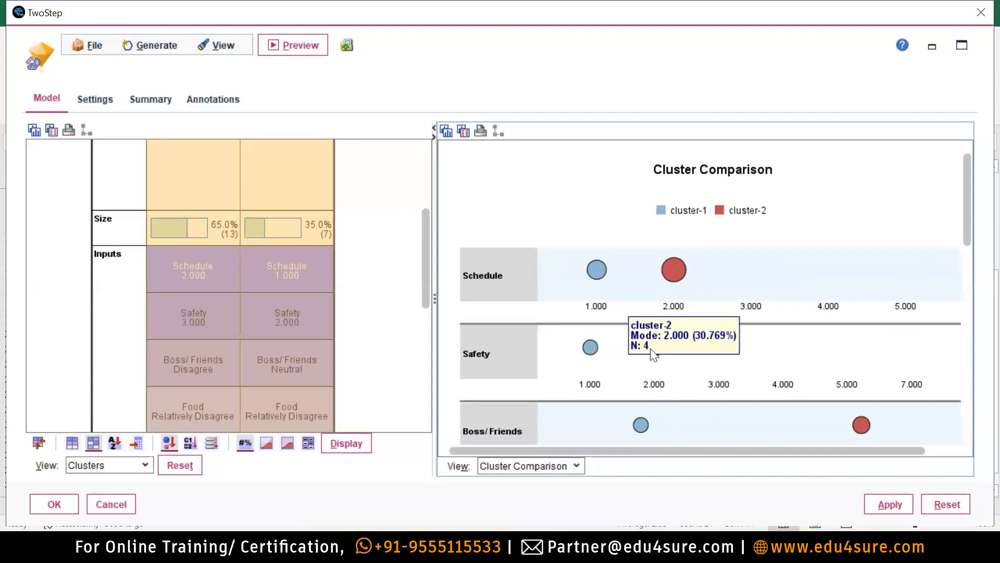
pyautogui.scroll(-2, 842, 334)
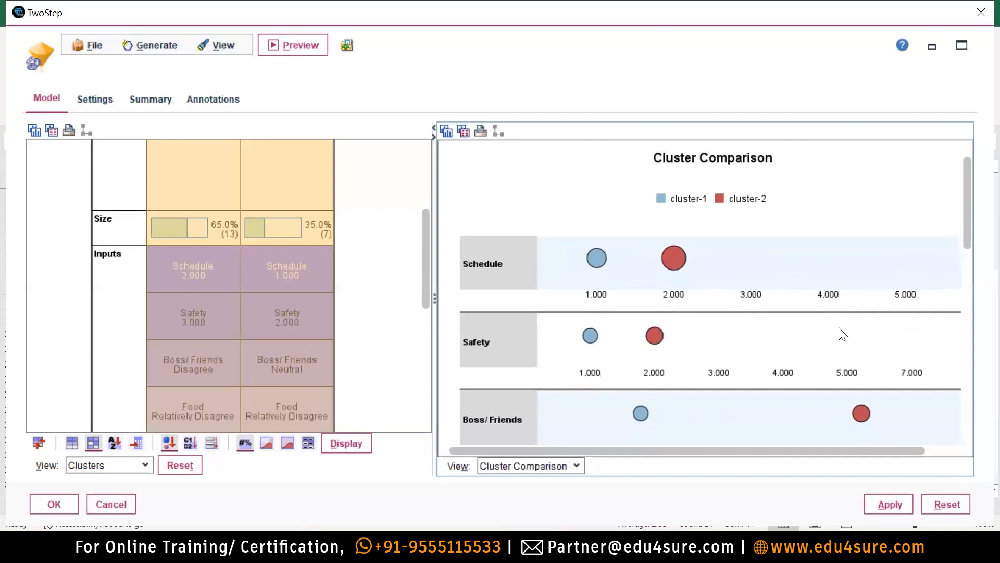
pyautogui.scroll(2, 840, 334)
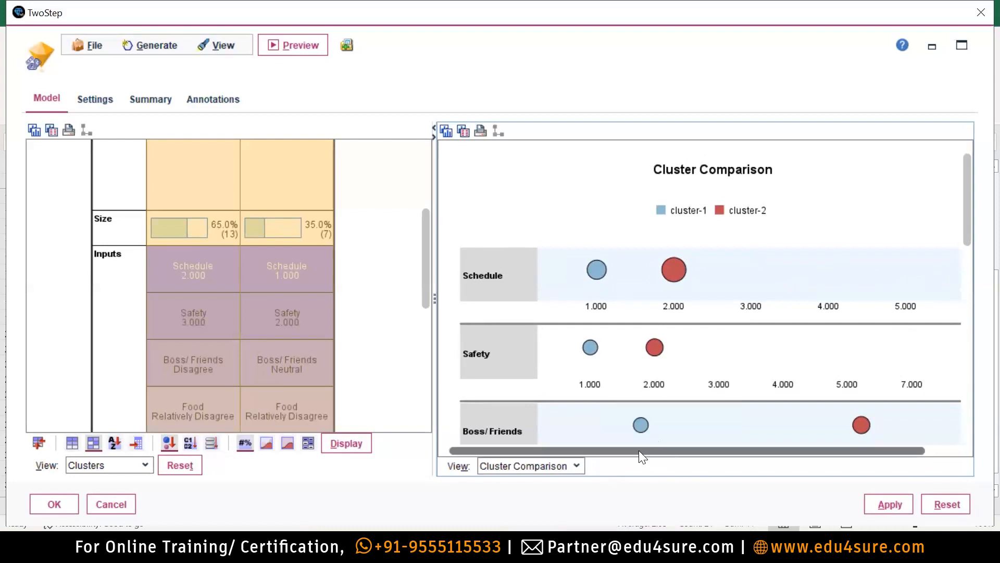
pyautogui.scroll(-1, 298, 340)
pyautogui.scroll(5, 300, 340)
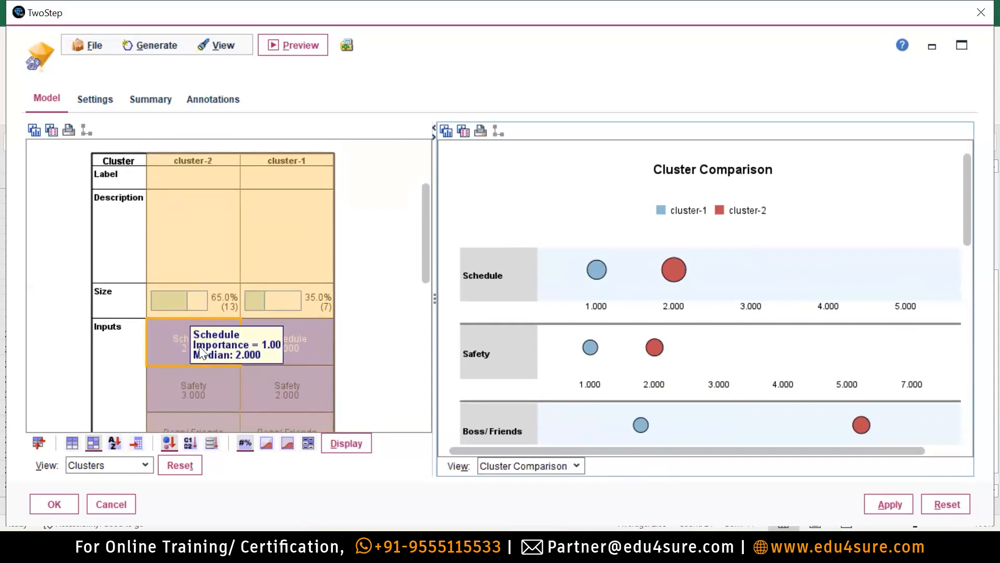
pyautogui.scroll(-2, 294, 344)
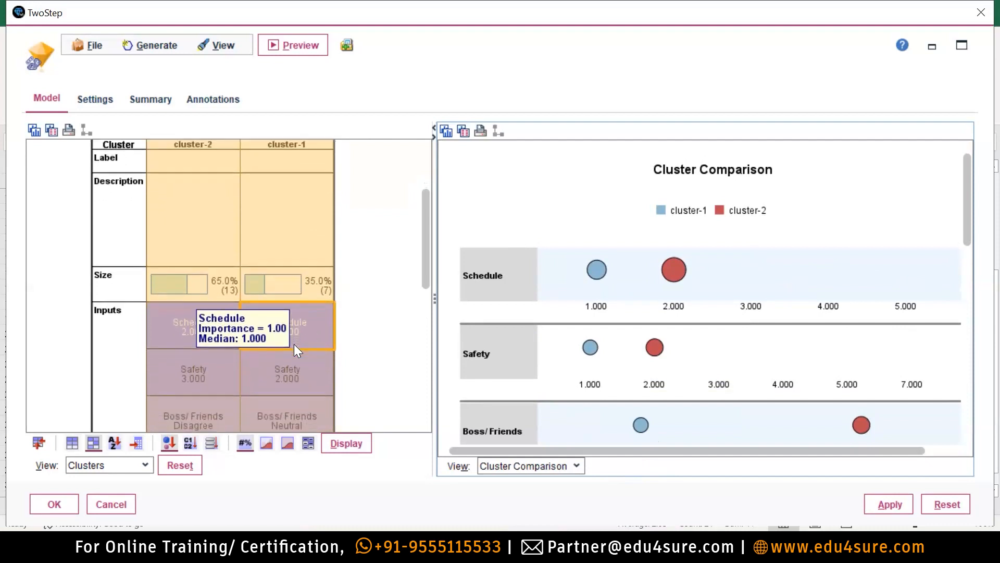
pyautogui.scroll(-5, 429, 265)
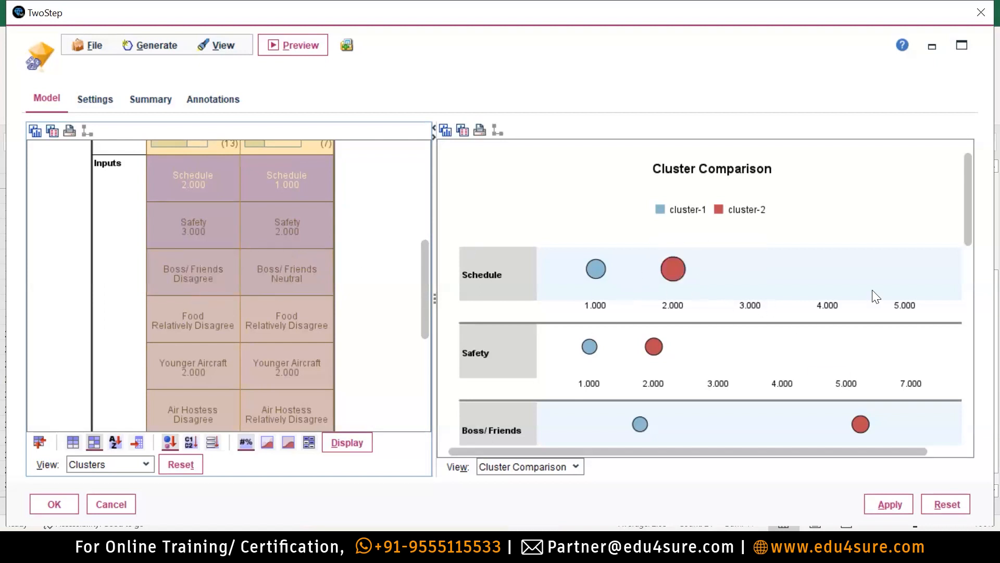
pyautogui.scroll(-1, 922, 298)
pyautogui.moveTo(965, 203); pyautogui.dragTo(979, 175)
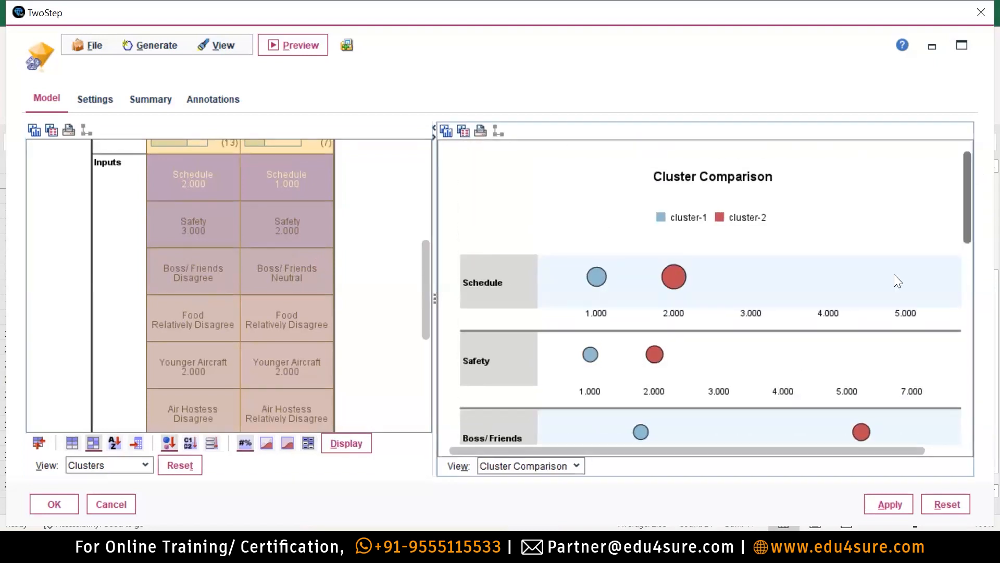
pyautogui.scroll(1, 358, 337)
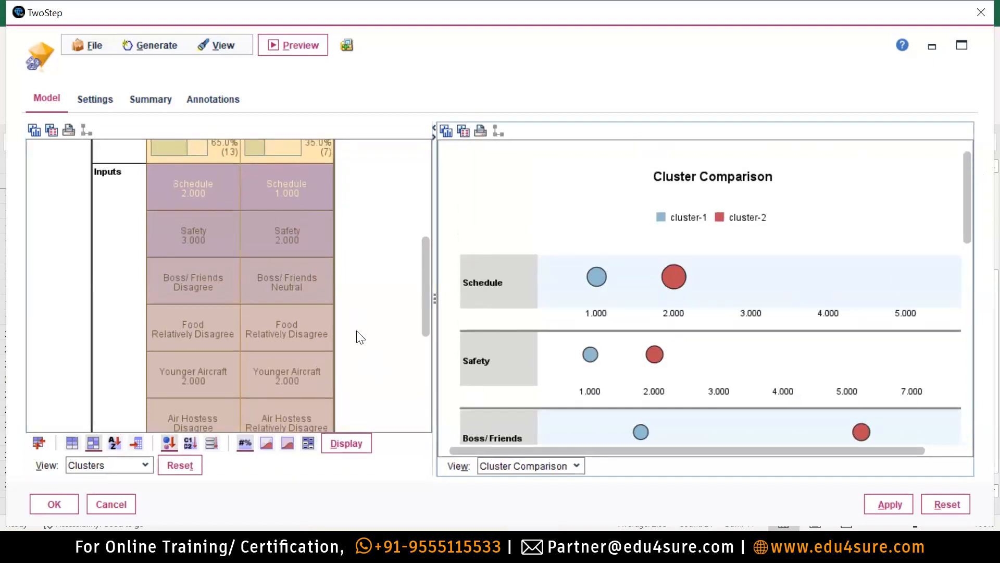
pyautogui.scroll(1, 178, 299)
pyautogui.moveTo(178, 299)
pyautogui.scroll(1, 177, 298)
pyautogui.moveTo(183, 226)
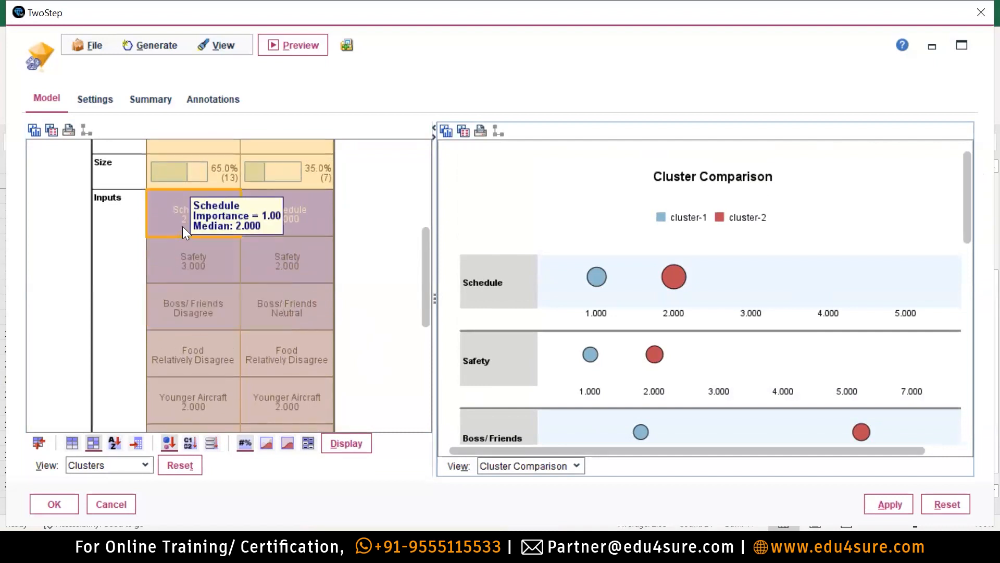
pyautogui.moveTo(302, 269)
pyautogui.moveTo(323, 349)
pyautogui.scroll(-3, 323, 349)
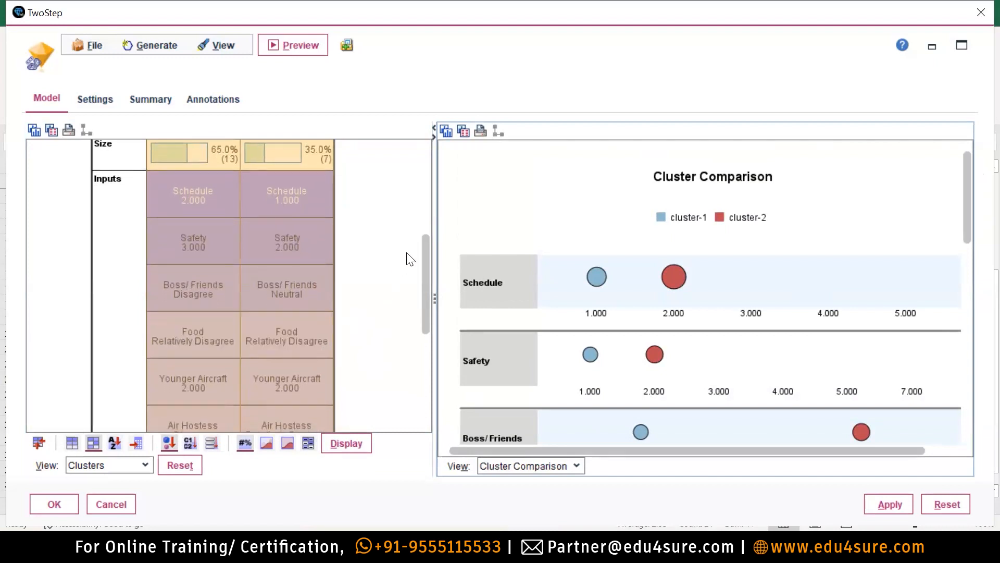
pyautogui.moveTo(422, 295); pyautogui.dragTo(451, 180)
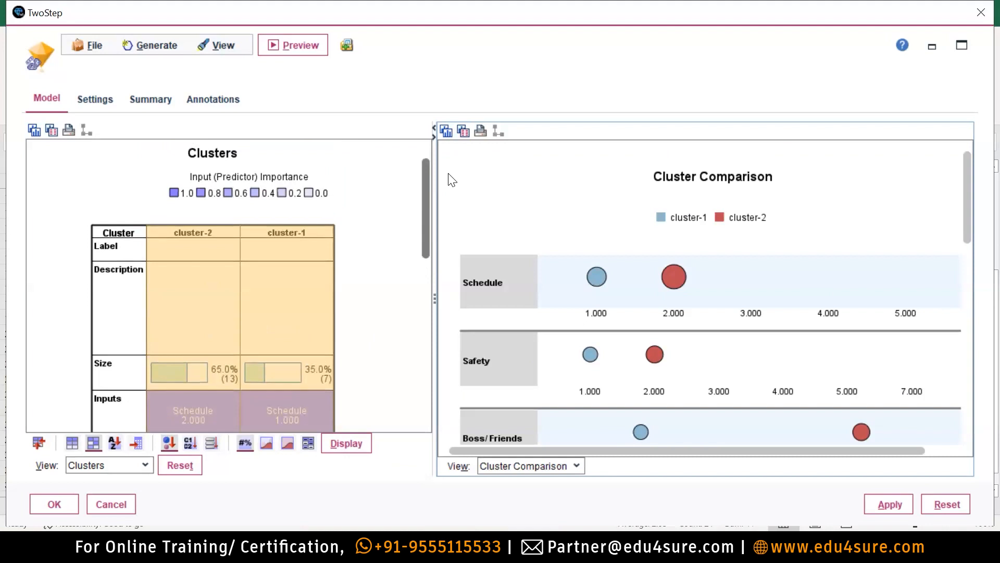
# Select the cluster-2 column and apply the Cluster Comparison view.
pyautogui.click(234, 305)
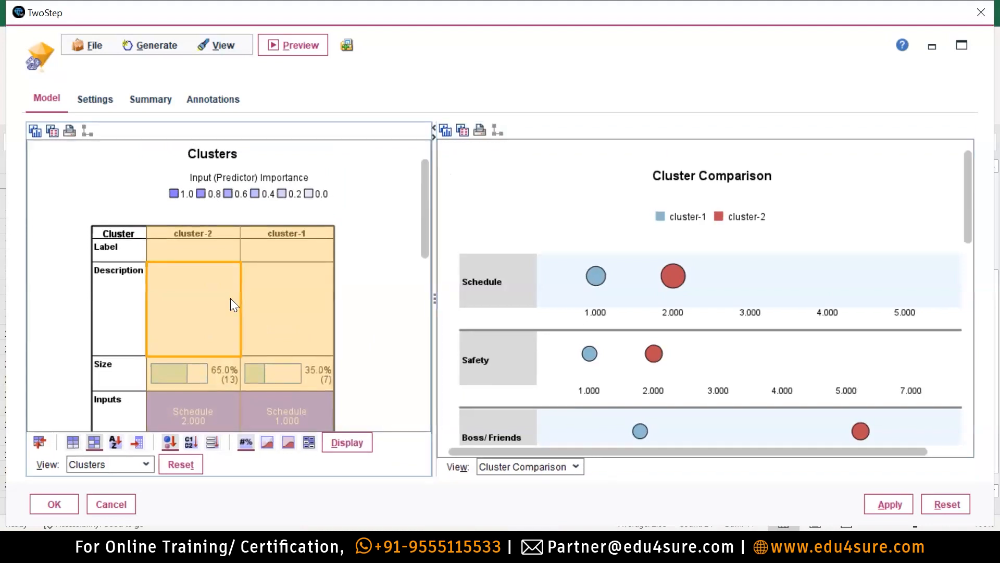
pyautogui.click(179, 244)
pyautogui.click(208, 234)
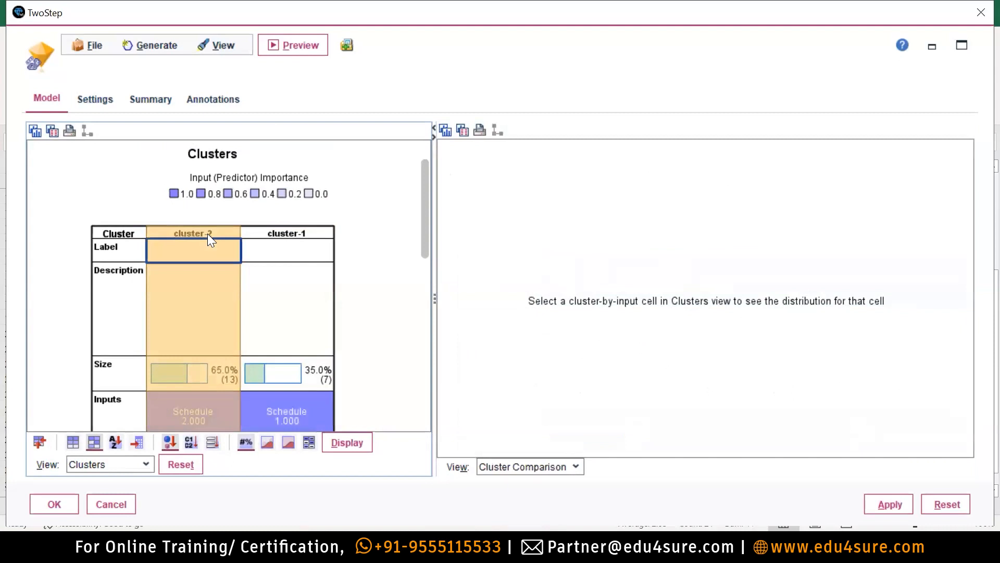
pyautogui.click(544, 466)
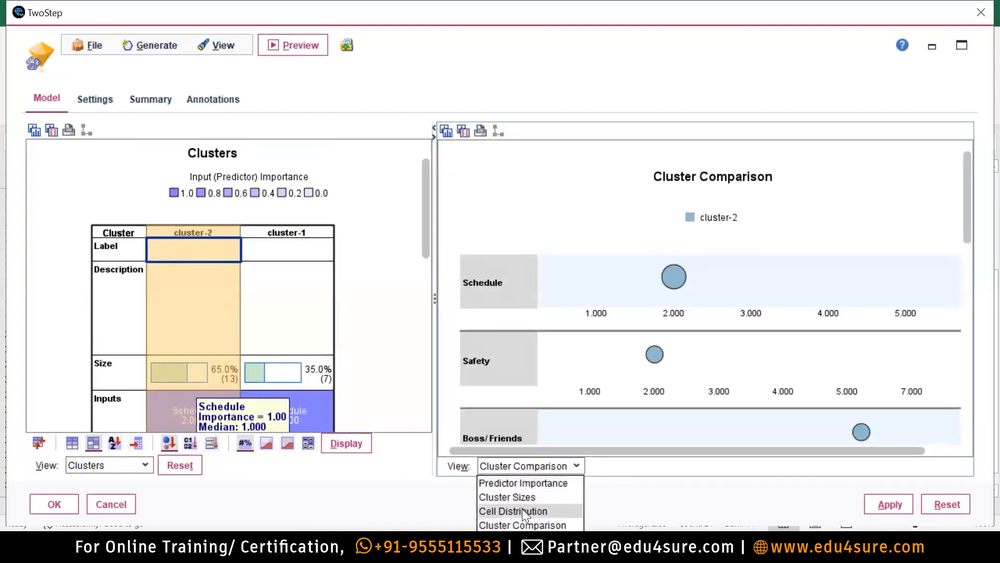
pyautogui.click(524, 525)
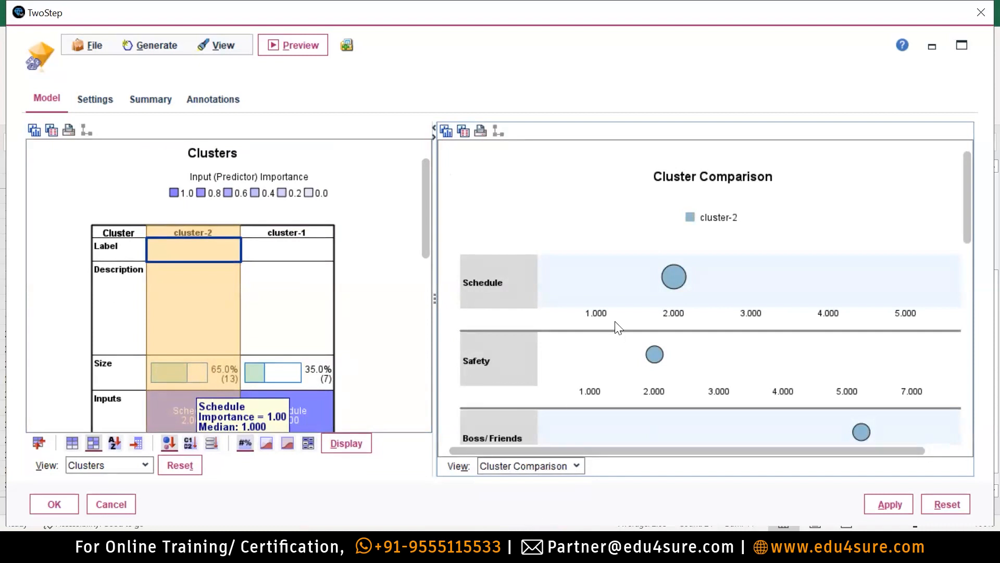
pyautogui.click(887, 507)
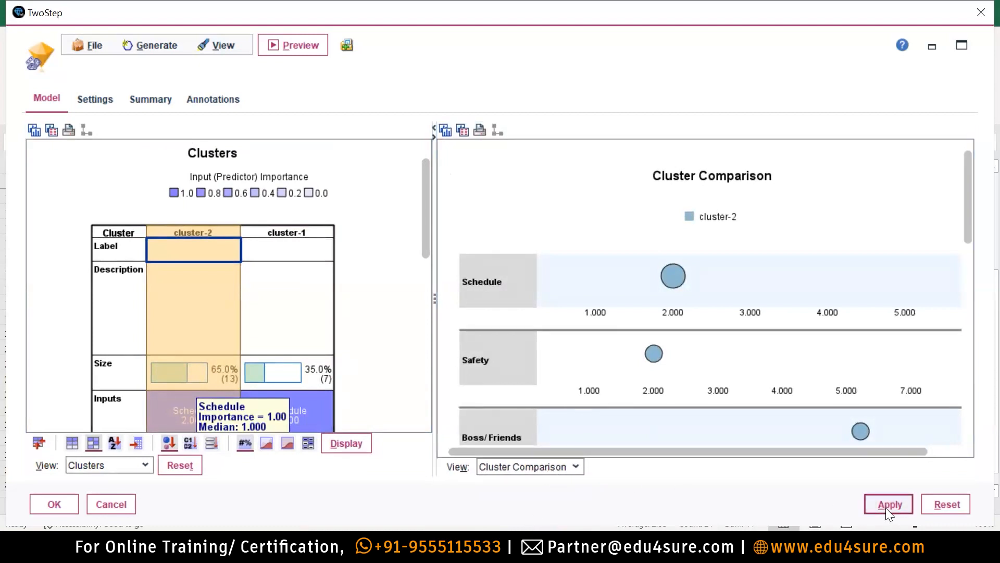
pyautogui.scroll(-1, 684, 288)
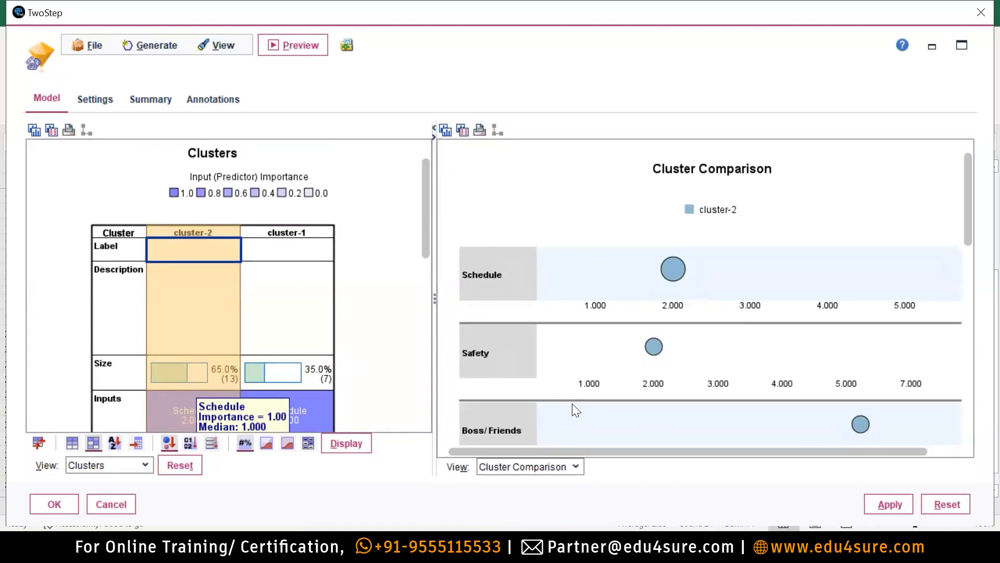
# Select cluster-1, reapply Cluster Comparison, then switch the right view to Predictor Importance.
pyautogui.click(319, 271)
pyautogui.click(312, 255)
pyautogui.click(520, 465)
pyautogui.click(523, 524)
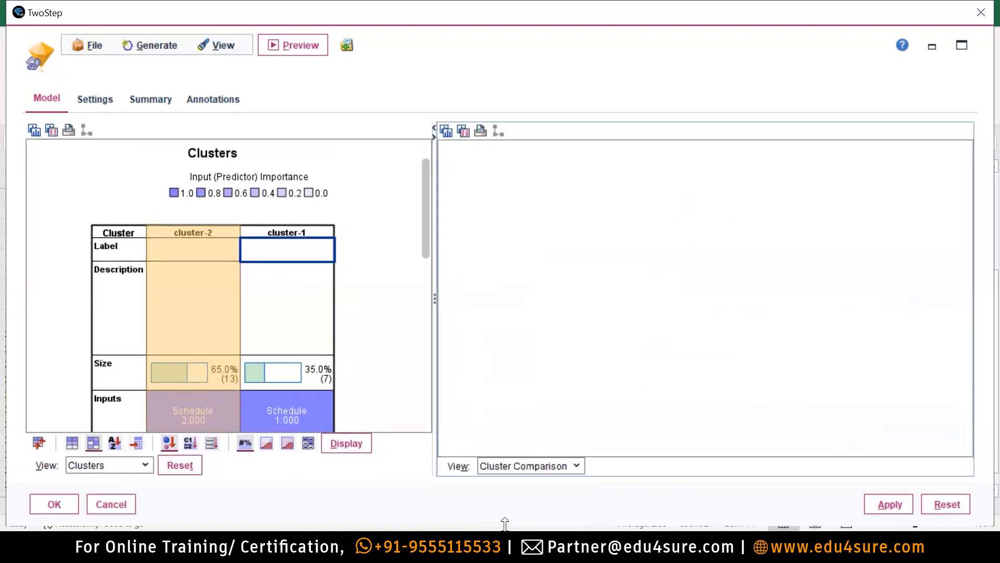
pyautogui.click(890, 508)
pyautogui.click(526, 466)
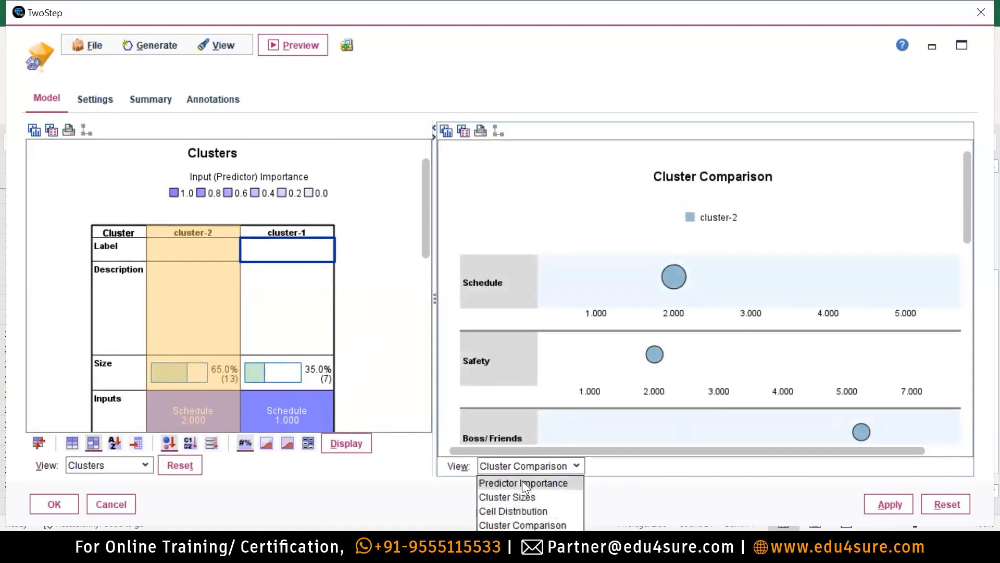
pyautogui.click(522, 480)
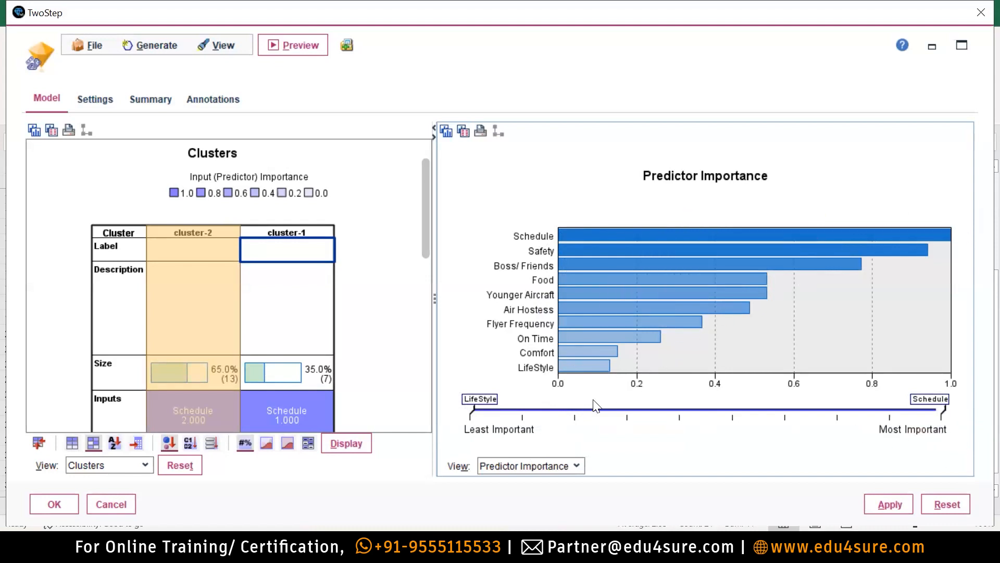
# Cycle the right view through Cell Distribution, Cluster Sizes and Predictor Importance, then show distribution charts in the grid cells.
pyautogui.scroll(-1, 330, 327)
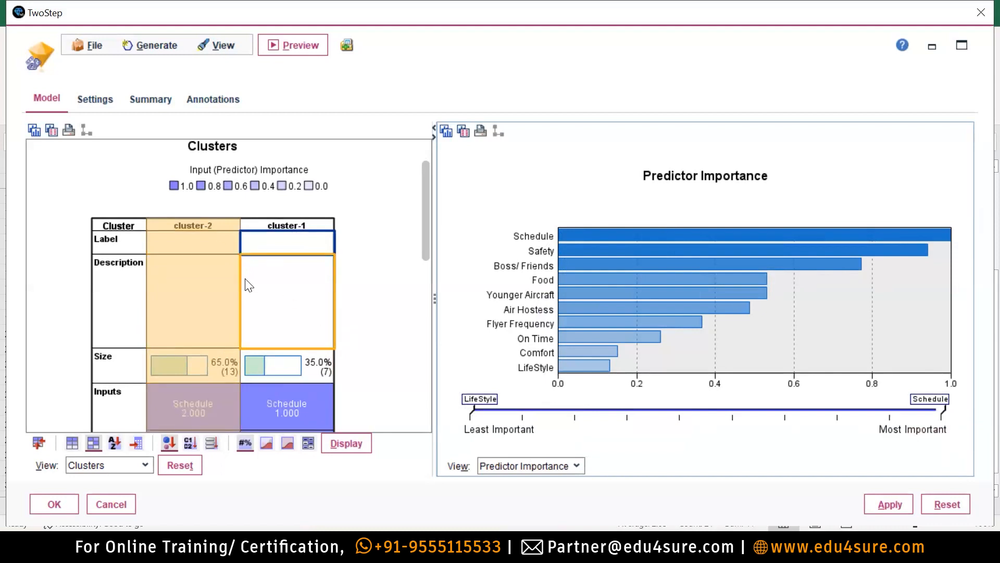
pyautogui.click(558, 469)
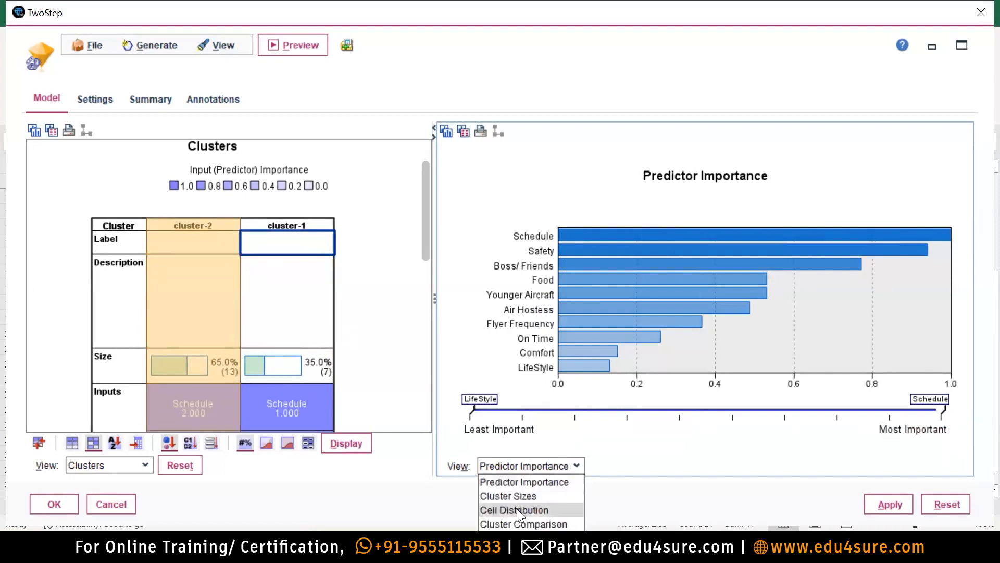
pyautogui.click(516, 509)
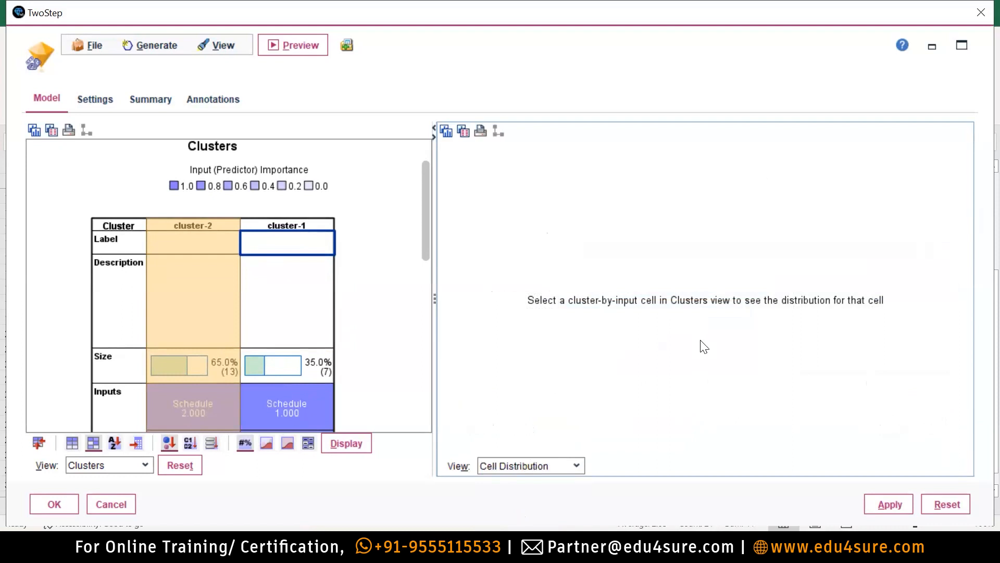
pyautogui.click(541, 463)
pyautogui.click(522, 494)
pyautogui.click(529, 469)
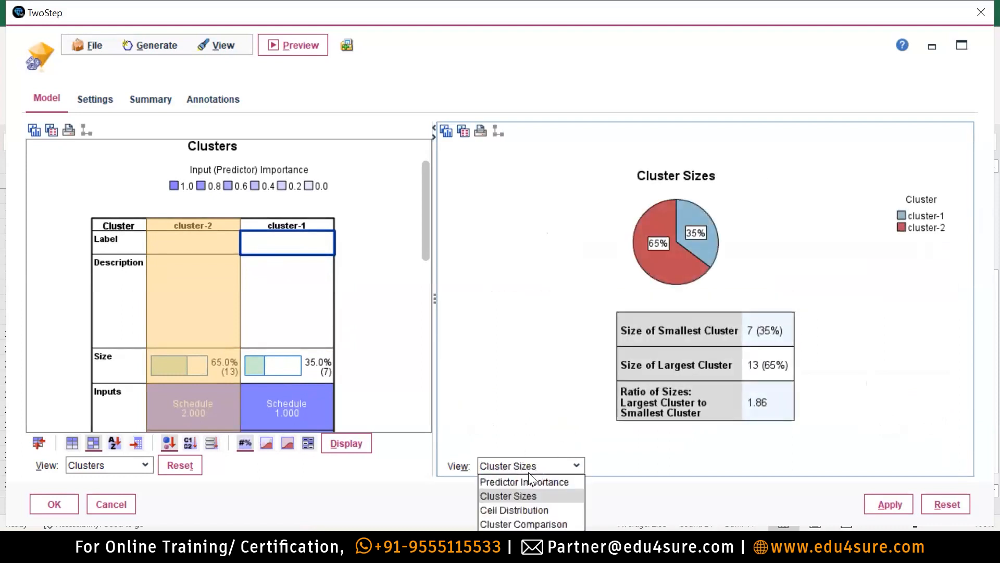
pyautogui.click(517, 482)
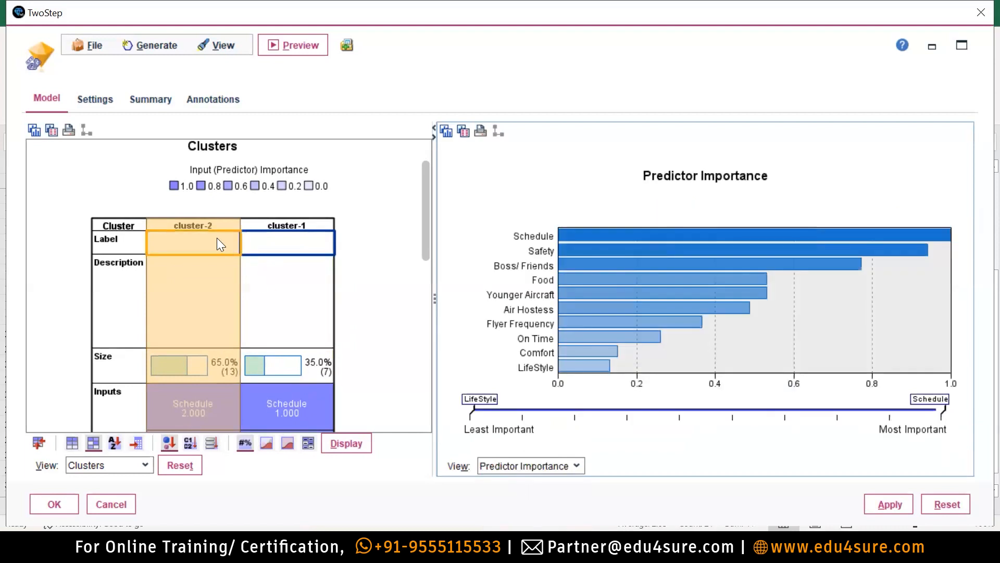
pyautogui.click(217, 239)
pyautogui.click(270, 441)
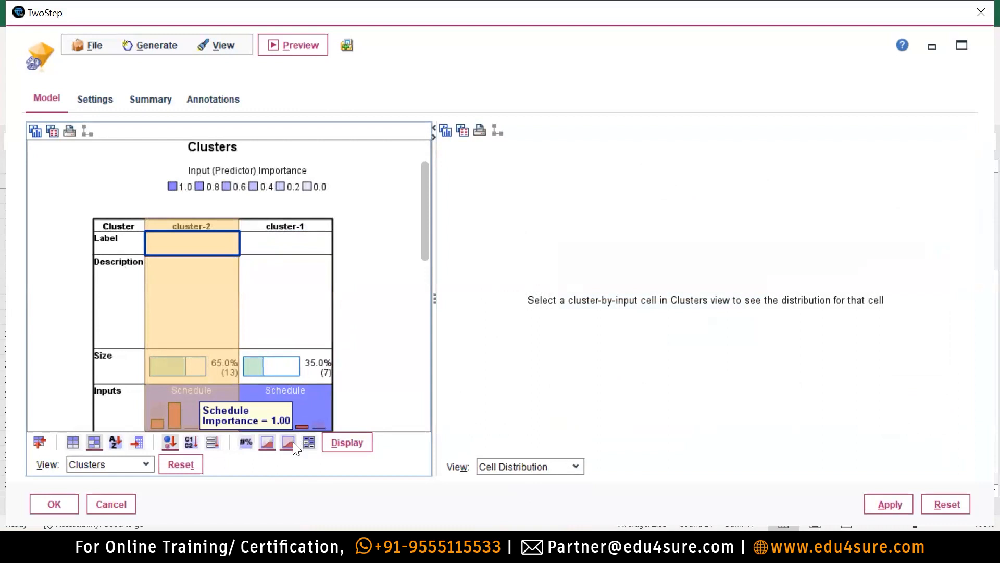
# Select cluster-2 to plot its Schedule, Safety and Boss/Friends positions in Cluster Comparison.
pyautogui.click(293, 442)
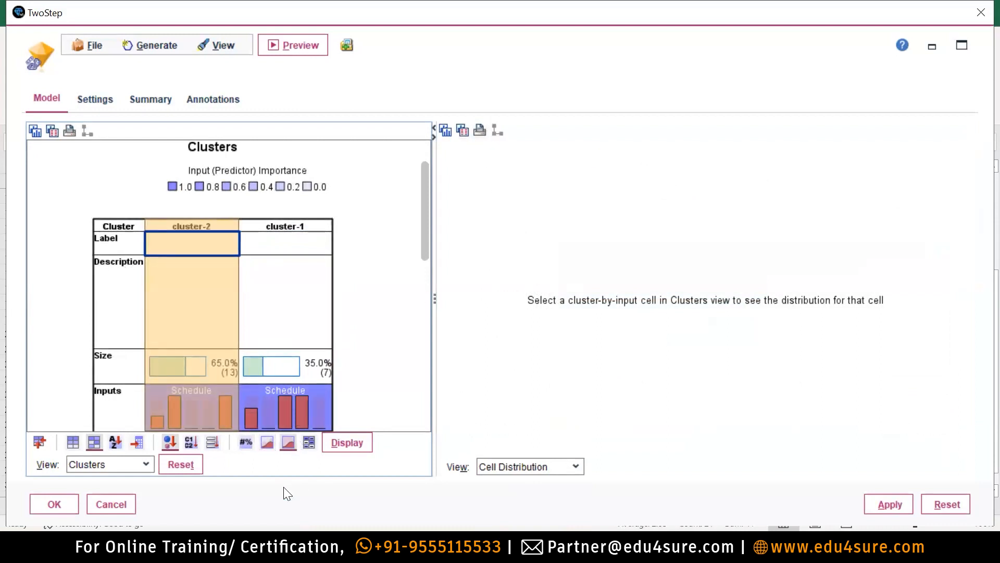
pyautogui.click(181, 309)
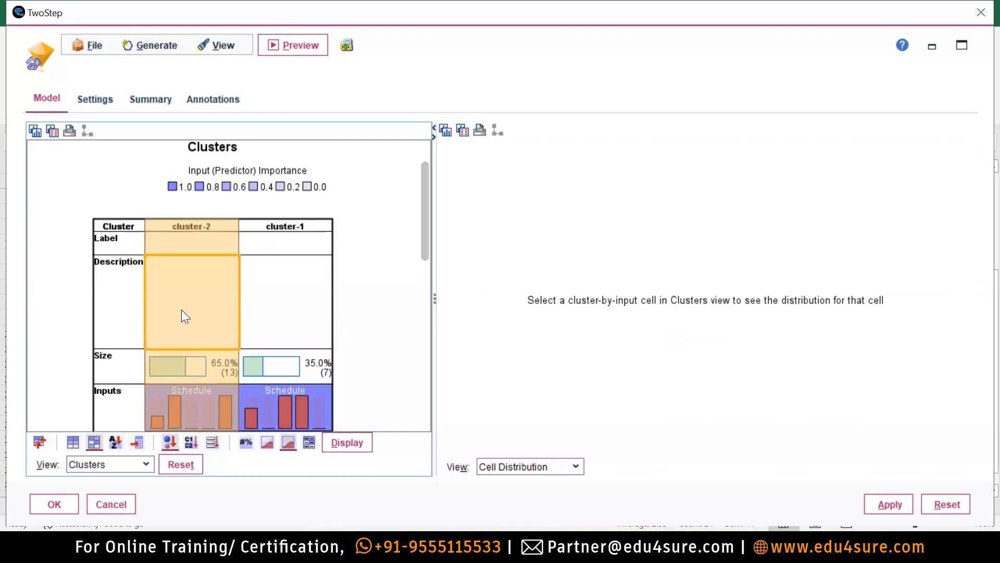
pyautogui.click(224, 229)
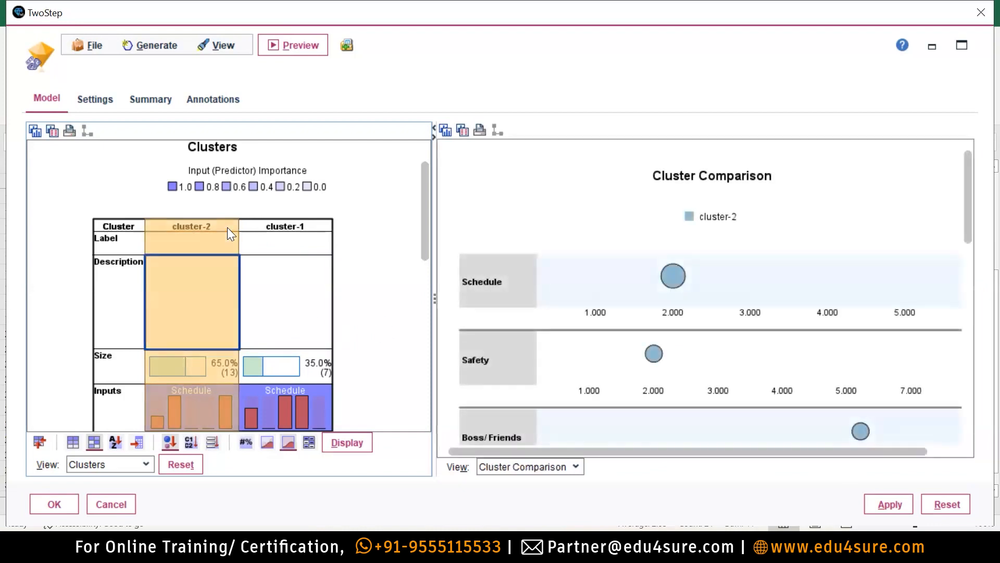
pyautogui.click(736, 281)
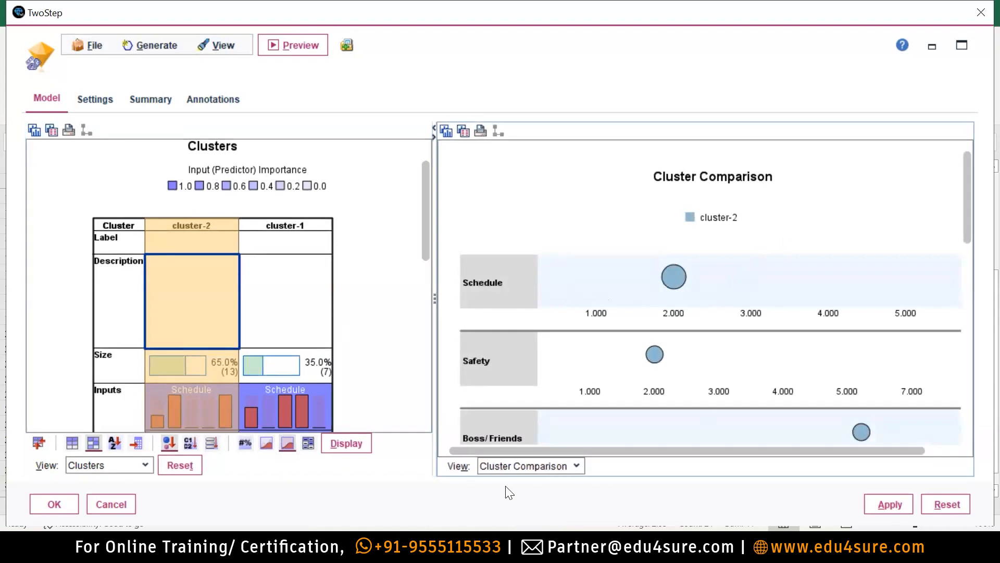
pyautogui.scroll(-2, 750, 328)
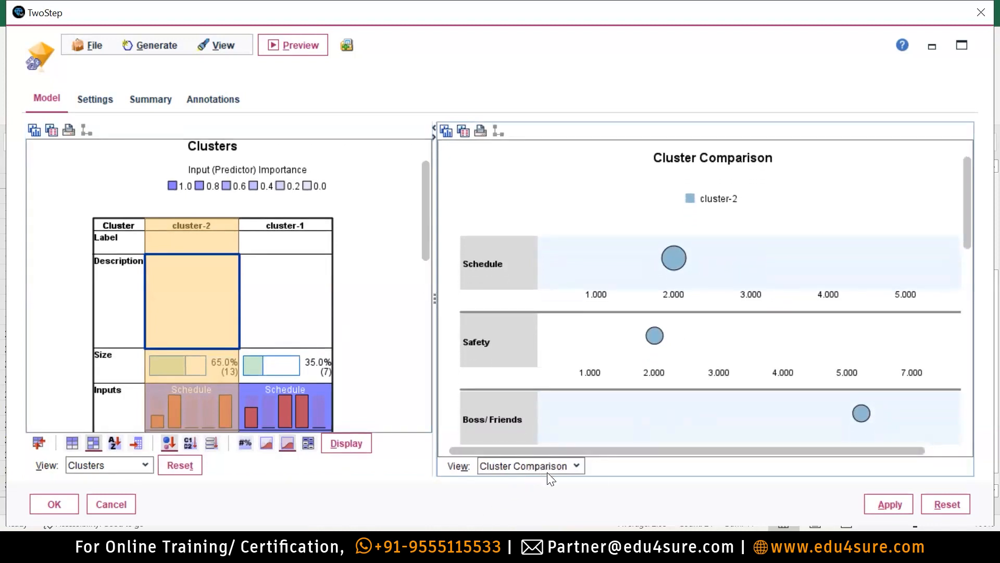
pyautogui.click(305, 444)
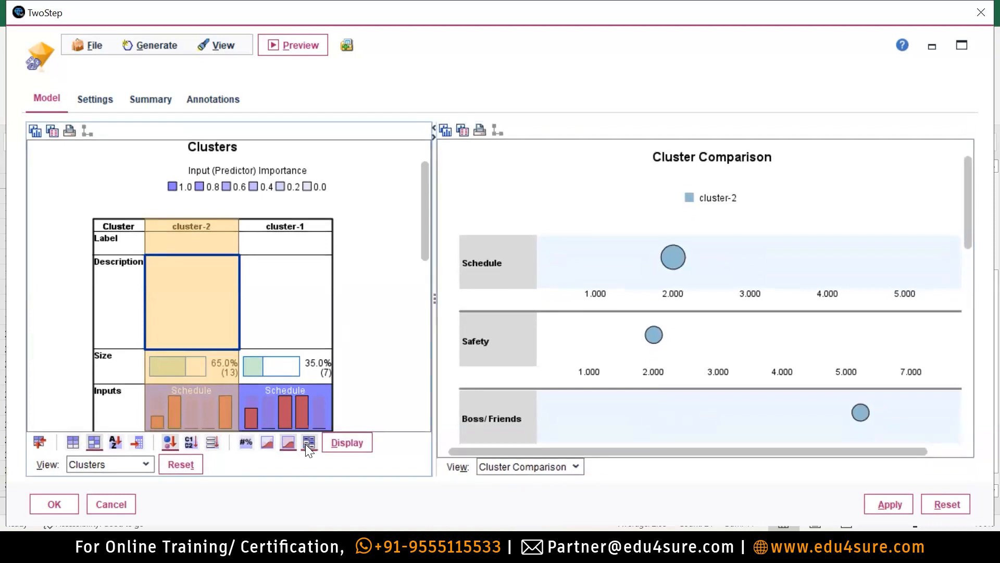
pyautogui.click(285, 444)
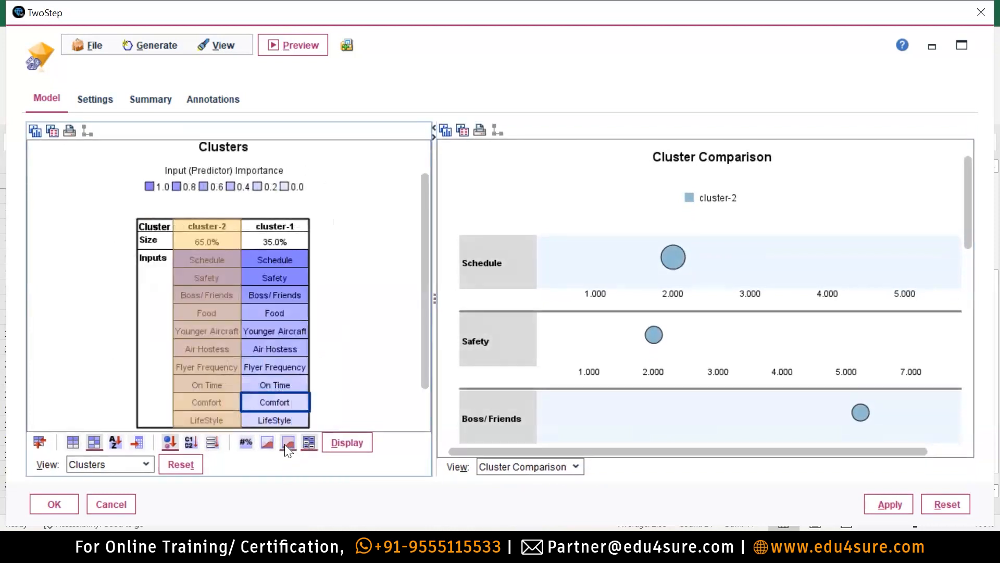
pyautogui.click(531, 466)
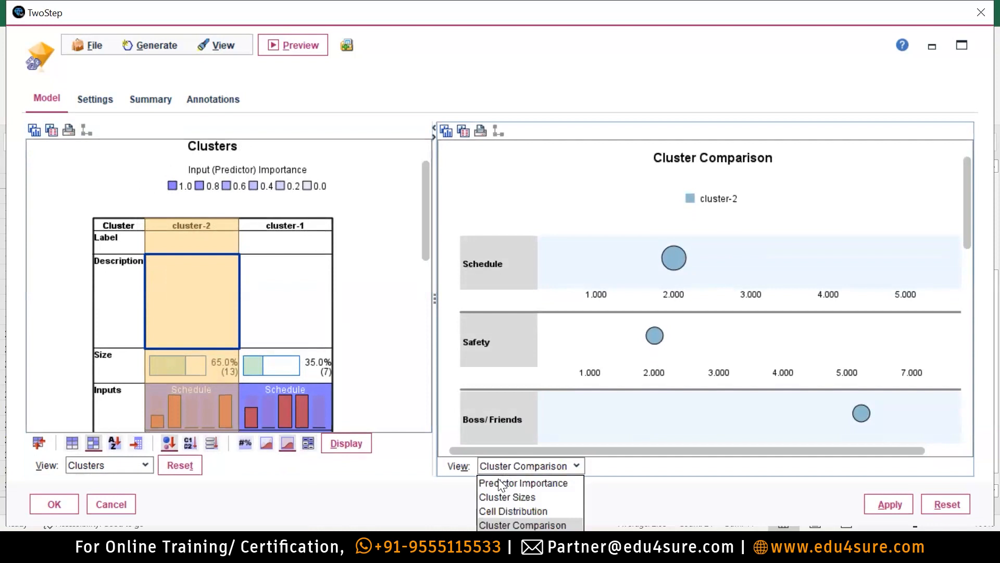
pyautogui.click(500, 483)
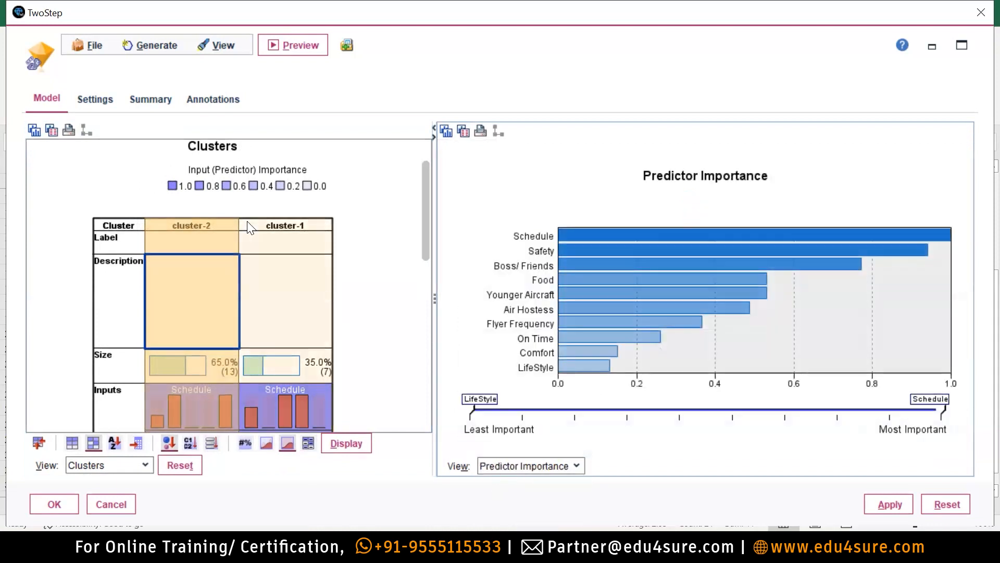
pyautogui.click(254, 224)
pyautogui.click(204, 226)
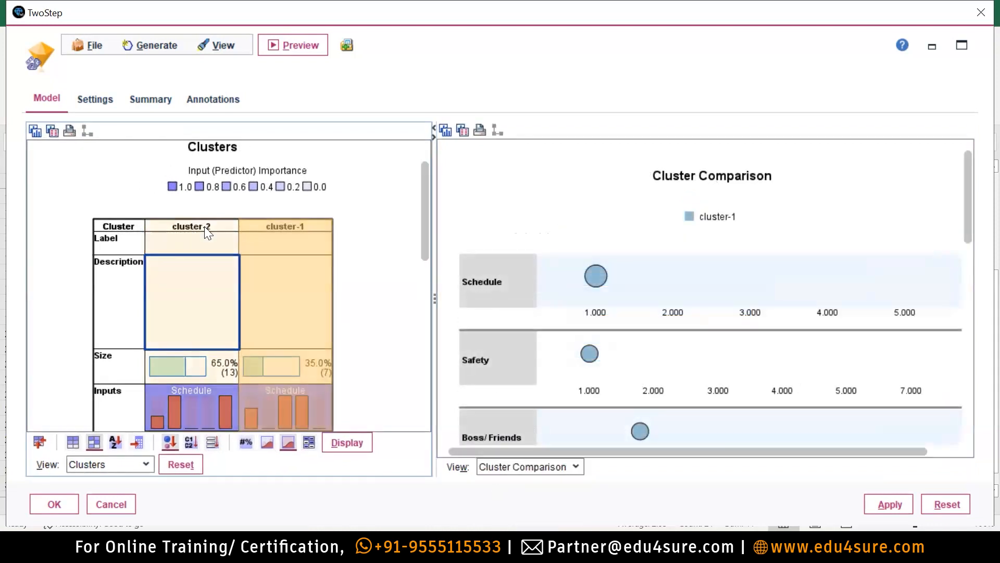
pyautogui.click(542, 466)
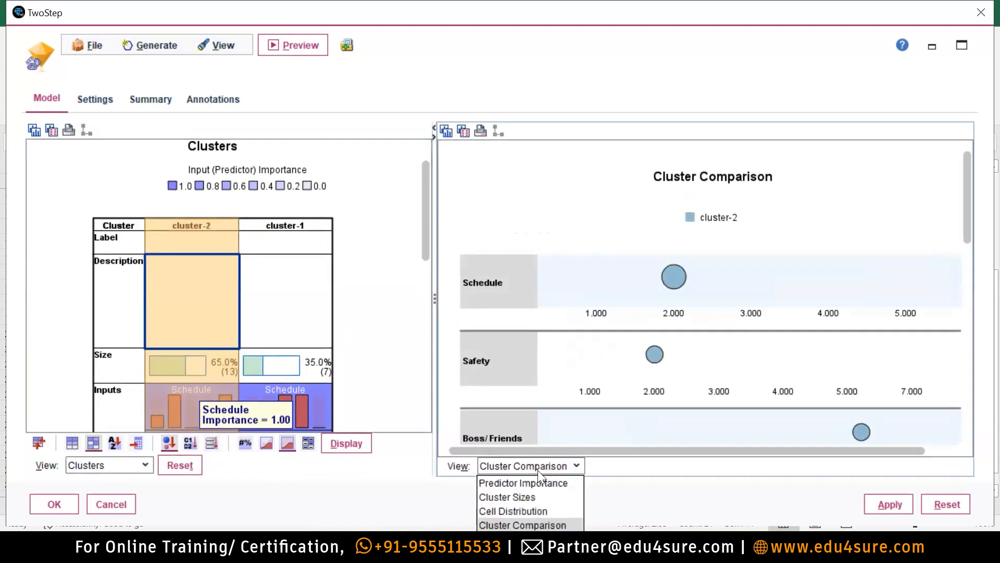
pyautogui.click(510, 484)
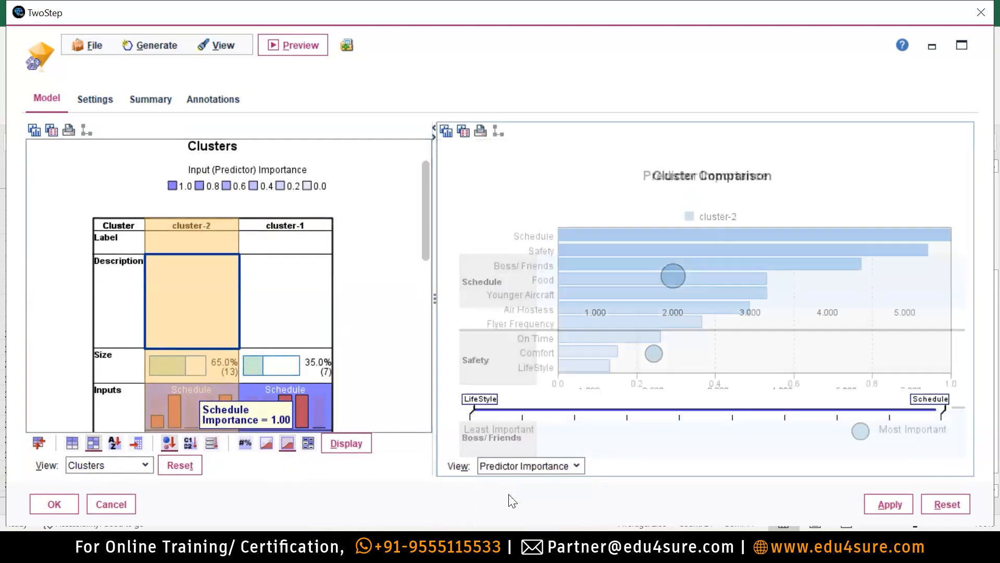
pyautogui.keyDown('ctrl'); pyautogui.click(285, 241); pyautogui.keyUp('ctrl')
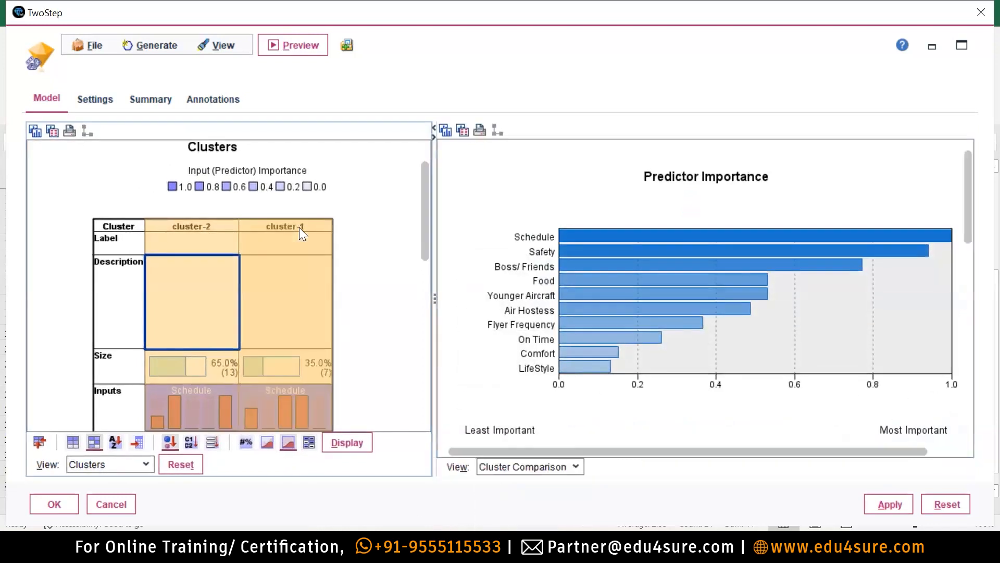
pyautogui.click(227, 224)
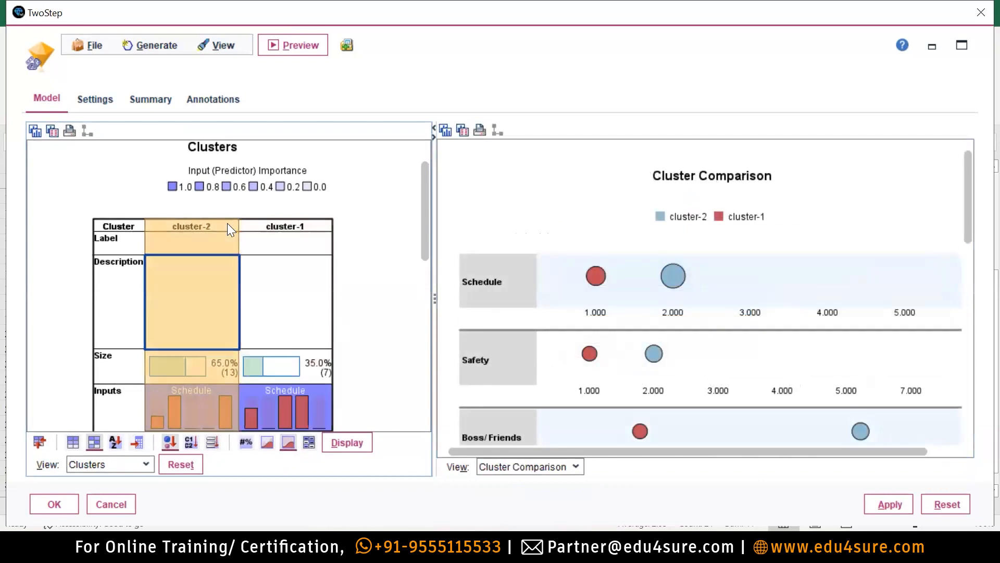
pyautogui.click(549, 467)
pyautogui.click(523, 482)
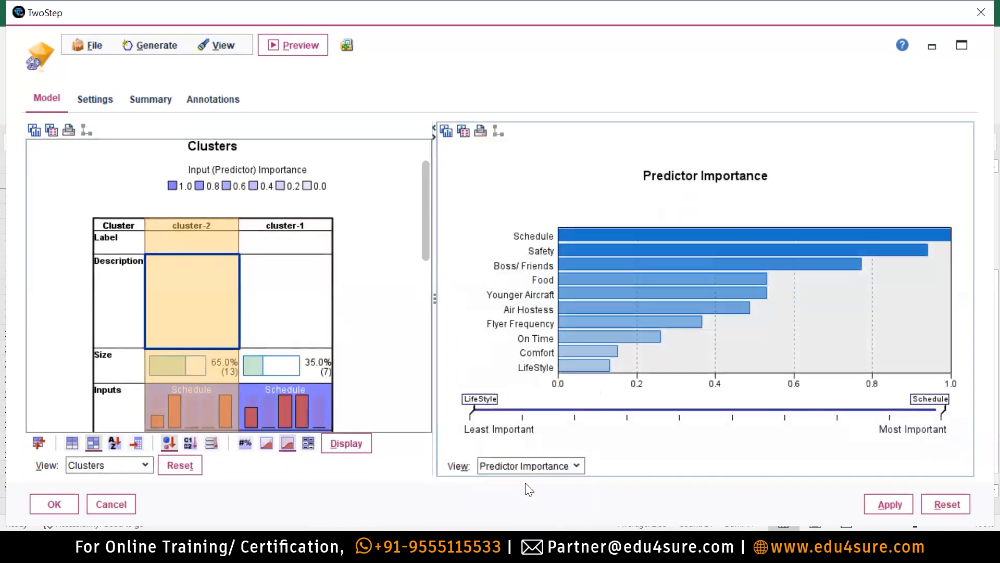
pyautogui.keyDown('ctrl'); pyautogui.click(301, 231); pyautogui.keyUp('ctrl')
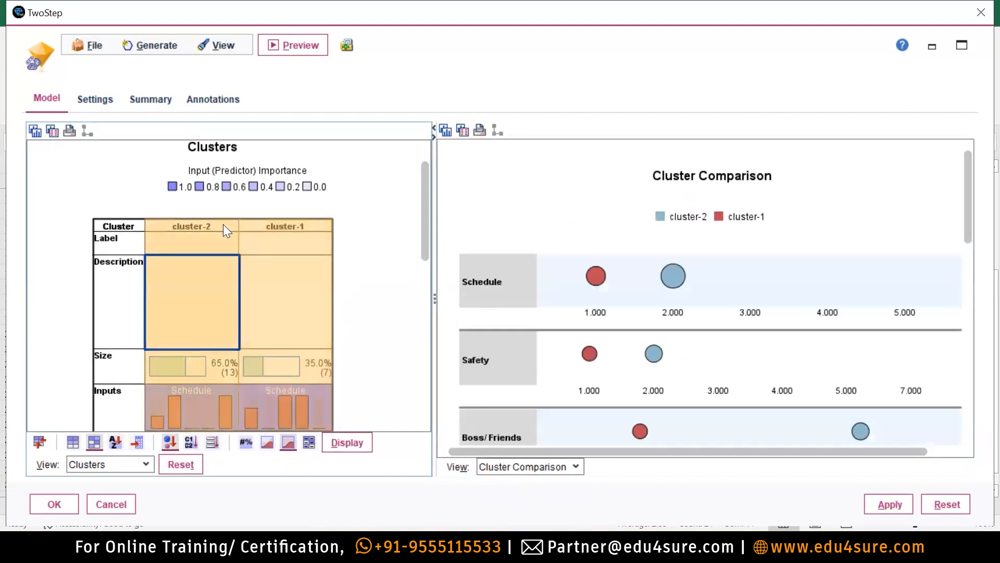
pyautogui.click(226, 225)
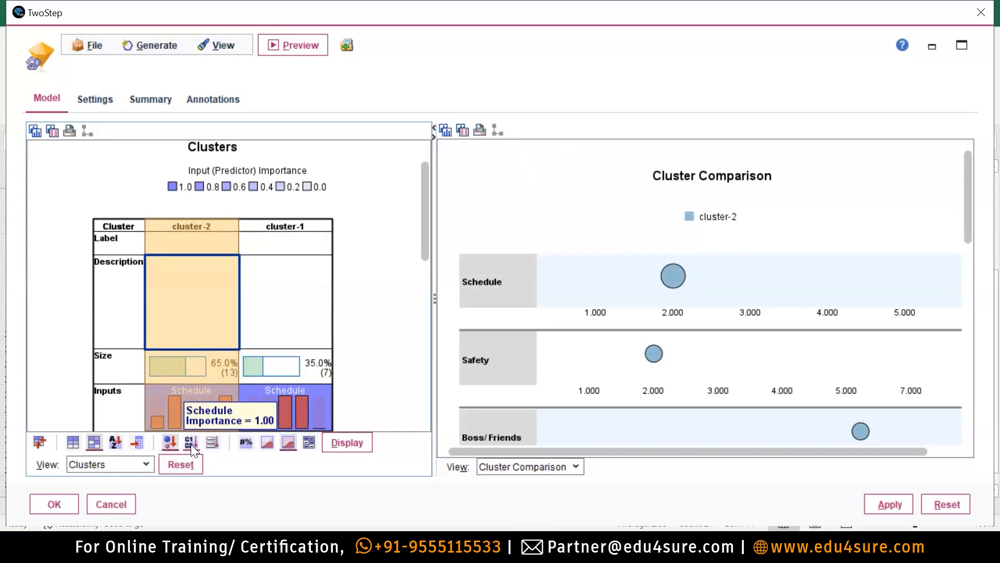
pyautogui.click(519, 469)
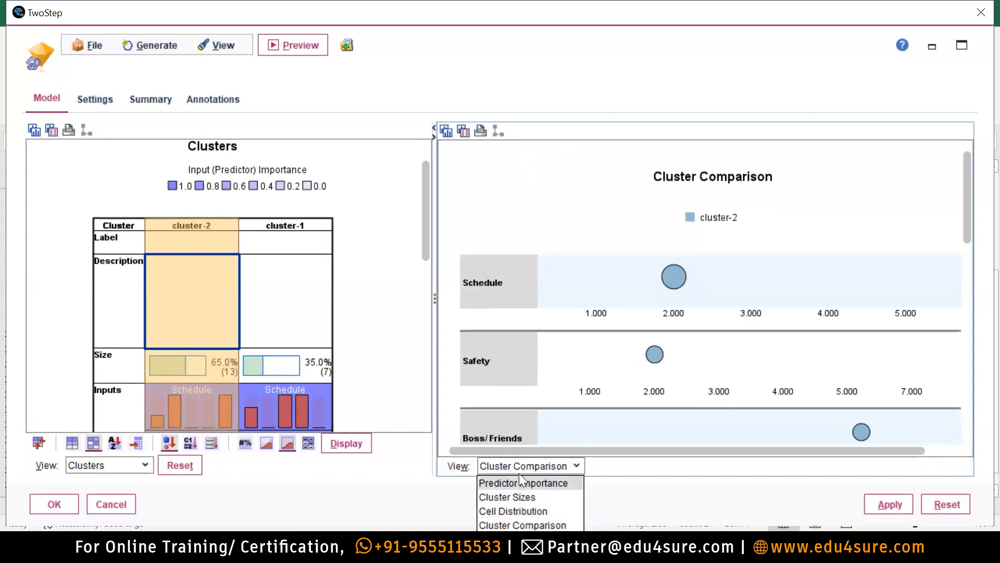
pyautogui.click(533, 482)
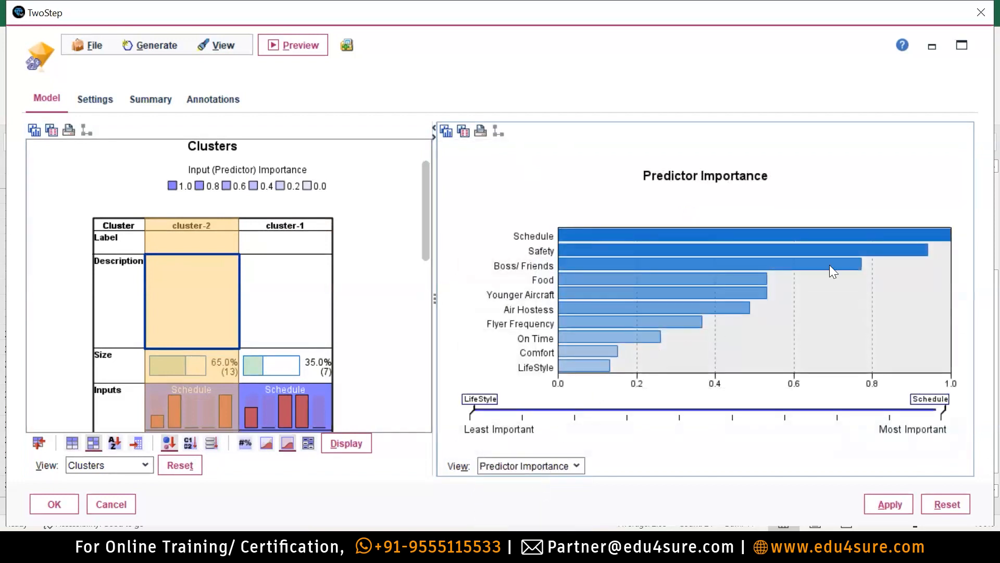
pyautogui.click(311, 225)
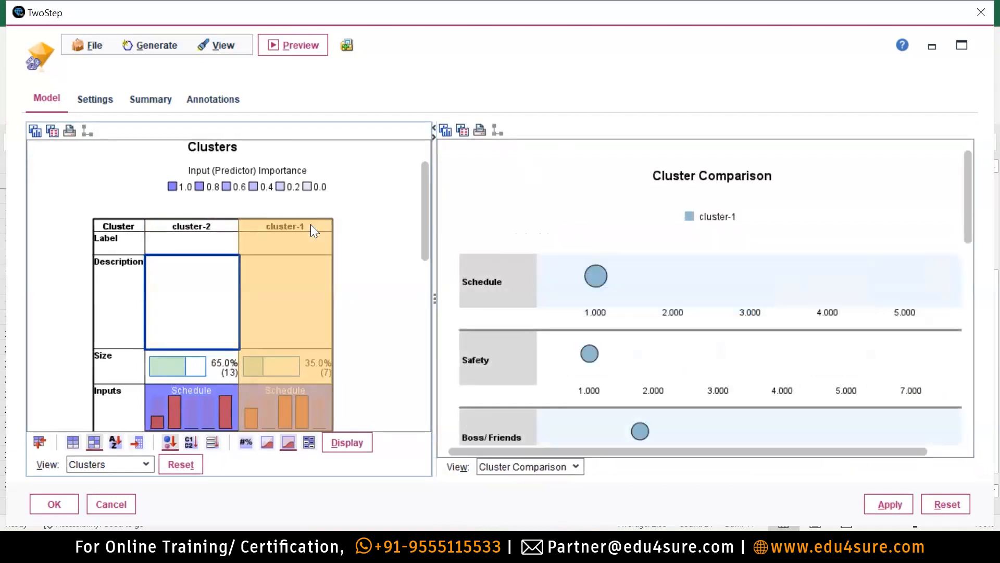
pyautogui.click(518, 472)
pyautogui.click(518, 479)
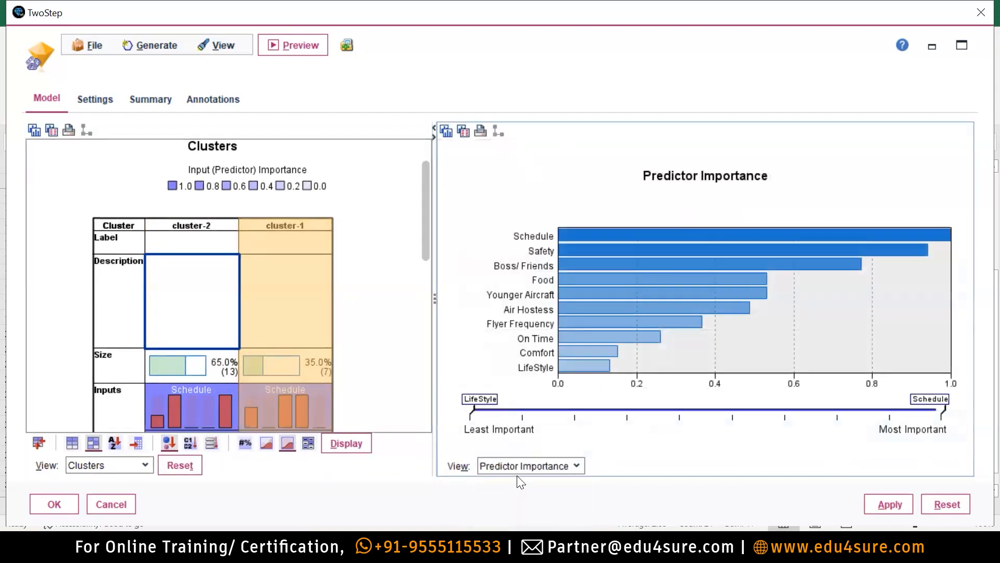
pyautogui.keyDown('ctrl'); pyautogui.click(221, 227); pyautogui.keyUp('ctrl')
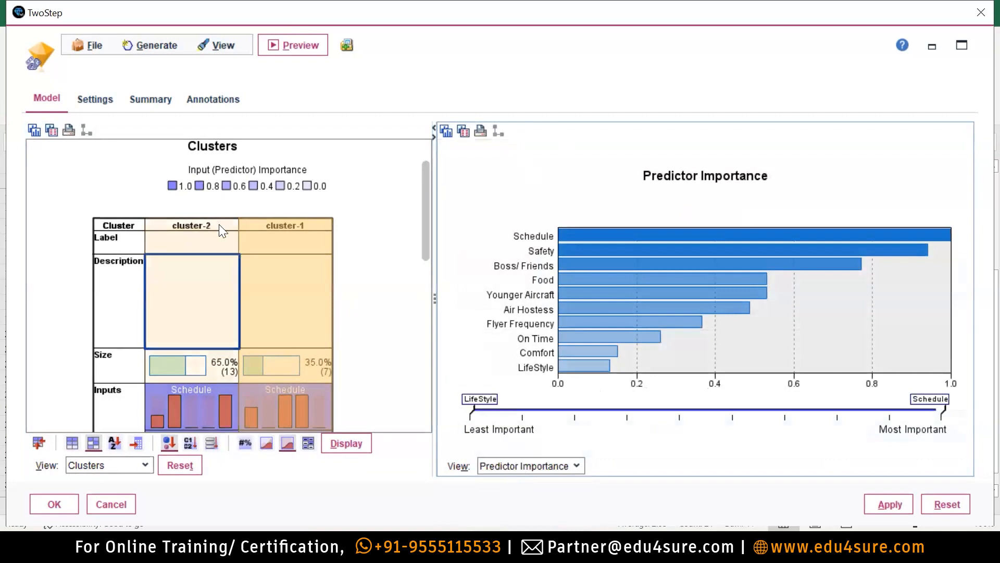
pyautogui.click(219, 224)
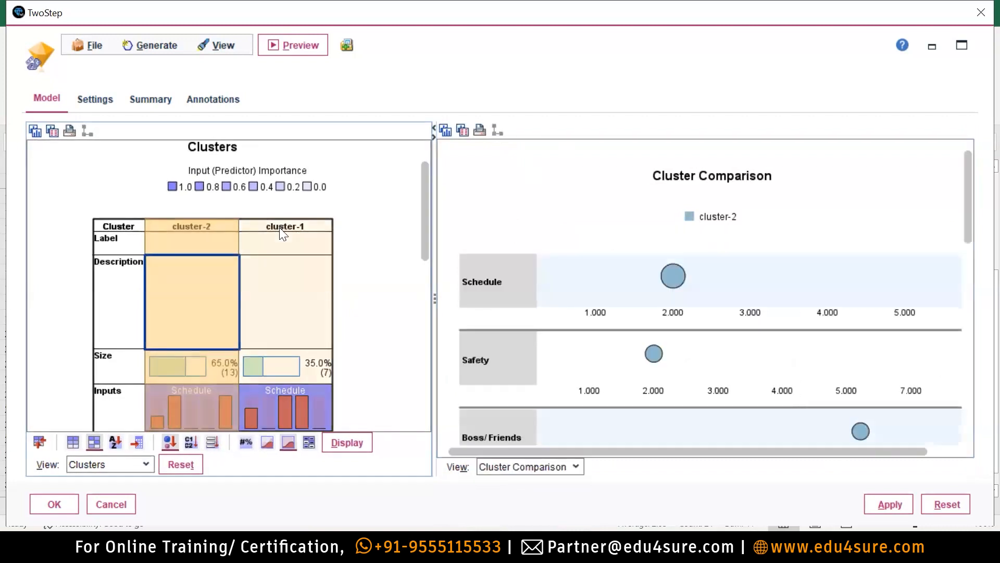
pyautogui.click(279, 227)
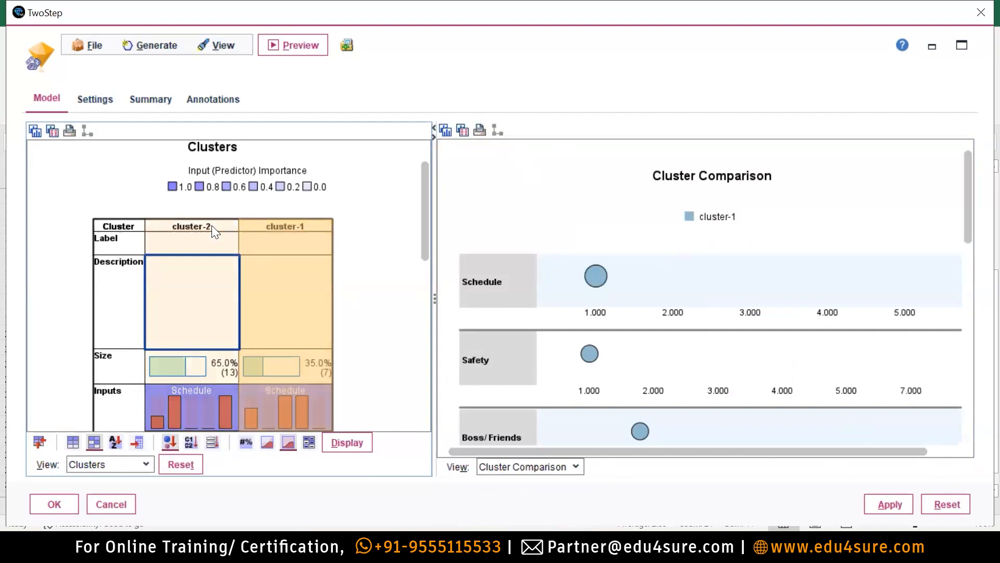
pyautogui.click(212, 225)
pyautogui.click(298, 223)
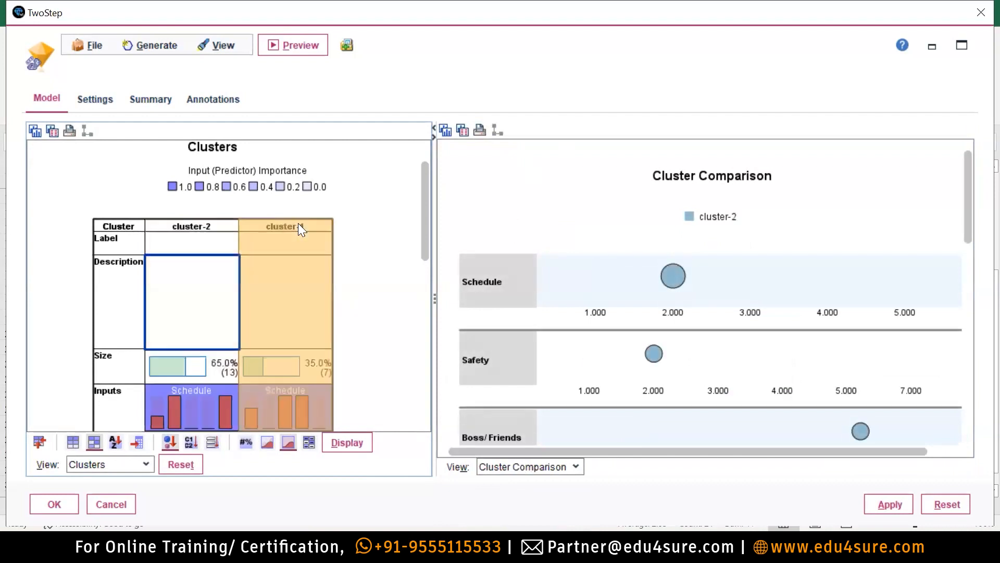
pyautogui.click(204, 224)
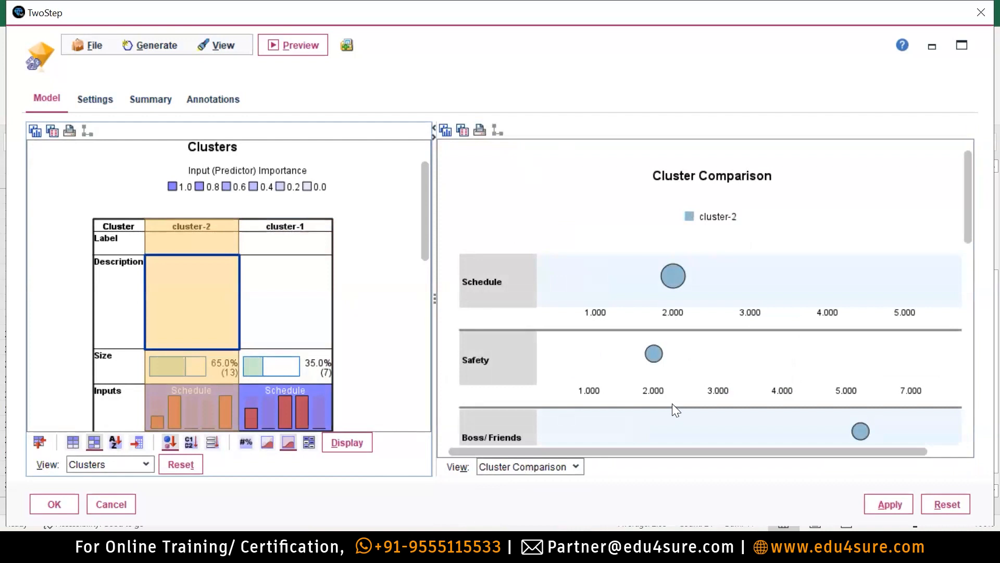
# Browse the Settings, Summary and Annotations tabs, then return to the Model tab.
pyautogui.click(94, 100)
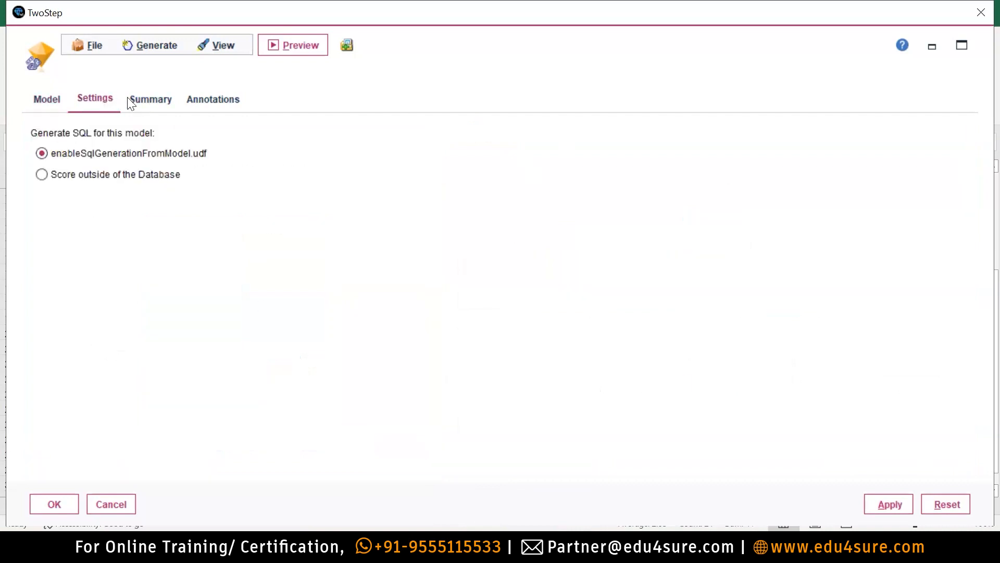
pyautogui.click(150, 99)
pyautogui.click(203, 98)
pyautogui.click(44, 99)
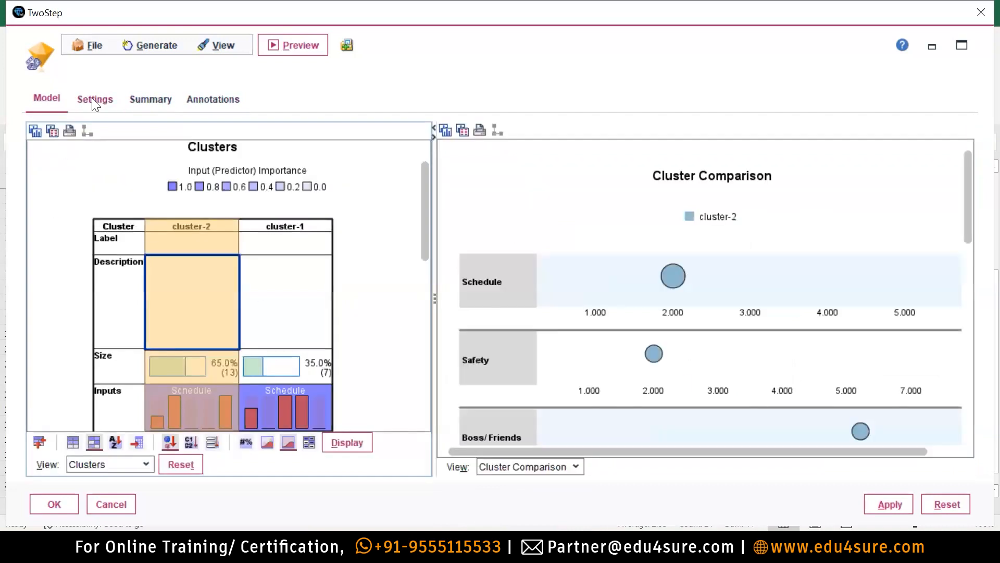
pyautogui.click(94, 102)
pyautogui.click(52, 100)
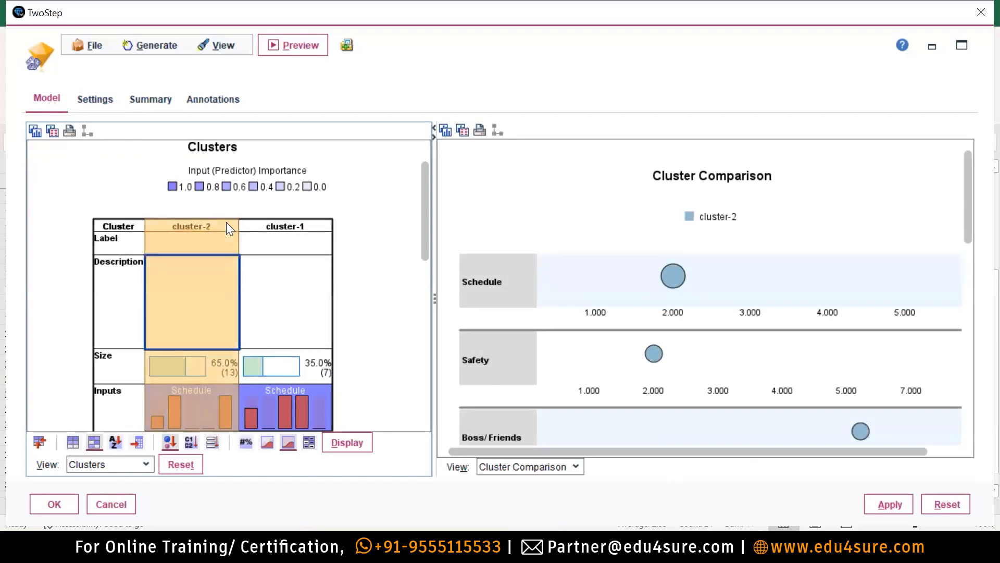
# Set the right view to Predictor Importance and clear the cluster-2 column selection.
pyautogui.click(527, 466)
pyautogui.click(505, 481)
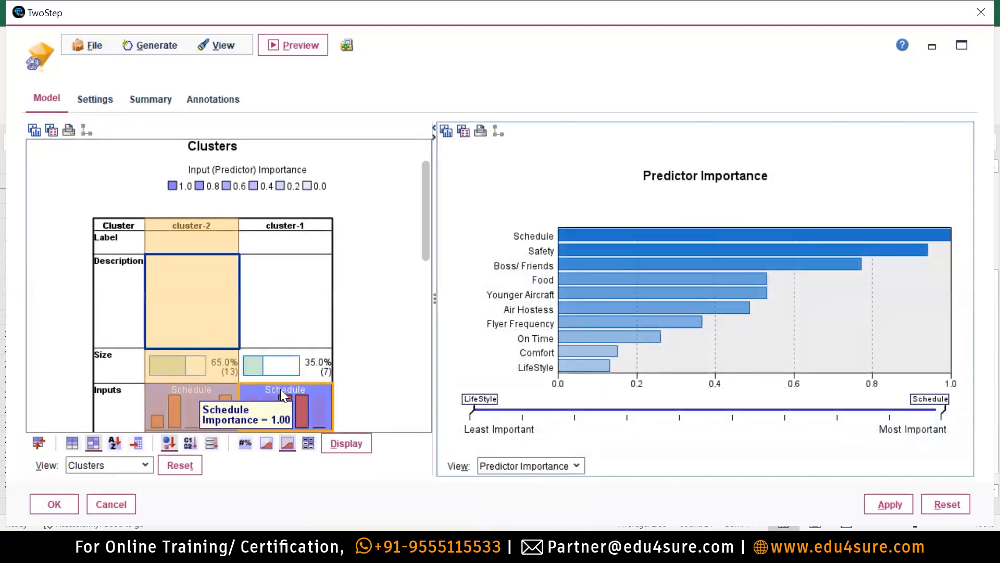
pyautogui.click(76, 442)
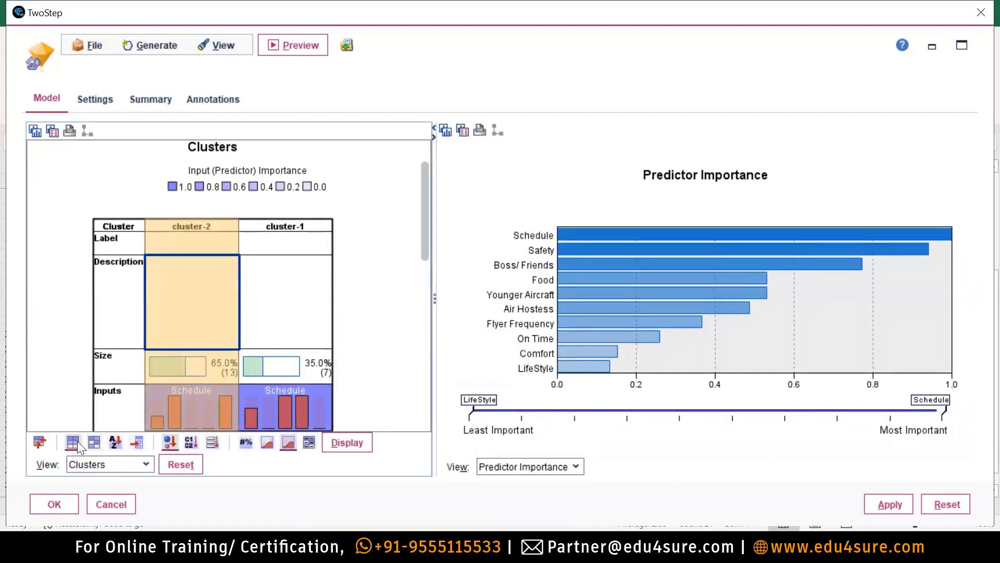
pyautogui.click(70, 443)
# Reset the views, close and reopen the TwoStep nugget, and show the Clusters grid (cluster-2 65.0%, cluster-1 35.0%).
pyautogui.click(188, 463)
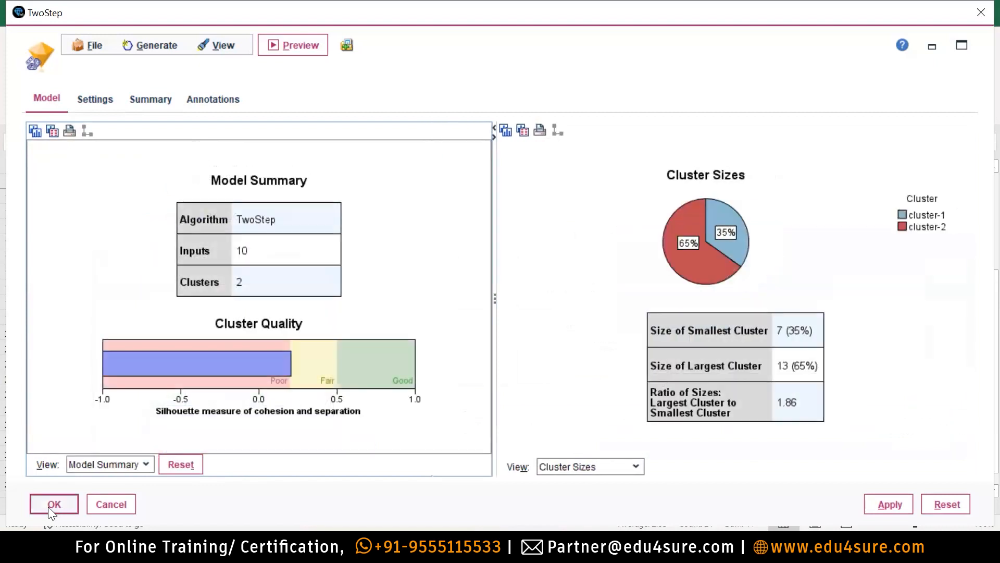
pyautogui.click(48, 506)
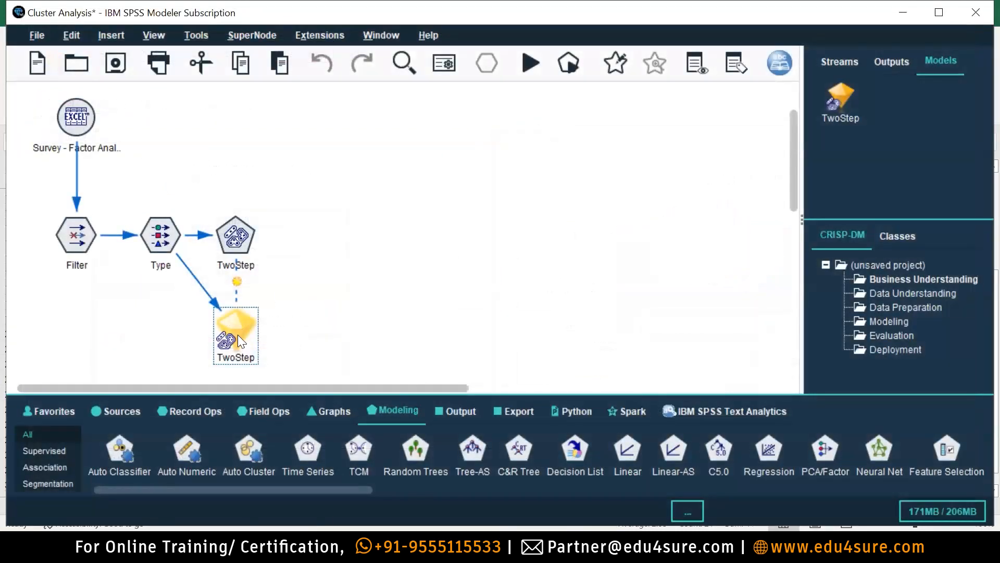
pyautogui.doubleClick(237, 334)
pyautogui.click(111, 461)
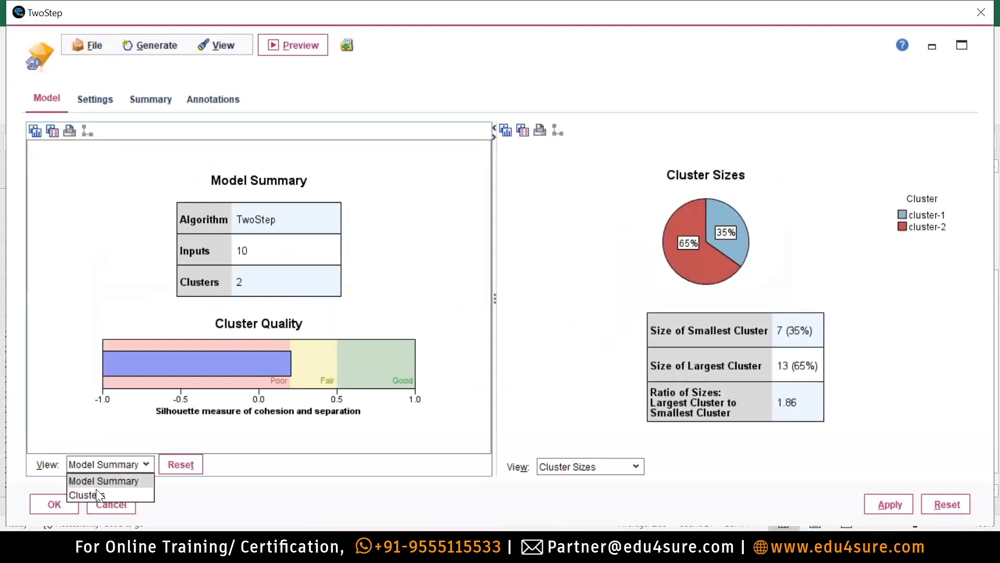
pyautogui.click(95, 493)
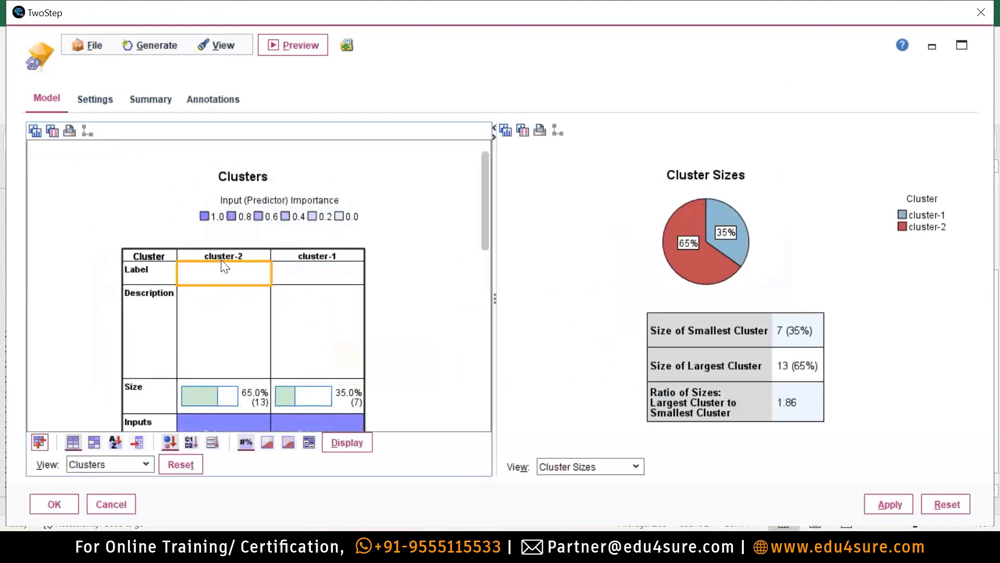
# With cluster-2 selected, step the right view through Cluster Sizes, Cell Distribution, Cluster Comparison and Predictor Importance.
pyautogui.click(236, 255)
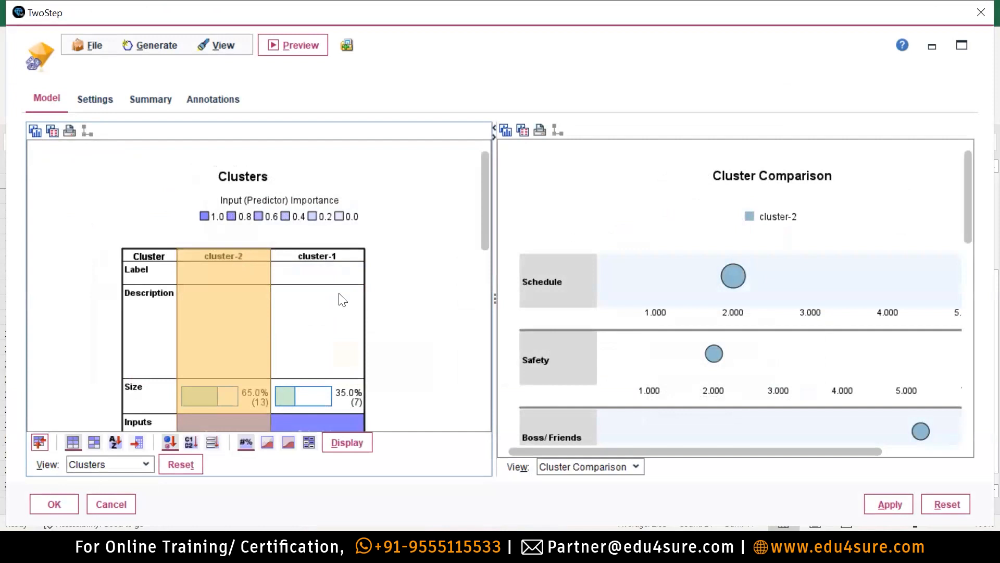
pyautogui.click(608, 472)
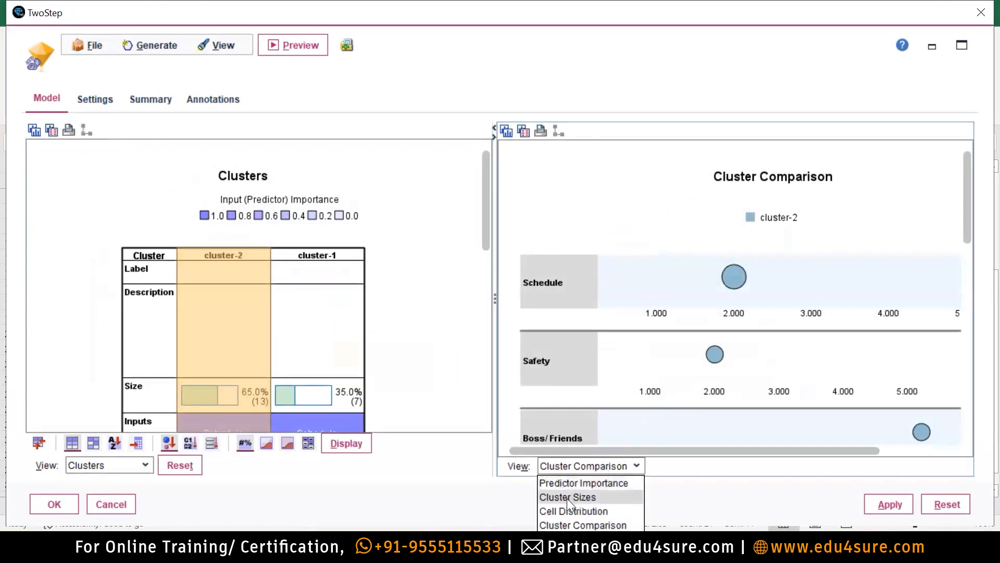
pyautogui.click(566, 498)
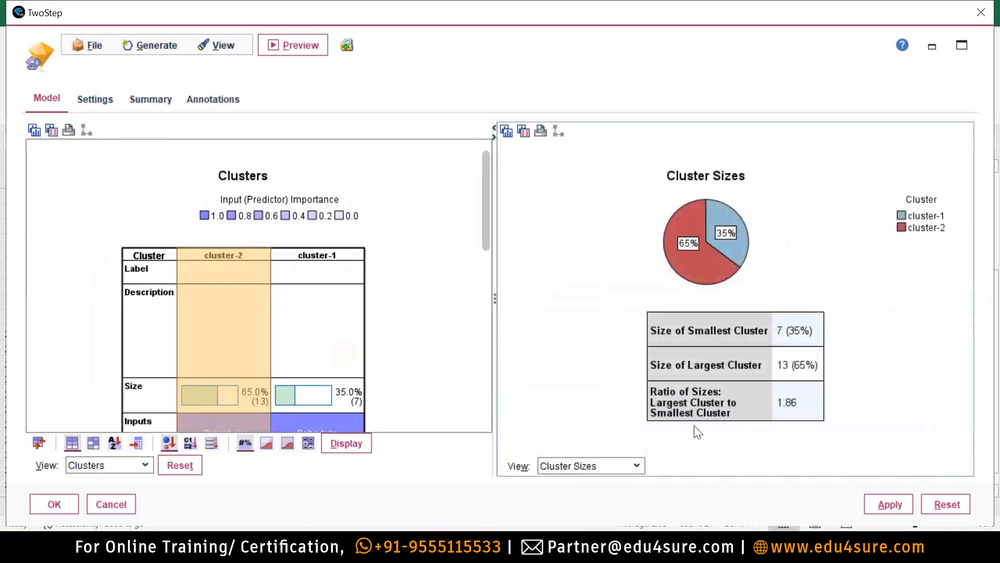
pyautogui.click(583, 466)
pyautogui.click(564, 508)
pyautogui.click(593, 464)
pyautogui.click(564, 524)
pyautogui.click(579, 465)
pyautogui.click(580, 482)
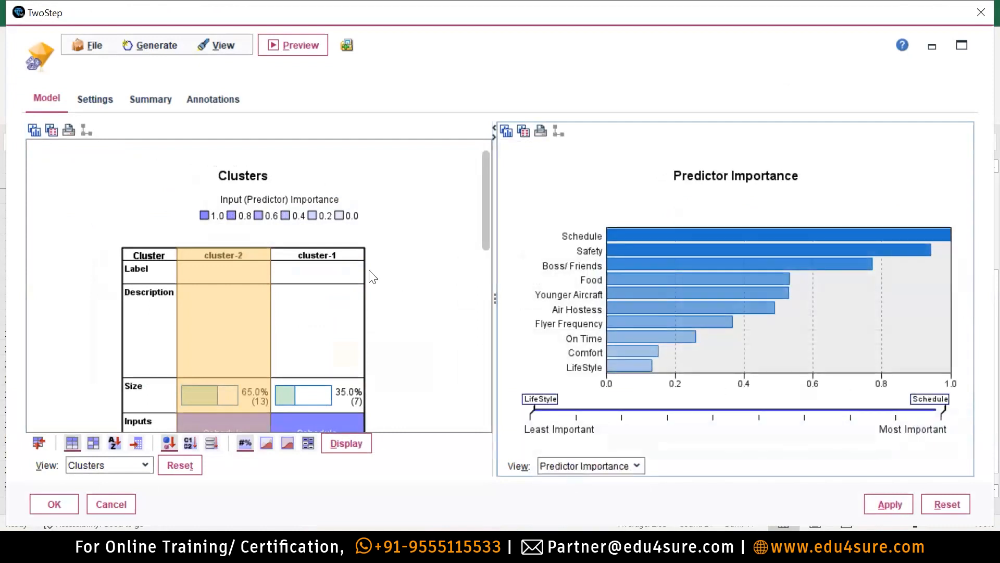
# Toggle the cluster-1 and cluster-2 selections so the comparison plots both clusters together.
pyautogui.click(333, 257)
pyautogui.click(565, 469)
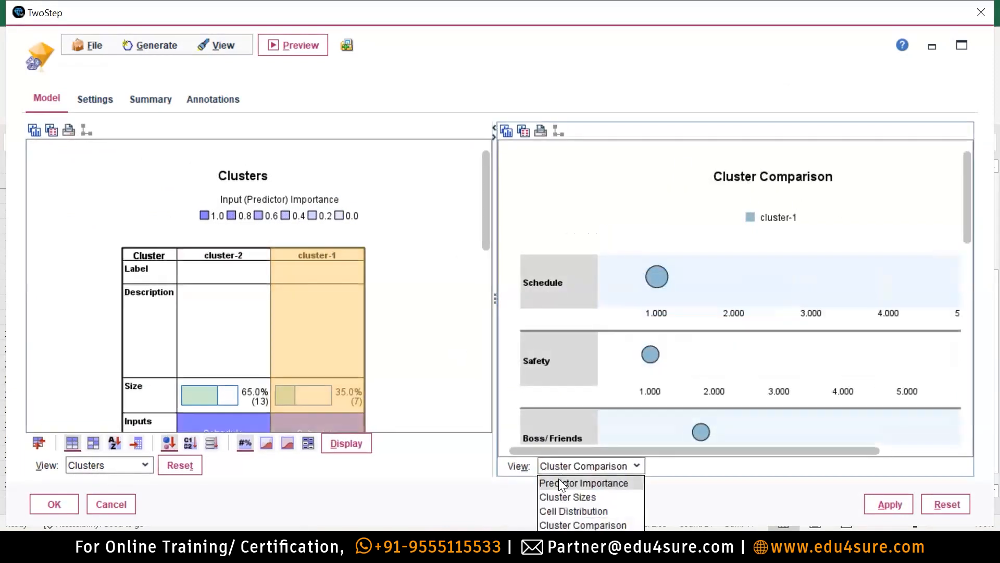
pyautogui.click(558, 479)
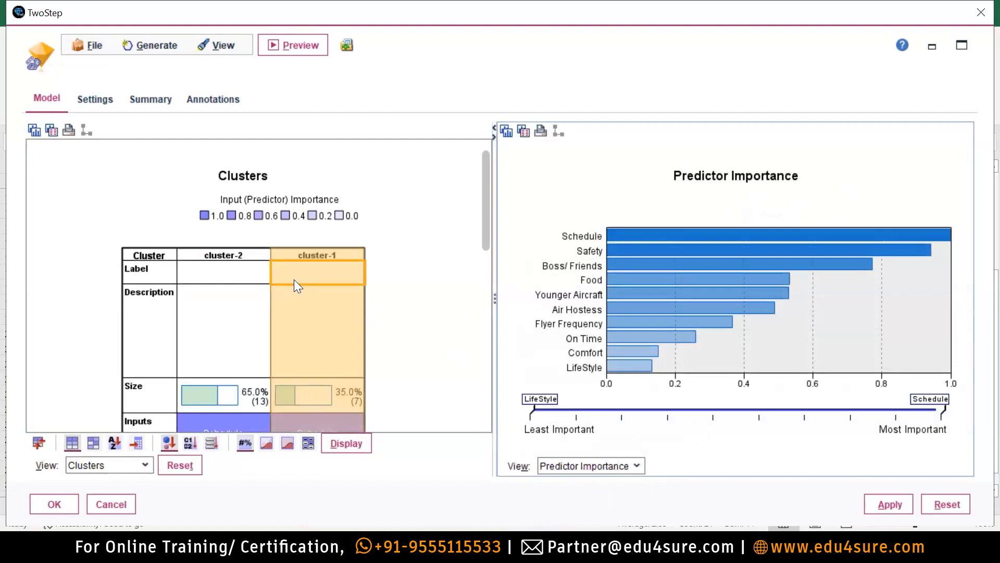
pyautogui.keyDown('ctrl'); pyautogui.click(241, 254); pyautogui.keyUp('ctrl')
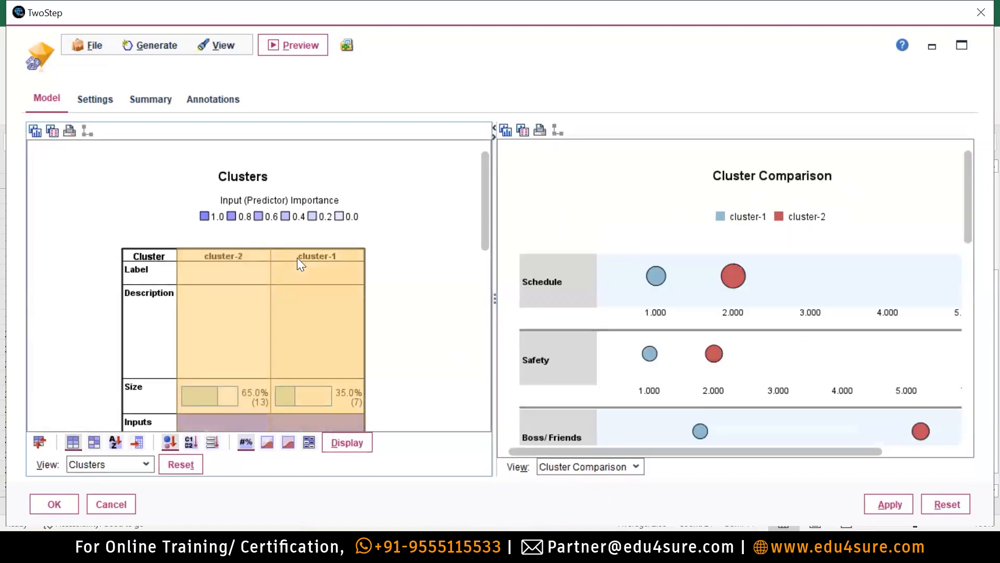
pyautogui.click(315, 255)
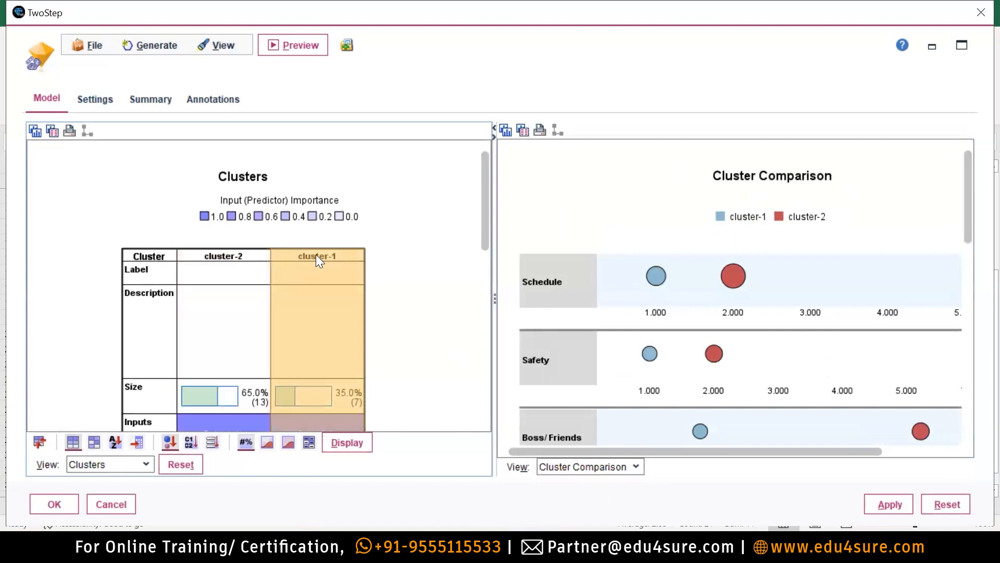
pyautogui.click(241, 257)
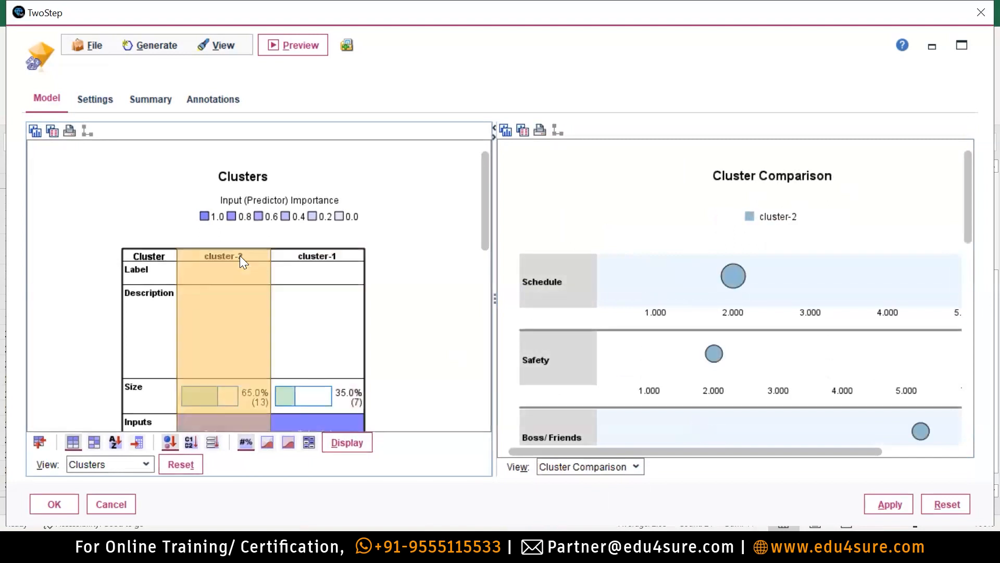
pyautogui.keyDown('ctrl'); pyautogui.click(337, 259); pyautogui.keyUp('ctrl')
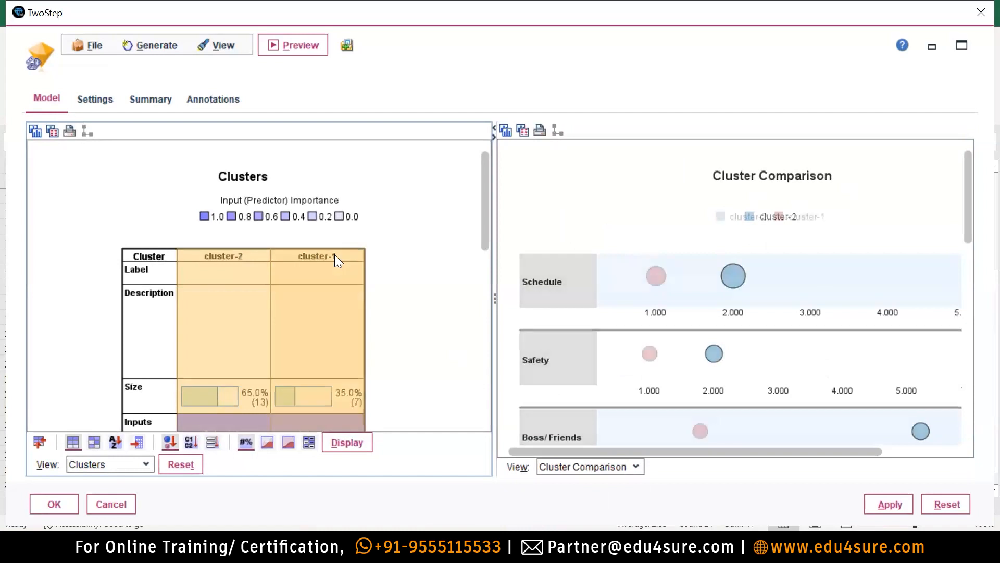
pyautogui.scroll(-1, 906, 343)
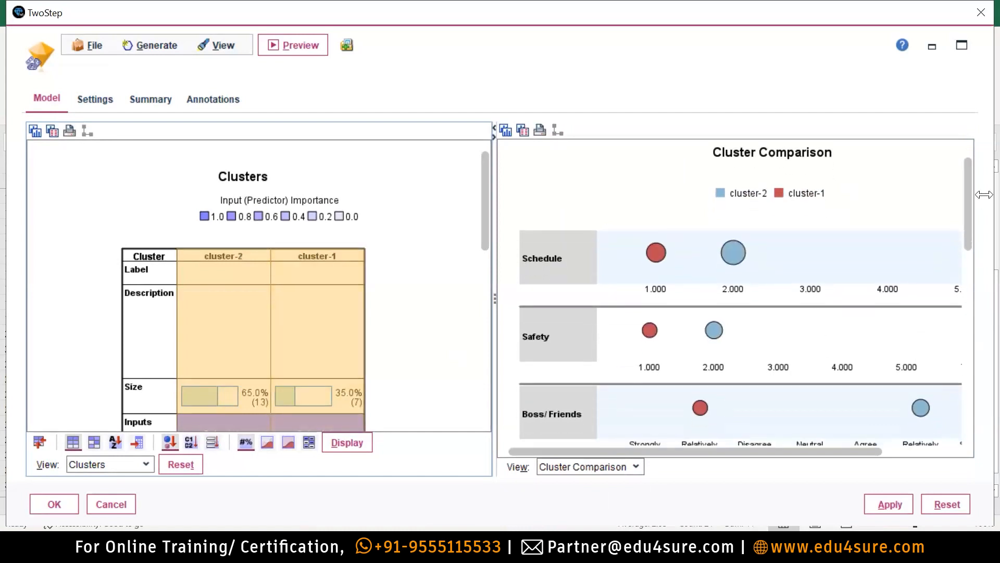
pyautogui.moveTo(966, 205)
pyautogui.mouseDown()
pyautogui.moveTo(958, 479)
pyautogui.moveTo(964, 208)
pyautogui.mouseUp()
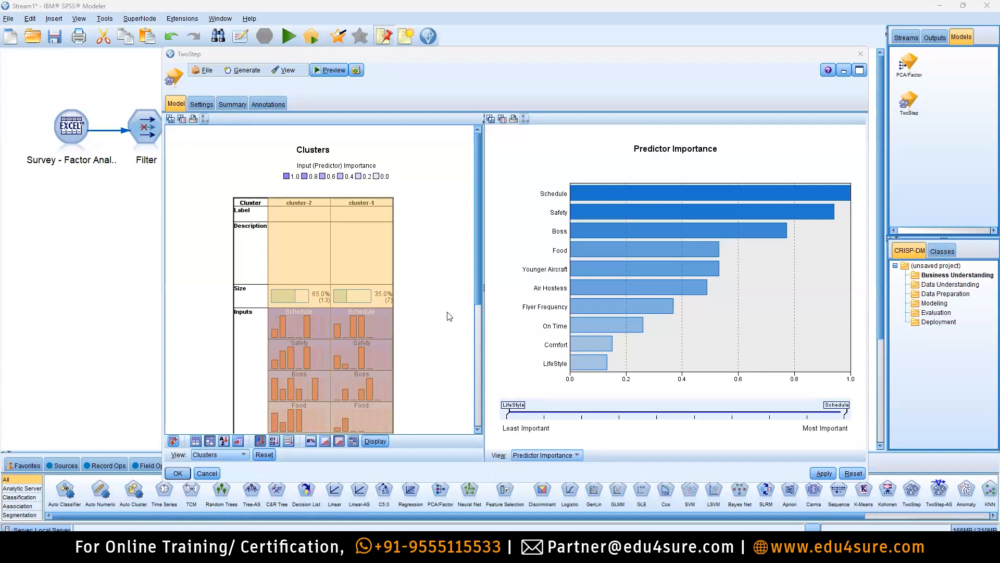
# Compare the cluster-2 and cluster-1 profiles, together and one at a time.
pyautogui.click(296, 202)
pyautogui.keyDown('ctrl'); pyautogui.click(336, 206); pyautogui.keyUp('ctrl')
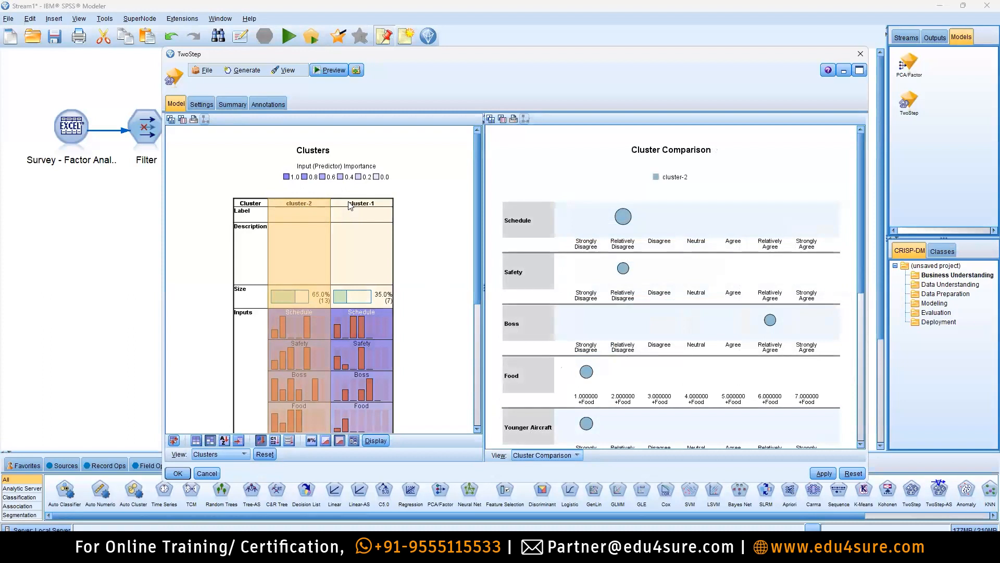
pyautogui.keyDown('ctrl'); pyautogui.click(349, 202); pyautogui.keyUp('ctrl')
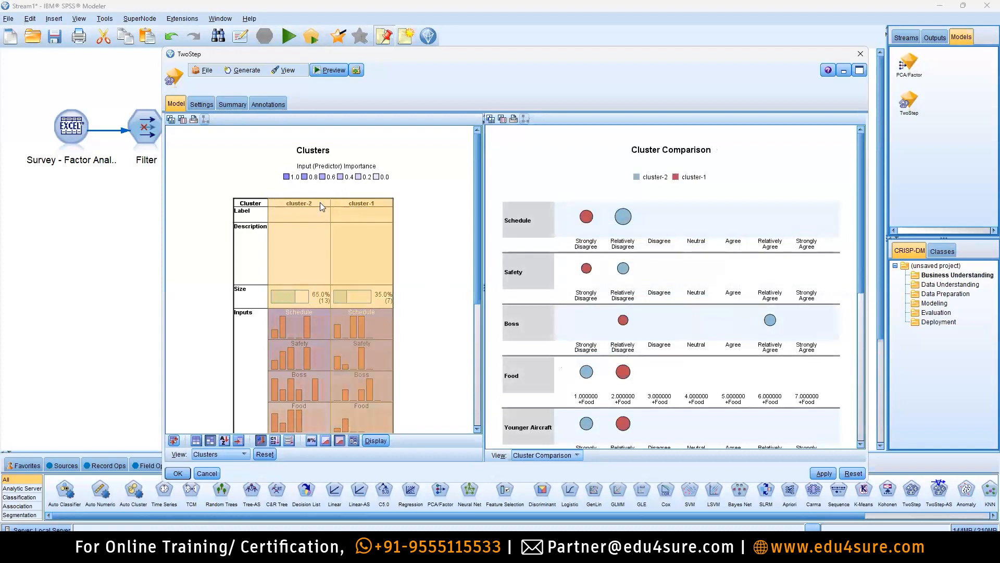
pyautogui.click(305, 203)
pyautogui.click(365, 204)
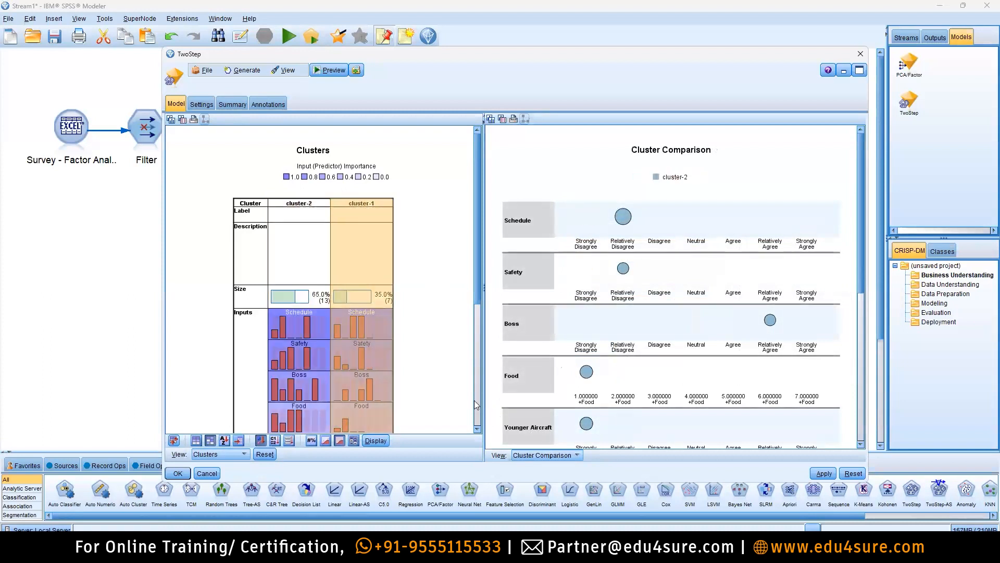
# Switch the right-hand view to the Predictor Importance chart.
pyautogui.click(544, 455)
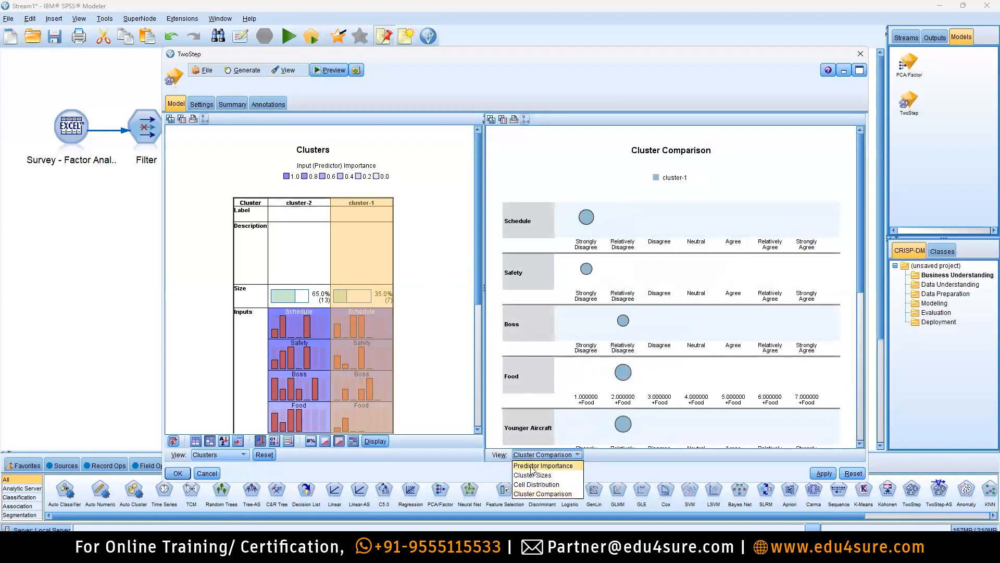
pyautogui.click(539, 463)
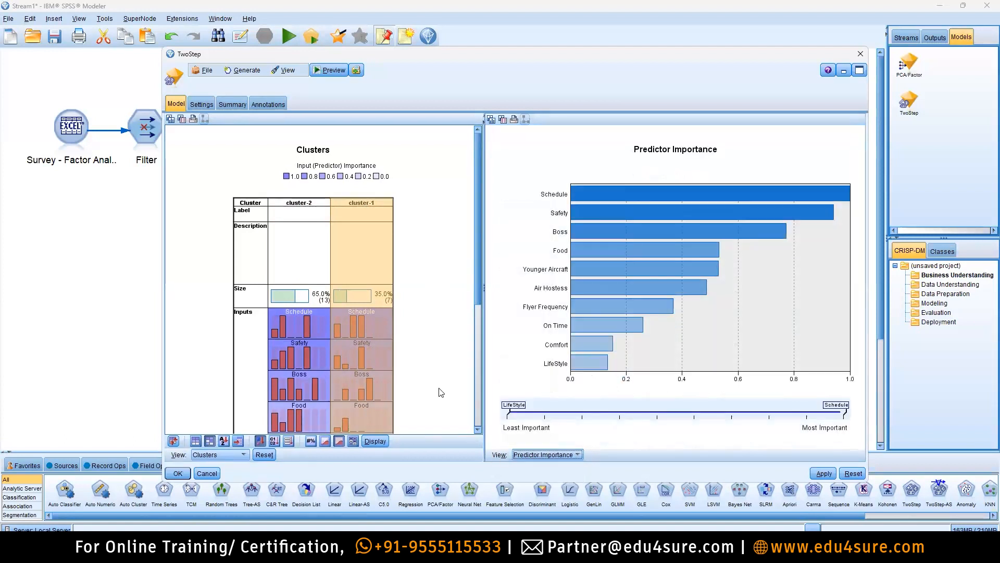
pyautogui.click(319, 205)
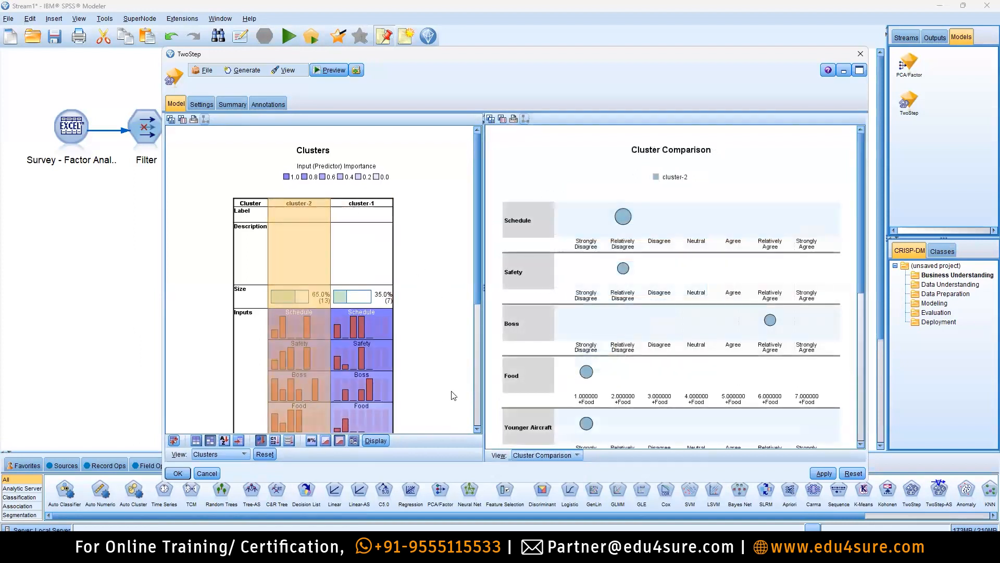
pyautogui.click(539, 456)
pyautogui.click(542, 469)
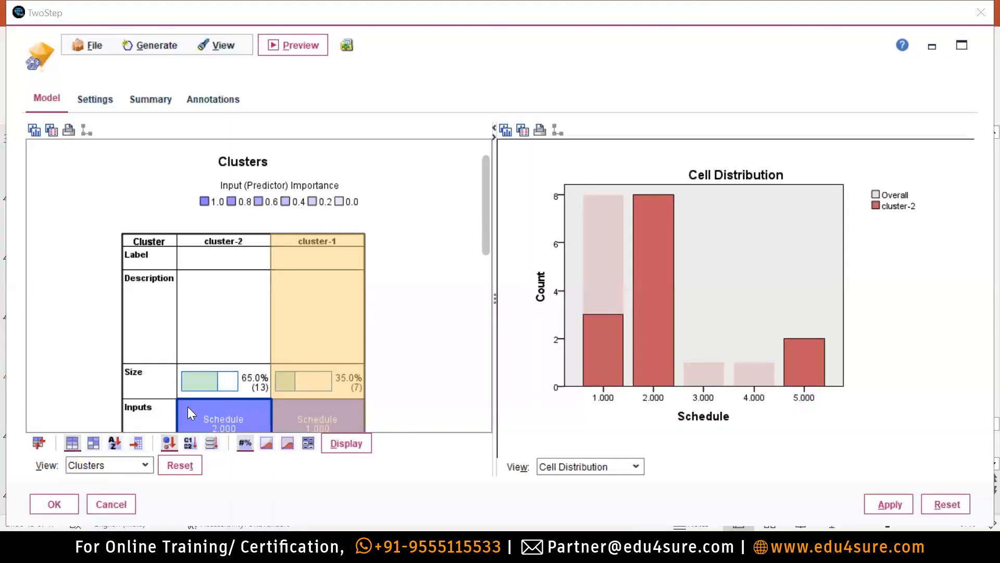
# Chart cluster-1's Schedule distribution: 5 at 1.000, one each at 3.000 and 4.000.
pyautogui.moveTo(190, 413)
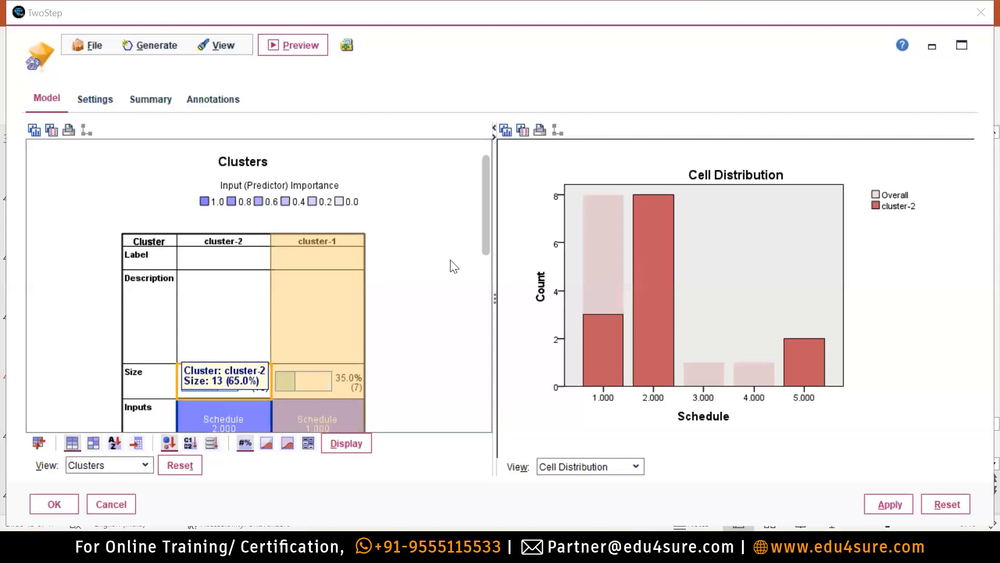
pyautogui.scroll(-1, 417, 297)
pyautogui.moveTo(489, 236); pyautogui.dragTo(473, 294)
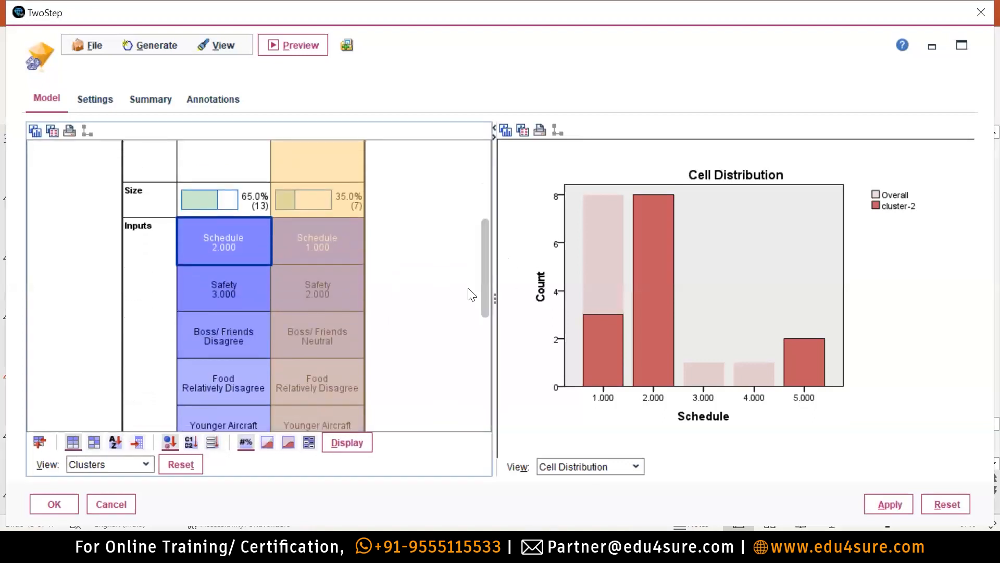
pyautogui.click(193, 224)
pyautogui.scroll(1, 229, 267)
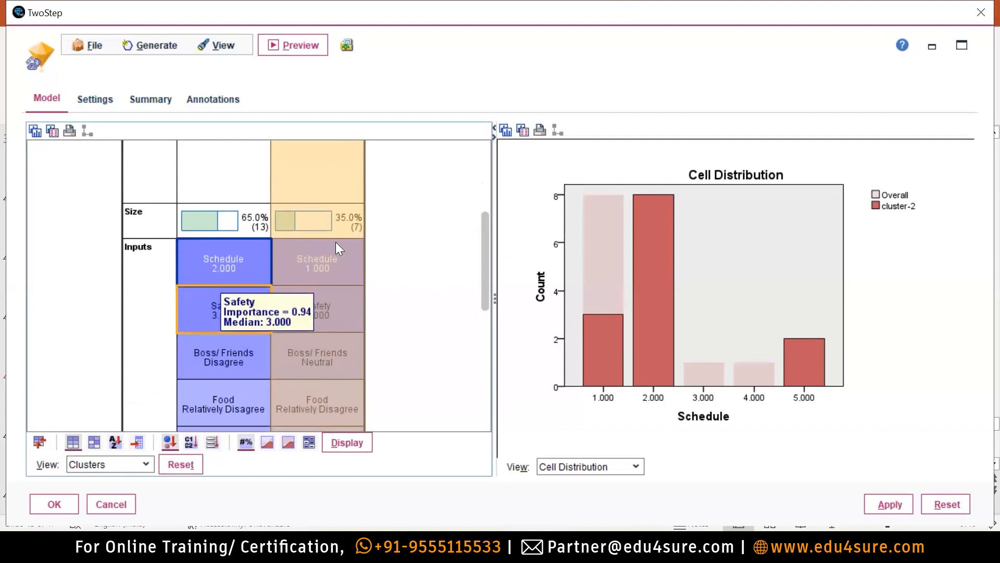
pyautogui.moveTo(483, 204); pyautogui.dragTo(480, 261)
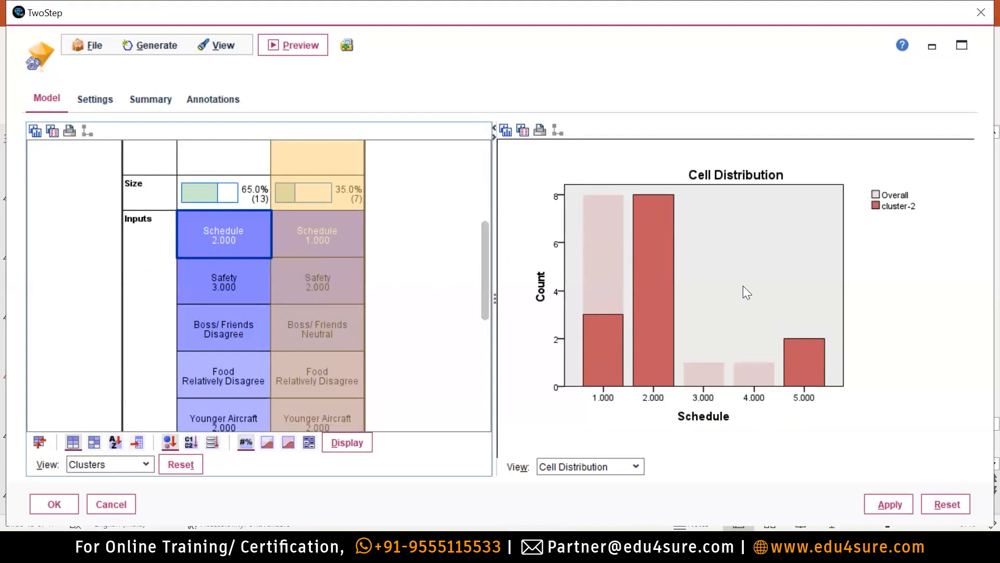
pyautogui.moveTo(327, 216)
pyautogui.click(358, 225)
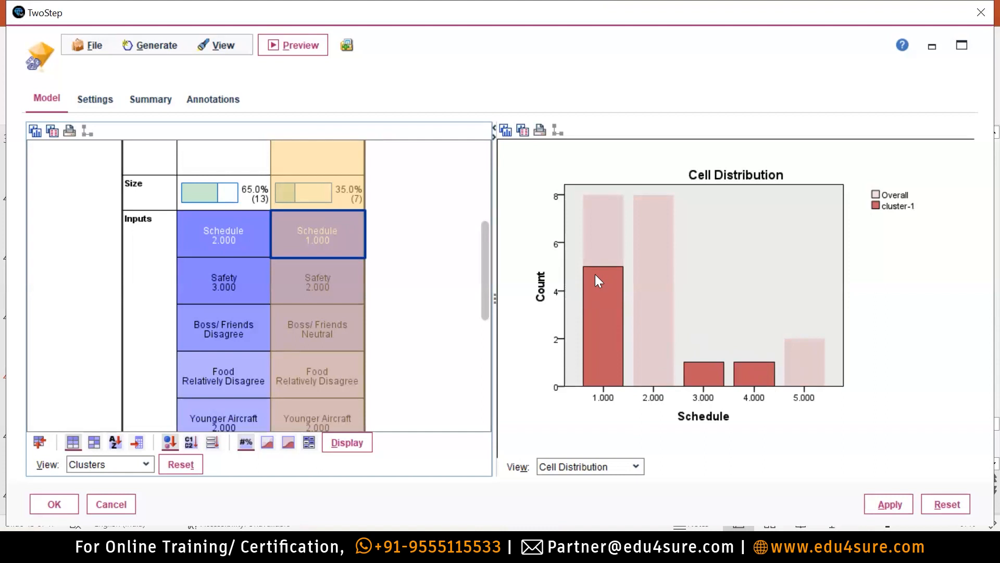
pyautogui.click(205, 215)
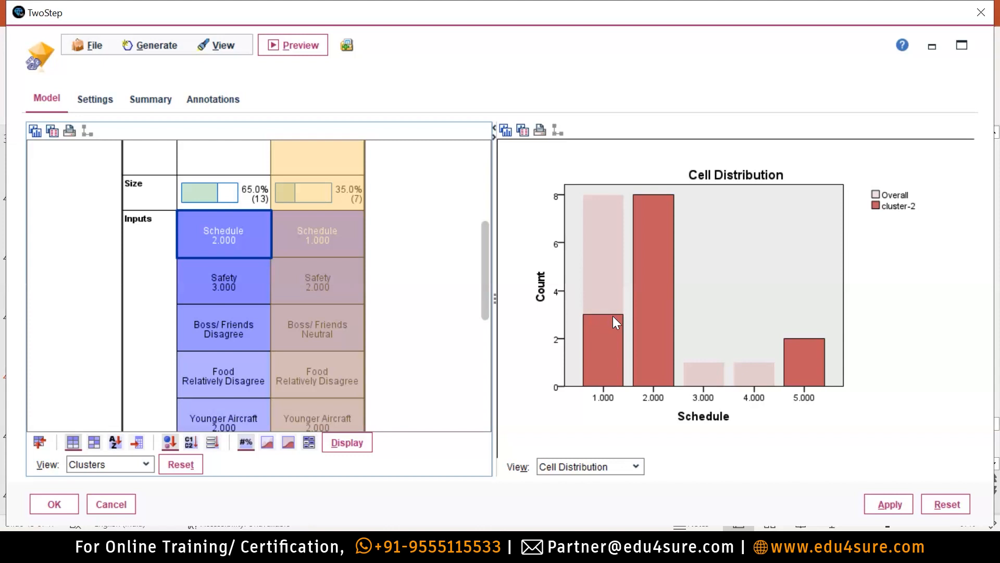
pyautogui.click(327, 232)
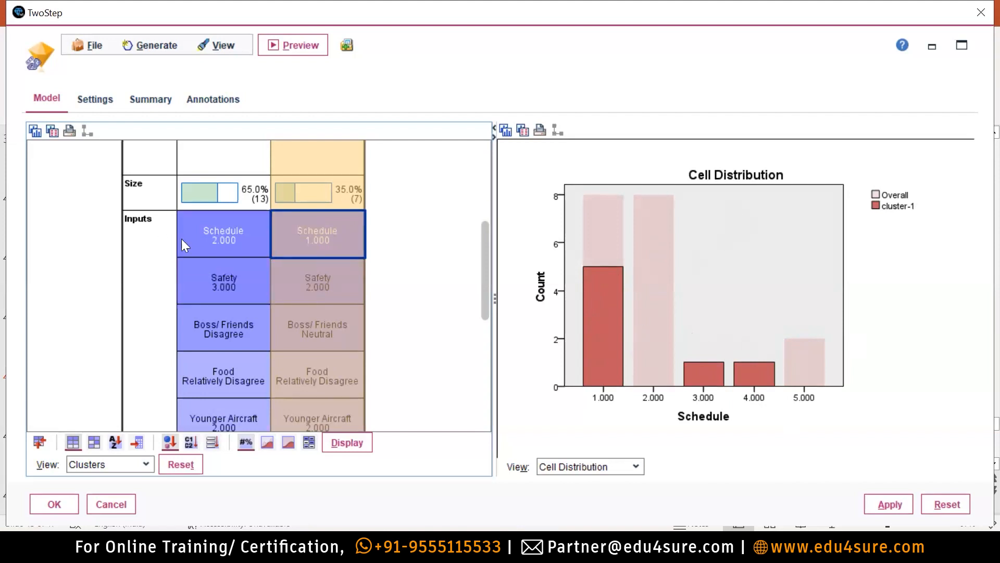
# Chart the Safety distributions for cluster-2, then cluster-1 (3 at 1.000, 1 at 2.000, 3 at 4.000).
pyautogui.moveTo(178, 235)
pyautogui.click(208, 274)
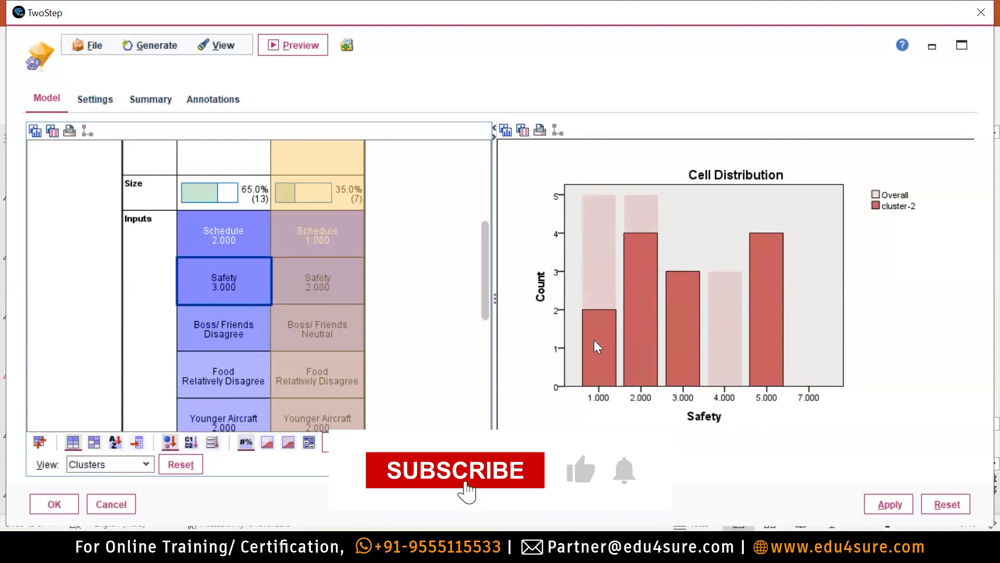
pyautogui.click(336, 291)
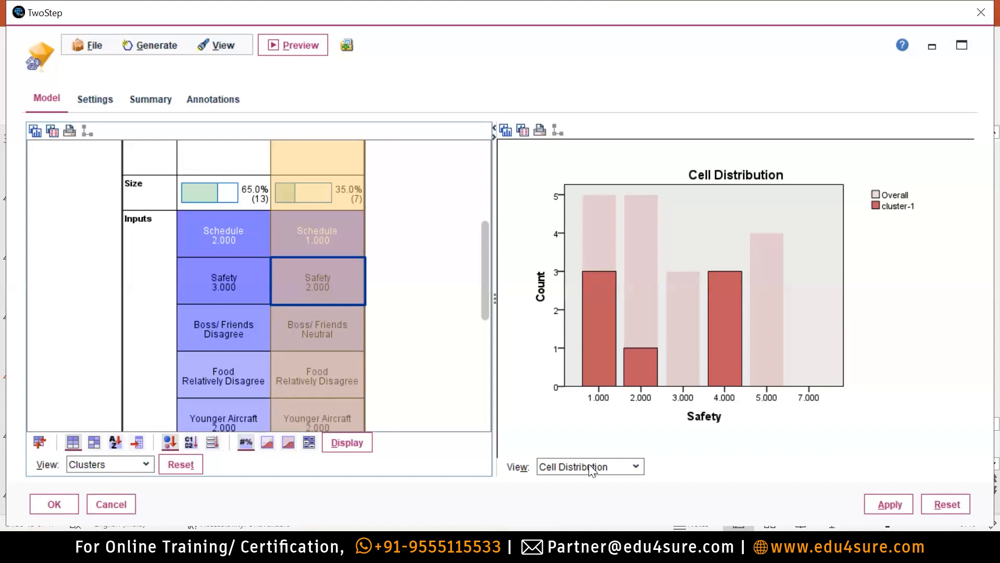
pyautogui.moveTo(193, 267)
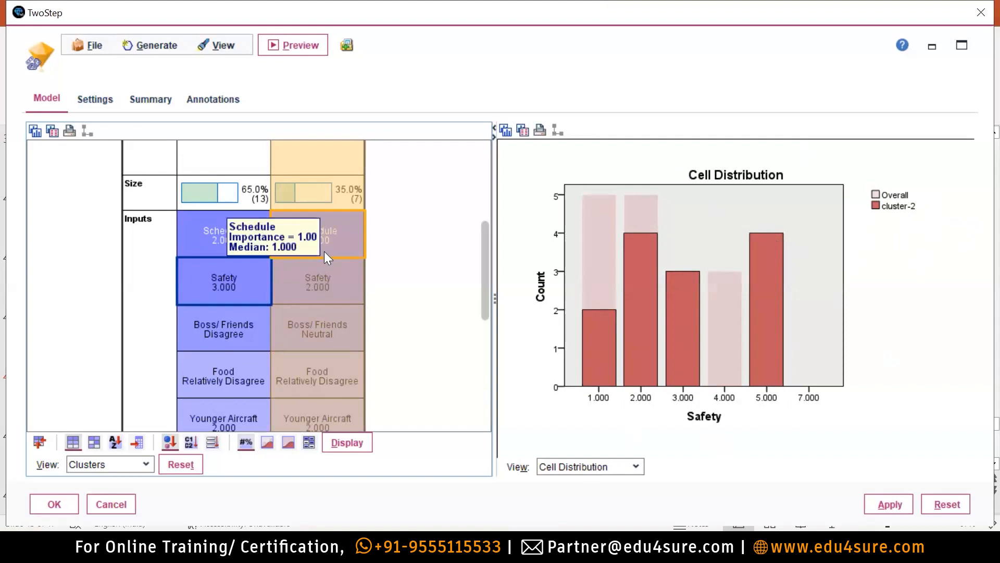
pyautogui.click(344, 274)
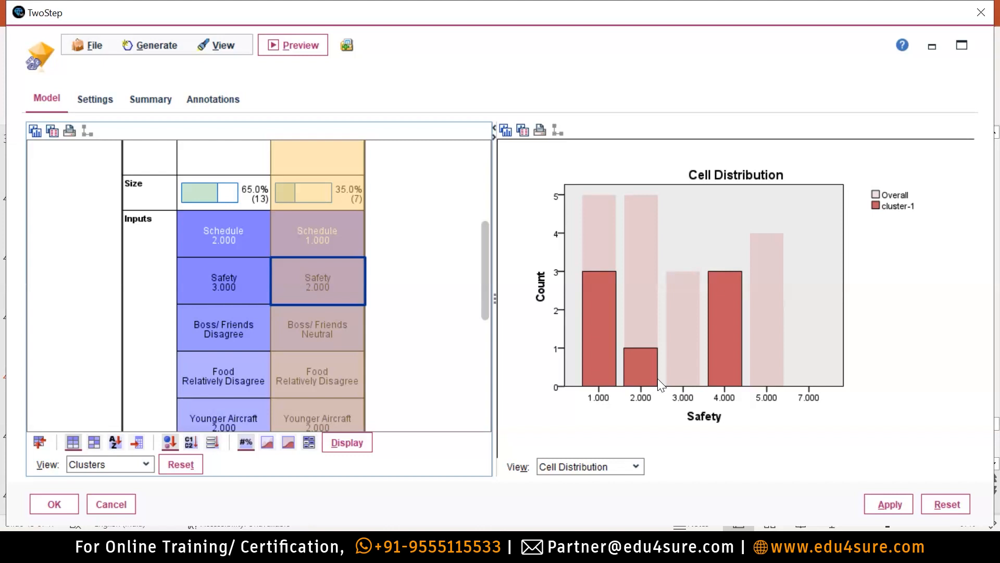
pyautogui.moveTo(194, 286)
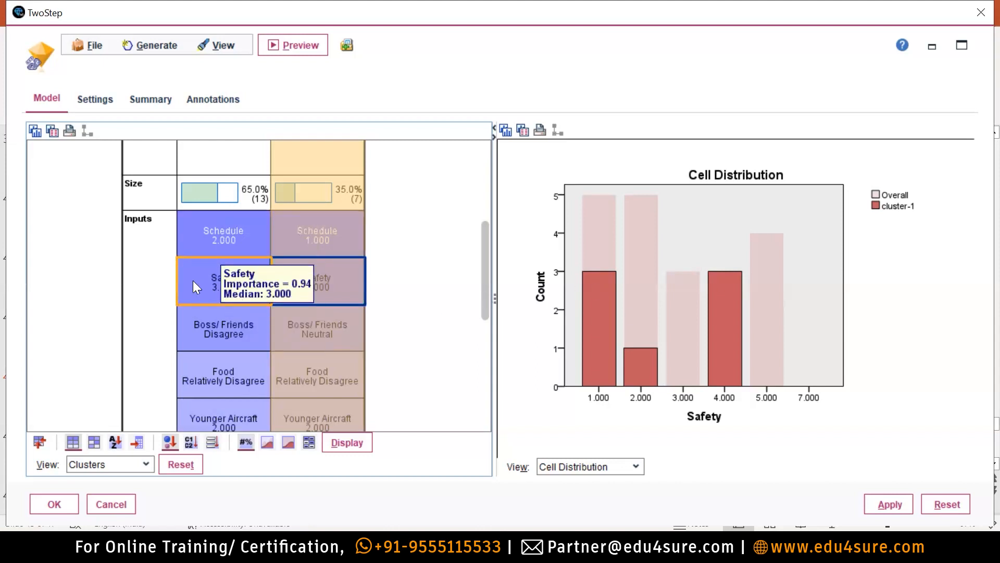
pyautogui.click(219, 275)
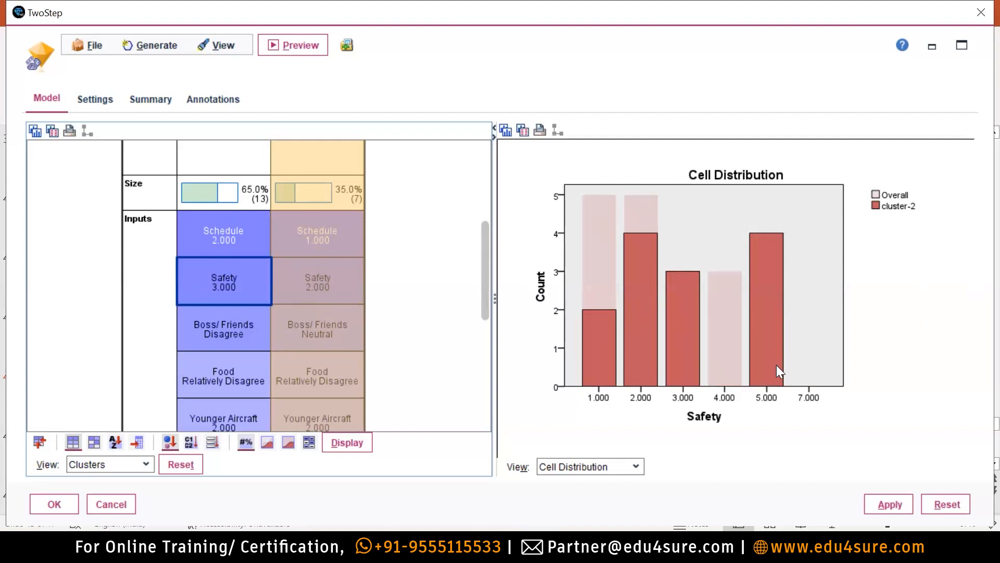
pyautogui.moveTo(303, 267)
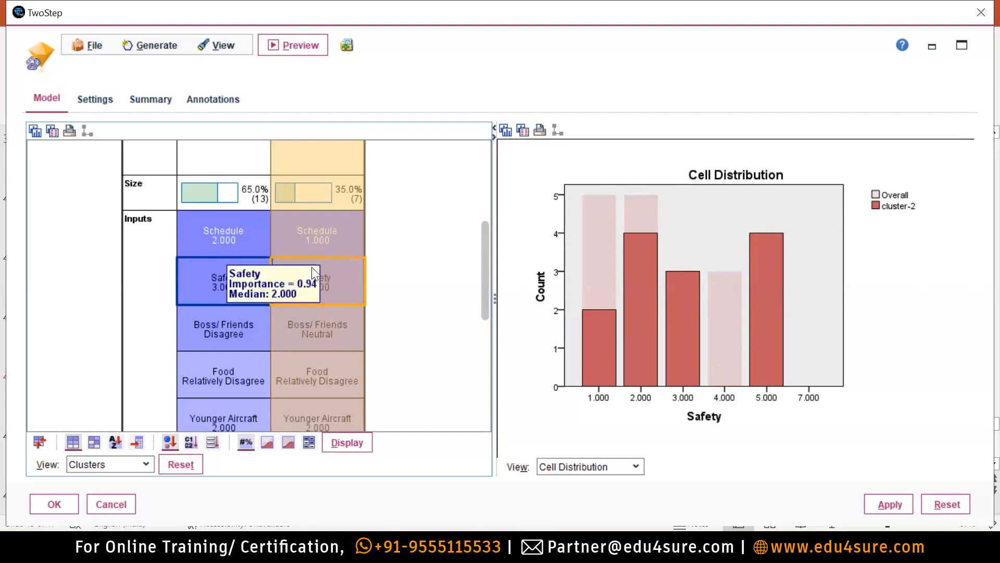
pyautogui.click(345, 263)
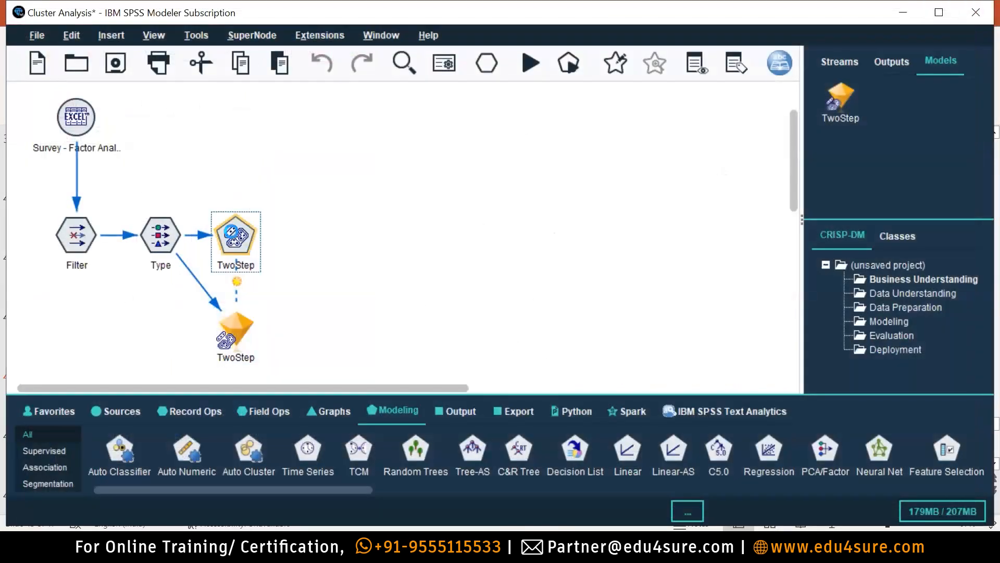
# Set the TwoStep node to a specified 3 clusters, run it, and dismiss the errors.
pyautogui.doubleClick(234, 241)
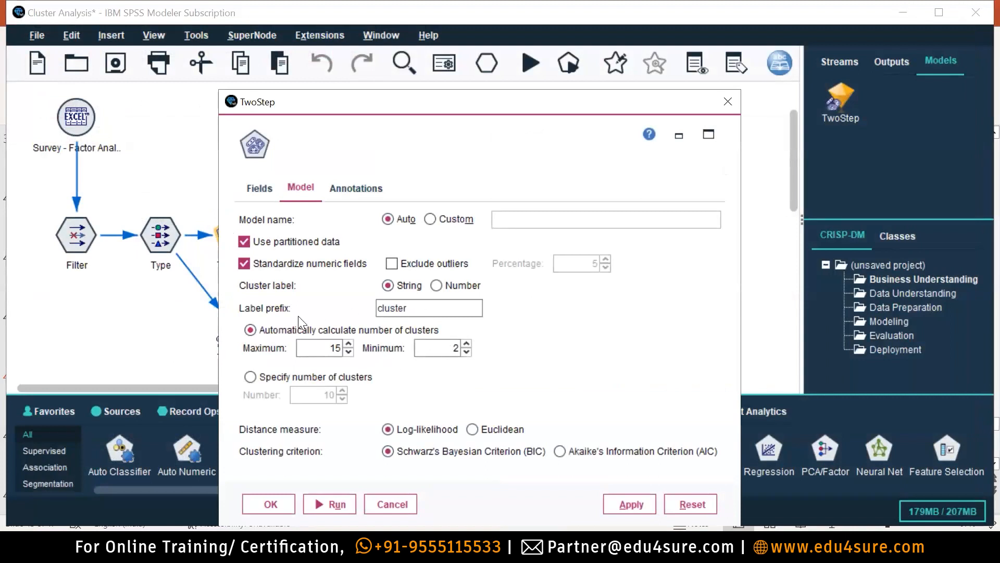
pyautogui.click(250, 377)
pyautogui.moveTo(314, 395); pyautogui.dragTo(335, 395)
pyautogui.write('3')
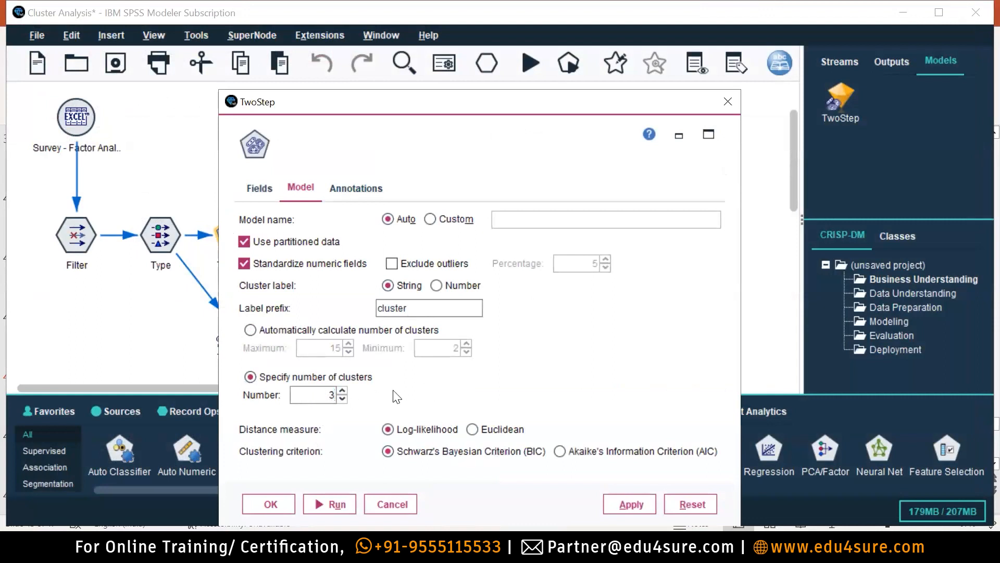
pyautogui.click(320, 500)
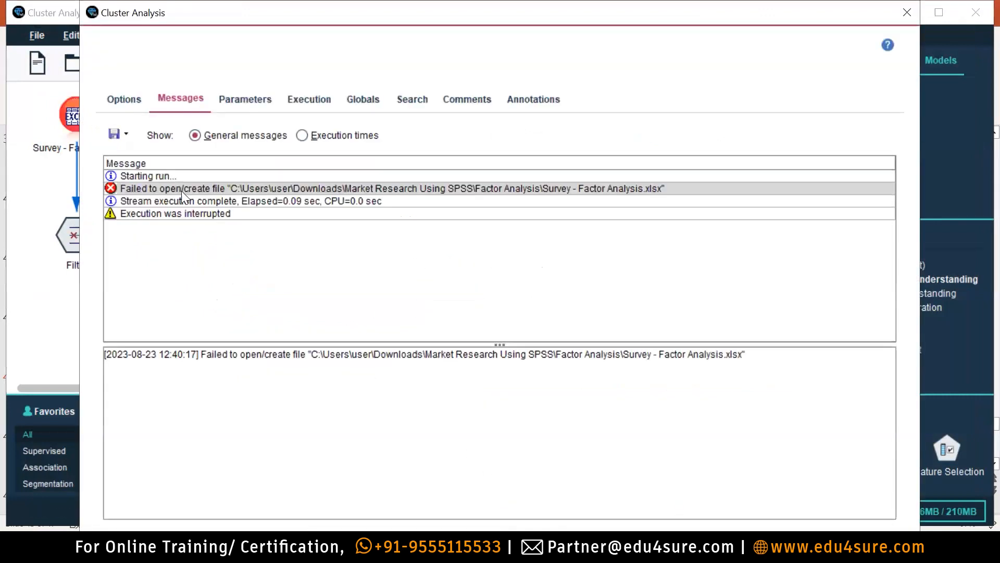
pyautogui.hotkey('alt', 'F4')
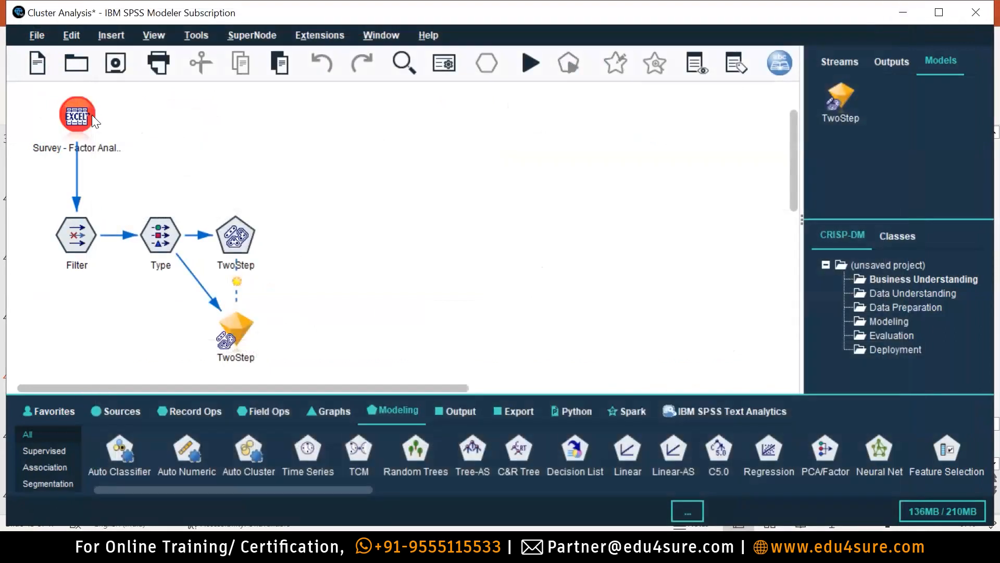
# Re-select the survey workbook as the Excel source's import file.
pyautogui.doubleClick(90, 115)
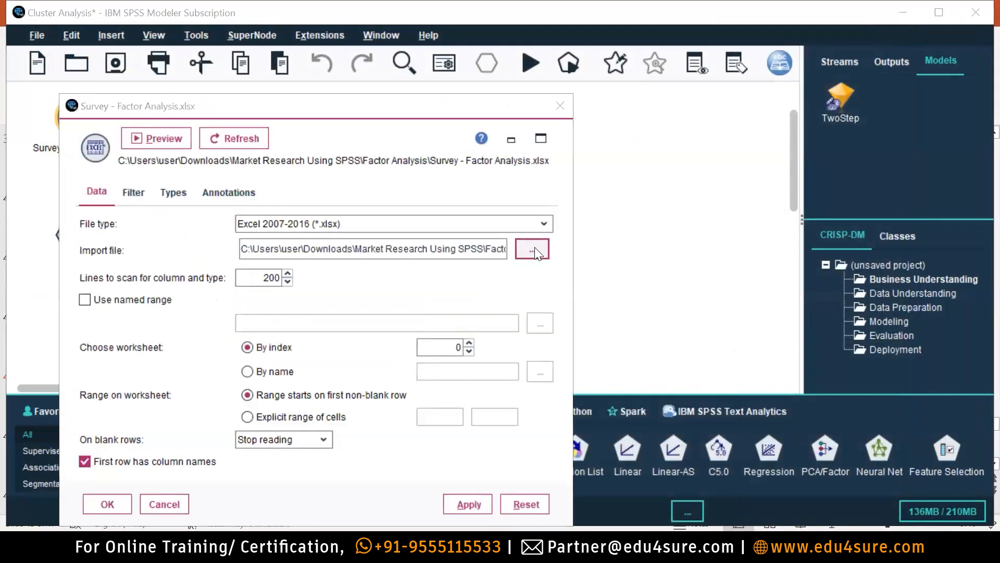
pyautogui.click(530, 250)
pyautogui.click(432, 85)
pyautogui.click(646, 461)
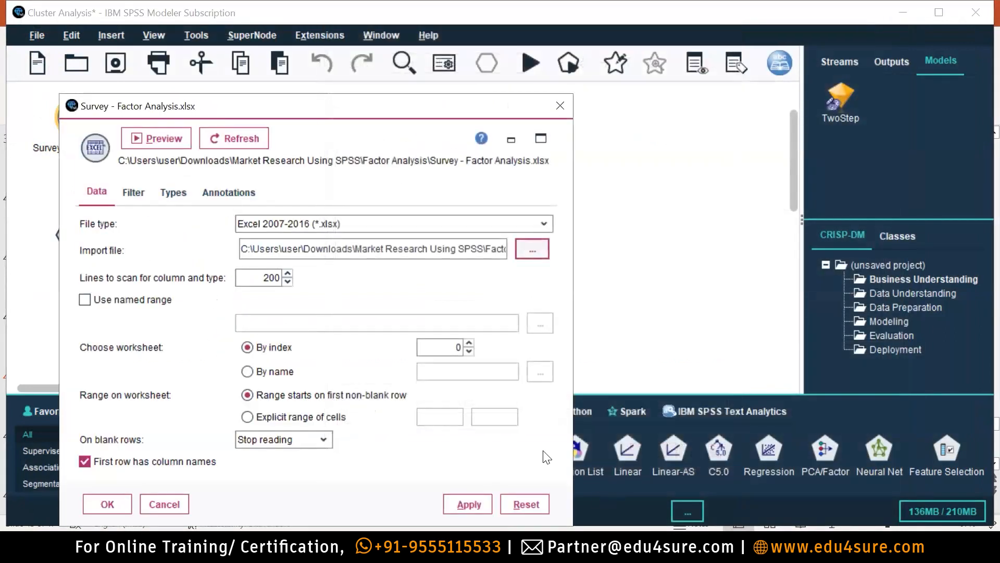
pyautogui.click(115, 506)
# Rerun the stream, dismiss the errors, and open the Type node's settings.
pyautogui.click(529, 62)
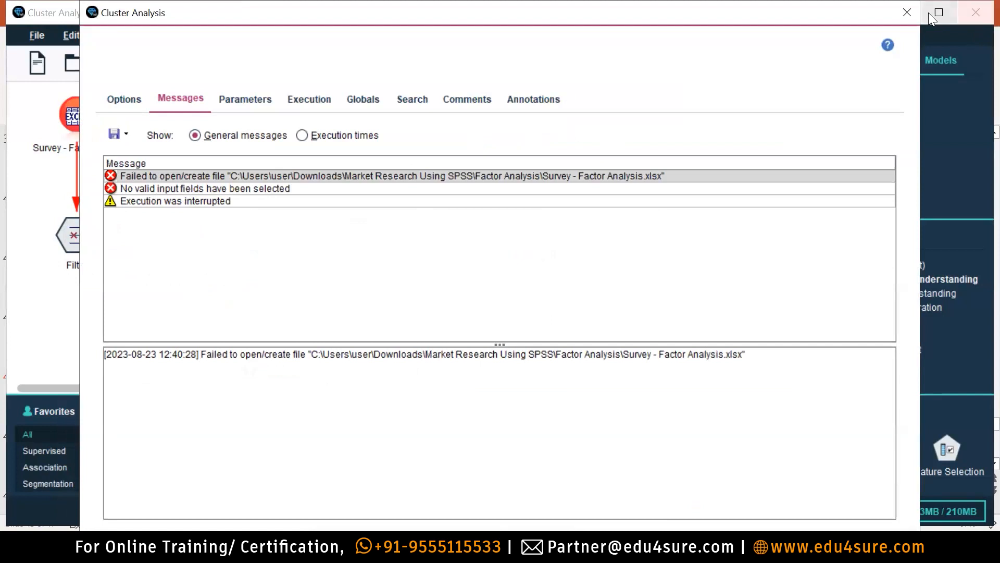
pyautogui.press('Escape')
pyautogui.doubleClick(165, 229)
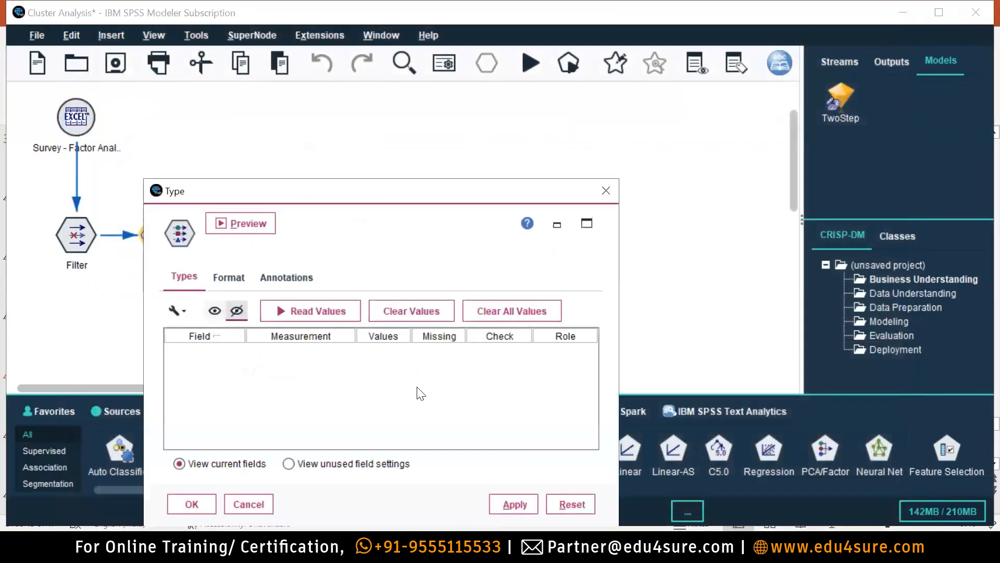
# Close the Type node settings after briefly reopening them.
pyautogui.click(604, 191)
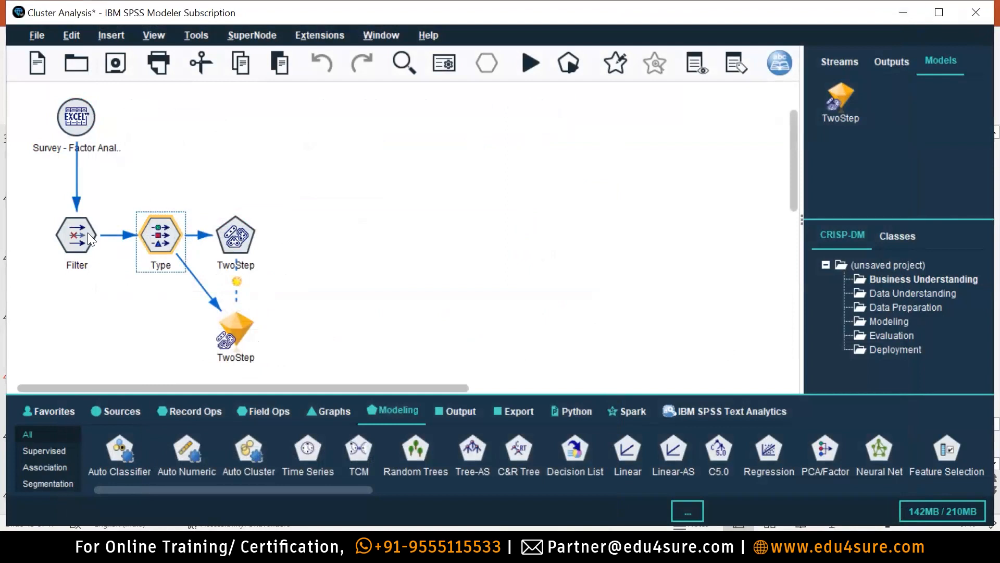
pyautogui.doubleClick(146, 235)
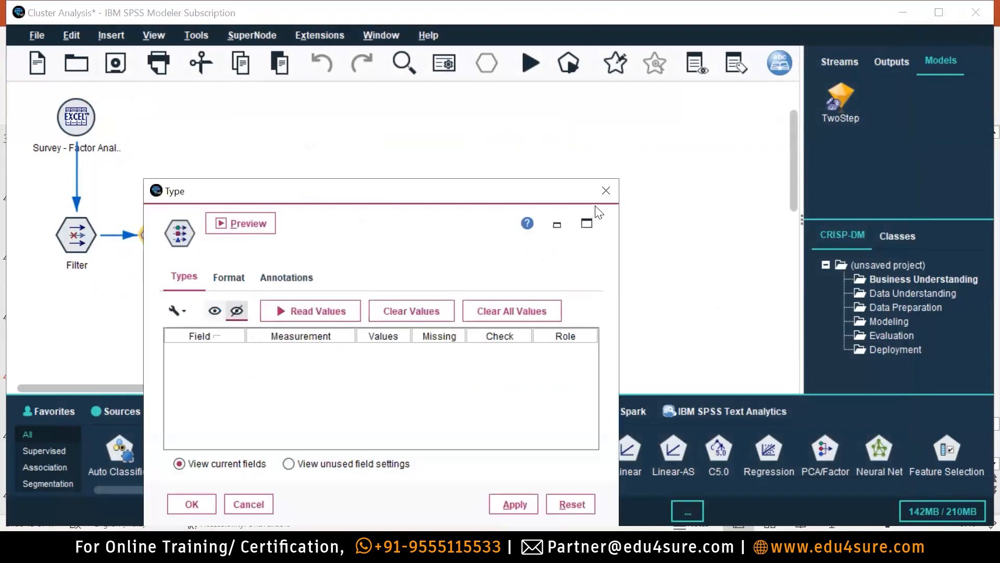
pyautogui.click(603, 190)
# Check the open streams list, then quit Modeler without saving changes.
pyautogui.click(901, 61)
pyautogui.click(839, 61)
pyautogui.click(864, 103)
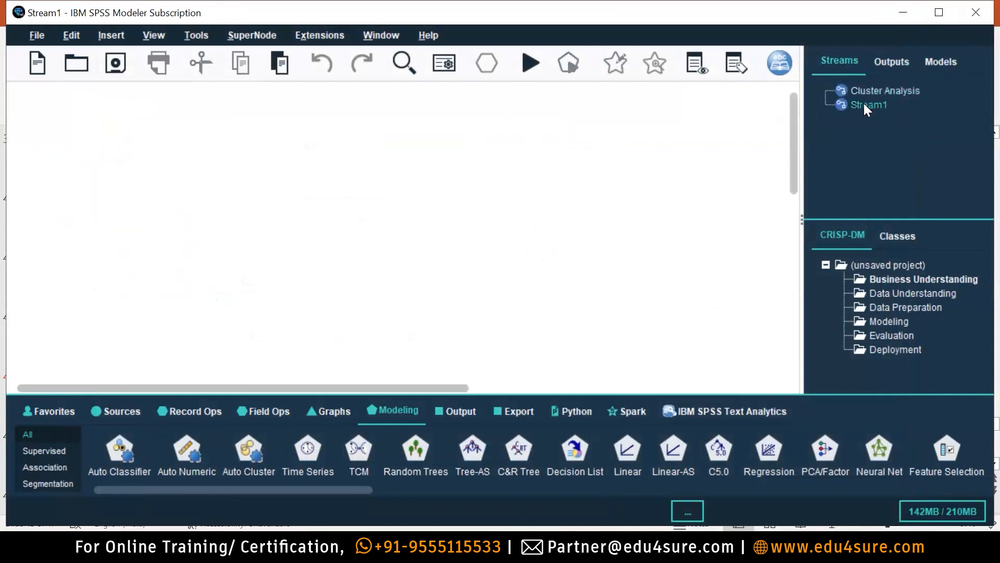
pyautogui.click(870, 90)
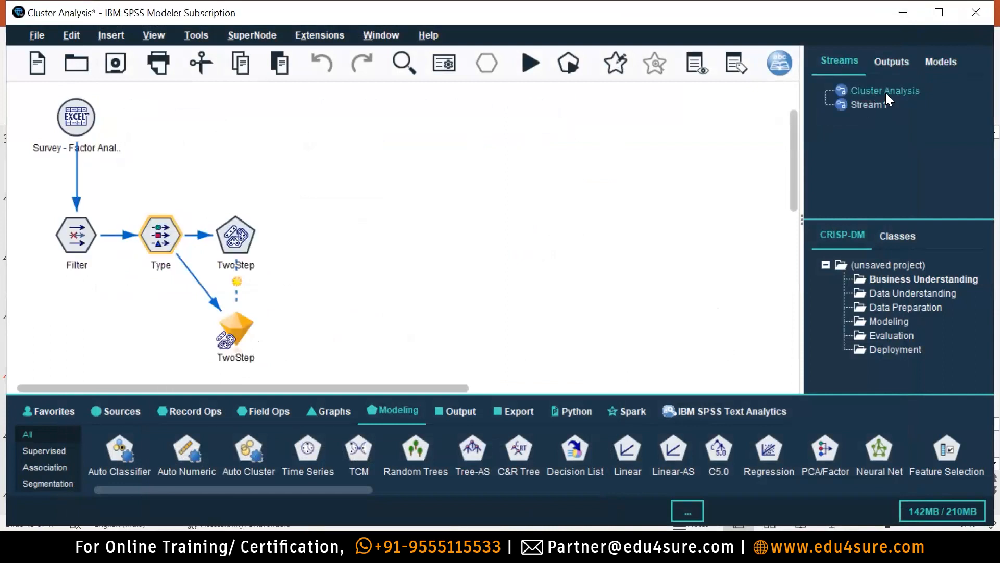
pyautogui.click(975, 12)
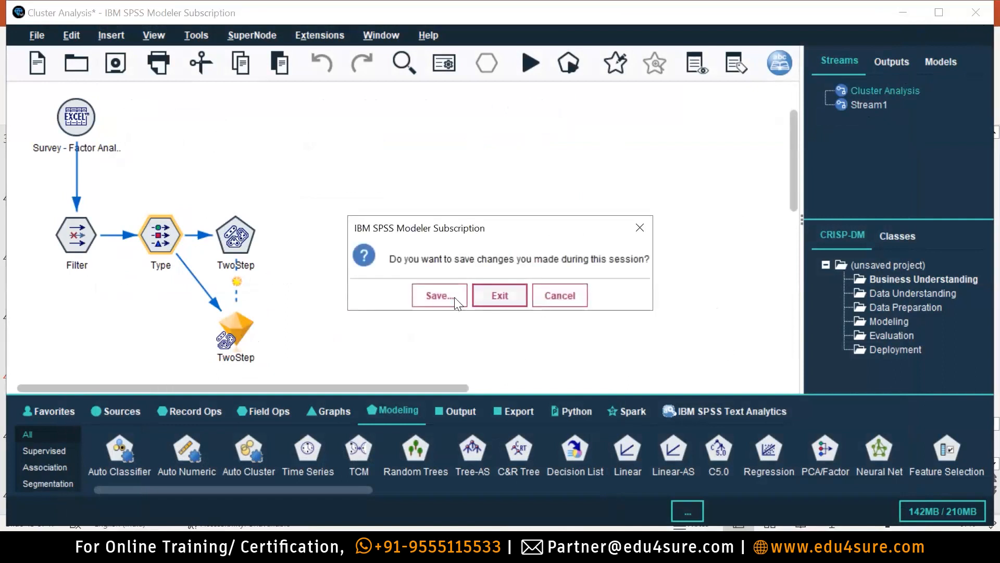
pyautogui.click(501, 295)
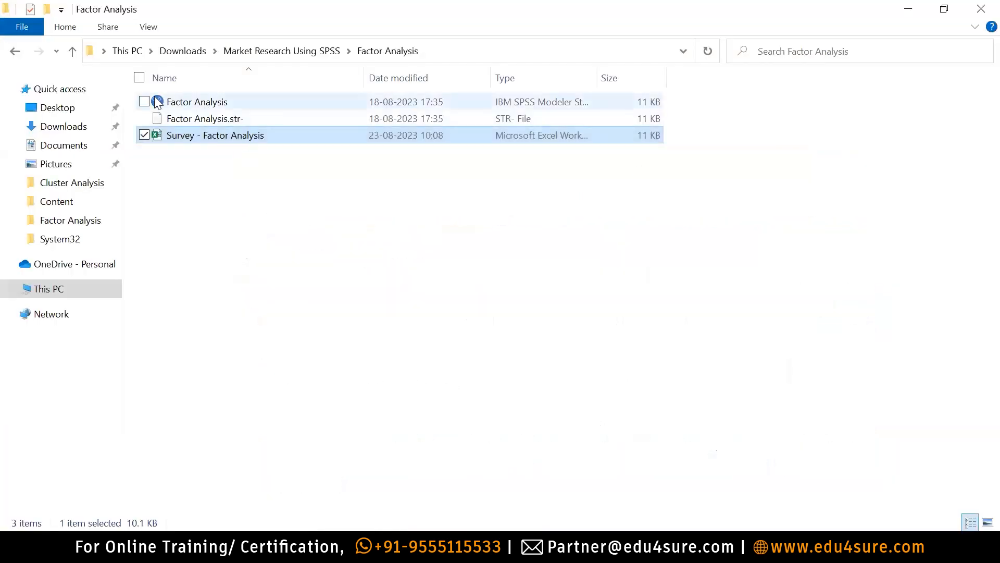
# Open the Cluster Analysis stream from its folder and enter the IBMid at sign-in.
pyautogui.click(72, 50)
pyautogui.doubleClick(208, 103)
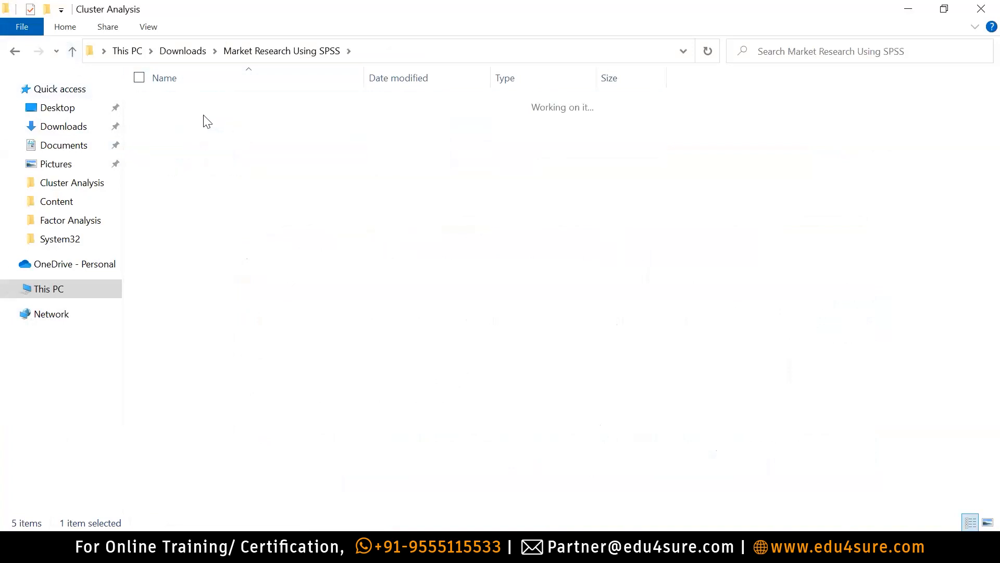
pyautogui.doubleClick(207, 104)
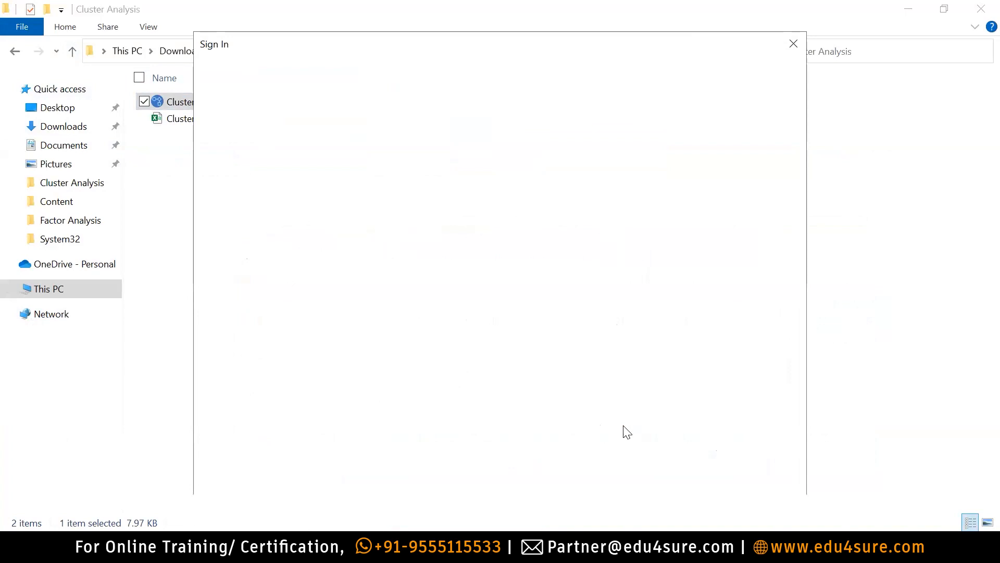
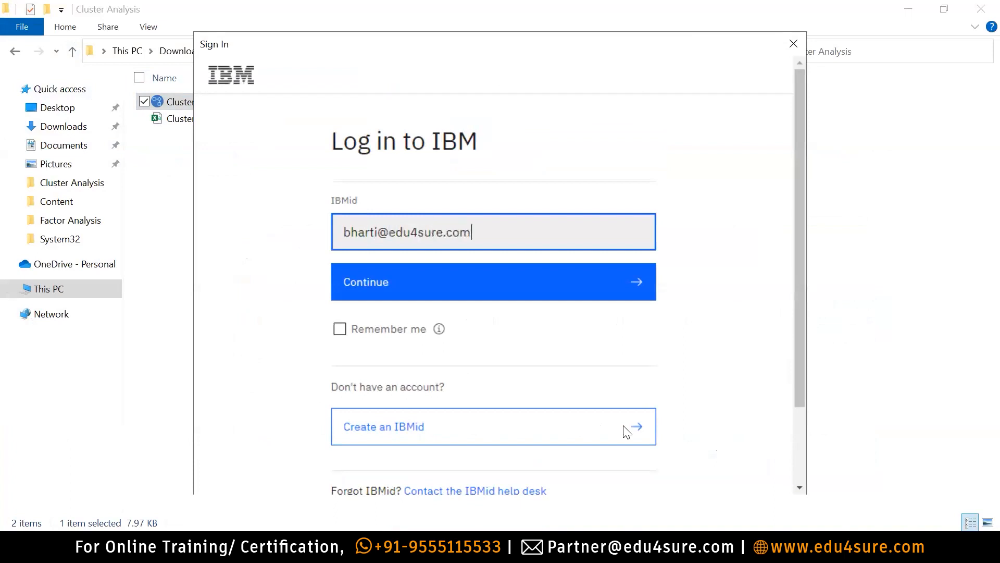
# Continue with the IBMid, enter the account password, and log in.
pyautogui.click(419, 290)
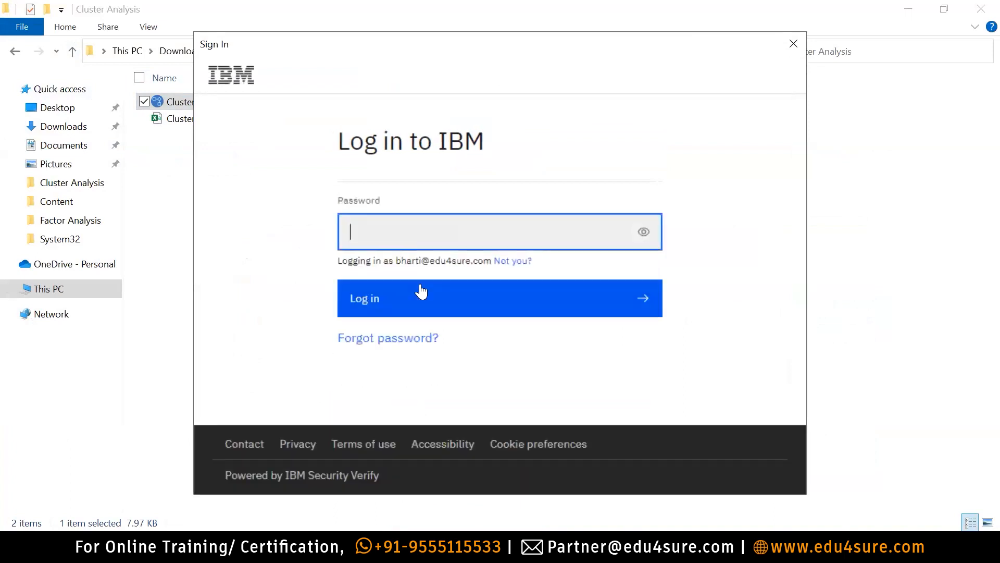
pyautogui.write('••••••••••••••')
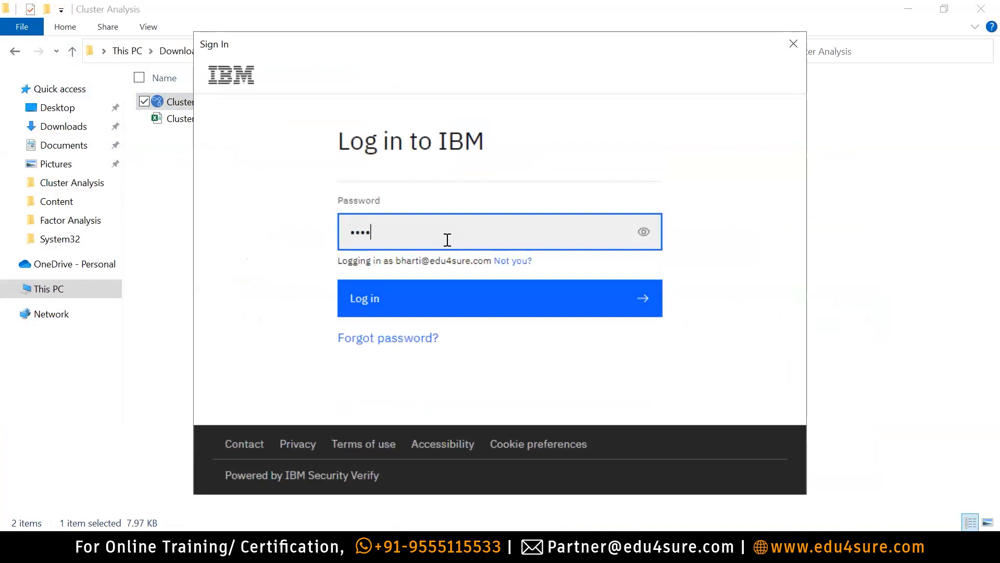
pyautogui.write('••••••')
pyautogui.click(437, 304)
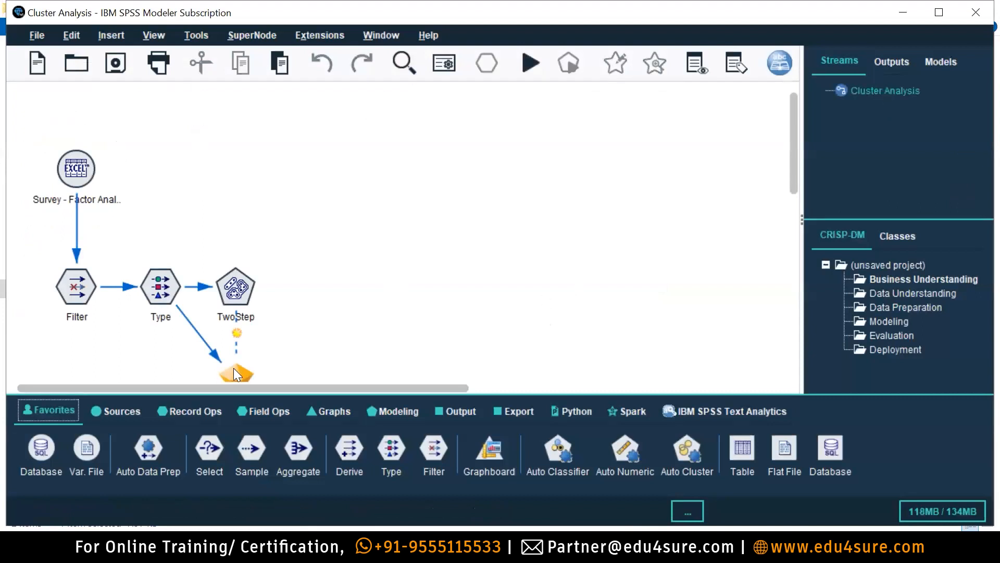
# Set the TwoStep node to Specify number of clusters with Number 3, then apply.
pyautogui.scroll(-1, 233, 368)
pyautogui.doubleClick(246, 264)
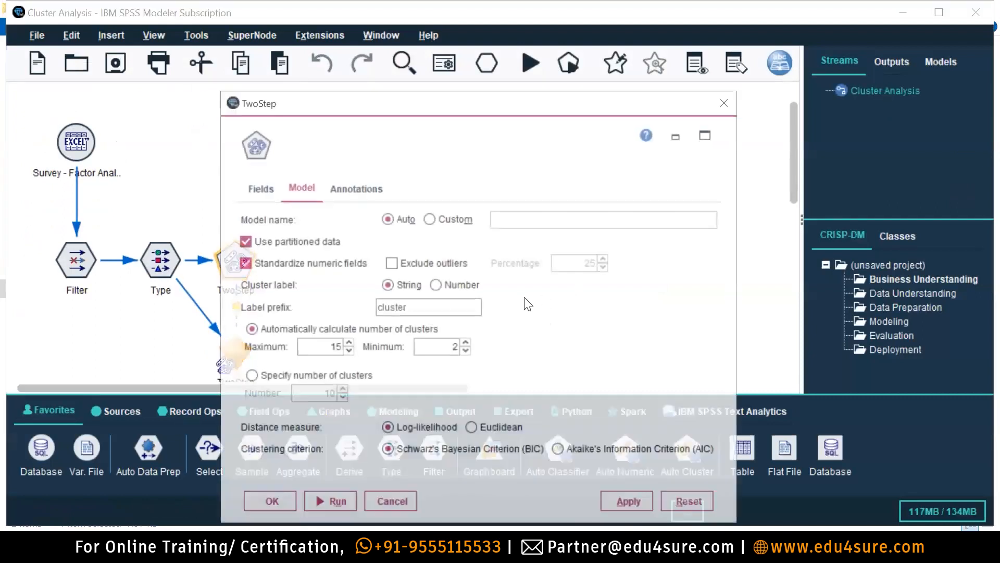
pyautogui.click(251, 375)
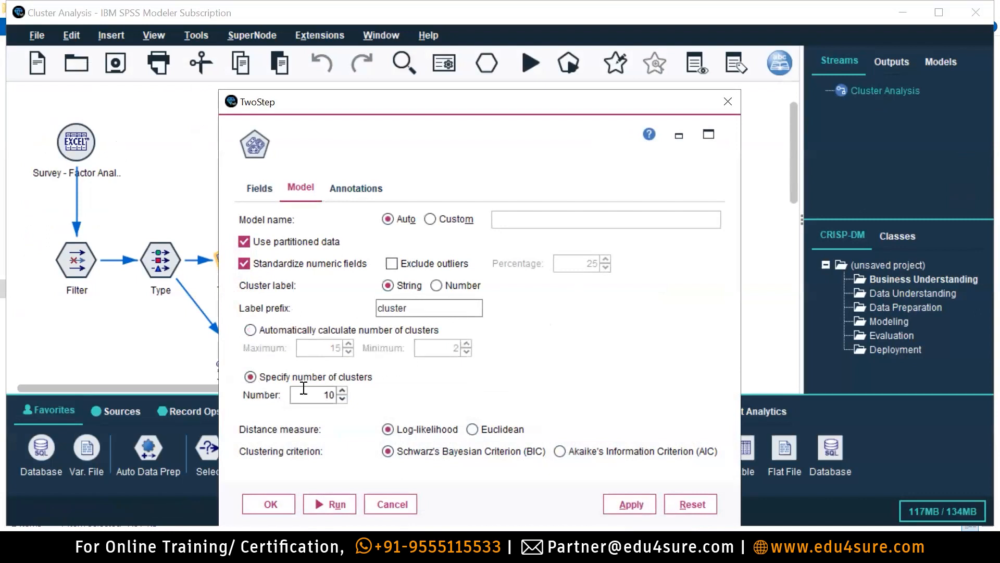
pyautogui.moveTo(324, 392); pyautogui.dragTo(360, 393)
pyautogui.write('3')
pyautogui.click(622, 504)
pyautogui.click(269, 505)
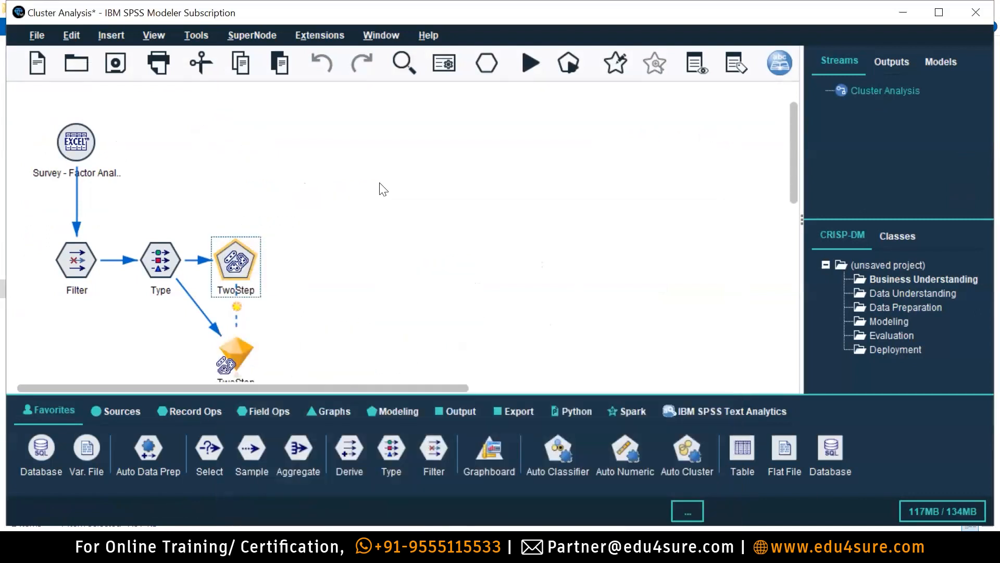
# Run the stream, close the file-error messages, and open the Survey Excel source settings.
pyautogui.click(535, 66)
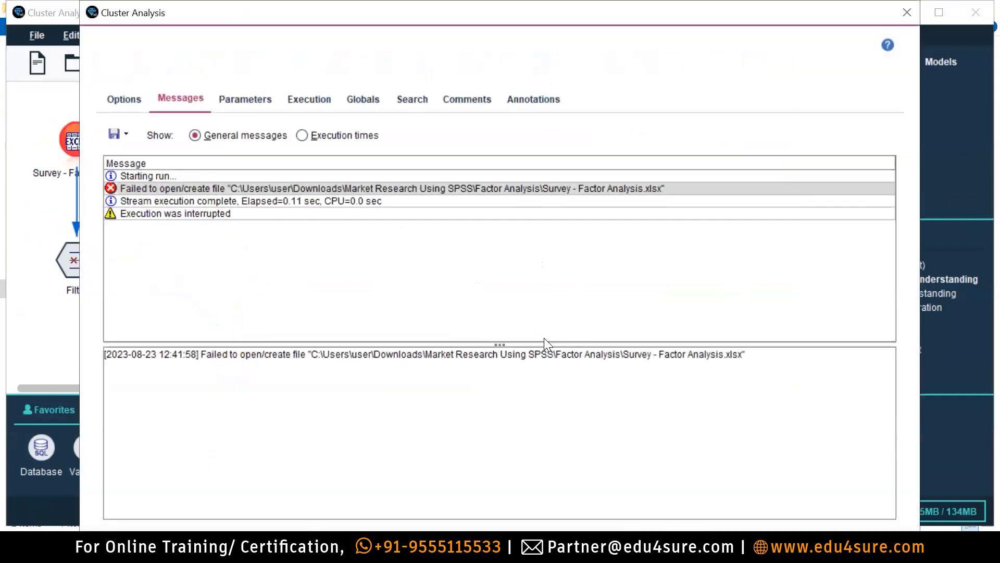
pyautogui.click(907, 12)
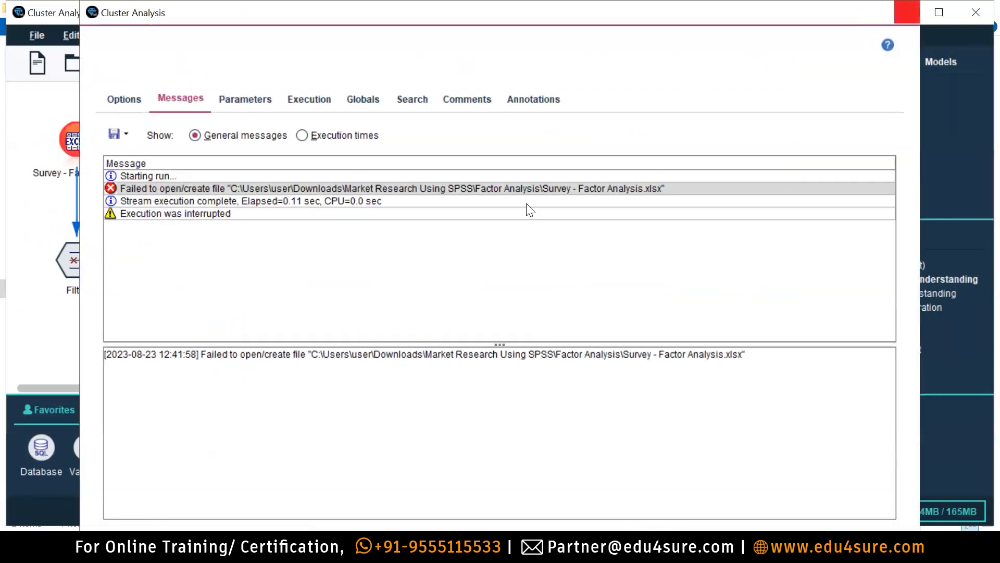
pyautogui.click(93, 141)
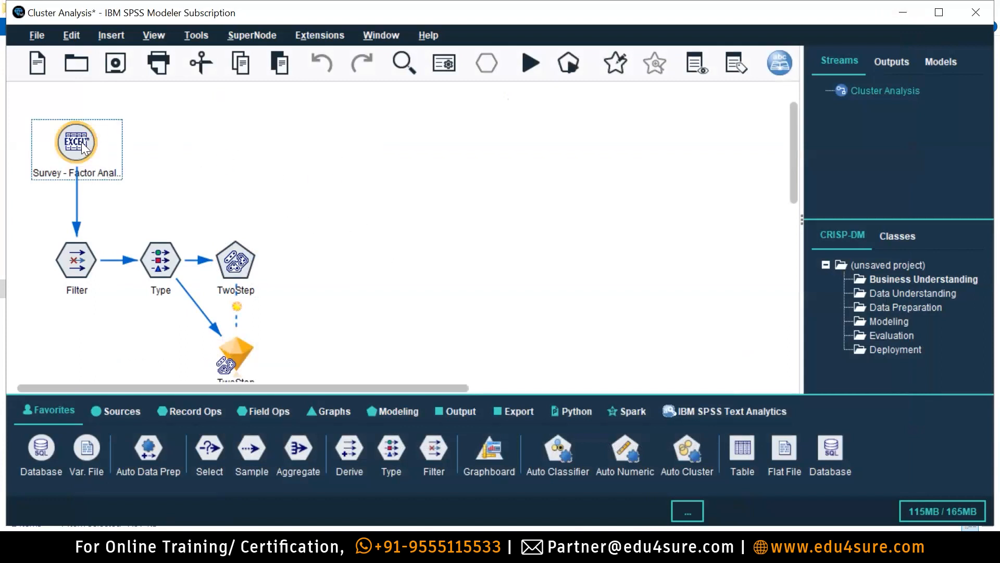
pyautogui.doubleClick(82, 143)
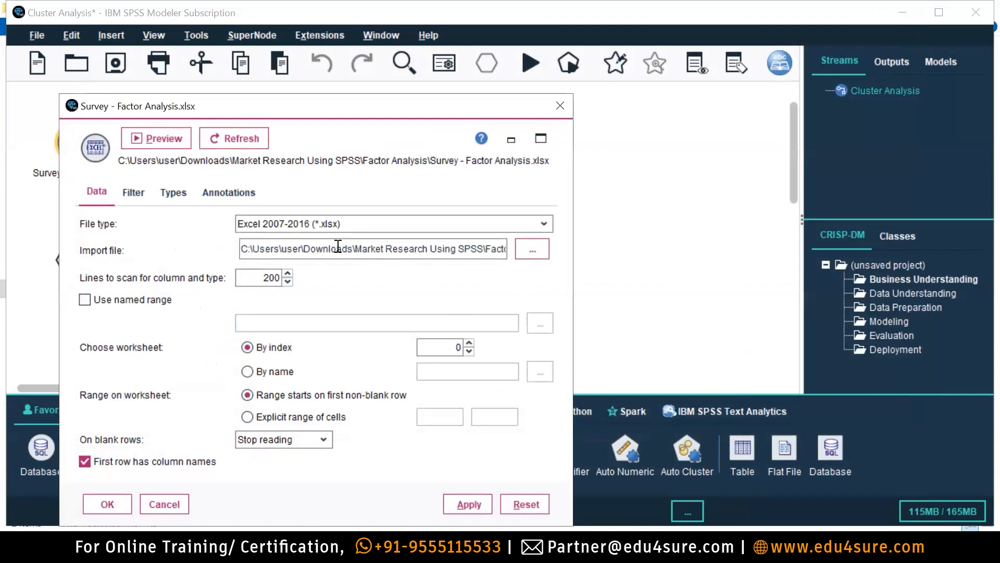
# Check the import file path, close the source and model windows, and rerun TwoStep.
pyautogui.moveTo(338, 246); pyautogui.dragTo(552, 245)
pyautogui.click(563, 105)
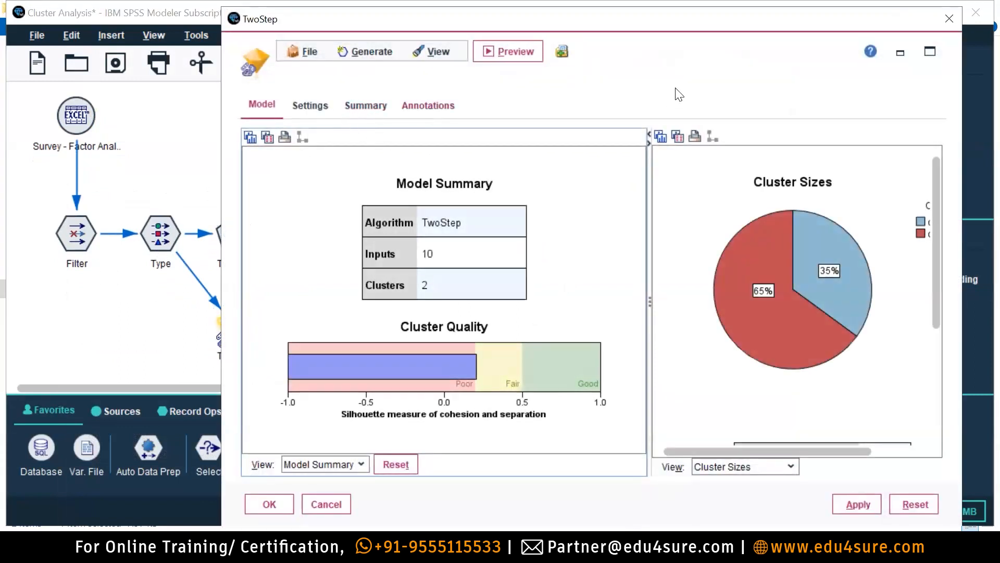
pyautogui.click(949, 19)
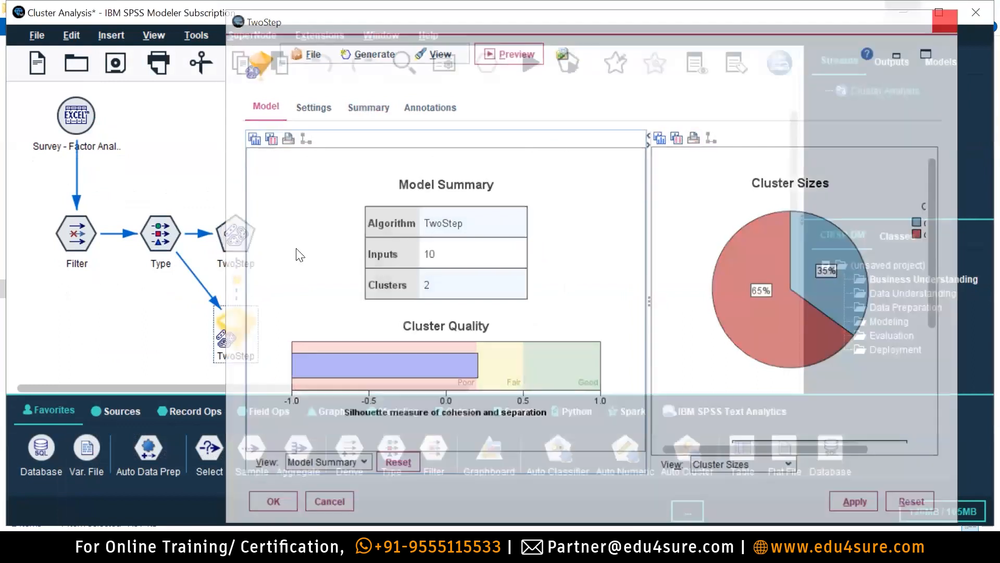
pyautogui.doubleClick(244, 235)
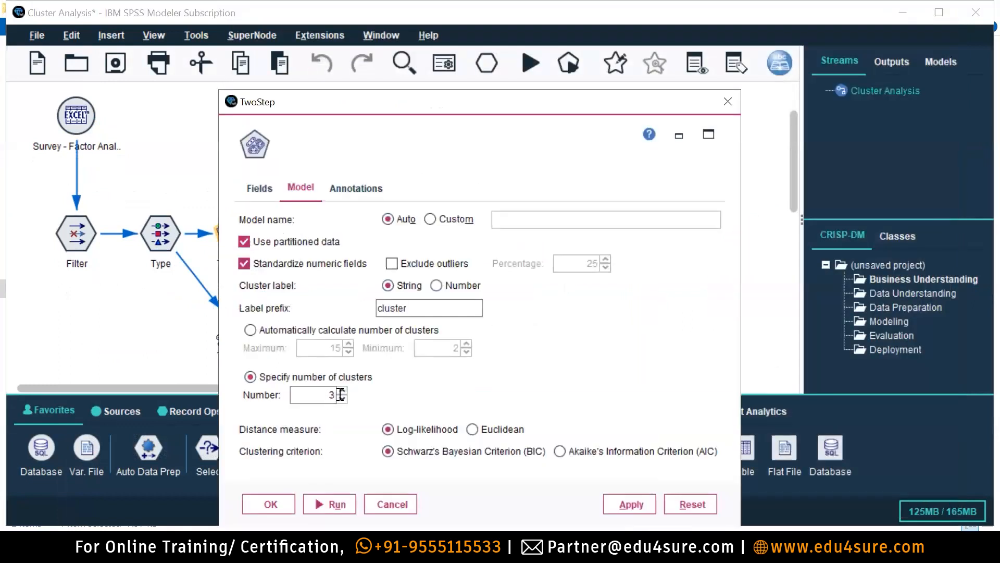
pyautogui.click(335, 505)
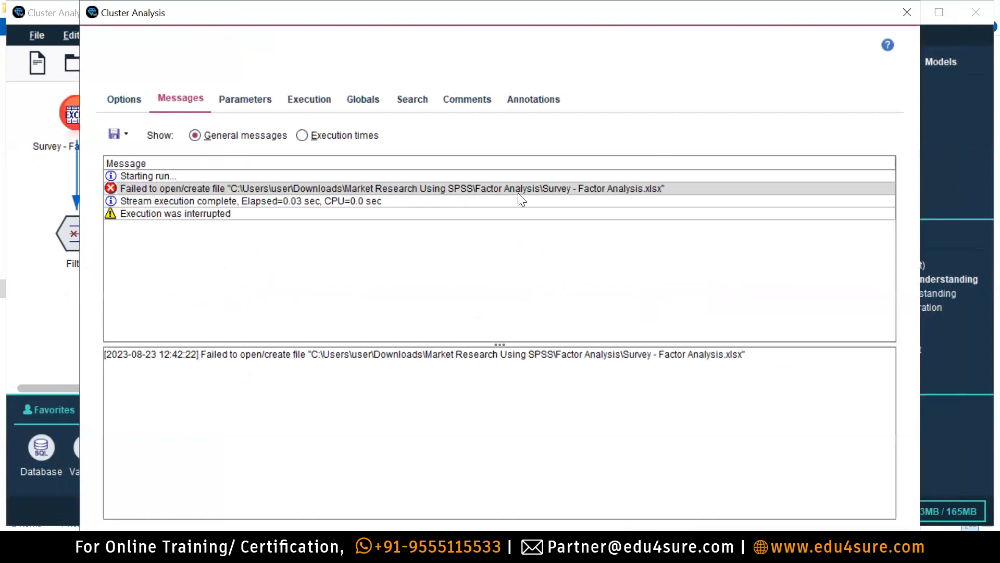
# Reselect Survey - Factor Analysis.xlsx as the Excel source file and refresh, dismissing the open error.
pyautogui.click(916, 7)
pyautogui.doubleClick(83, 116)
pyautogui.click(533, 248)
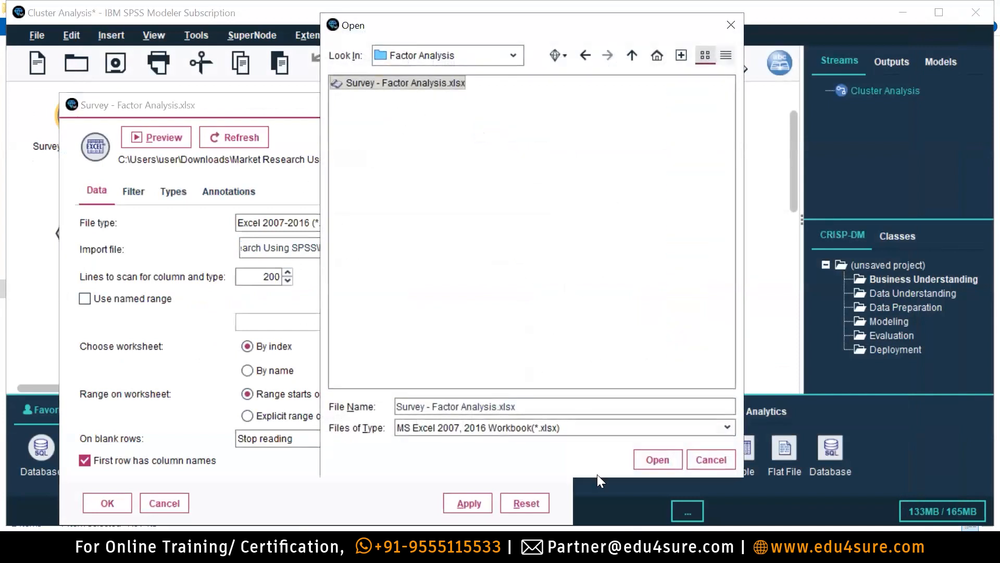
pyautogui.click(659, 460)
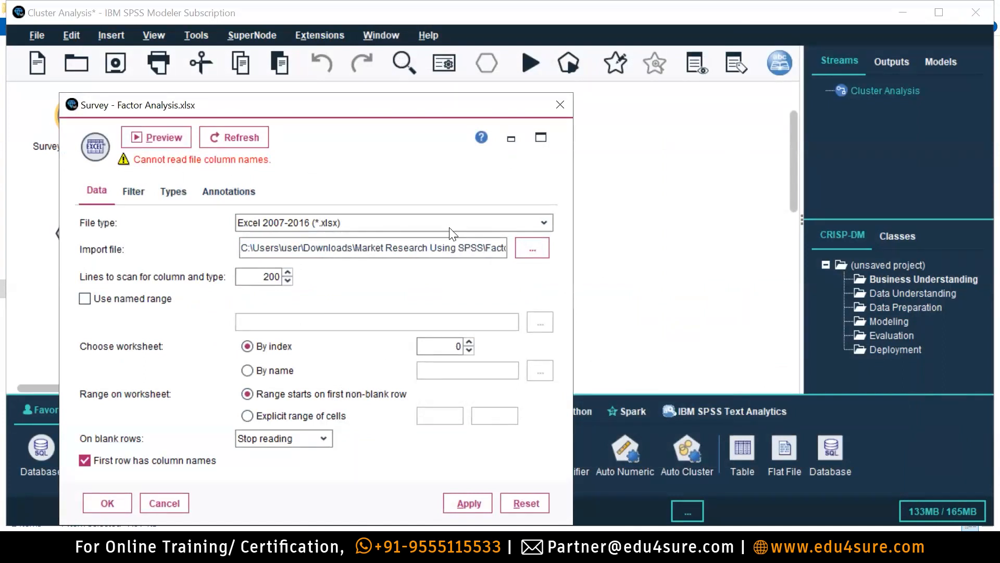
pyautogui.click(236, 138)
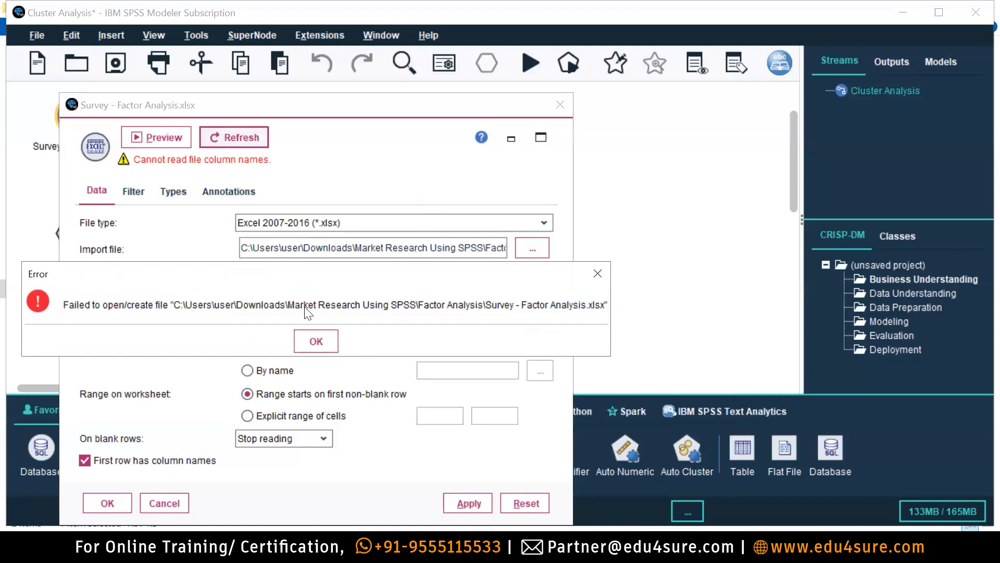
pyautogui.click(315, 341)
# Close the Survey - Factor Analysis workbook in Excel without saving.
pyautogui.hotkey('alt', 'Tab')
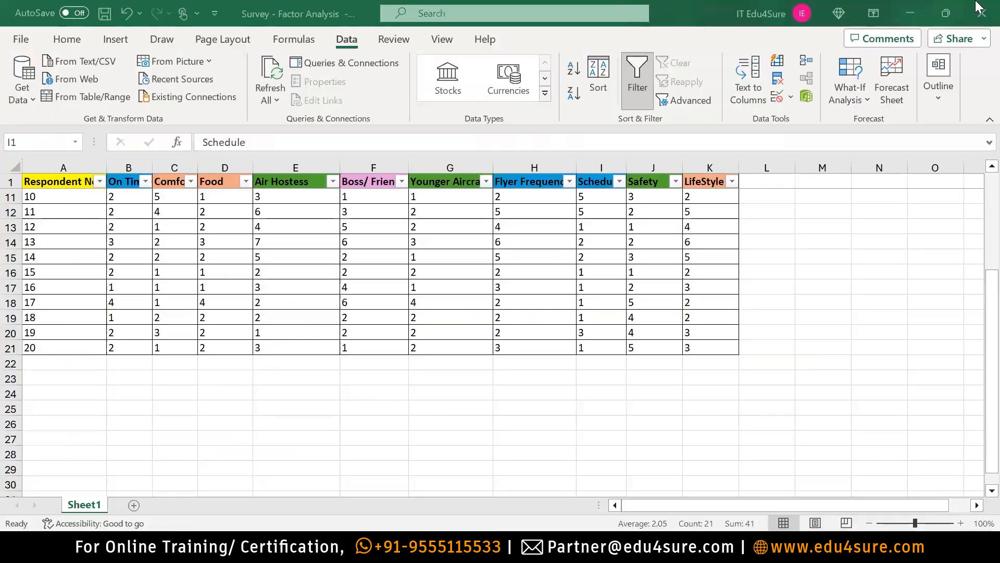
pyautogui.hotkey('alt', 'F4')
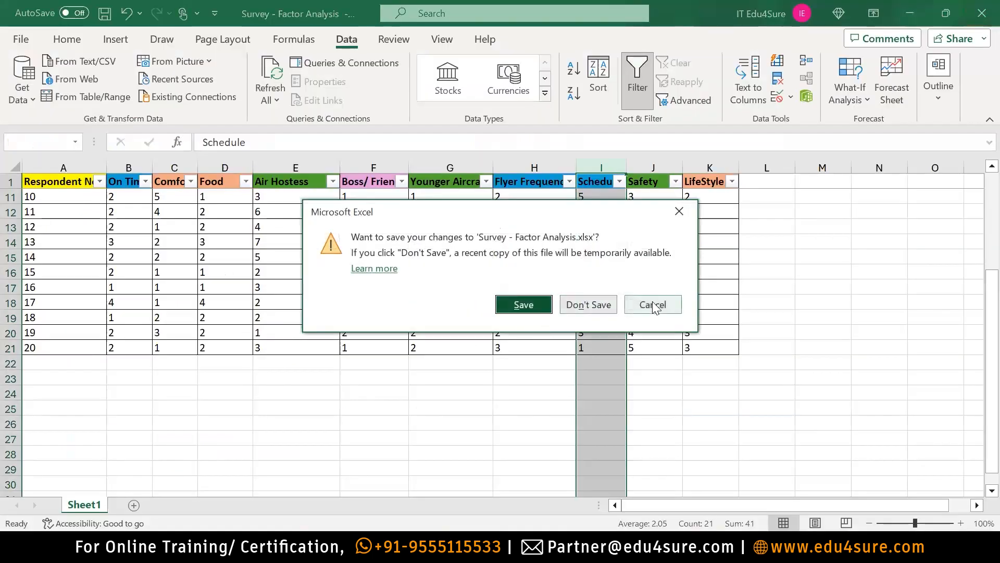
pyautogui.click(604, 305)
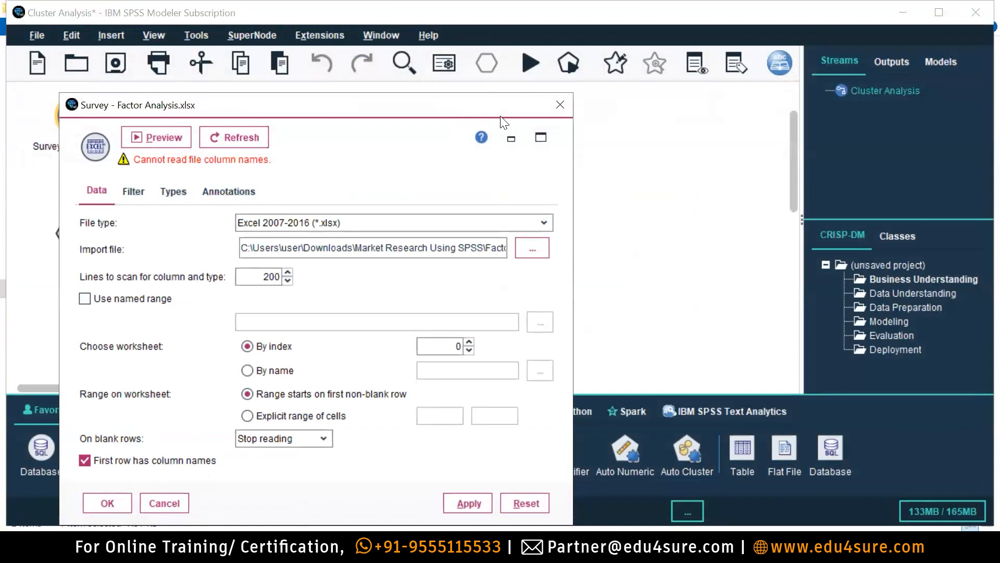
# Close the source settings and messages, make Boss/ Friends Ordinal, and read all field values.
pyautogui.click(558, 104)
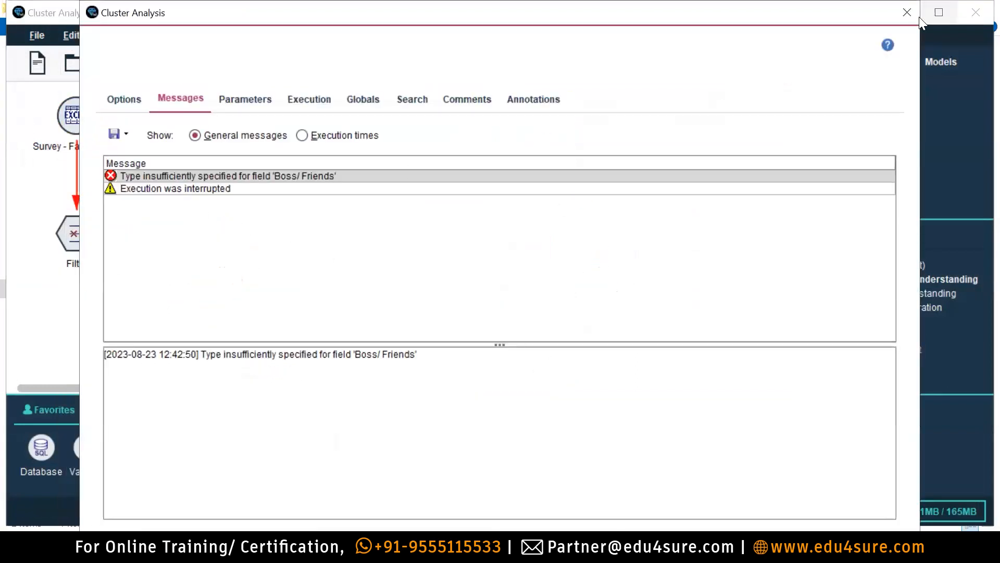
pyautogui.press('Escape')
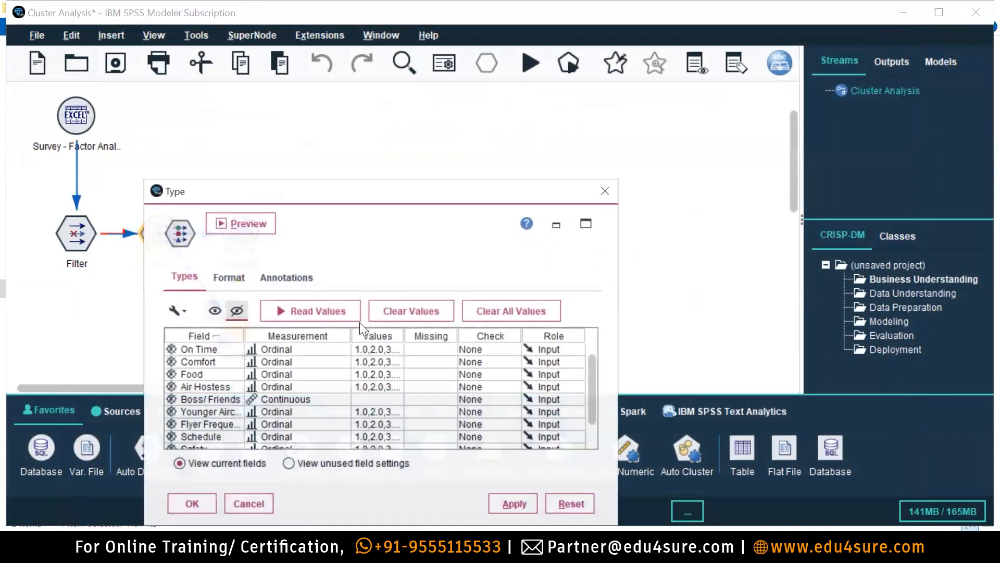
pyautogui.click(317, 402)
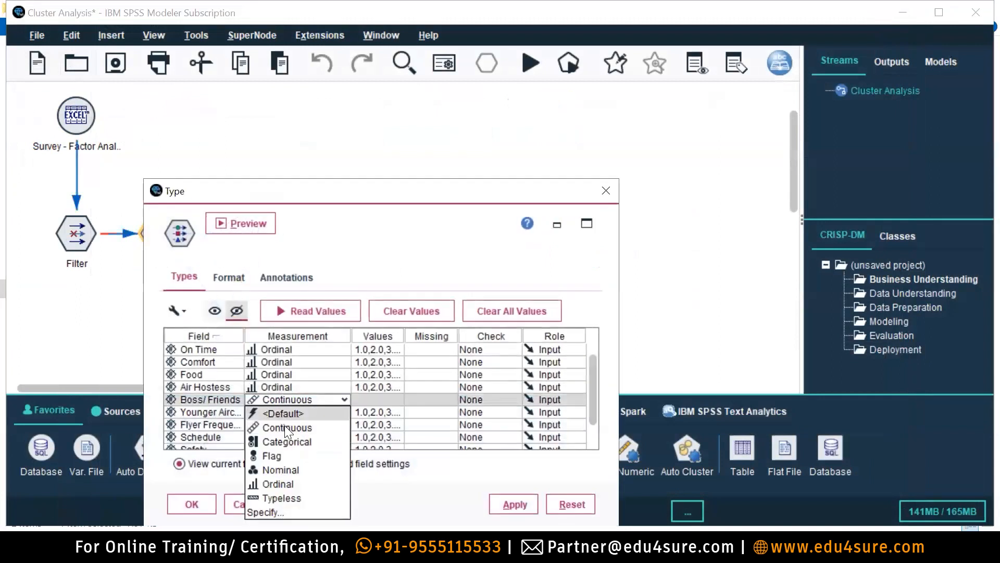
pyautogui.click(278, 484)
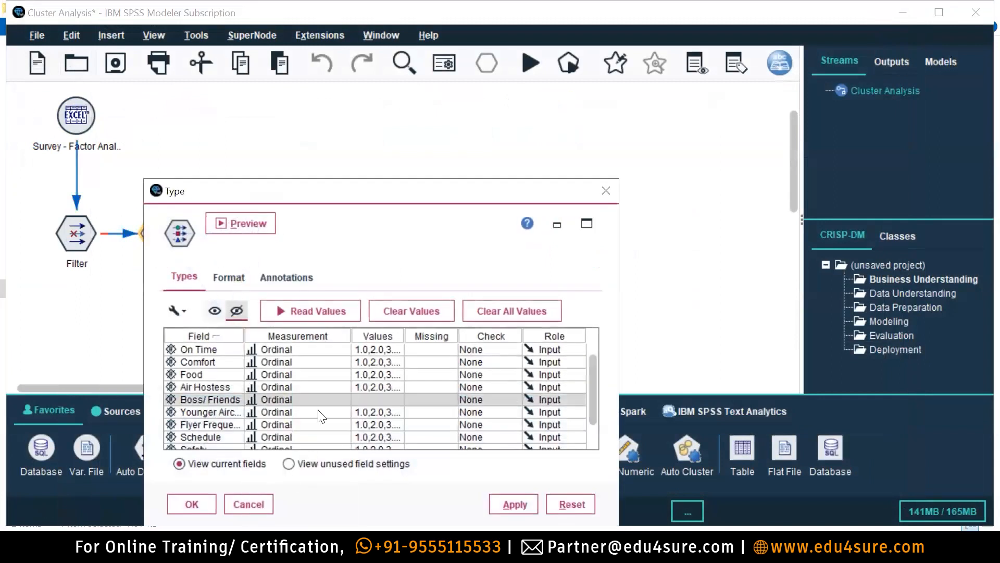
pyautogui.click(345, 312)
pyautogui.press('Return')
# Specify Boss/ Friends values manually as 1, 2, 3, 4, 5, 6 and 7.
pyautogui.click(389, 403)
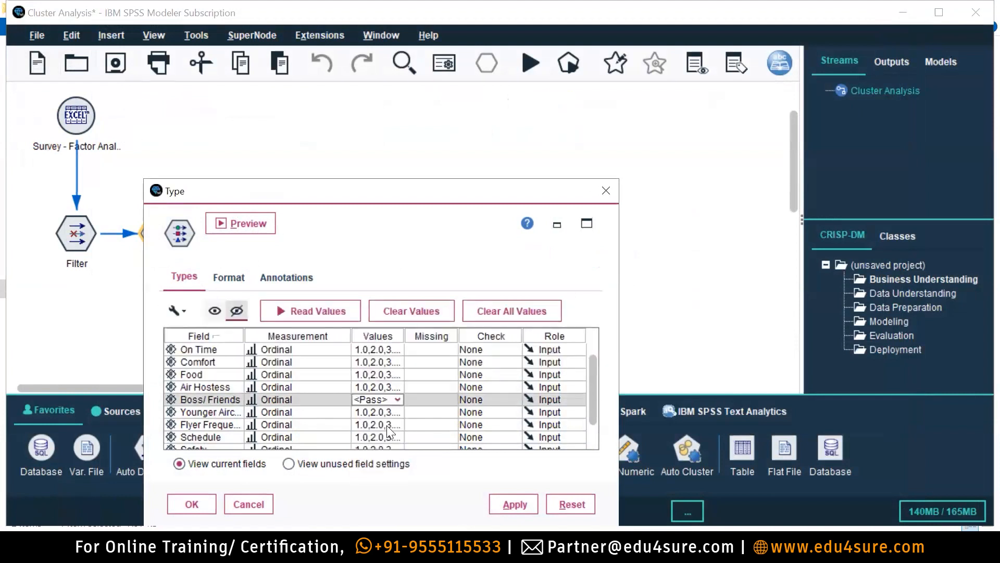
pyautogui.click(398, 400)
pyautogui.click(381, 471)
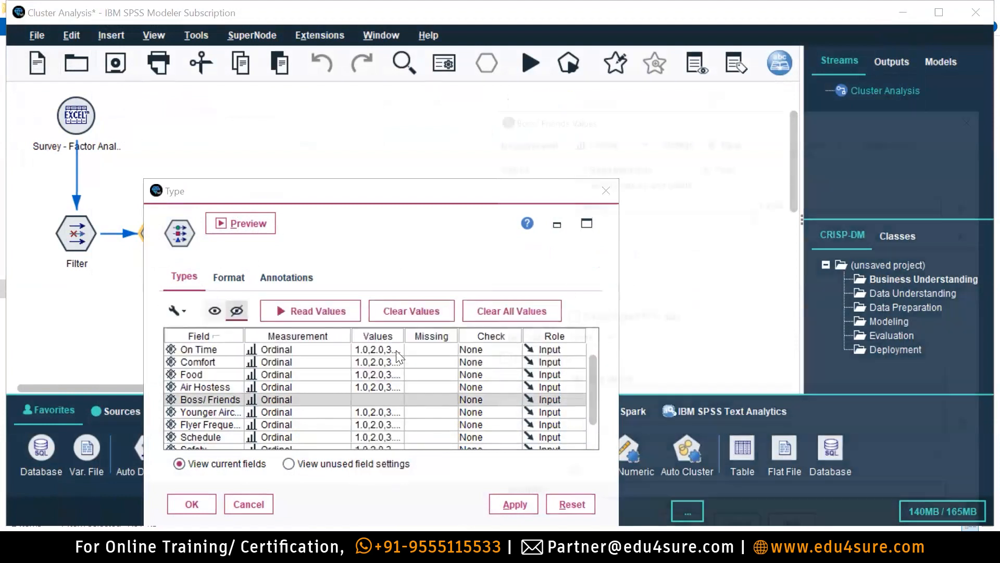
pyautogui.click(577, 182)
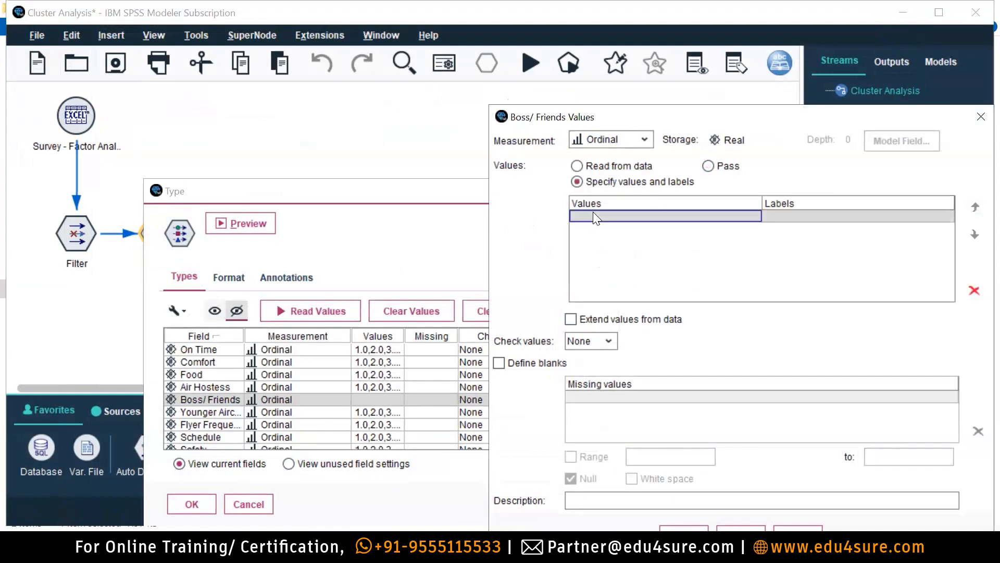
pyautogui.write('1')
pyautogui.press('Return')
pyautogui.write('2')
pyautogui.press('Return')
pyautogui.write('3')
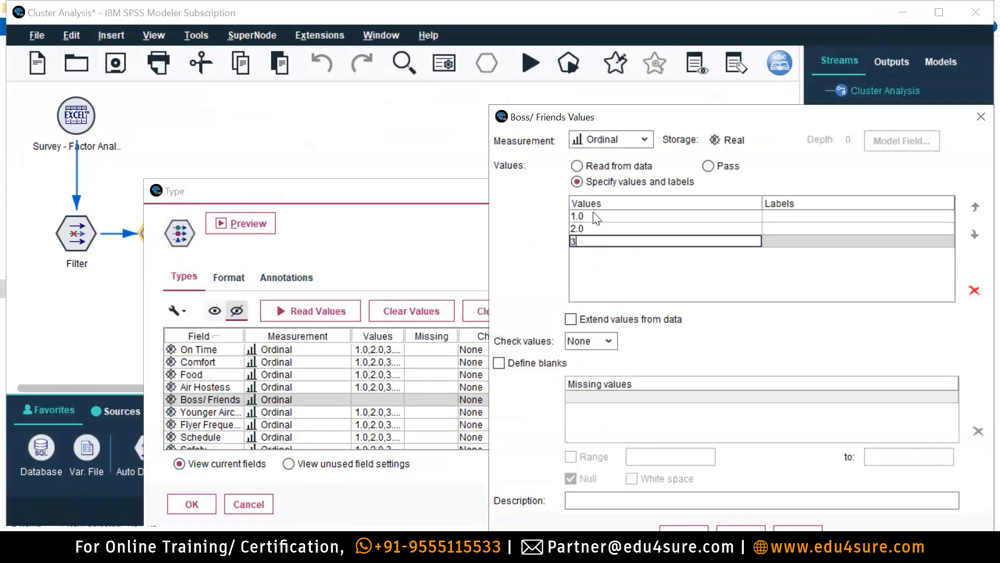
pyautogui.press('Return')
pyautogui.write('4')
pyautogui.press('Return')
pyautogui.write('5')
pyautogui.press('Return')
pyautogui.write('6')
pyautogui.press('Return')
pyautogui.write('7')
pyautogui.press('Return')
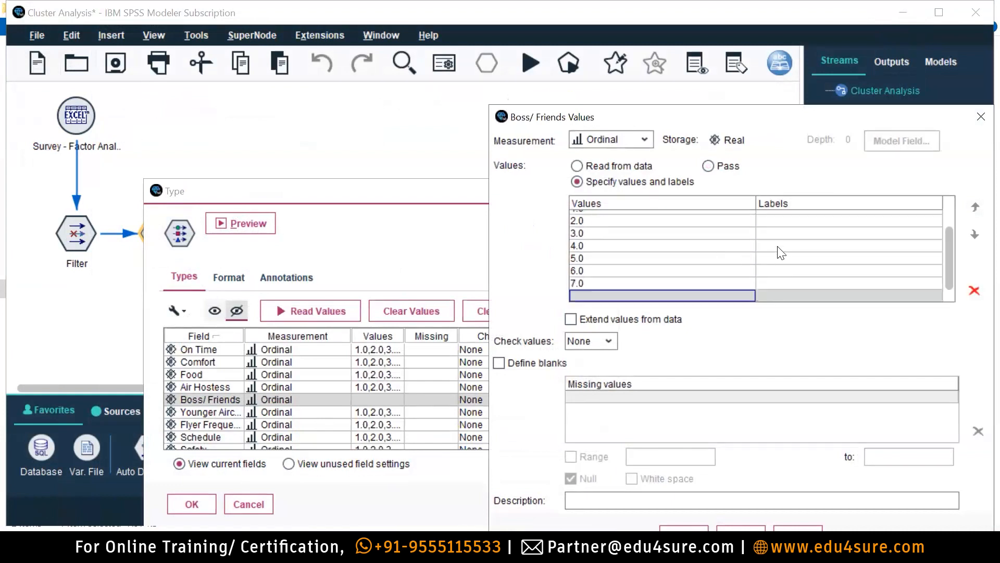
# Confirm the Boss/ Friends values and the Type node field settings.
pyautogui.scroll(1, 782, 255)
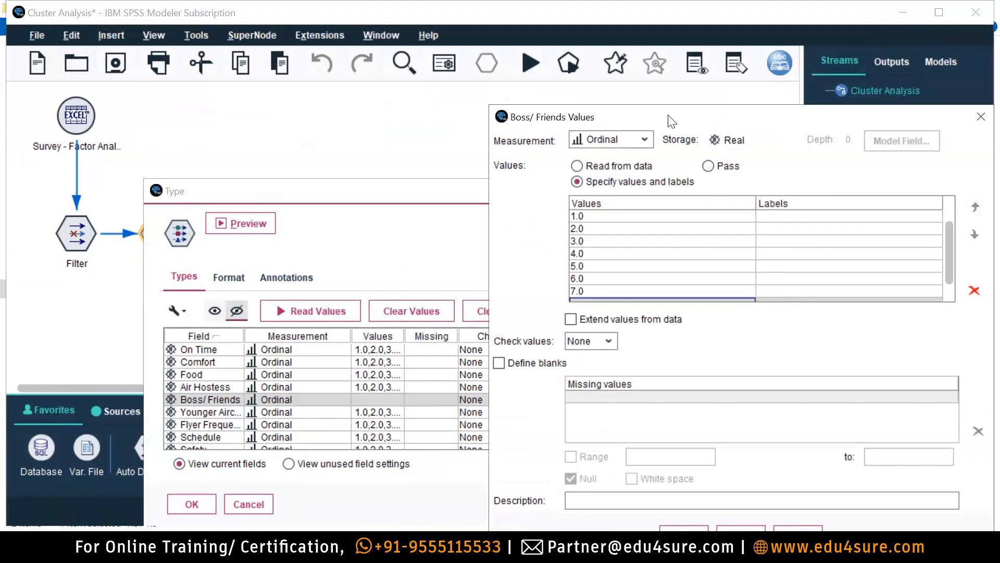
pyautogui.moveTo(672, 118); pyautogui.dragTo(461, 35)
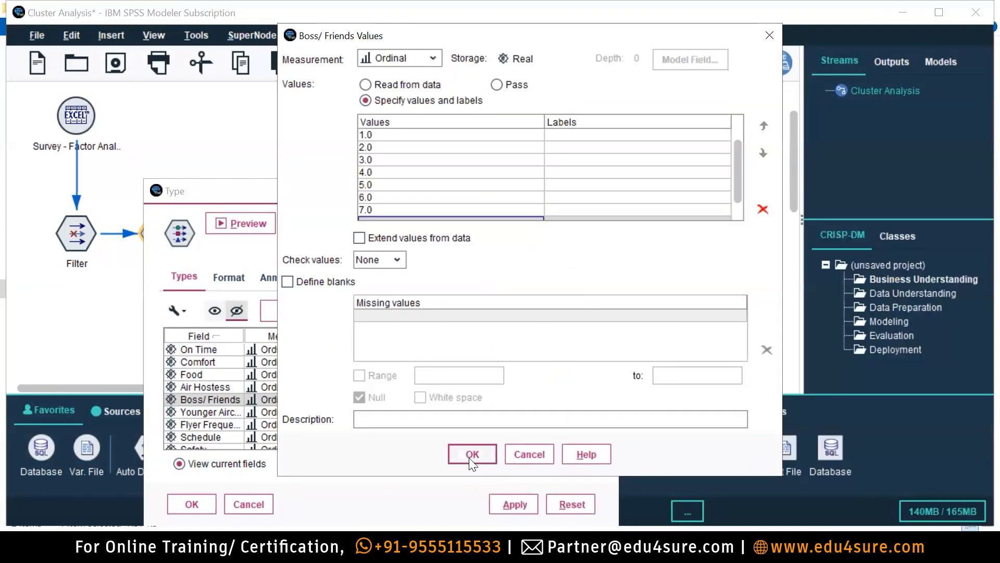
pyautogui.click(472, 456)
pyautogui.click(194, 503)
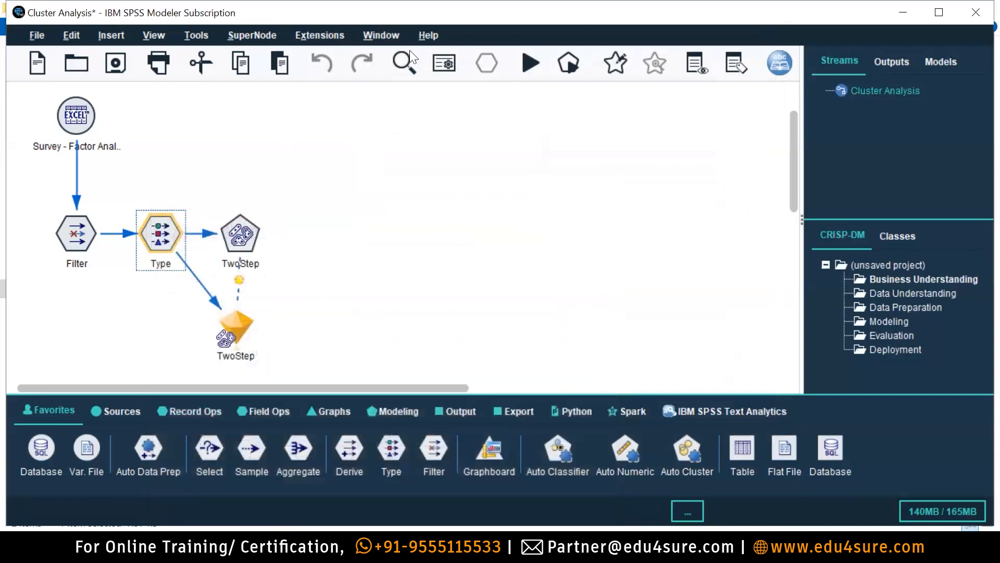
# Rerun the stream to rebuild the 3-cluster TwoStep model and open its results.
pyautogui.click(528, 69)
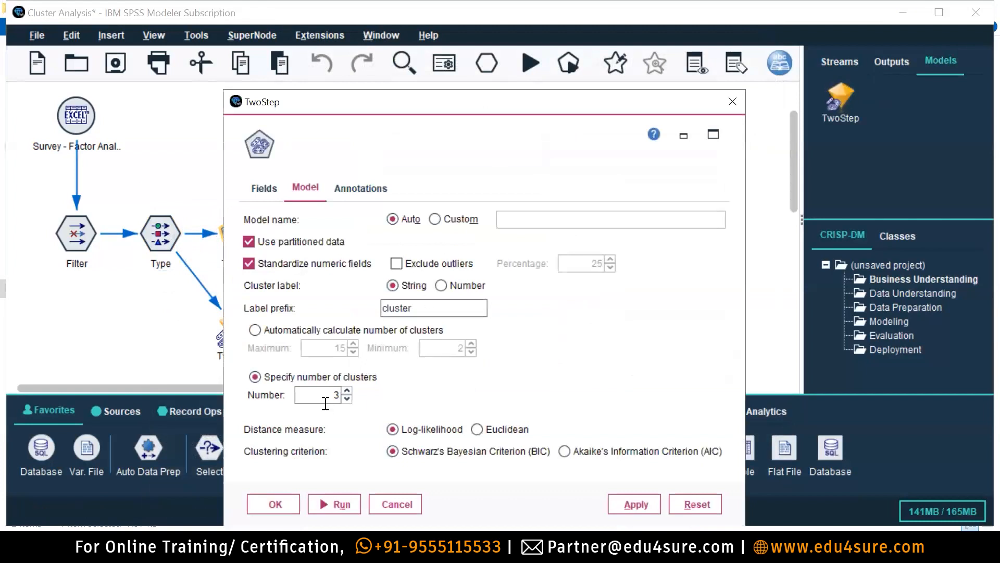
pyautogui.click(221, 305)
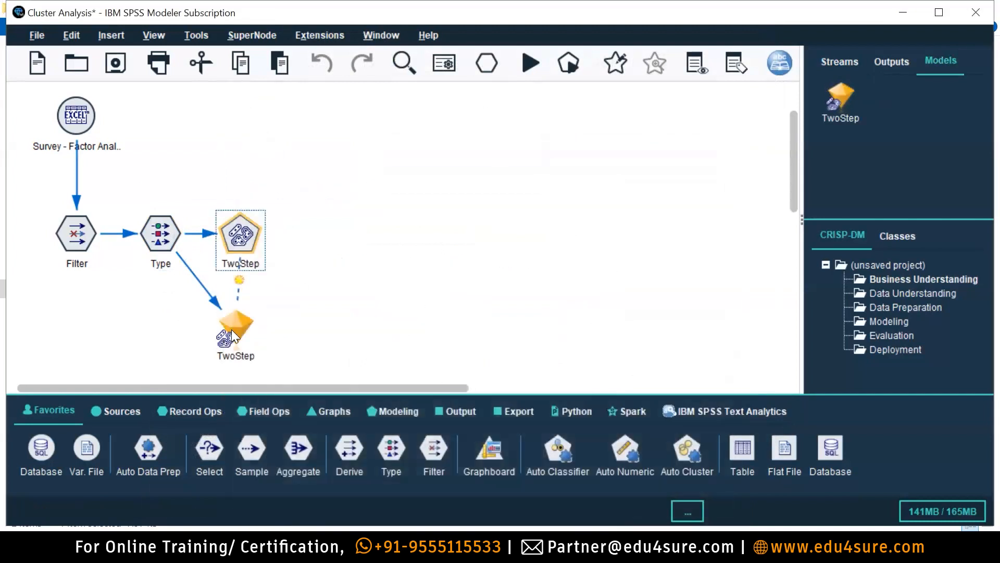
pyautogui.doubleClick(235, 333)
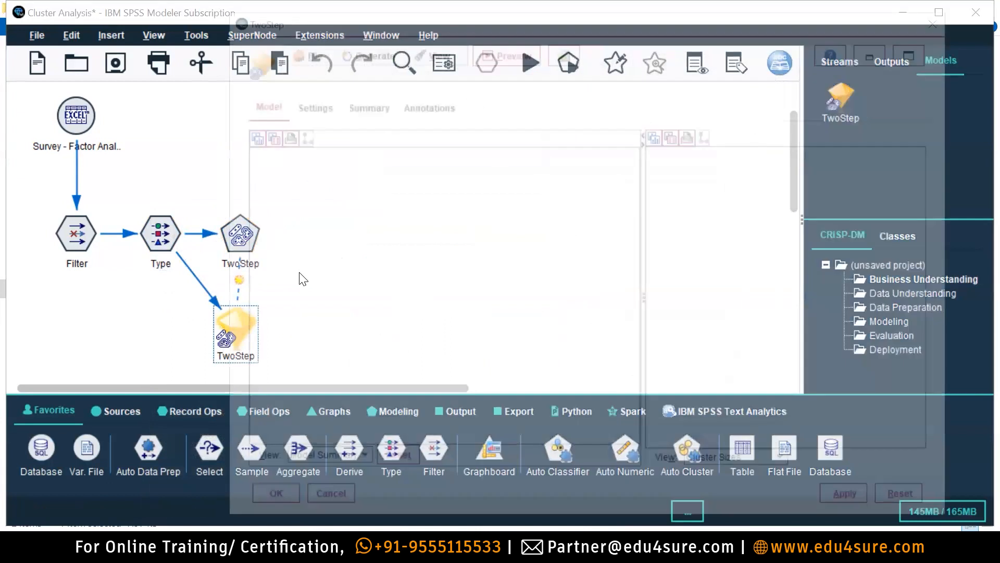
# Browse the model's Summary, Settings and Annotations tabs, ending on the Model view.
pyautogui.click(358, 105)
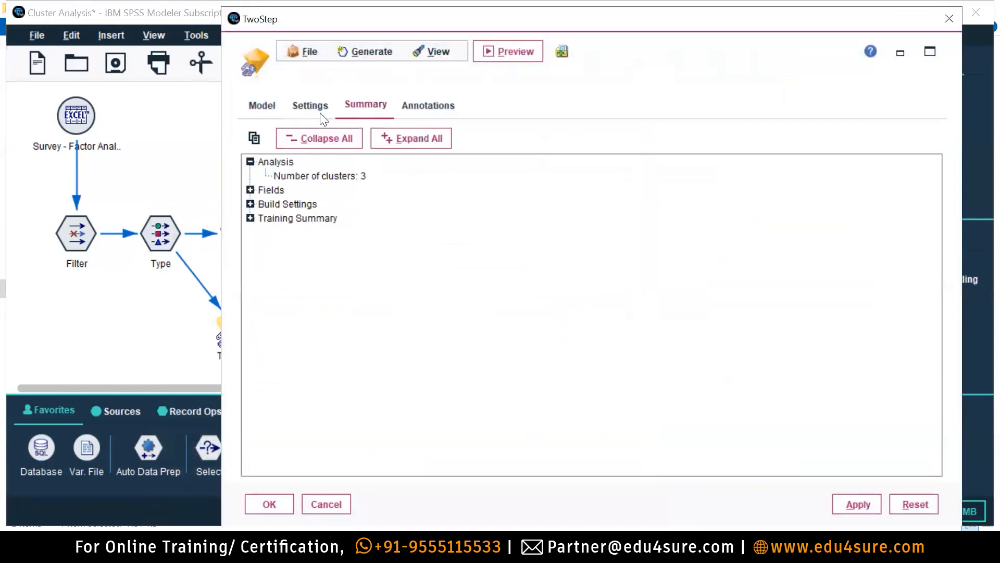
pyautogui.click(322, 107)
pyautogui.click(373, 106)
pyautogui.click(410, 106)
pyautogui.click(375, 105)
pyautogui.click(308, 106)
pyautogui.click(377, 112)
pyautogui.click(302, 104)
pyautogui.click(411, 104)
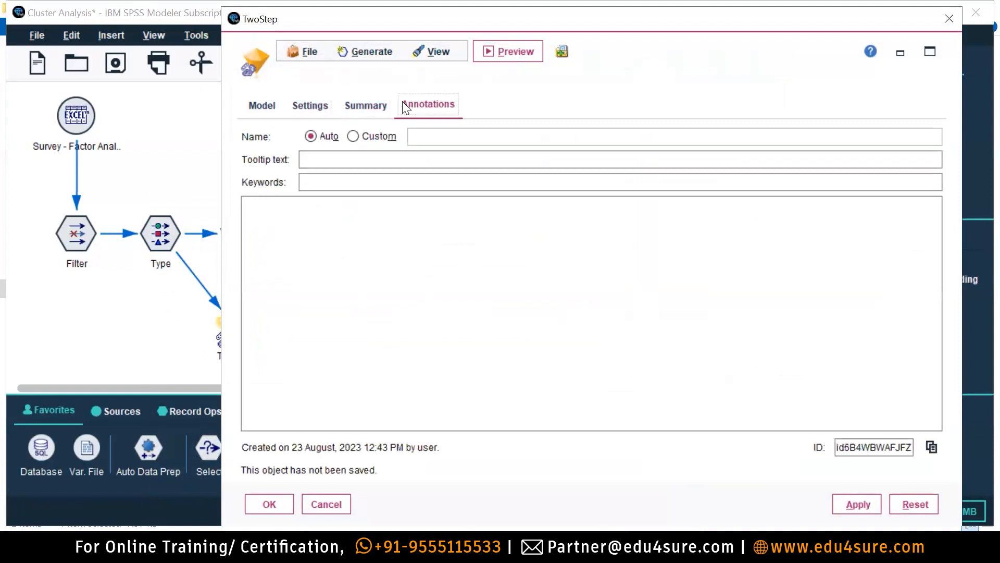
pyautogui.click(262, 106)
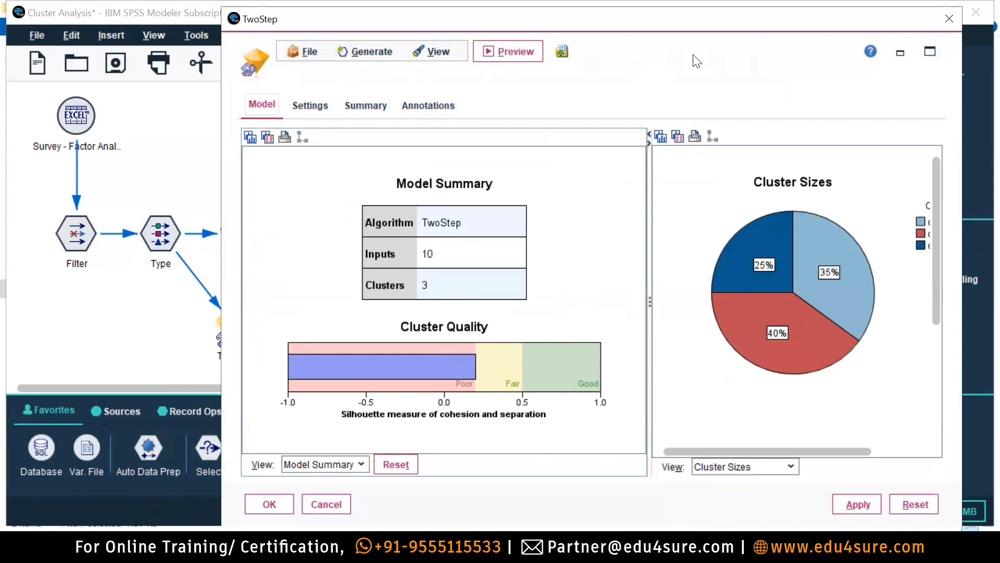
# Review the 3-cluster sizes (35%, 40%, 25%), then close the results and reopen the TwoStep node.
pyautogui.moveTo(780, 29); pyautogui.dragTo(675, 24)
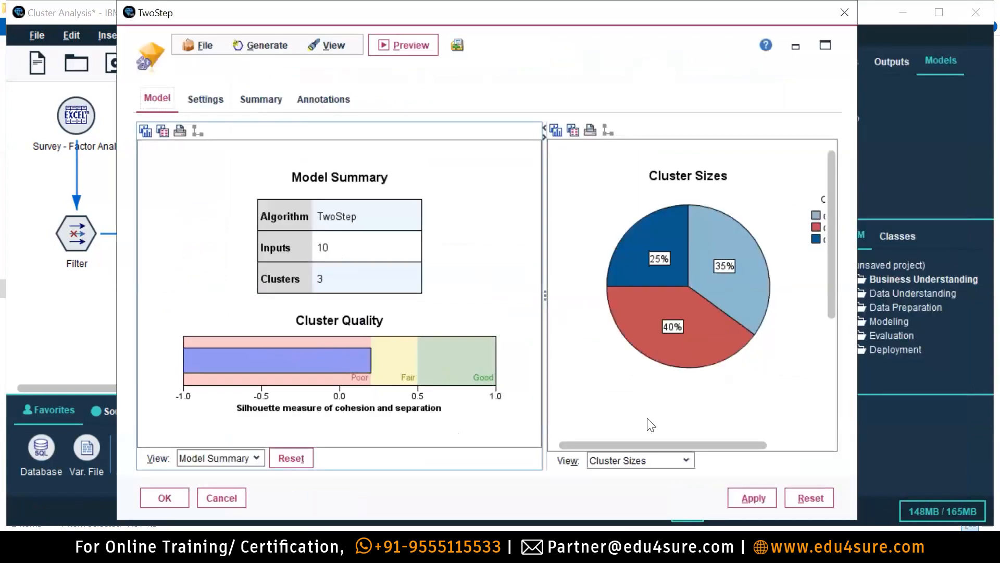
pyautogui.moveTo(646, 446); pyautogui.dragTo(693, 446)
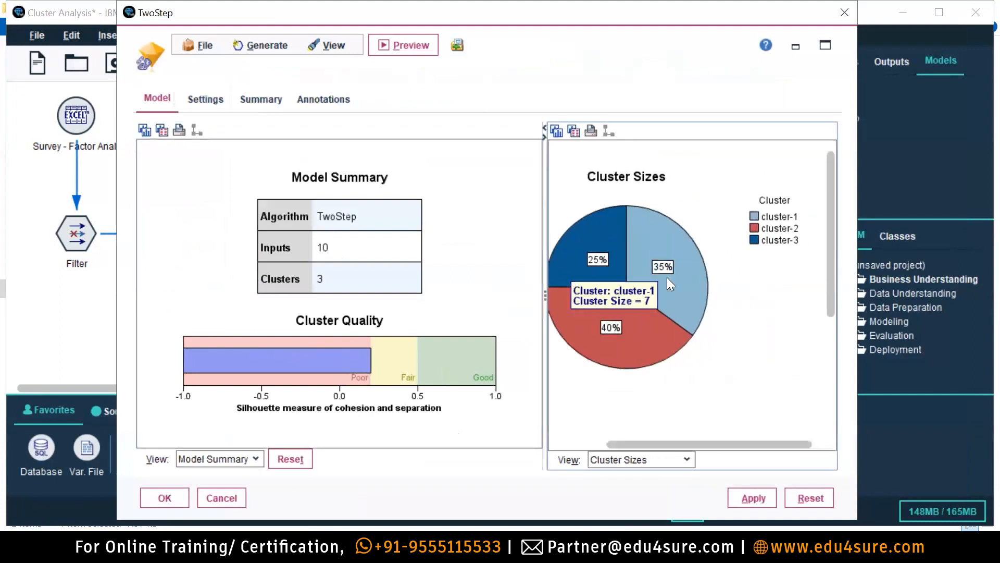
pyautogui.moveTo(624, 245)
pyautogui.moveTo(621, 341)
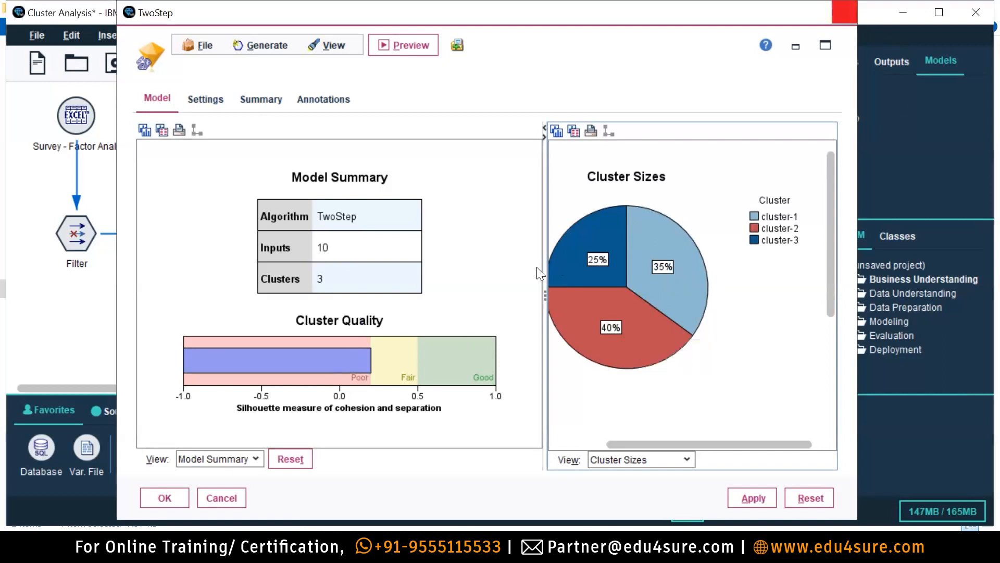
pyautogui.click(844, 12)
pyautogui.doubleClick(249, 237)
# Set the TwoStep number of clusters to 4 and run the model.
pyautogui.moveTo(318, 393); pyautogui.dragTo(378, 397)
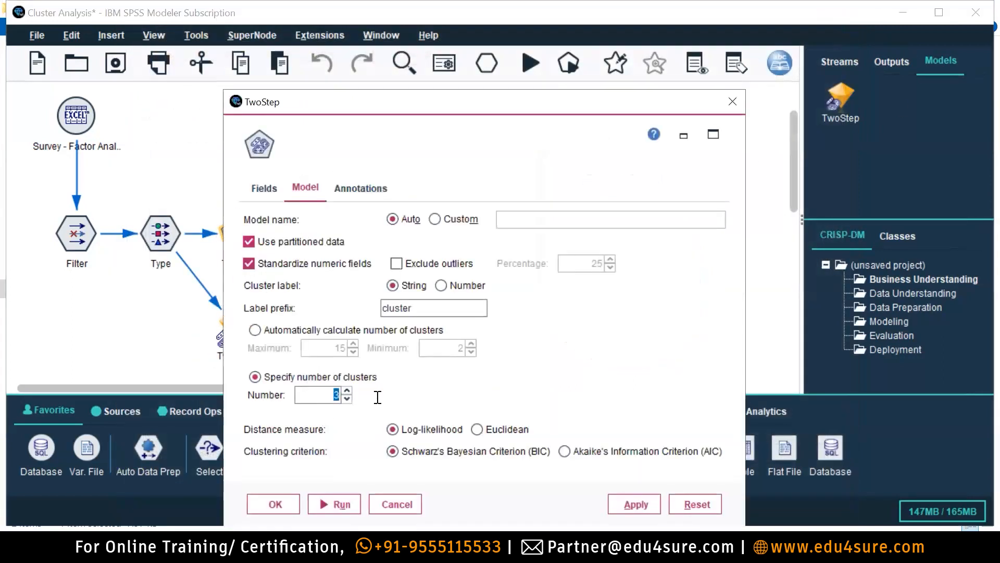
pyautogui.write('3')
pyautogui.press('BackSpace')
pyautogui.write('4')
pyautogui.click(348, 506)
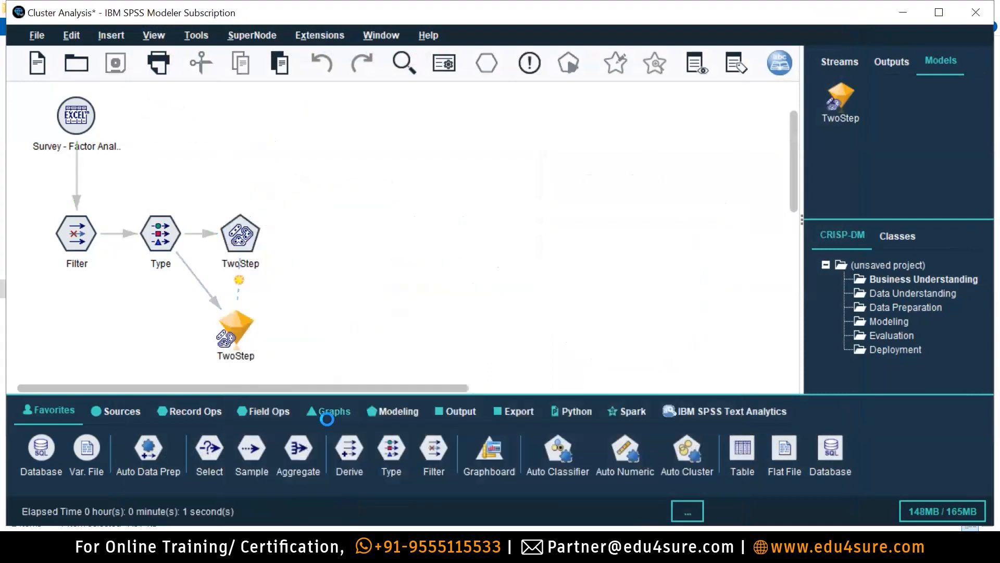
# Check the 4-cluster sizes (35%, 25%, 20%, 20%) and reopen the node to change the count.
pyautogui.doubleClick(222, 328)
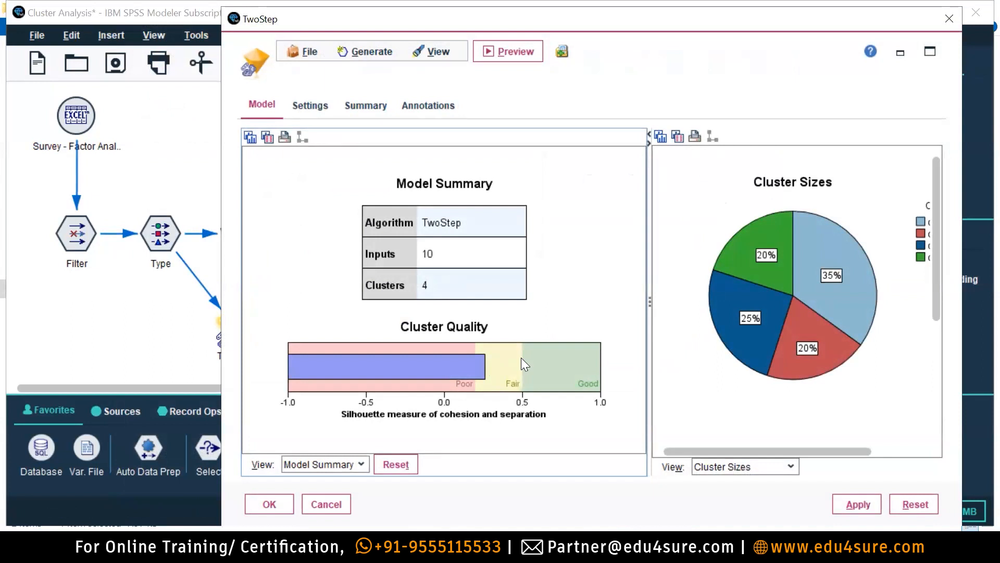
pyautogui.click(949, 19)
pyautogui.doubleClick(239, 225)
pyautogui.doubleClick(313, 391)
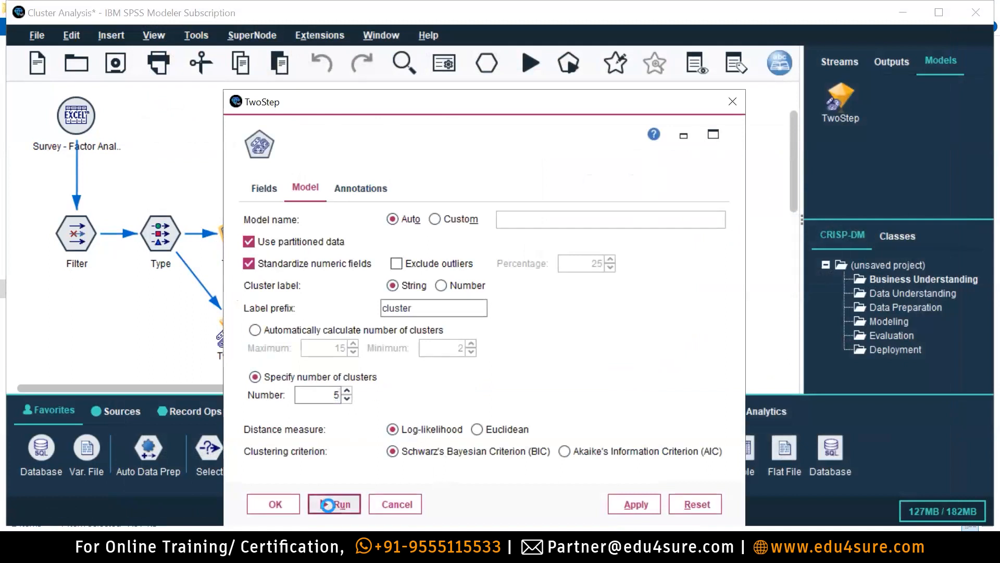
# Build the 5-cluster model, check sizes (35%, 20%, 20%, 15%, 10%) and 0.3 silhouette, then reopen the node.
pyautogui.click(336, 503)
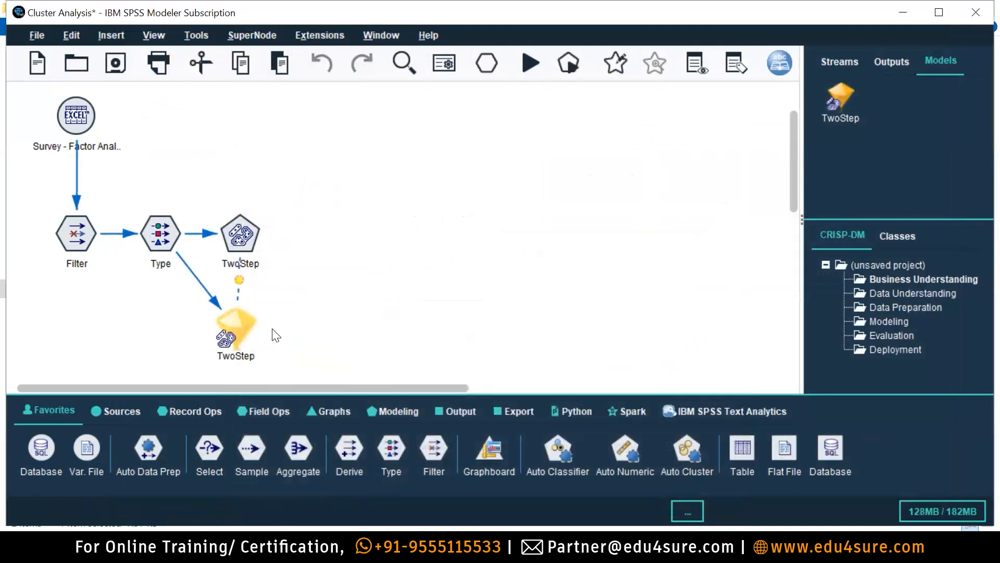
pyautogui.doubleClick(237, 320)
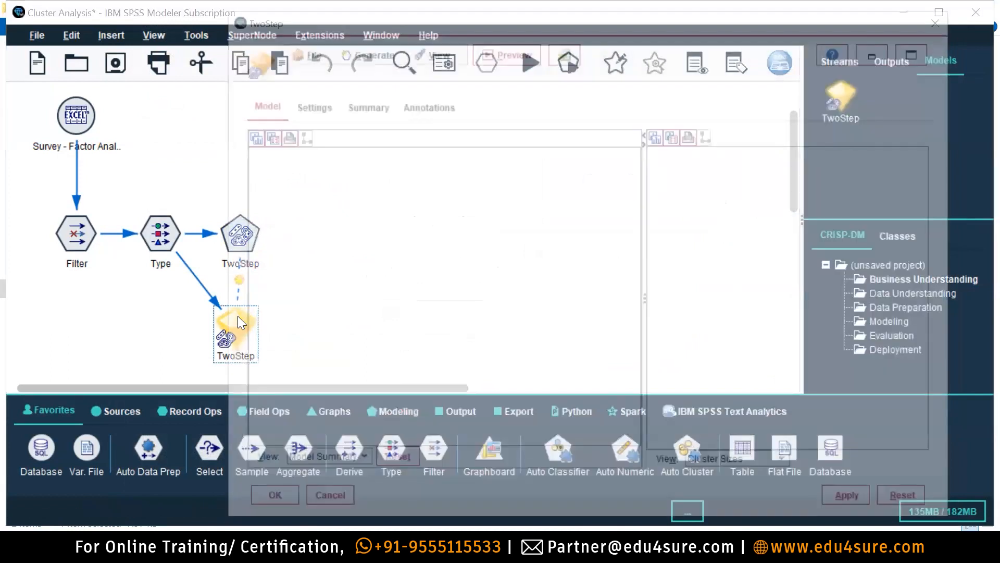
pyautogui.moveTo(492, 364)
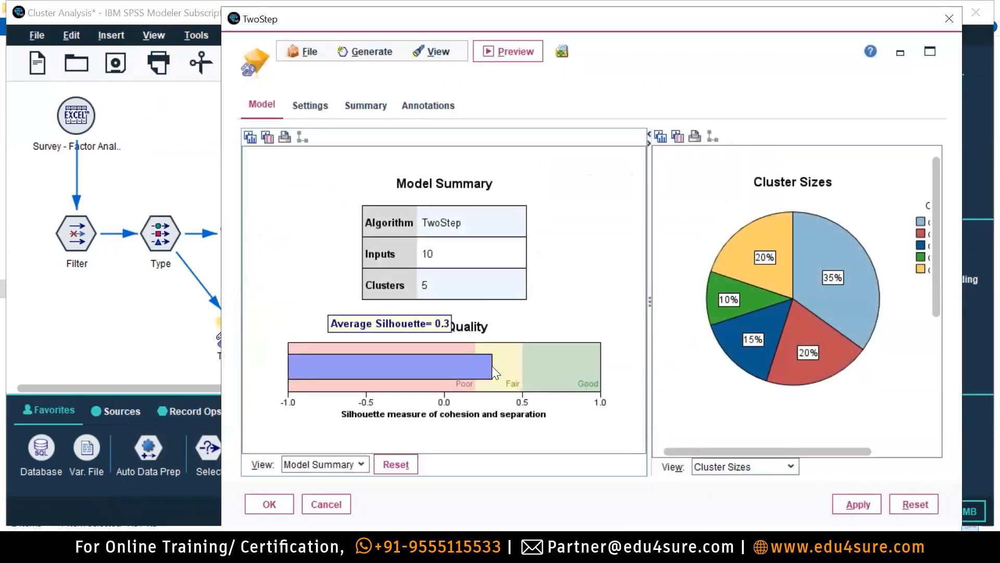
pyautogui.click(949, 18)
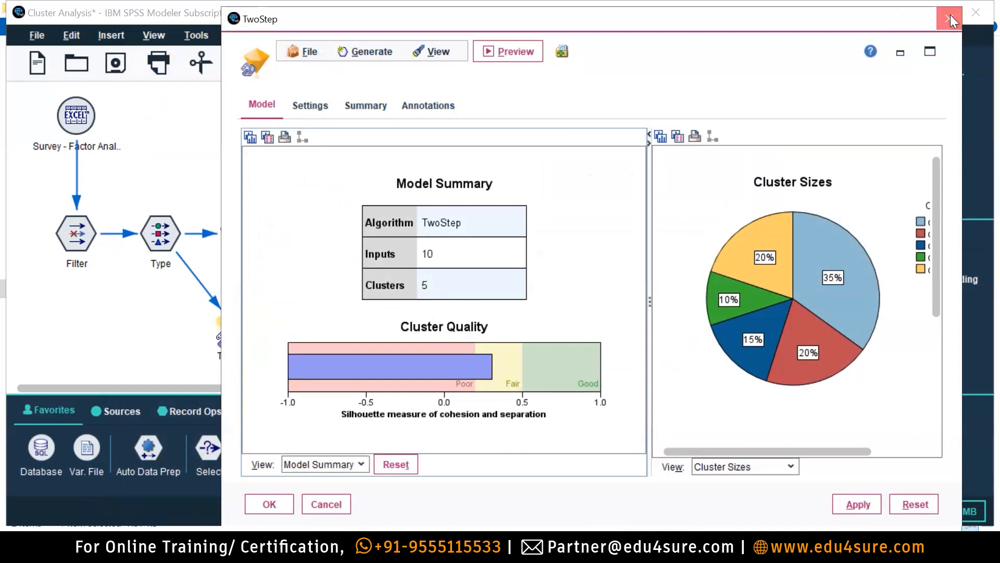
pyautogui.doubleClick(240, 224)
# Rerun the model with 4 clusters, review it, then reopen the node to change the count to 6.
pyautogui.moveTo(327, 394); pyautogui.dragTo(363, 396)
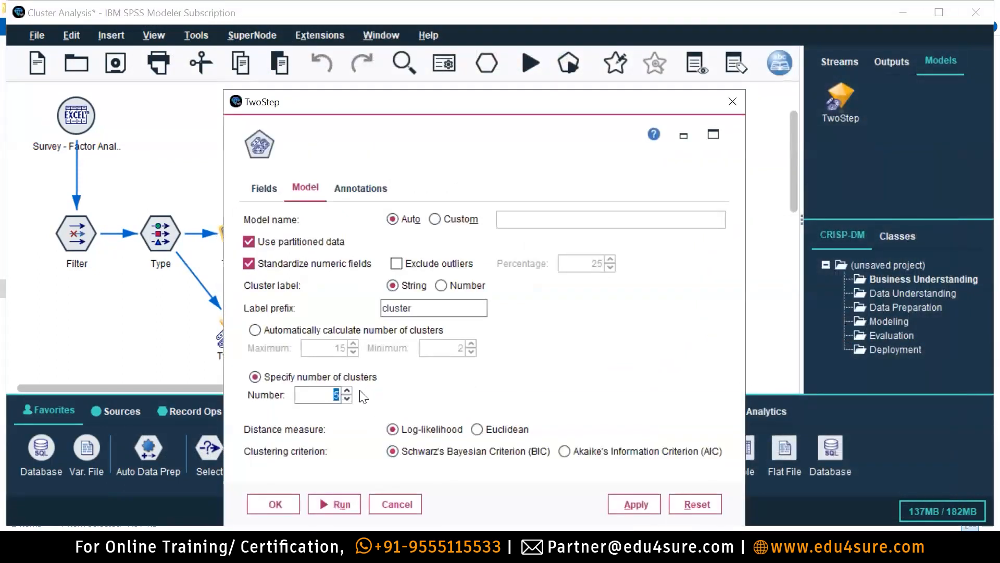
pyautogui.click(334, 504)
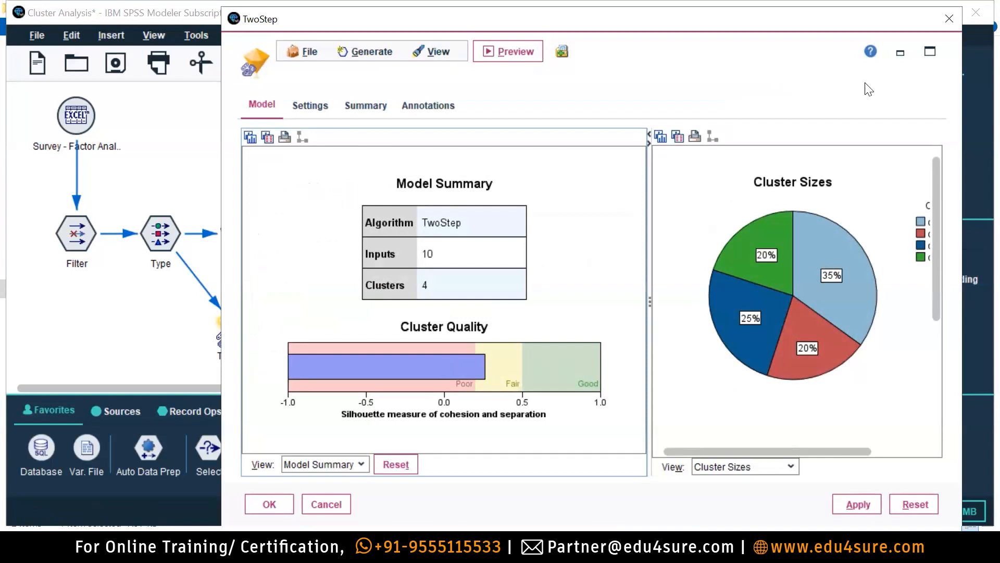
pyautogui.click(949, 19)
pyautogui.doubleClick(244, 234)
pyautogui.moveTo(333, 395); pyautogui.dragTo(353, 394)
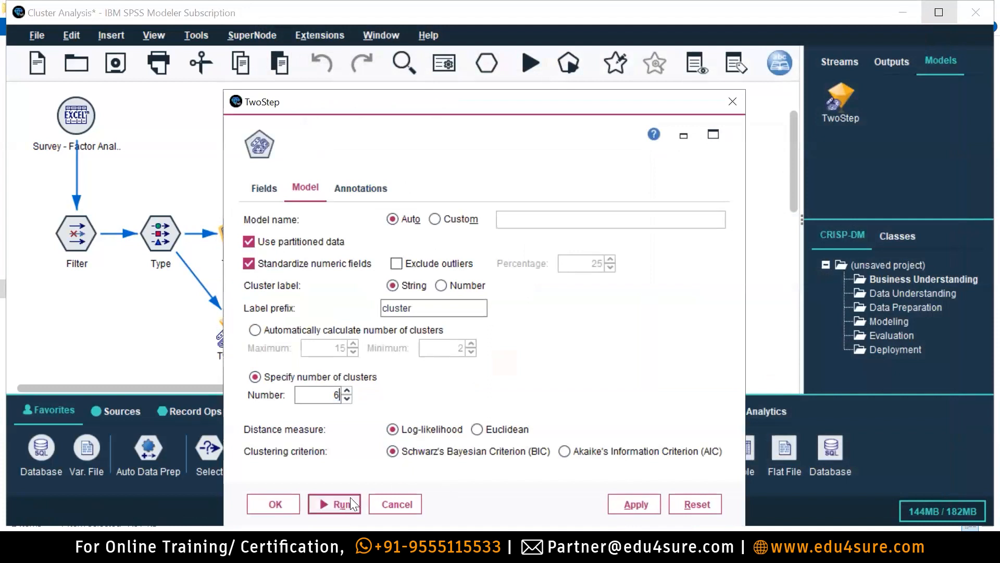
# Build the 6-cluster model, check sizes (25%, 20%, 20%, 15%, 10%, 10%) and 0.3 silhouette, then reopen the node.
pyautogui.click(340, 504)
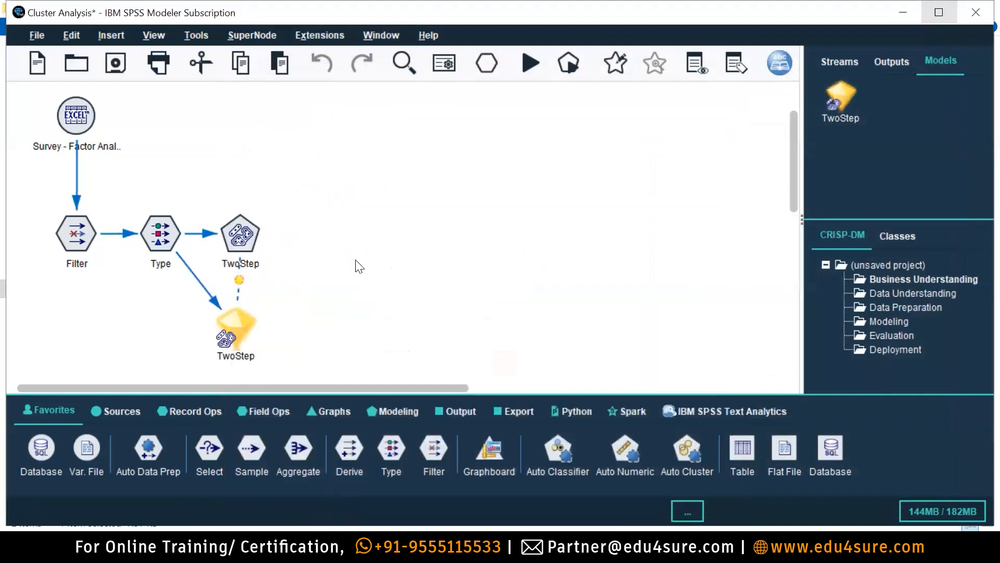
pyautogui.doubleClick(240, 329)
pyautogui.moveTo(489, 367)
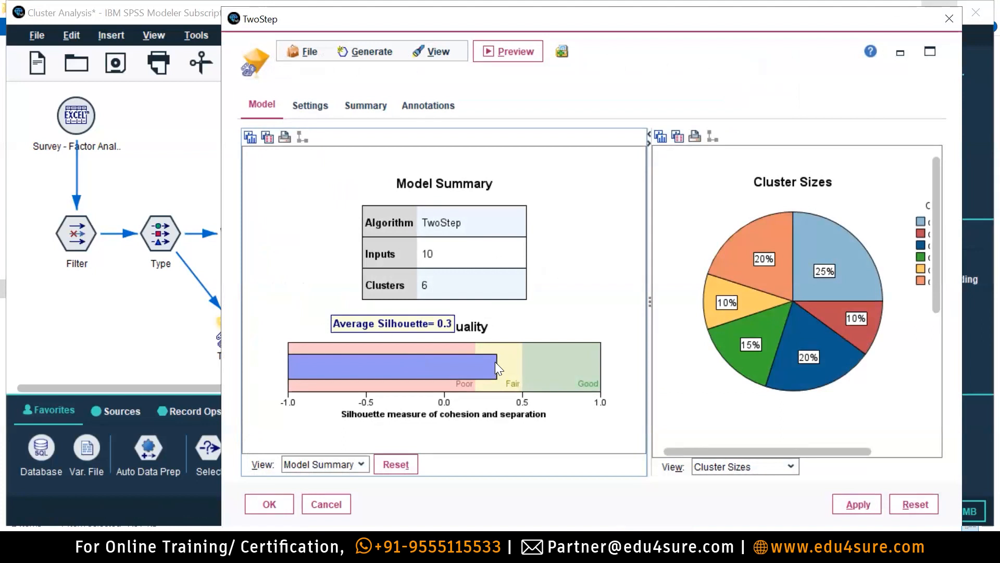
pyautogui.click(949, 19)
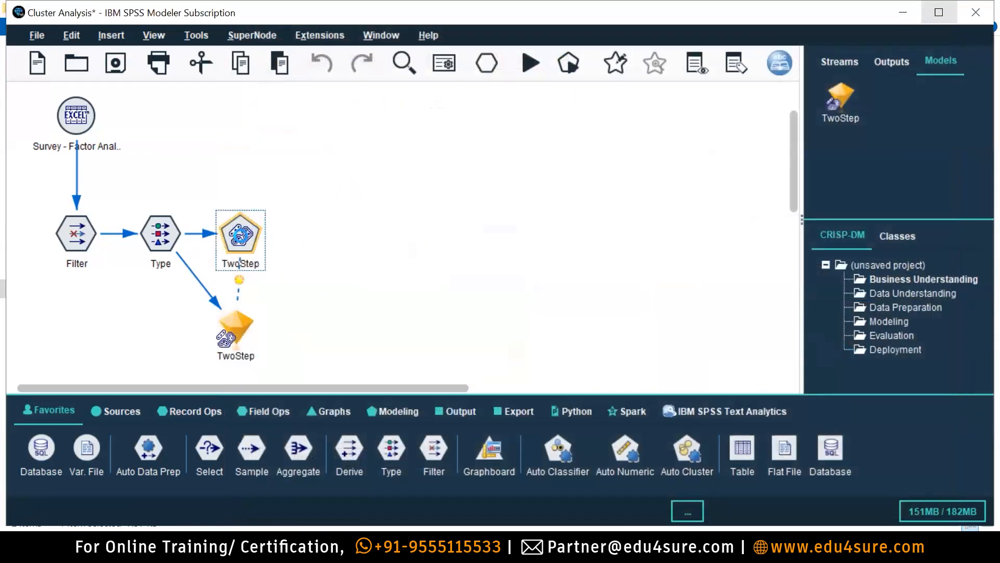
pyautogui.doubleClick(240, 260)
pyautogui.moveTo(327, 395); pyautogui.dragTo(382, 399)
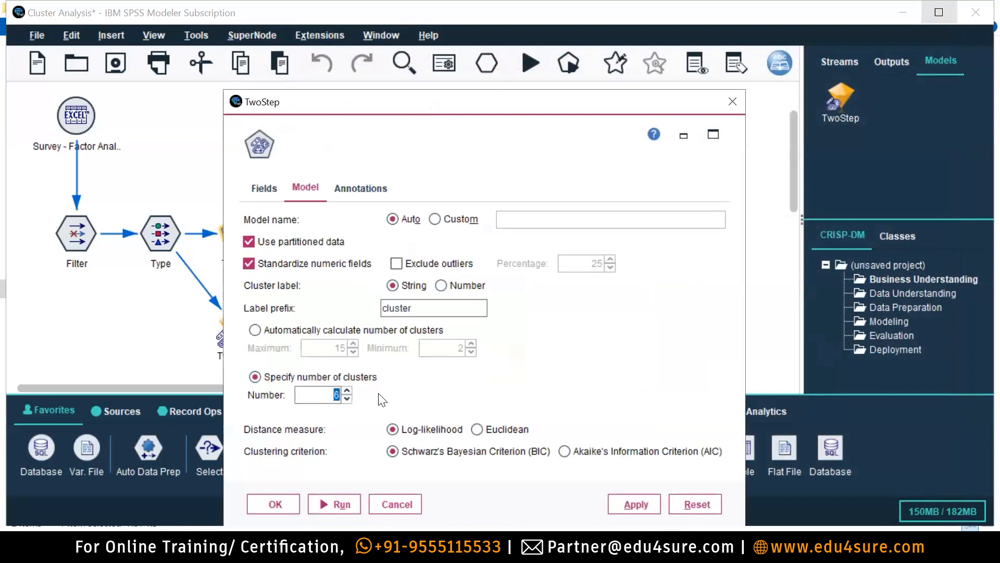
pyautogui.click(334, 503)
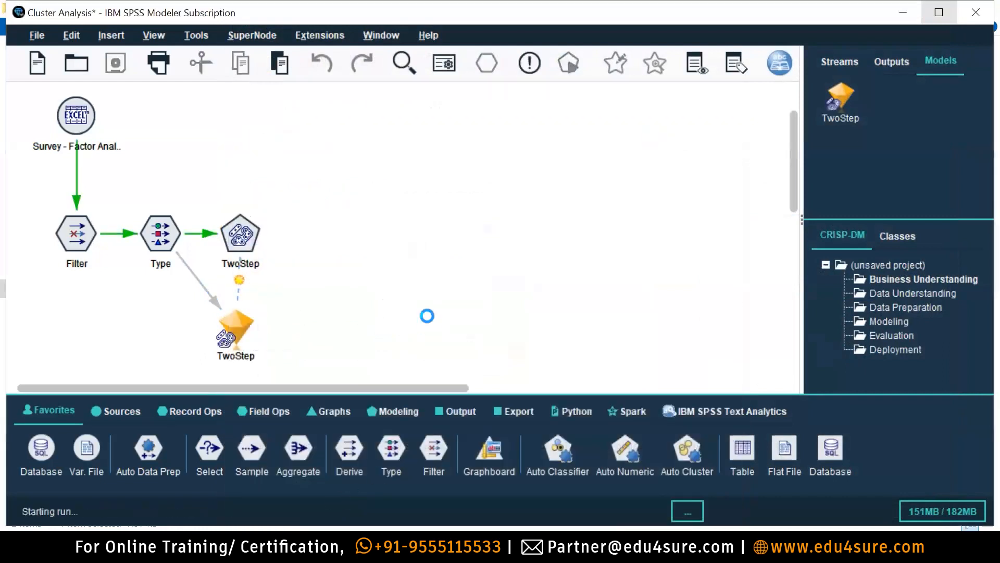
pyautogui.doubleClick(239, 327)
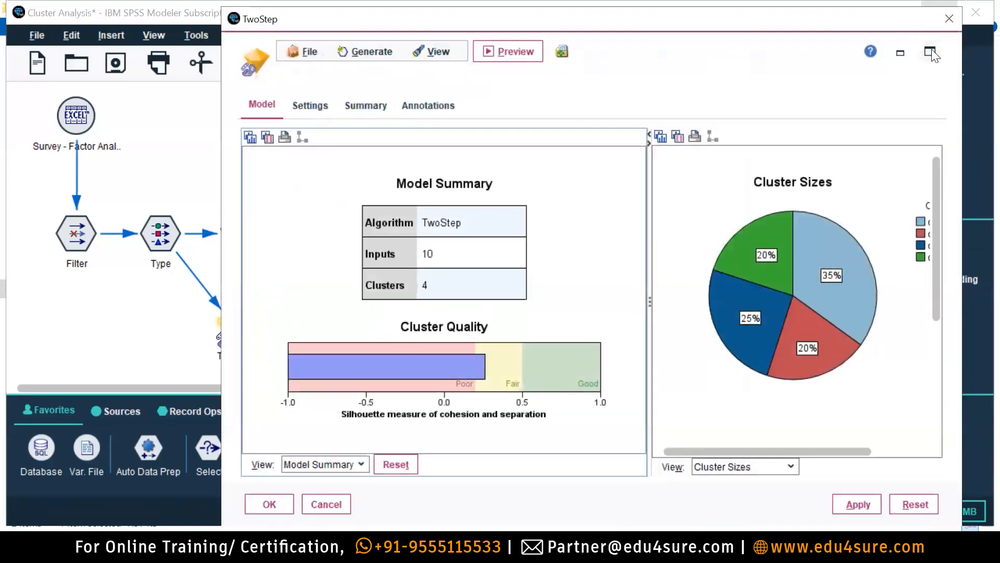
pyautogui.click(931, 52)
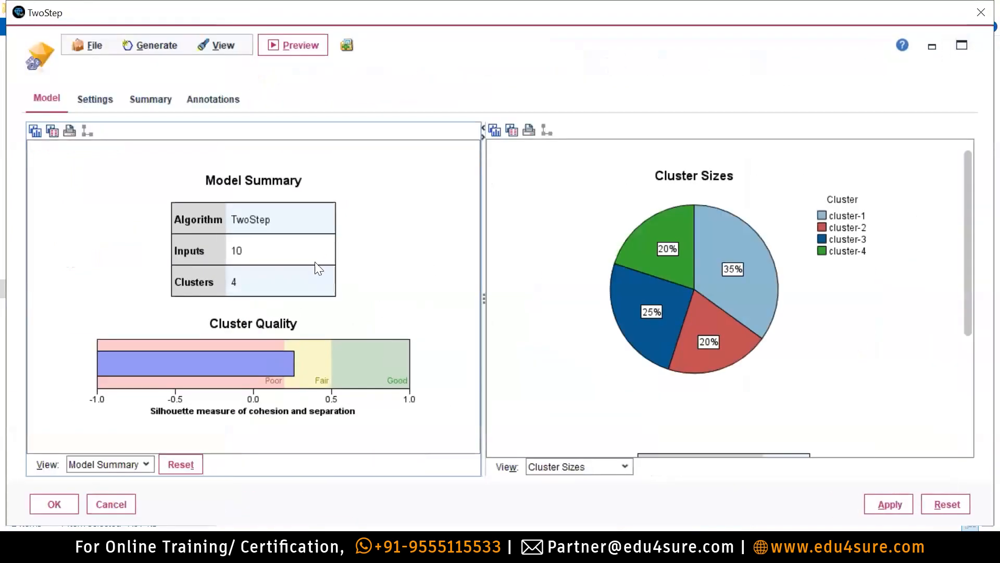
pyautogui.moveTo(295, 362)
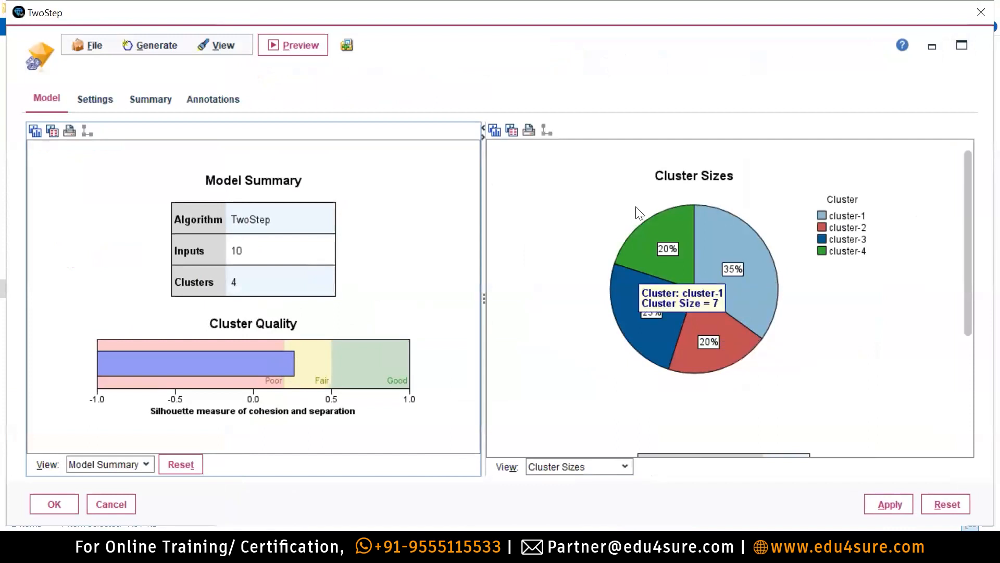
pyautogui.moveTo(655, 251)
pyautogui.moveTo(708, 219)
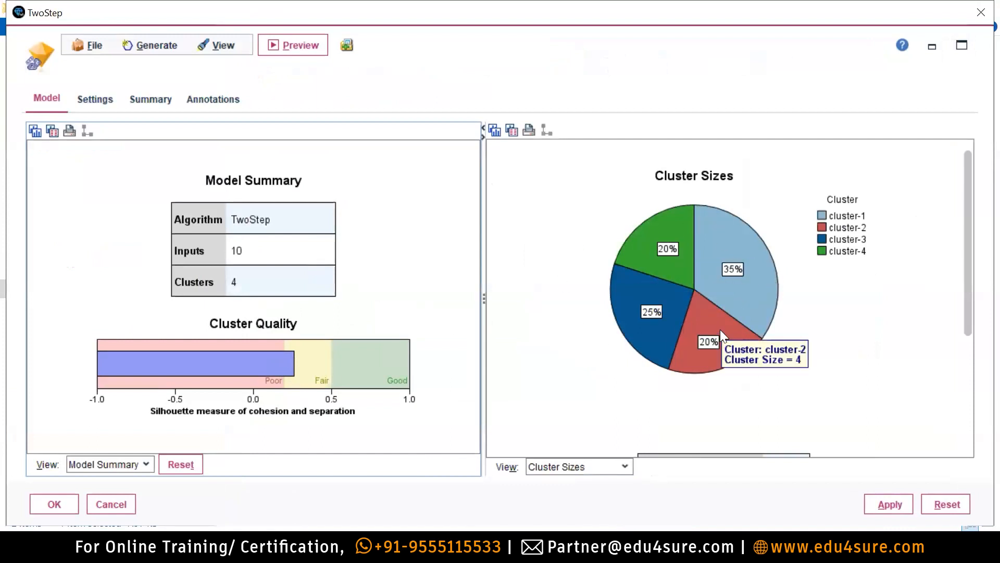
pyautogui.moveTo(650, 303)
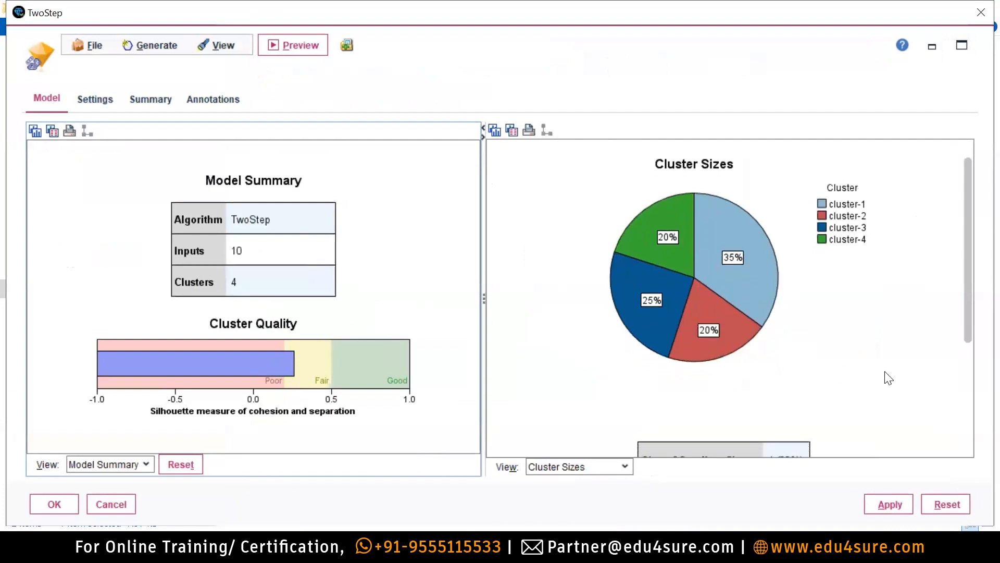
# Scroll the Cluster Sizes pane to show smallest cluster 4 (20%), largest 7 (35%), ratio 1.75.
pyautogui.moveTo(970, 304); pyautogui.dragTo(943, 399)
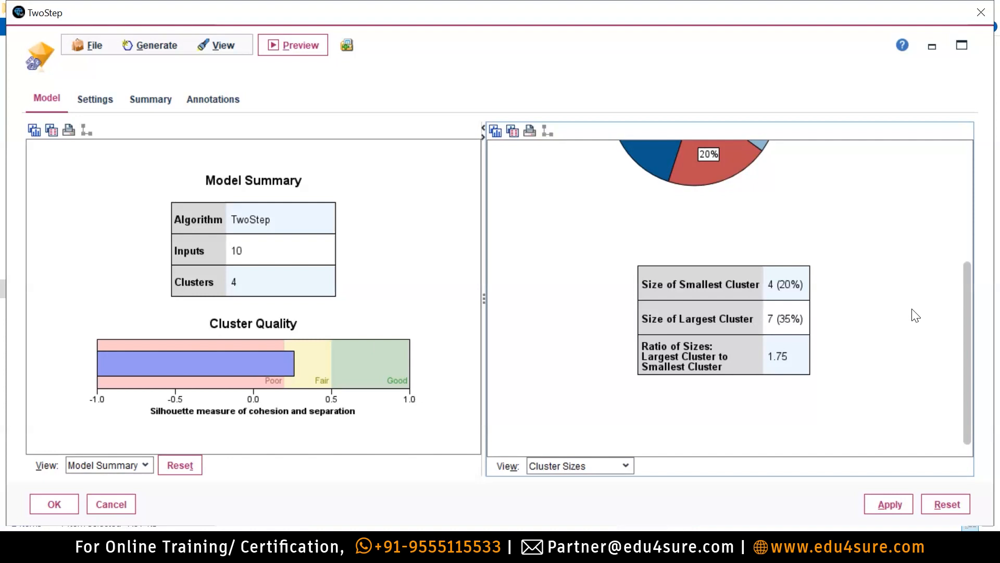
pyautogui.moveTo(967, 286); pyautogui.dragTo(971, 147)
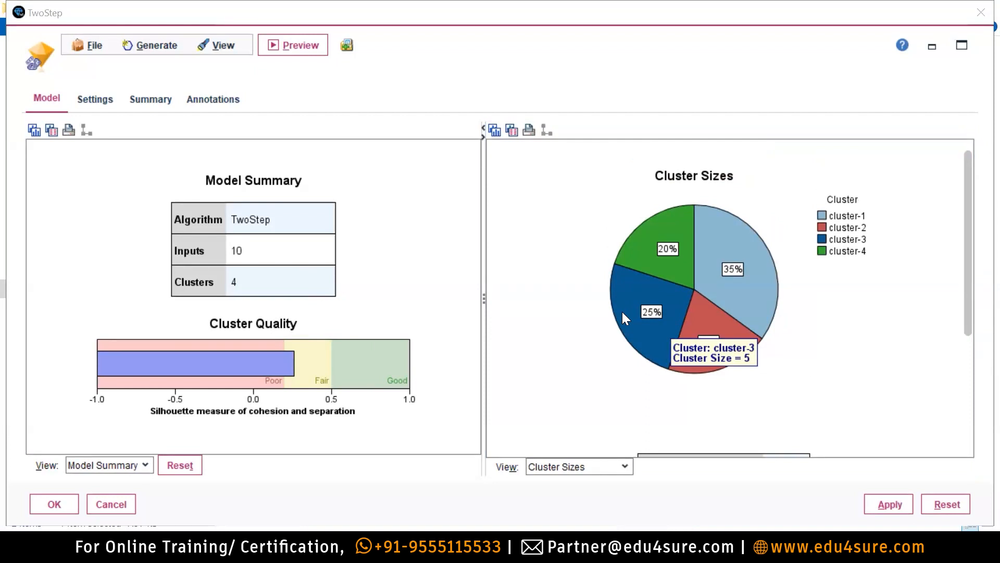
pyautogui.moveTo(291, 381)
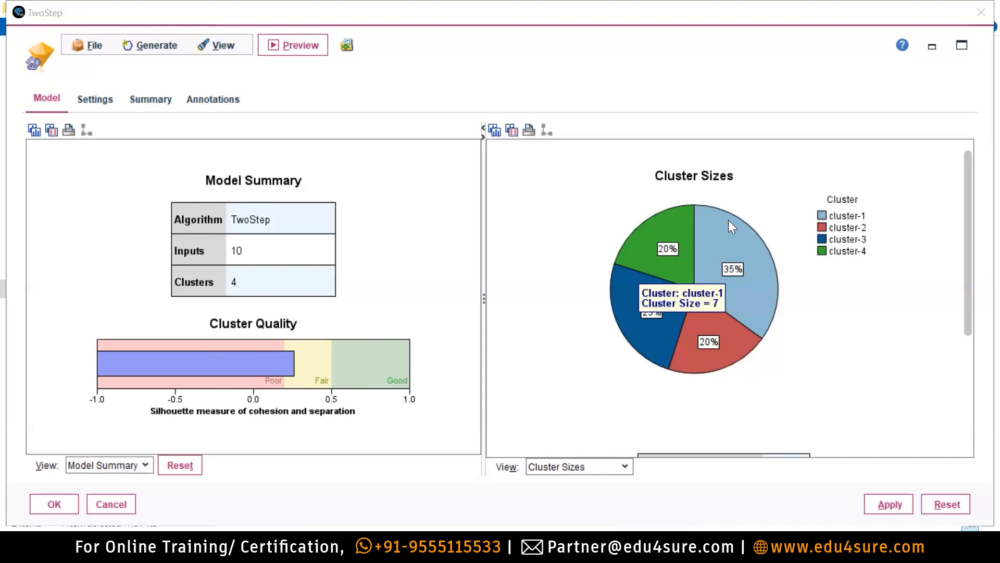
pyautogui.moveTo(710, 225)
pyautogui.moveTo(670, 225)
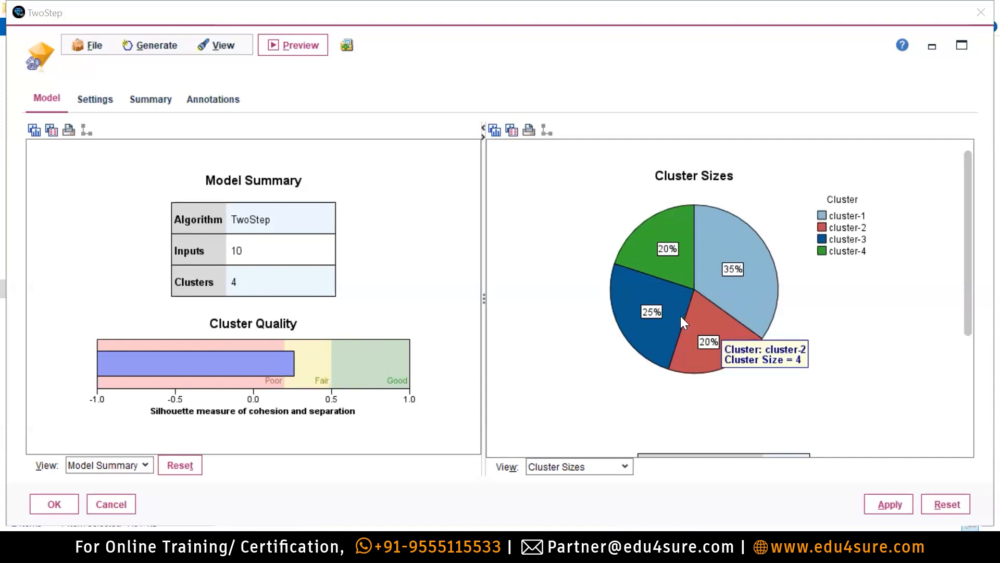
pyautogui.moveTo(673, 312)
pyautogui.moveTo(961, 211); pyautogui.dragTo(962, 323)
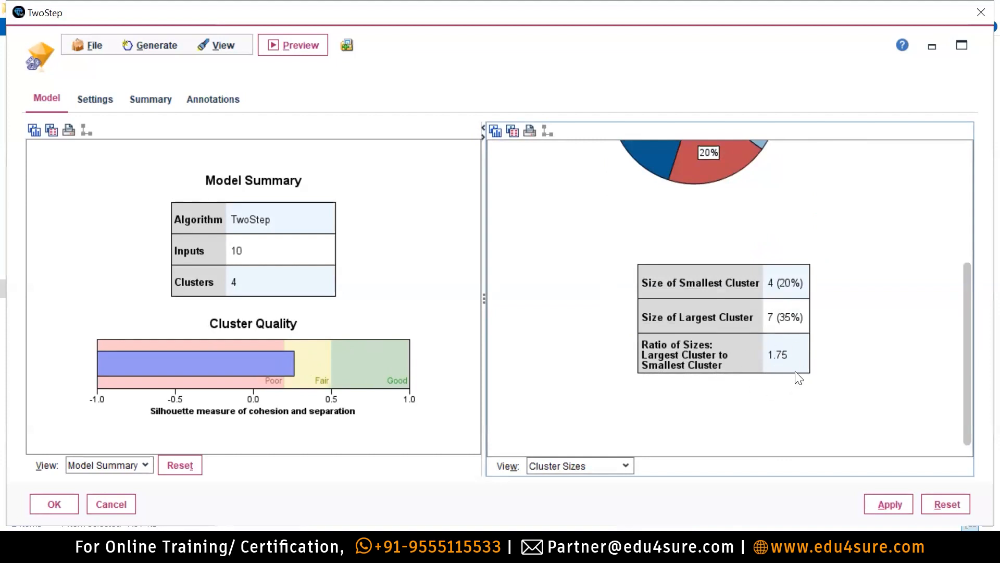
pyautogui.click(106, 465)
# Switch the left view to the Clusters profile grid and show cluster-1's Food cell distribution.
pyautogui.click(105, 462)
pyautogui.click(104, 463)
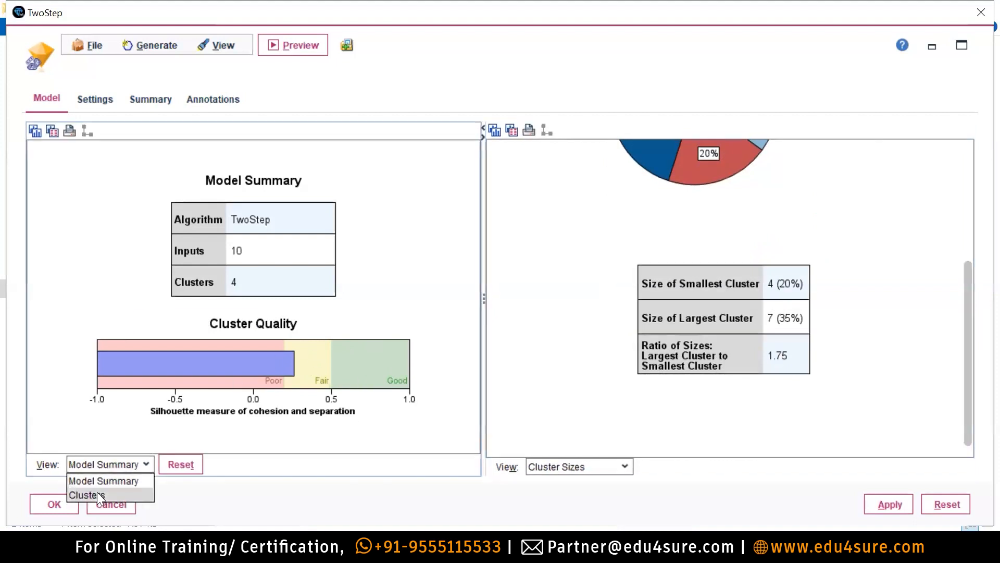
pyautogui.press('Return')
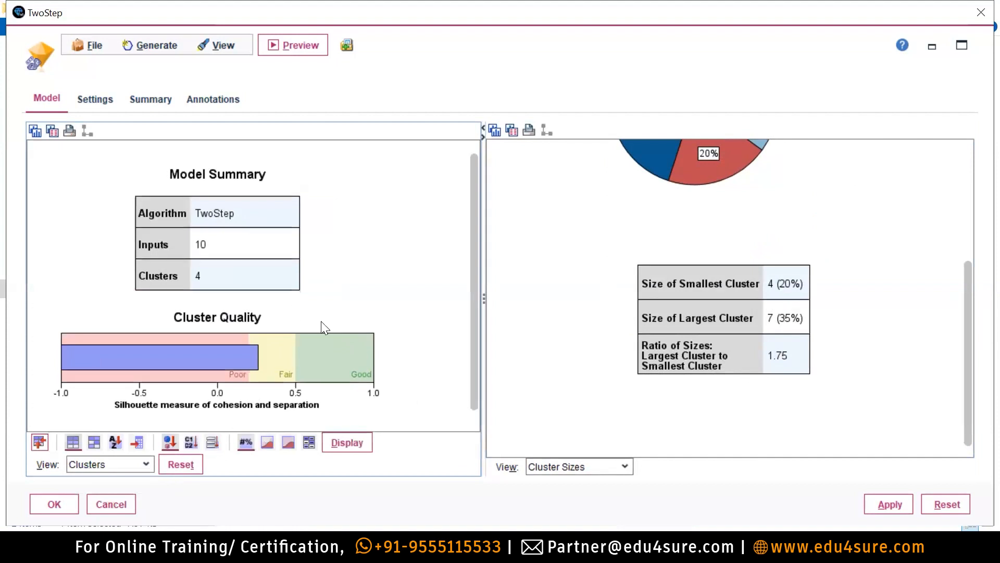
pyautogui.scroll(-3, 475, 246)
pyautogui.scroll(3, 477, 228)
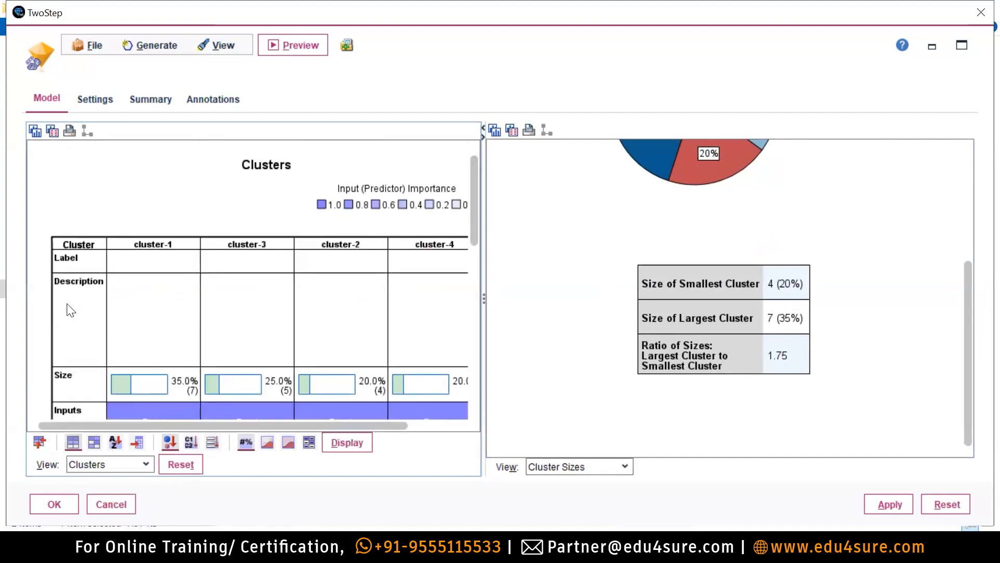
pyautogui.click(179, 297)
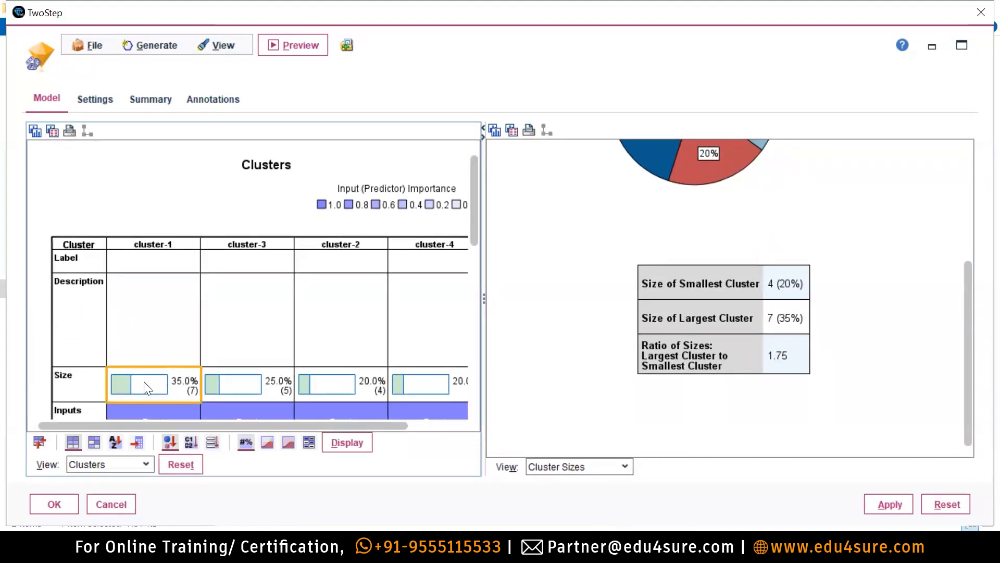
pyautogui.scroll(-1, 264, 360)
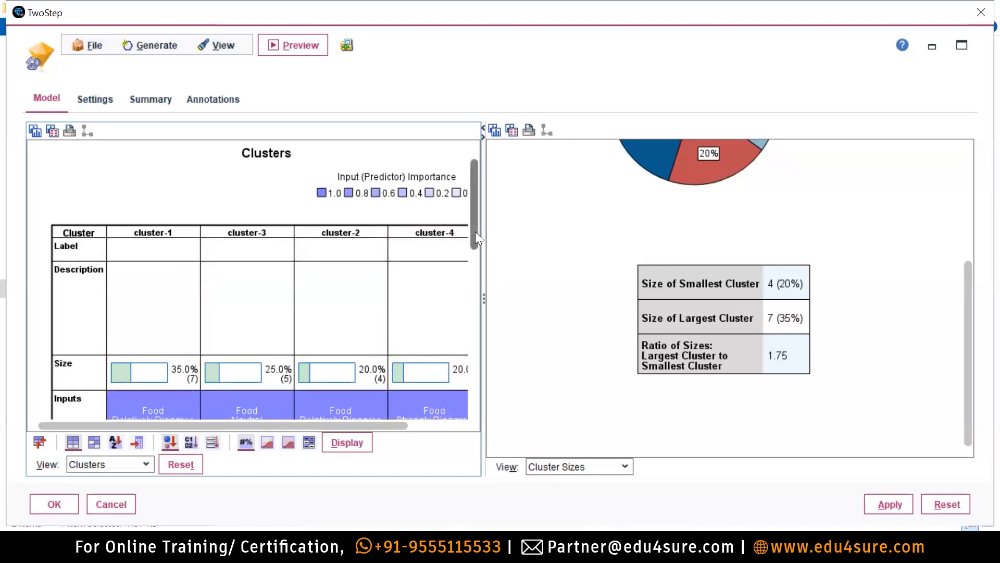
pyautogui.scroll(-3, 475, 231)
pyautogui.click(146, 243)
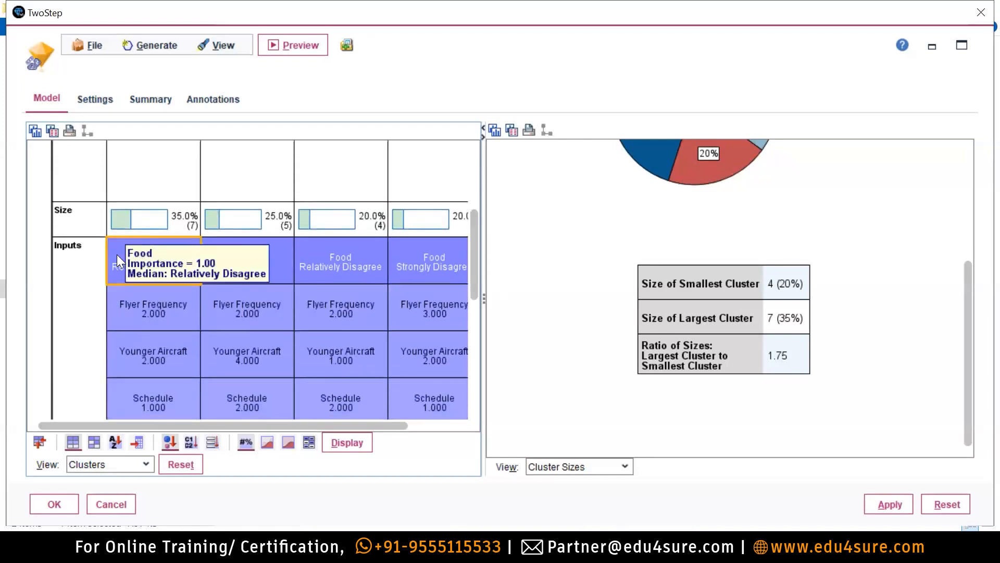
pyautogui.click(117, 254)
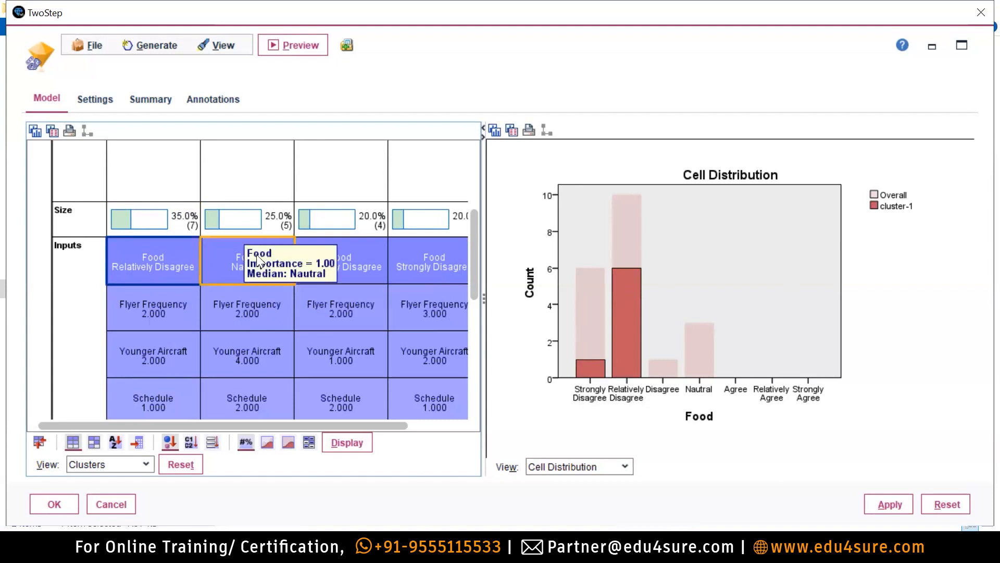
# Chart Food for cluster-3 and cluster-2, then cluster-1's Schedule (5 at 1.000, one each at 3.000, 4.000).
pyautogui.click(239, 248)
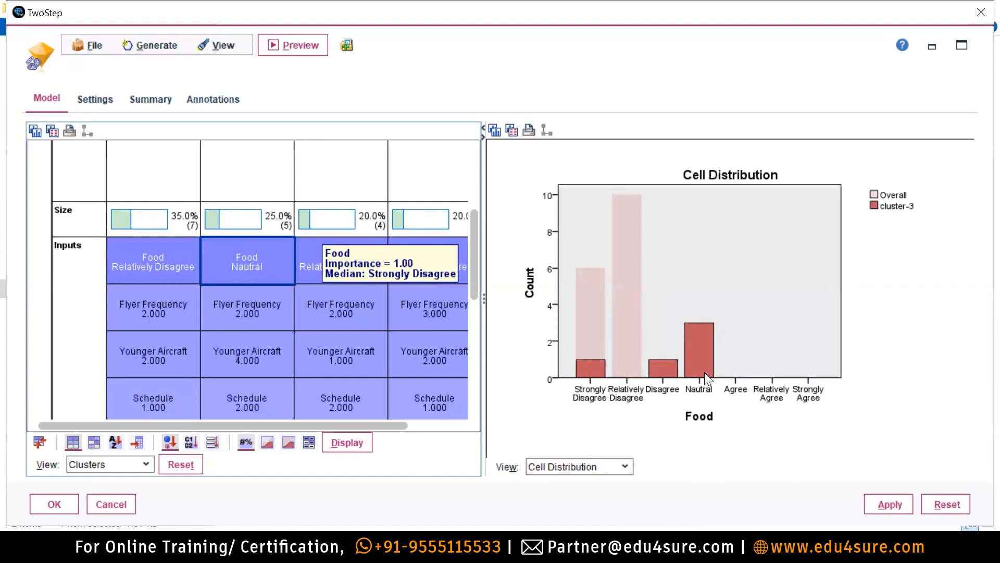
pyautogui.click(304, 248)
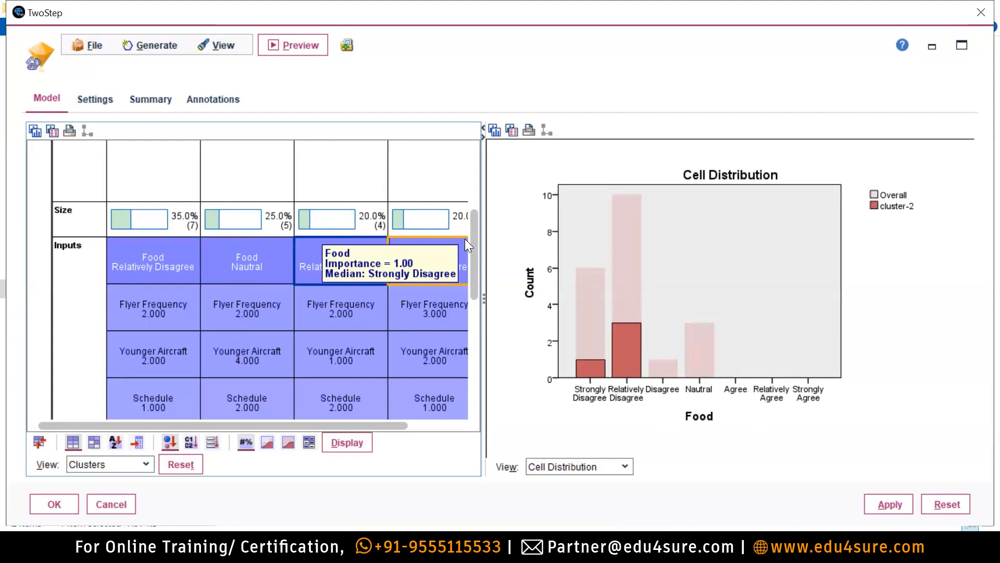
pyautogui.scroll(-1, 218, 365)
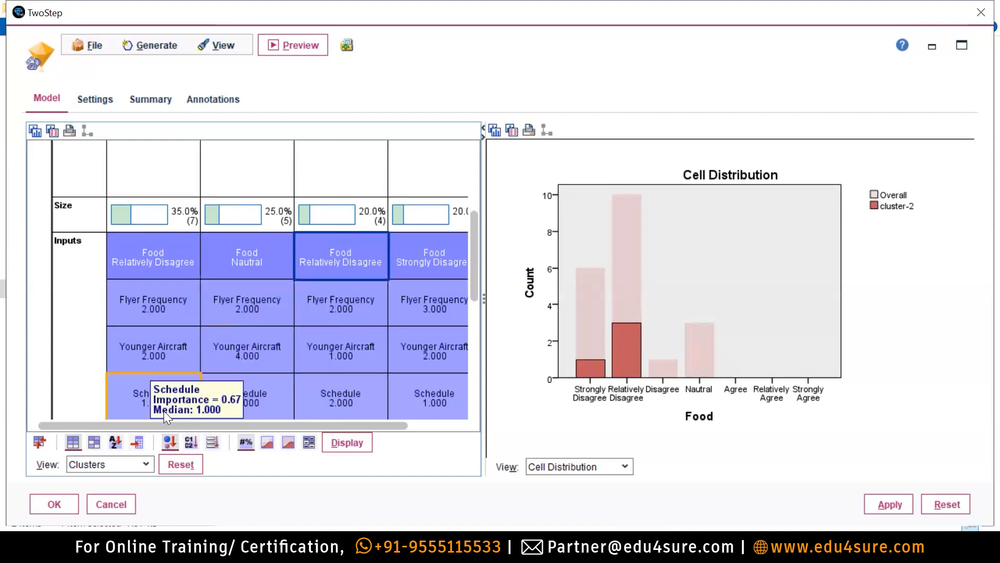
pyautogui.click(128, 386)
pyautogui.scroll(-3, 338, 349)
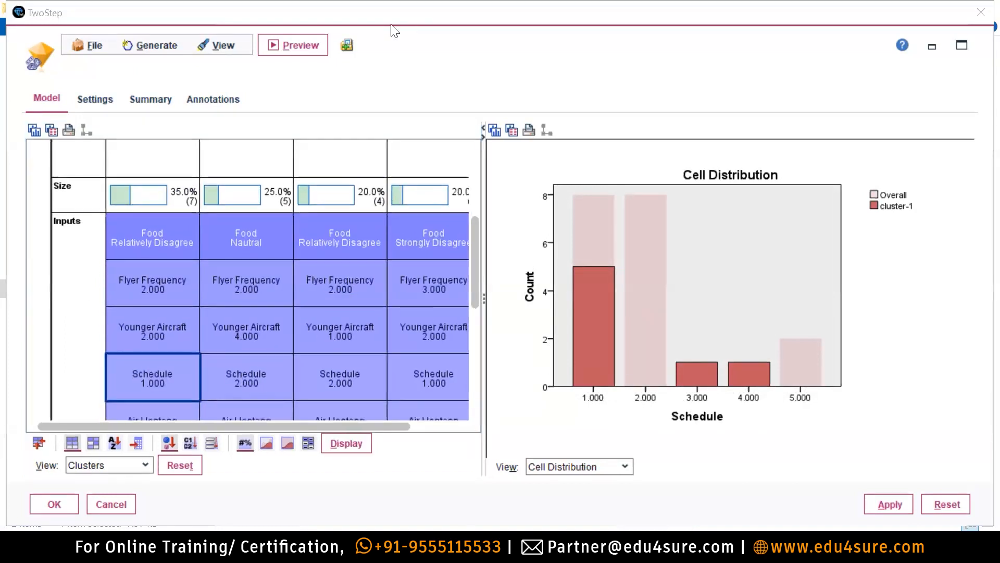
# Alternate Schedule charts for cluster-1 and cluster-3, then chart cluster-2 and cluster-4 (2 at 1.000, 2 at 2.000).
pyautogui.moveTo(475, 275); pyautogui.dragTo(475, 309)
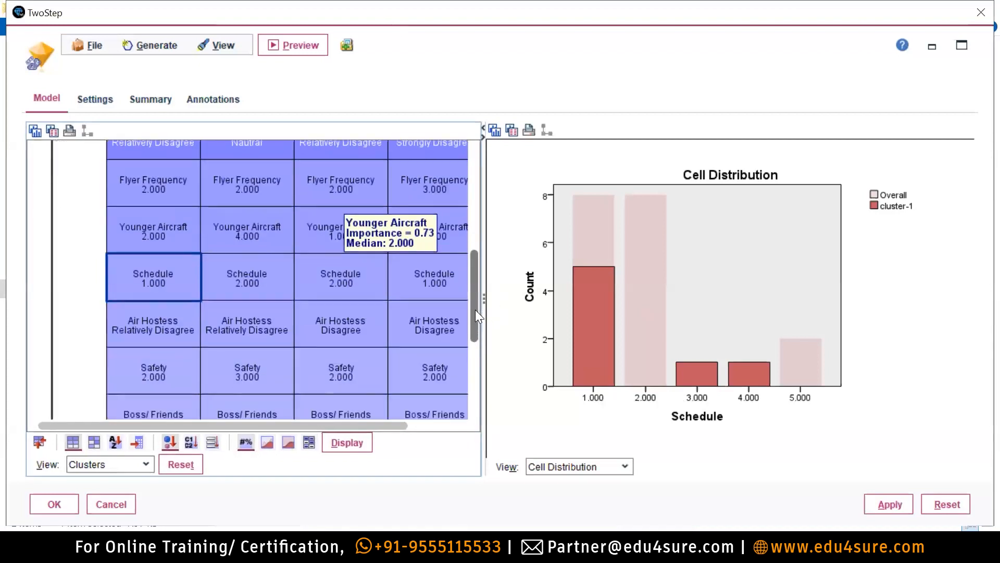
pyautogui.click(159, 284)
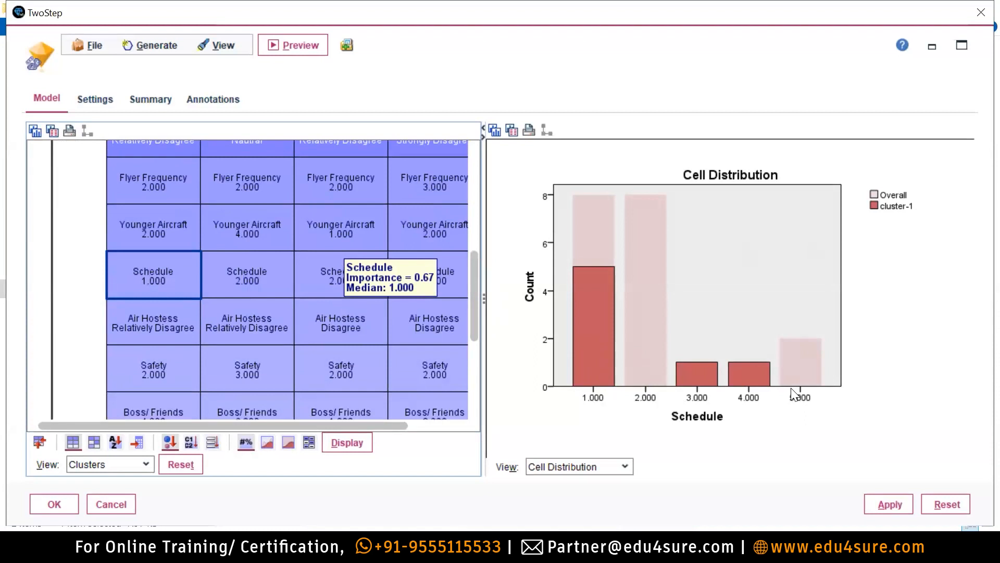
pyautogui.click(237, 276)
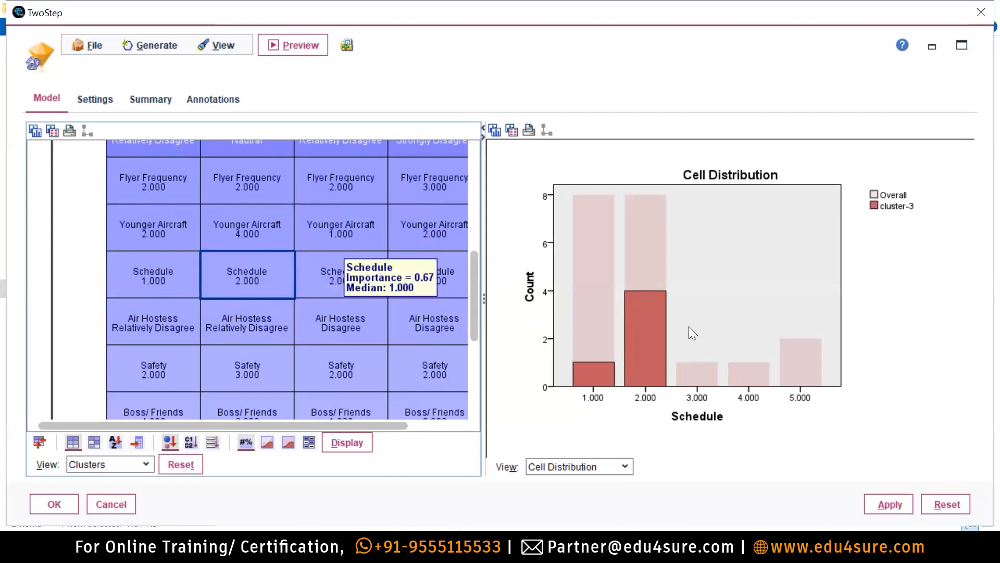
pyautogui.click(122, 257)
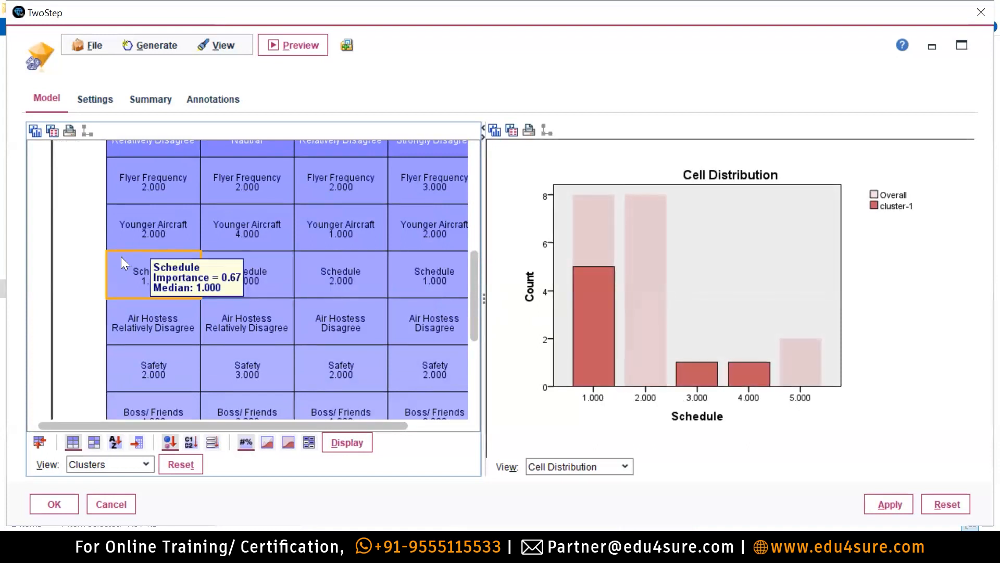
pyautogui.click(231, 256)
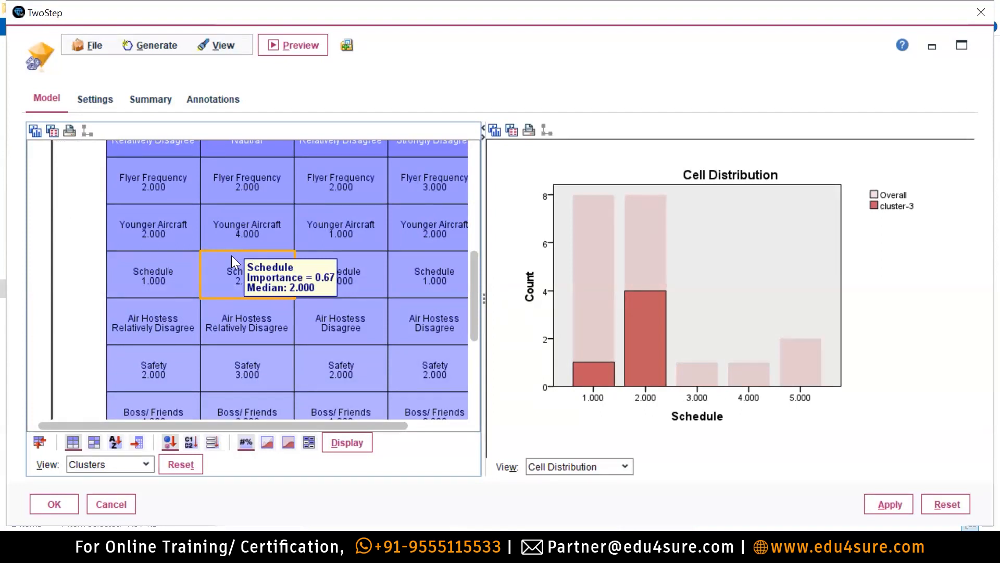
pyautogui.click(105, 259)
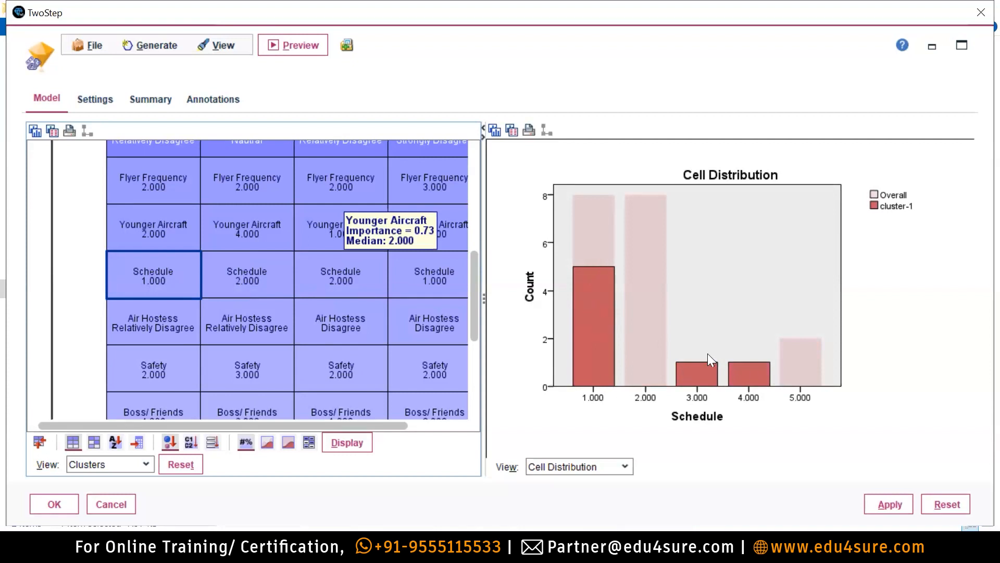
pyautogui.click(228, 272)
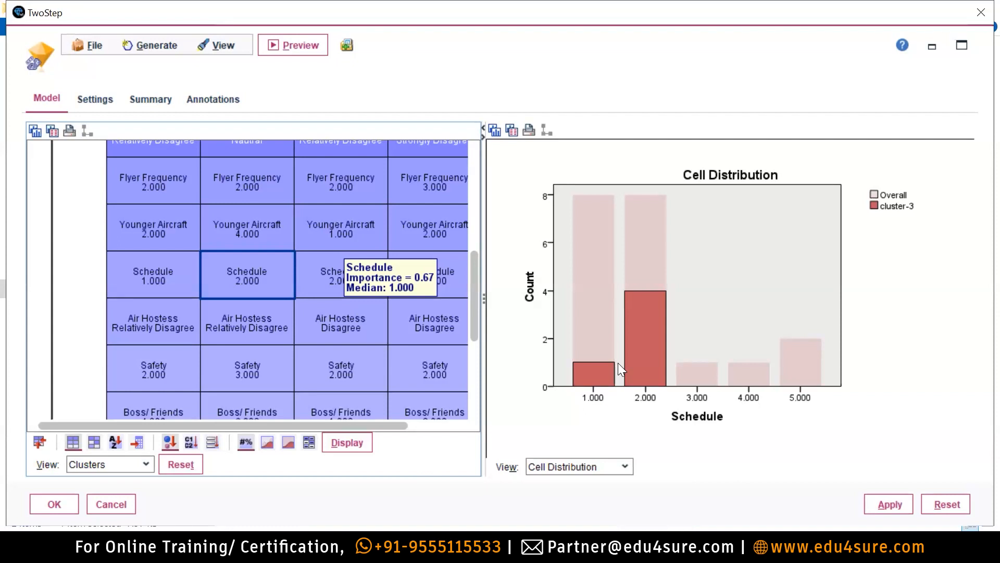
pyautogui.click(331, 276)
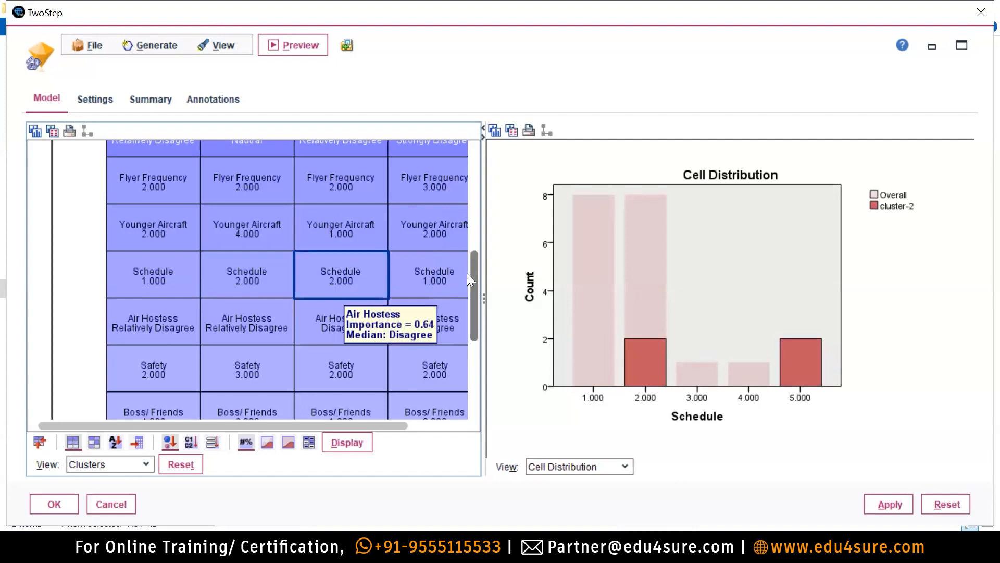
pyautogui.click(409, 271)
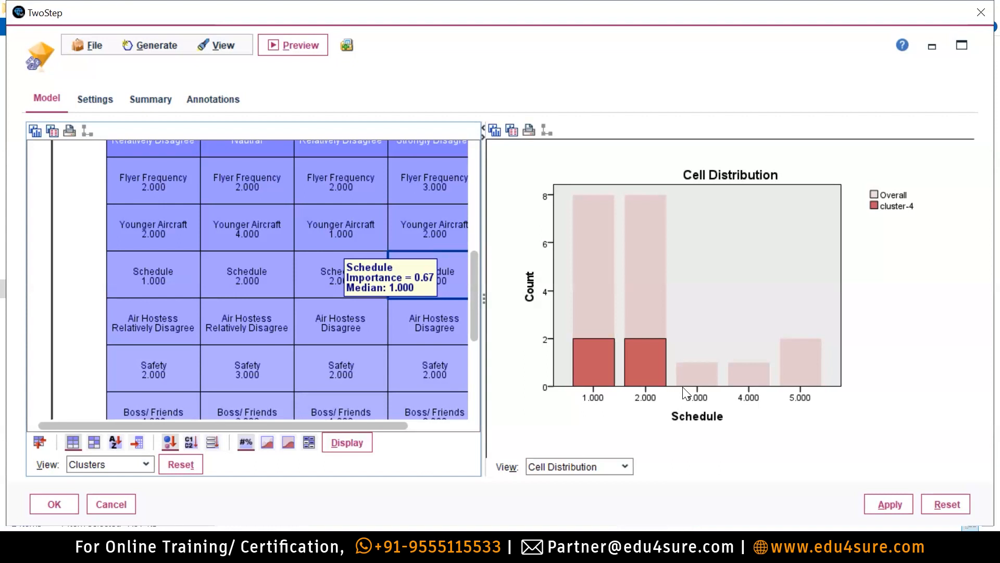
# Pick cluster-1 for comparison and switch the left view to Model Summary (10 inputs, 4 clusters).
pyautogui.scroll(1, 320, 244)
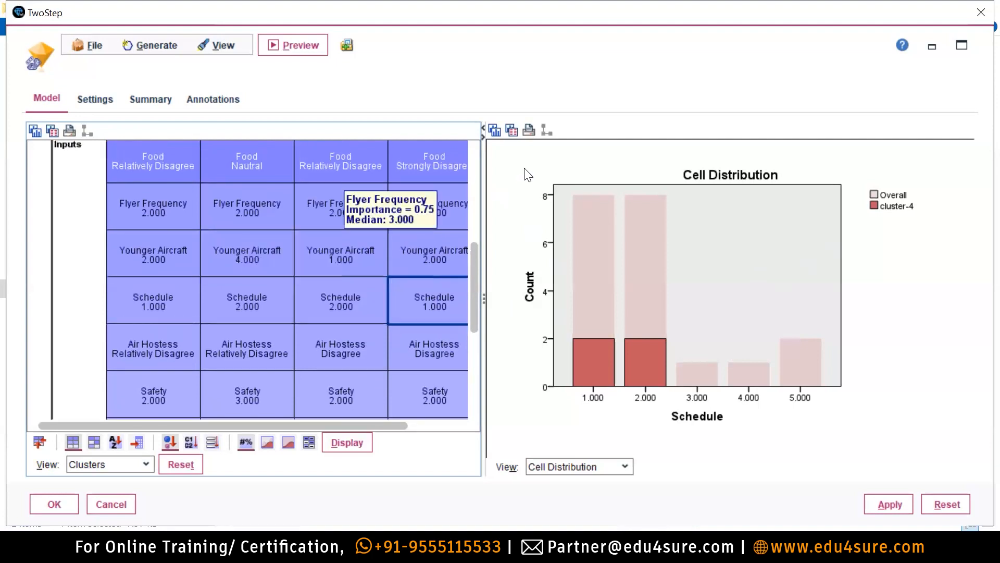
pyautogui.moveTo(475, 280); pyautogui.dragTo(489, 176)
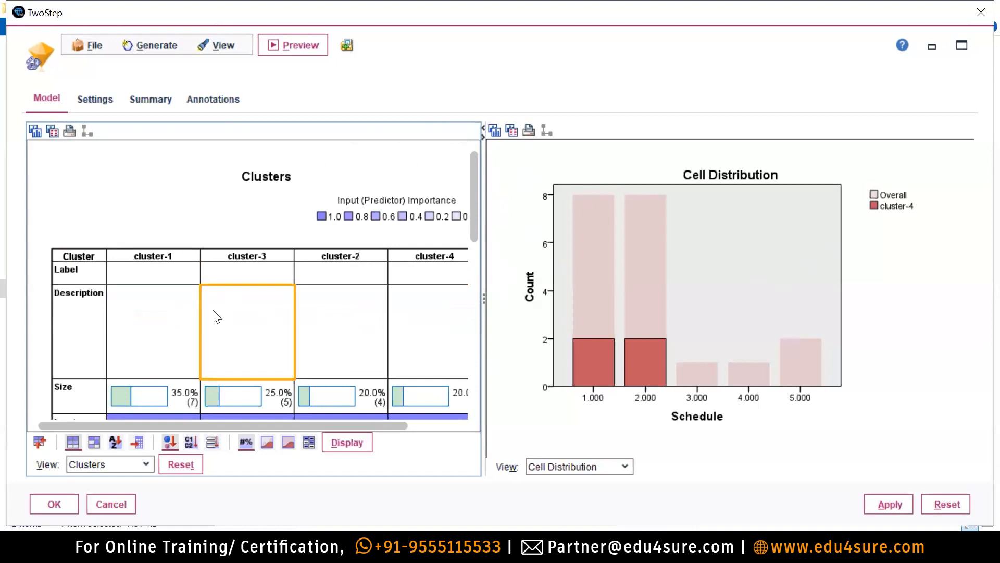
pyautogui.click(179, 254)
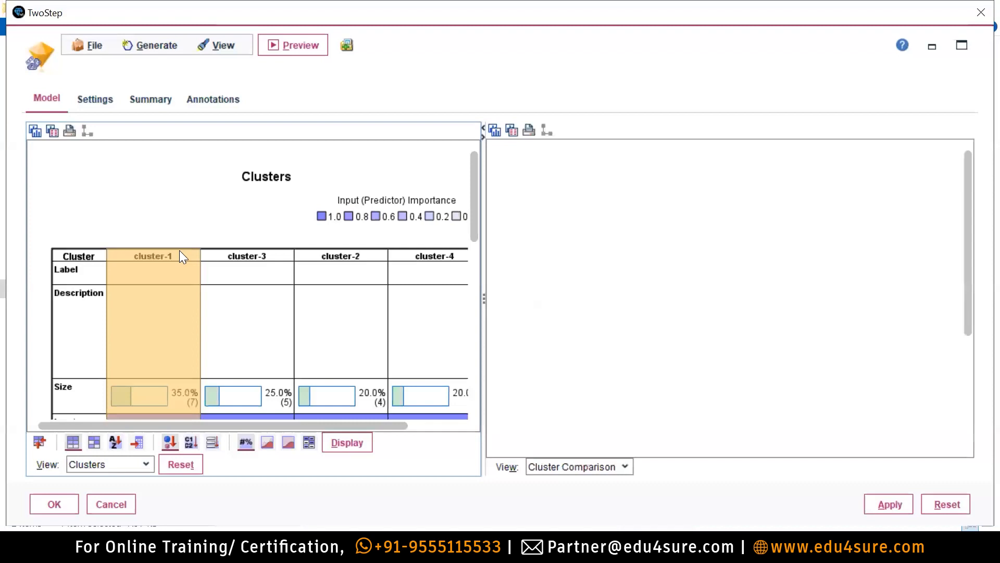
pyautogui.moveTo(501, 552)
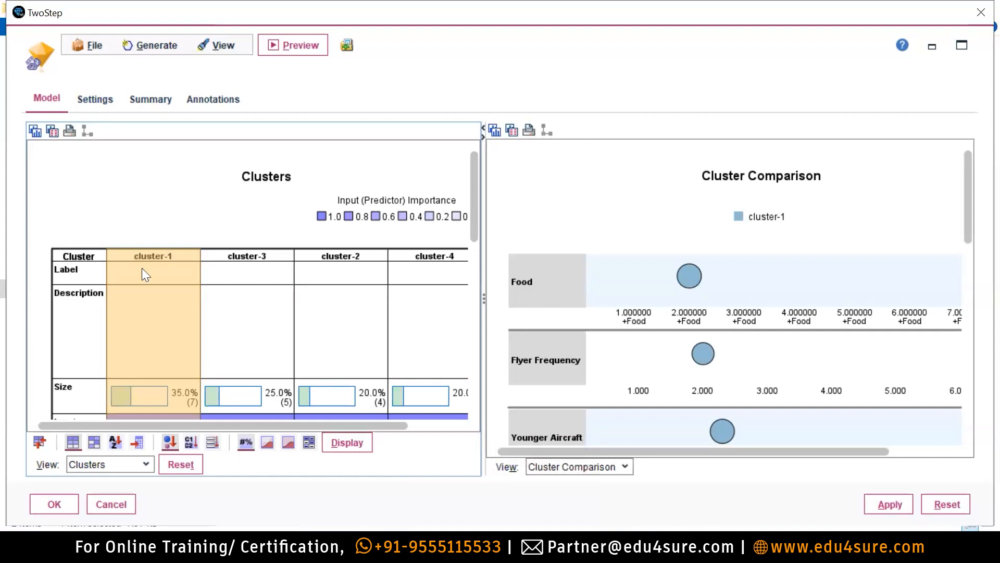
pyautogui.click(119, 464)
pyautogui.click(98, 481)
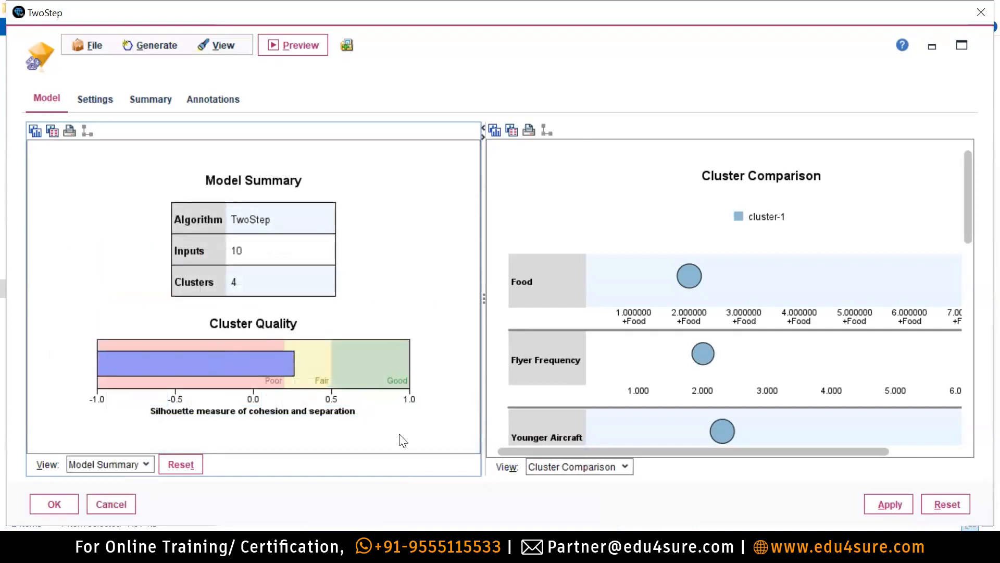
# Return the left view to the Clusters profile table.
pyautogui.click(128, 469)
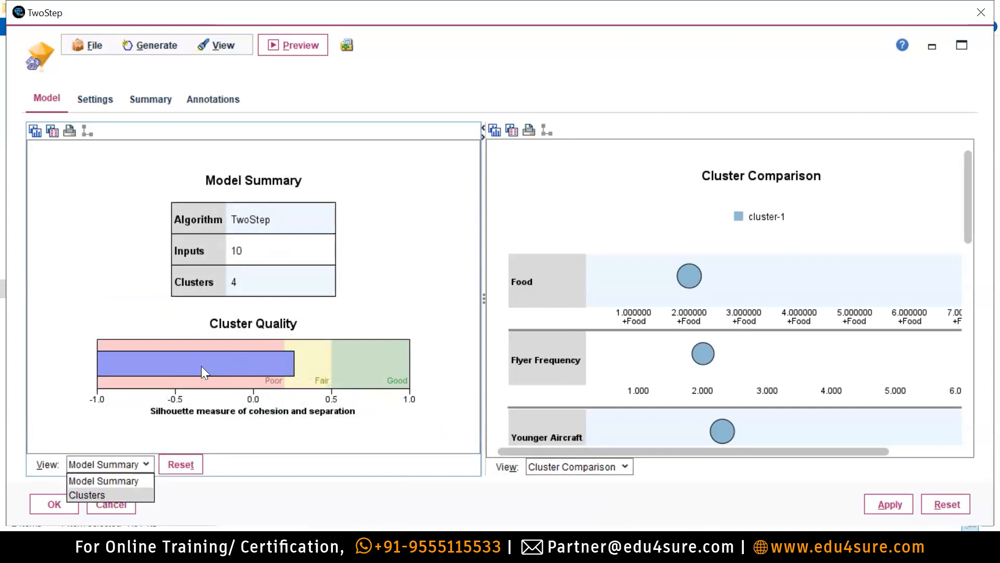
pyautogui.click(101, 496)
pyautogui.moveTo(473, 217); pyautogui.dragTo(473, 260)
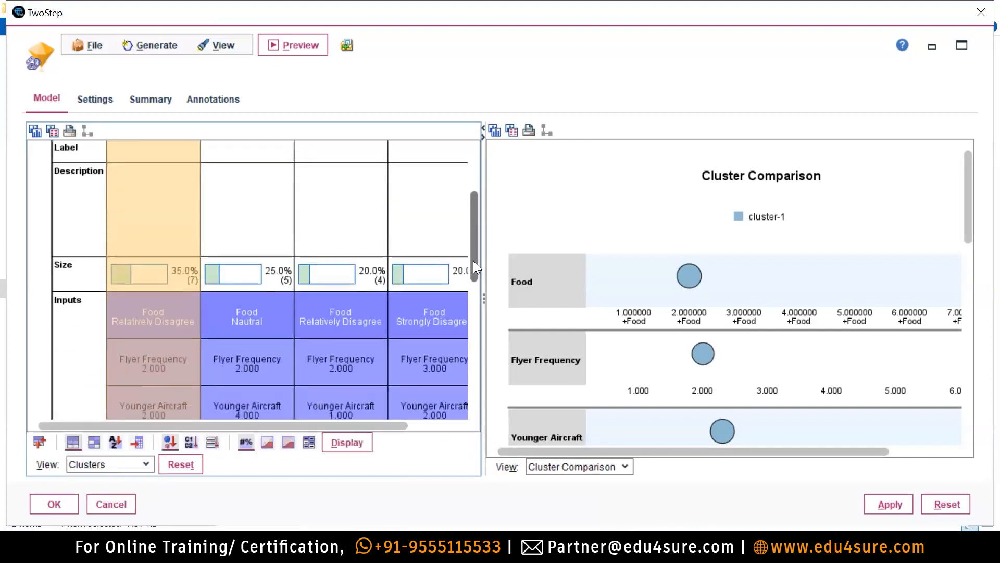
pyautogui.moveTo(151, 318)
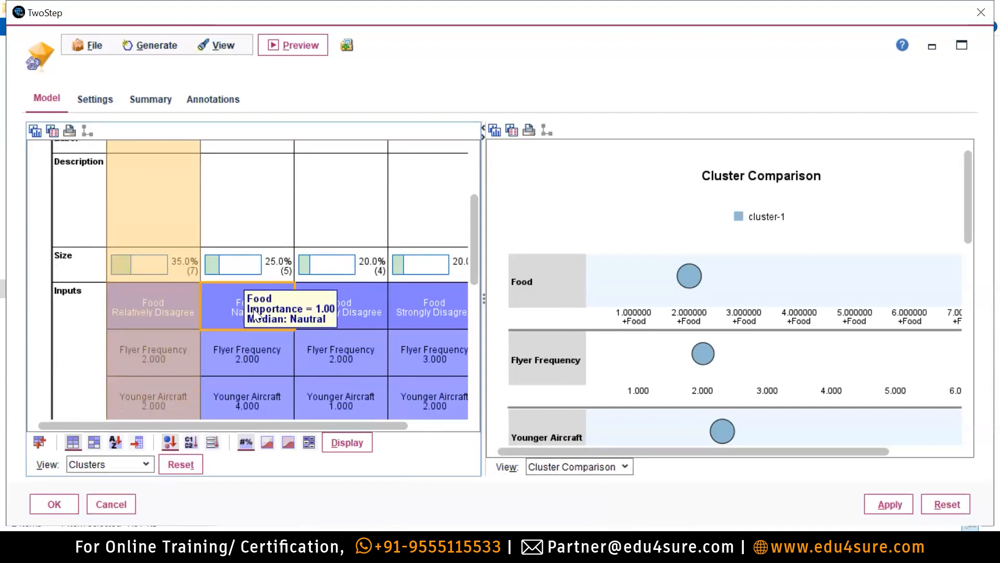
# Page the right view through the Predictor Importance, Cluster Sizes and Cell Distribution charts.
pyautogui.click(578, 467)
pyautogui.click(585, 481)
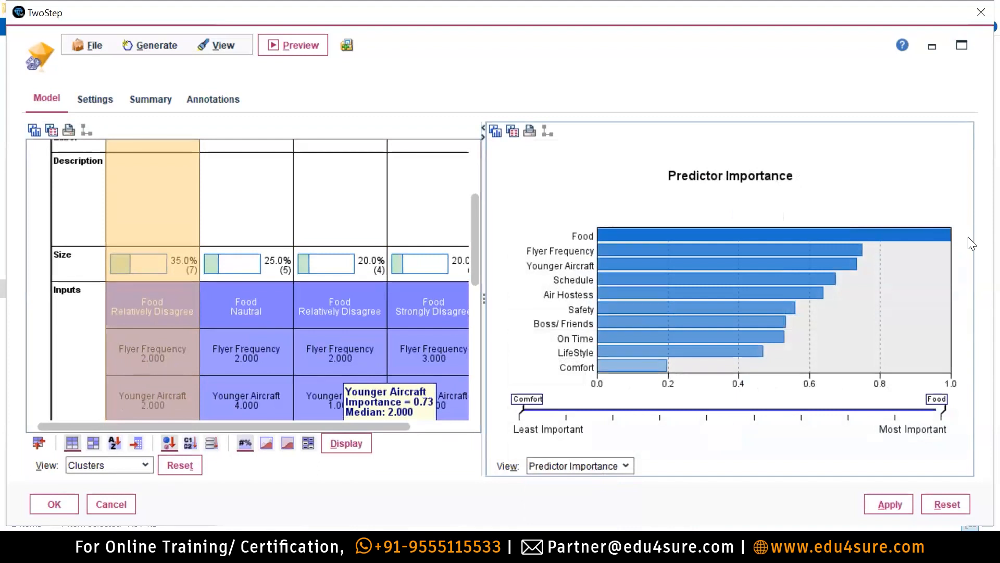
pyautogui.moveTo(662, 369)
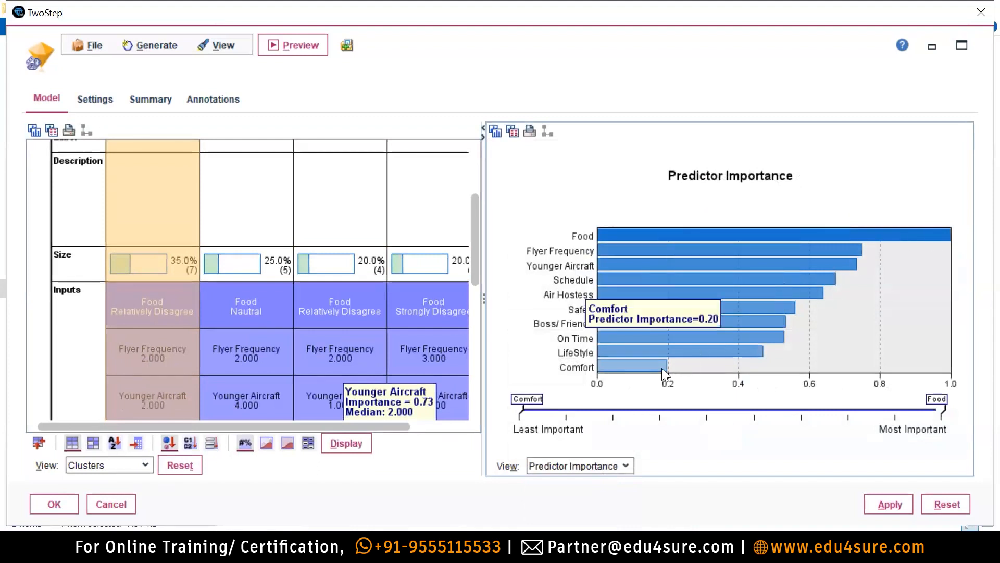
pyautogui.click(591, 465)
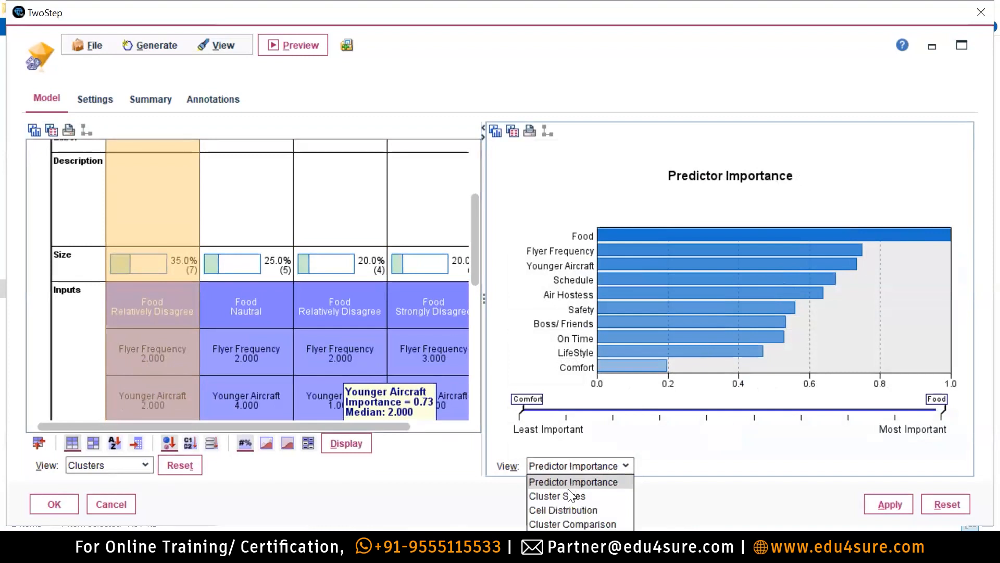
pyautogui.click(562, 495)
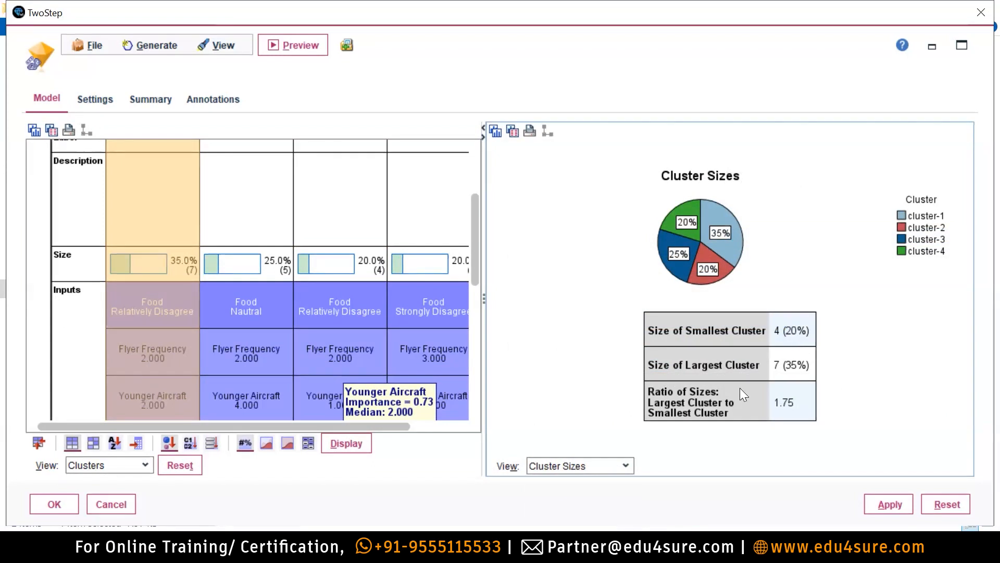
pyautogui.click(590, 468)
pyautogui.click(555, 510)
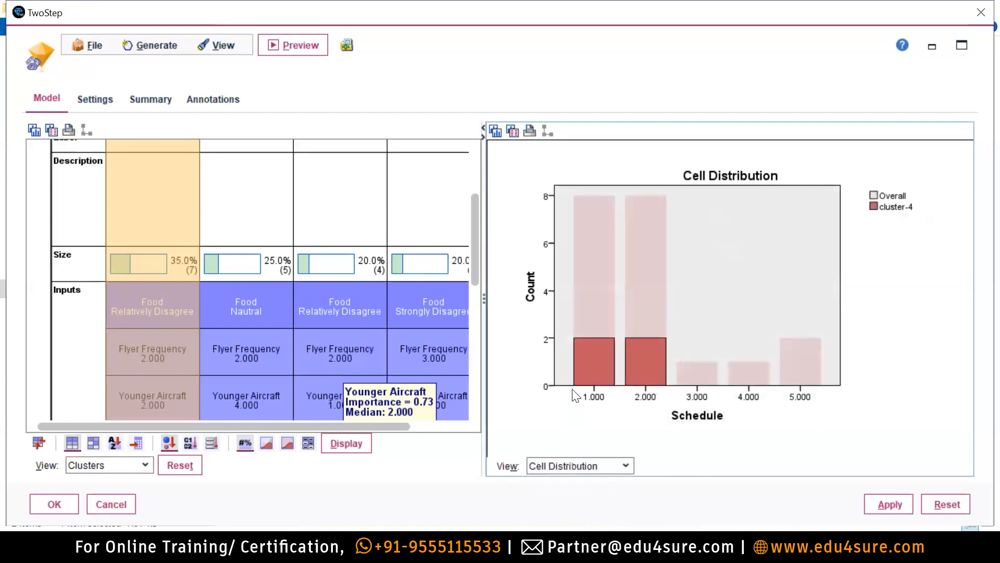
# Show cluster-1's Cluster Comparison for Food, Flyer Frequency and Younger Aircraft, then go to PowerPoint.
pyautogui.click(552, 466)
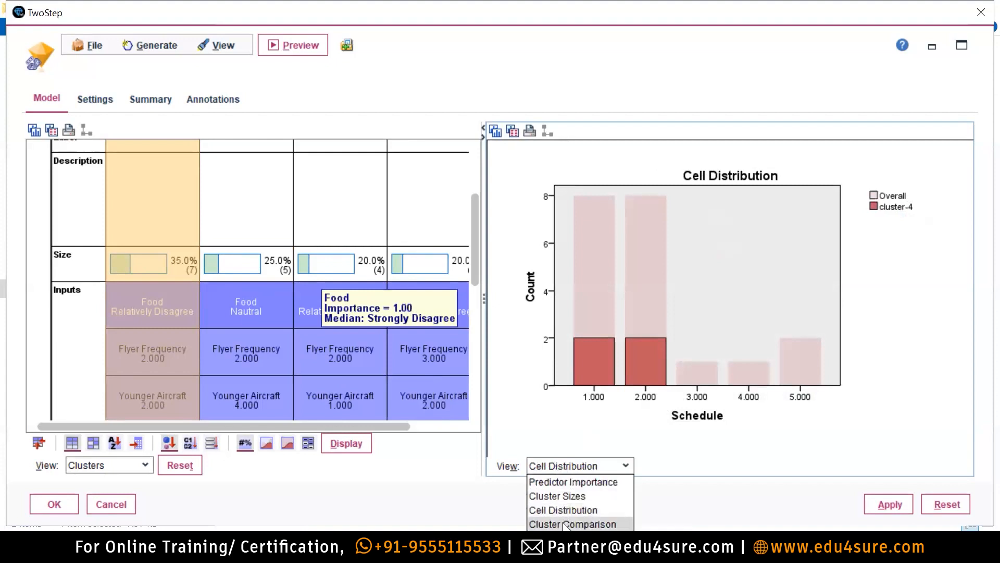
pyautogui.click(569, 523)
pyautogui.scroll(-2, 861, 384)
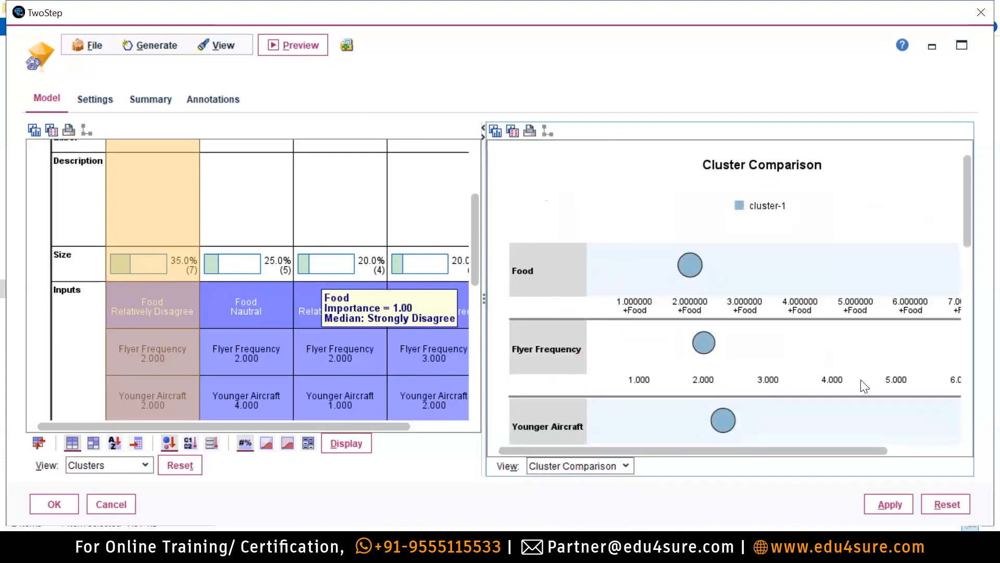
pyautogui.moveTo(968, 209); pyautogui.dragTo(980, 151)
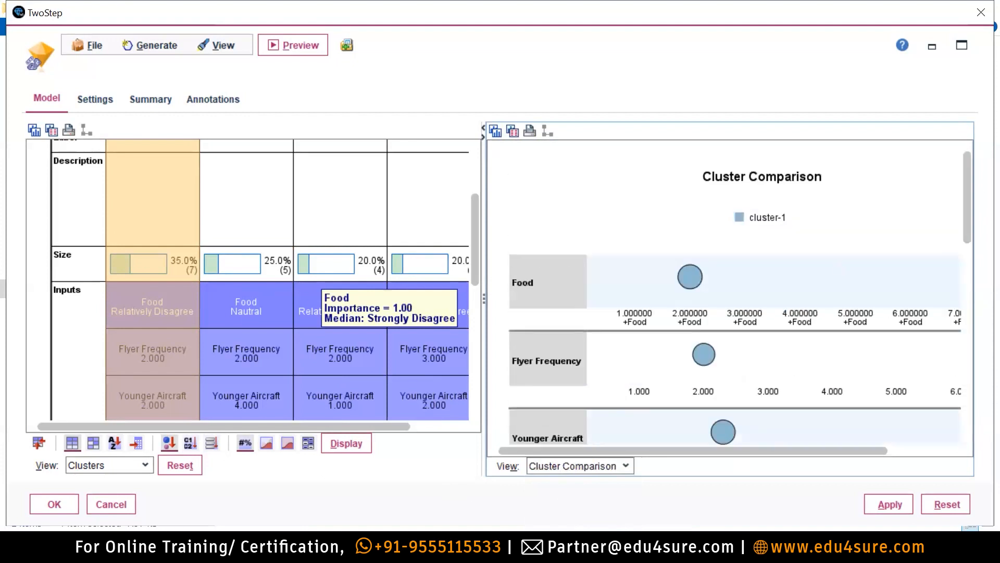
pyautogui.hotkey('alt', 'Tab')
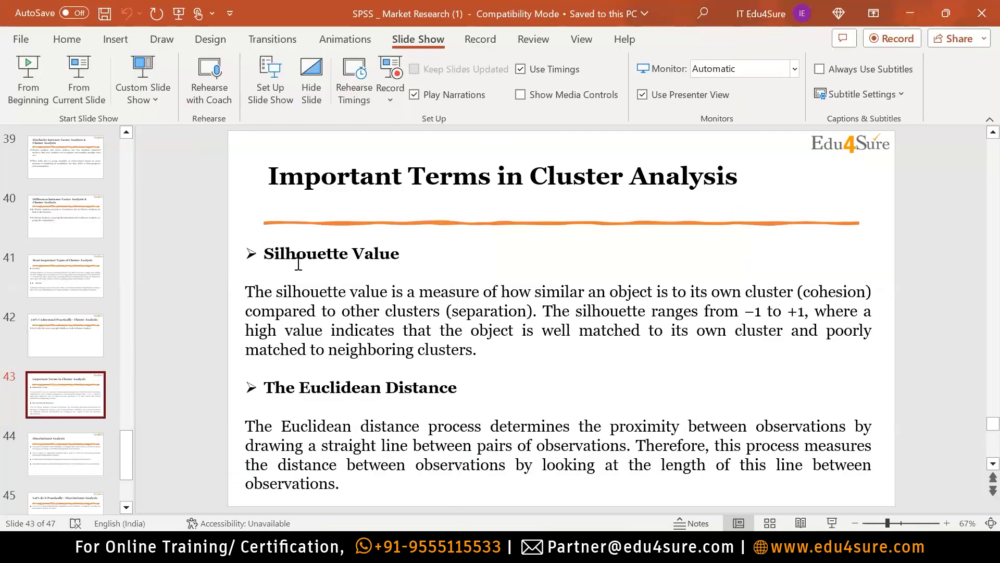
# Highlight the Silhouette Value heading and the phrases 'well matched to its own cluster' and 'neighboring clusters'.
pyautogui.moveTo(265, 254); pyautogui.dragTo(408, 254)
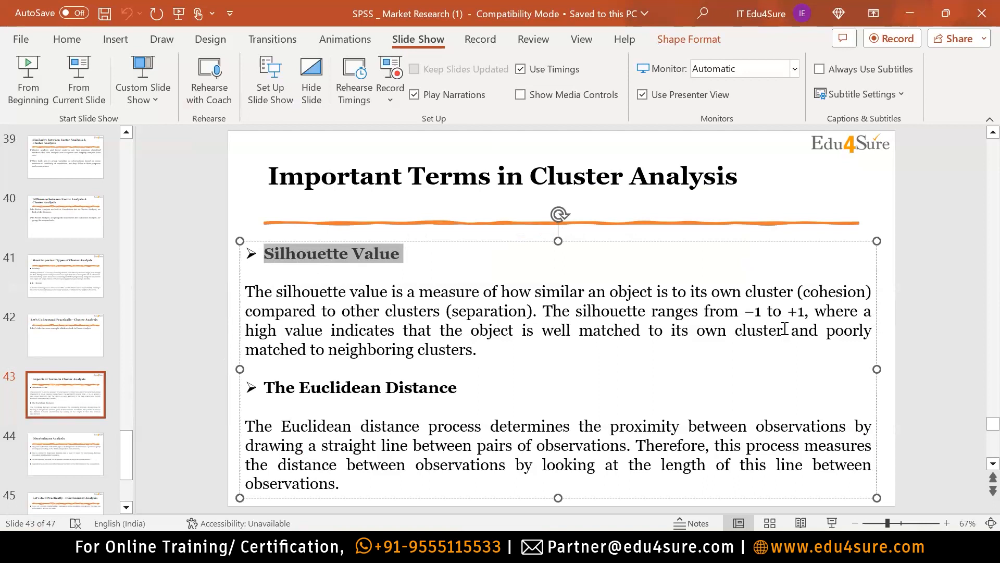
pyautogui.moveTo(790, 334); pyautogui.dragTo(542, 333)
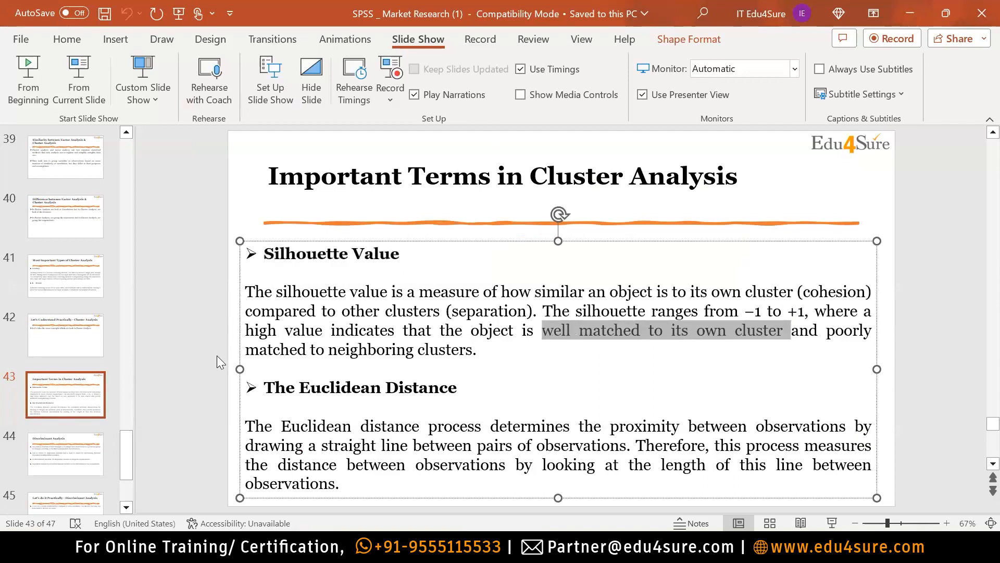
pyautogui.moveTo(481, 350); pyautogui.dragTo(351, 351)
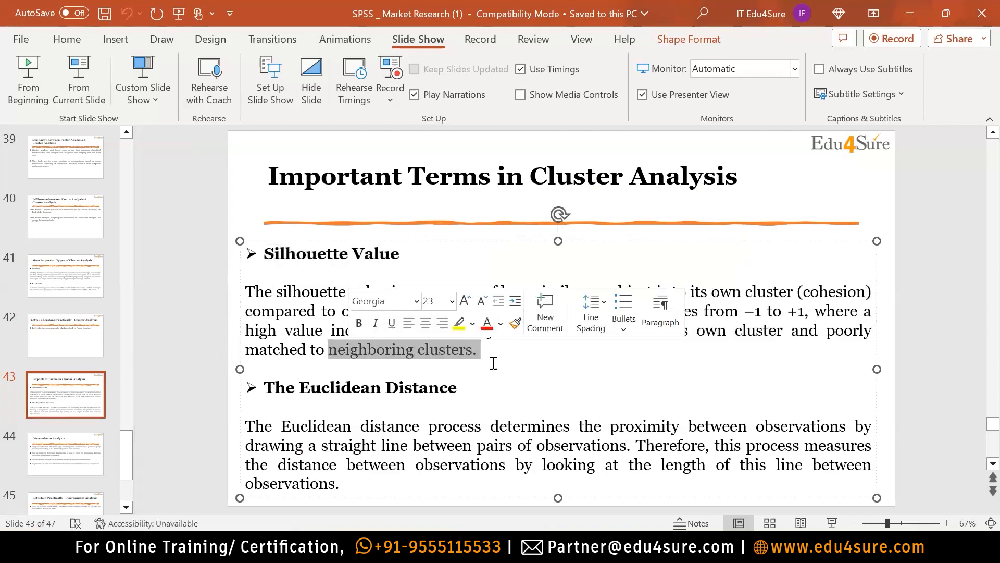
pyautogui.click(771, 395)
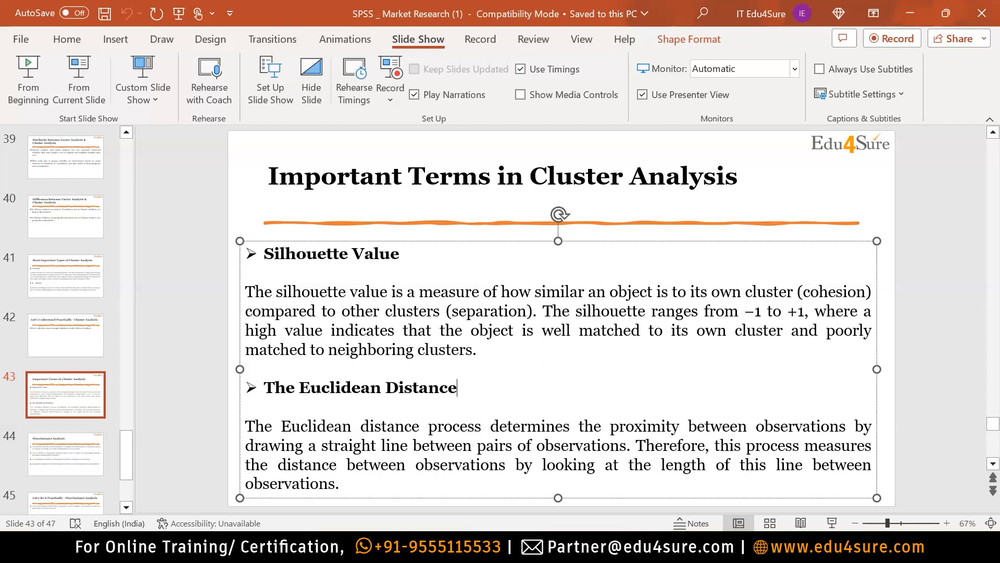
pyautogui.hotkey('alt', 'Tab')
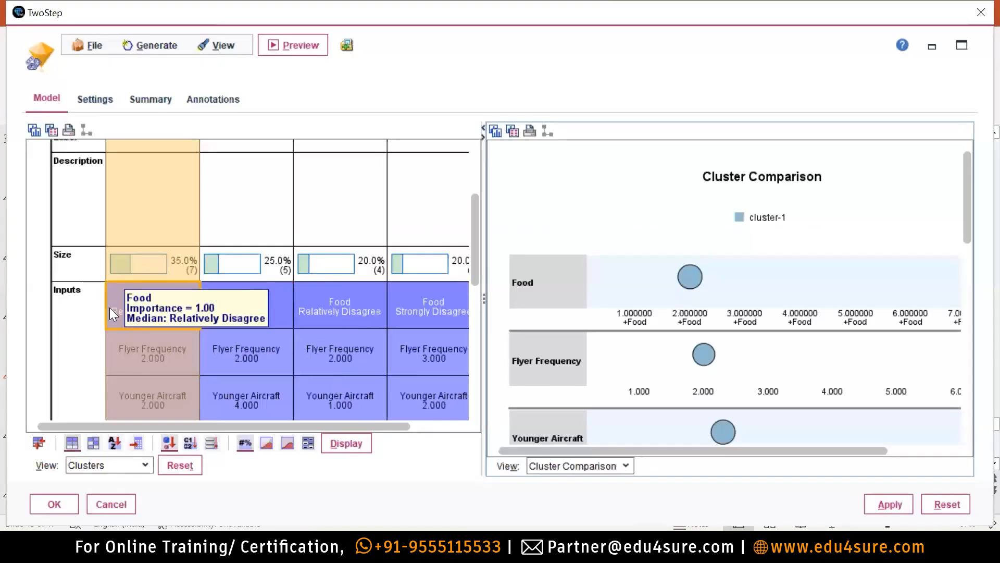
# Show cluster-1's Flyer Frequency distribution (median 2.000), then highlight the Euclidean Distance heading in PowerPoint.
pyautogui.click(134, 351)
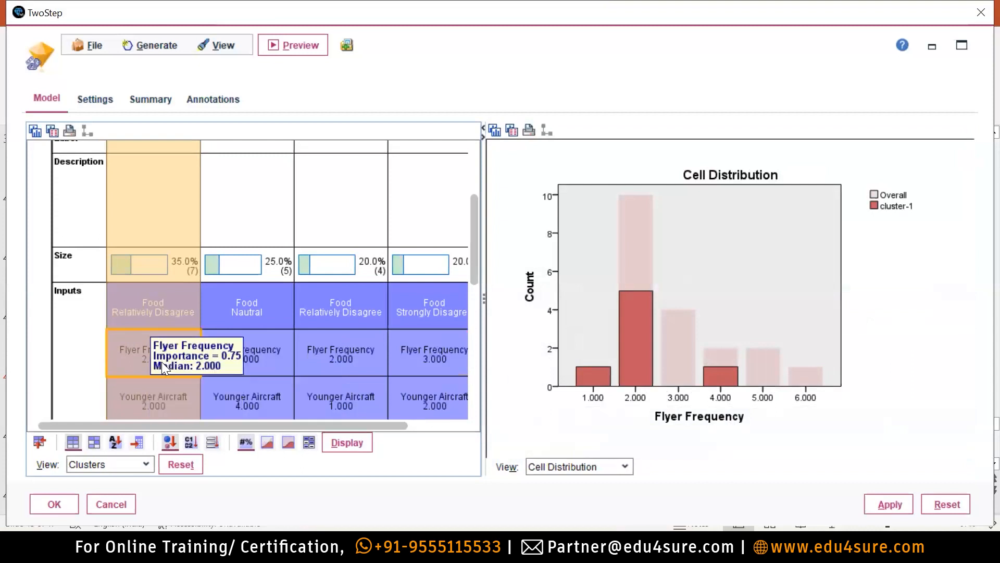
pyautogui.scroll(2, 163, 210)
pyautogui.scroll(1, 157, 223)
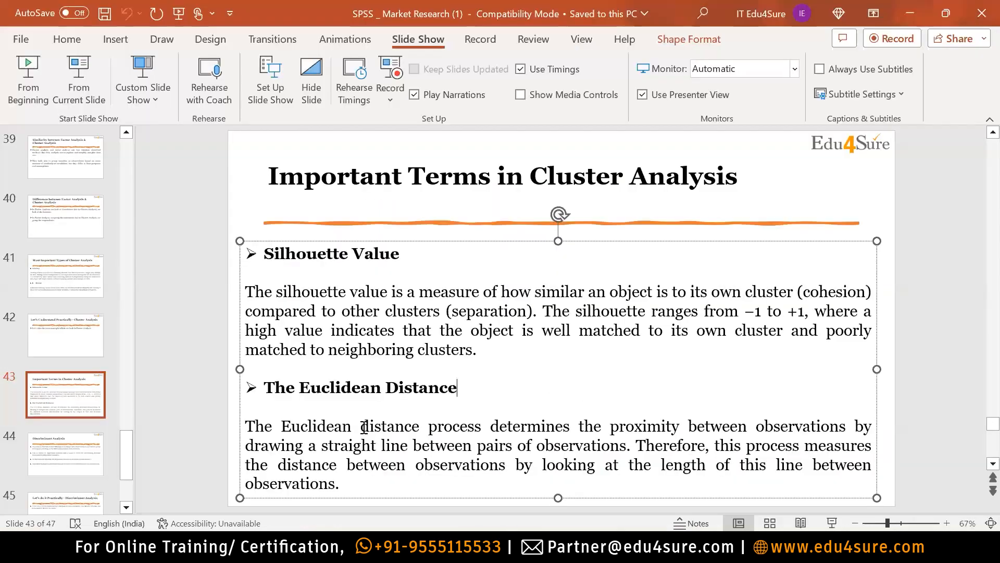
pyautogui.moveTo(461, 388); pyautogui.dragTo(263, 388)
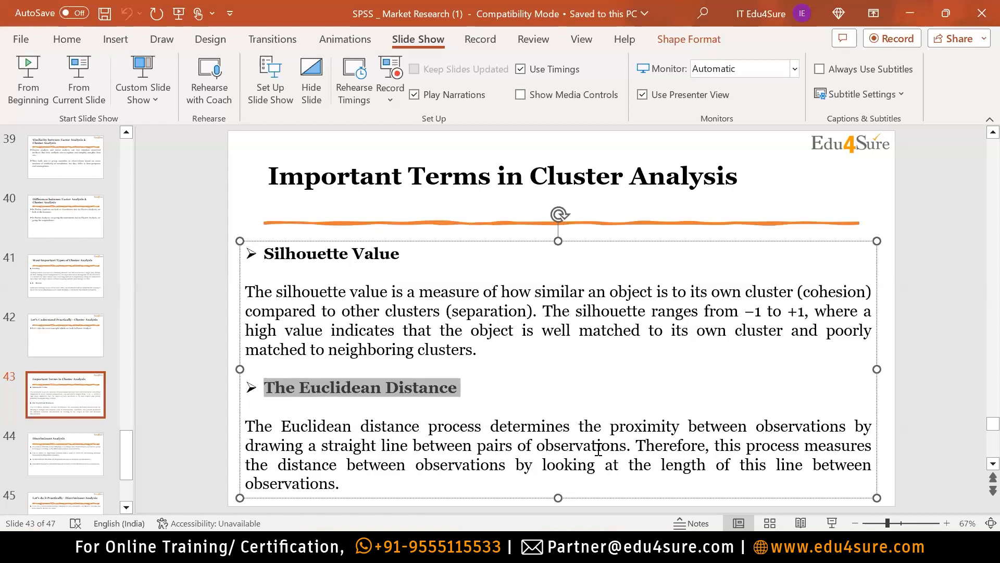
pyautogui.hotkey('alt', 'Tab')
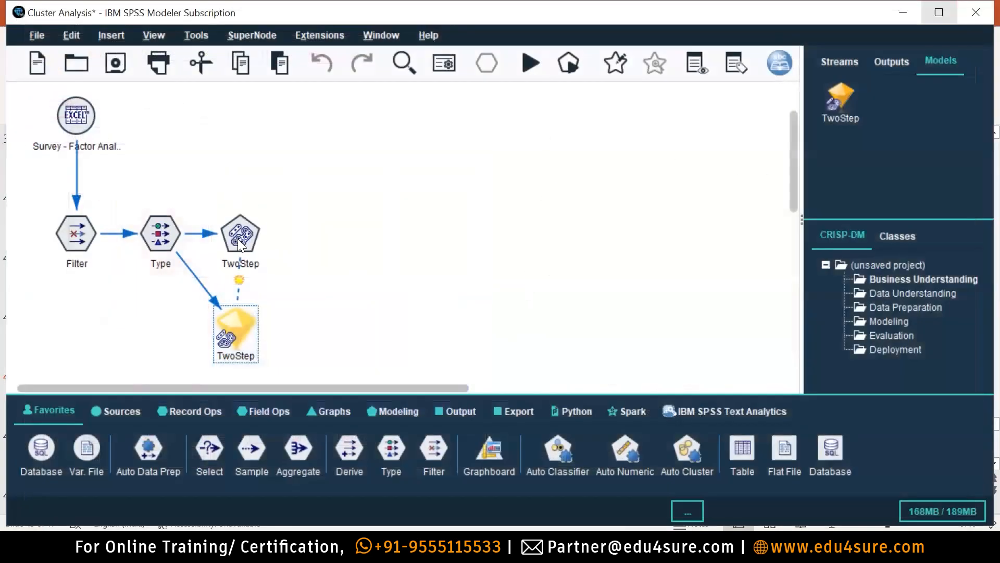
# Turn on Exclude outliers at 5 percent in the TwoStep node and re-run the model.
pyautogui.doubleClick(237, 238)
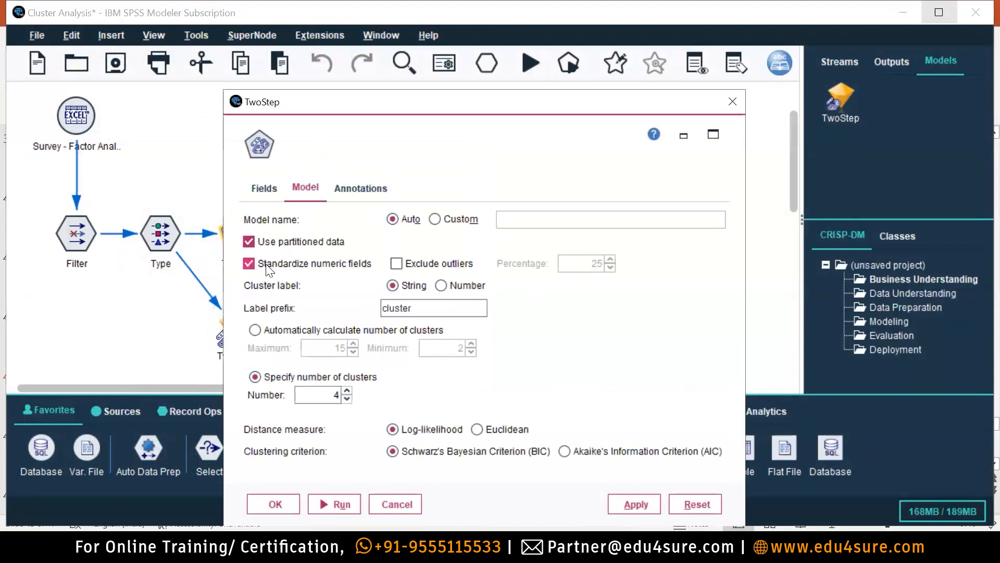
pyautogui.click(396, 263)
pyautogui.doubleClick(594, 263)
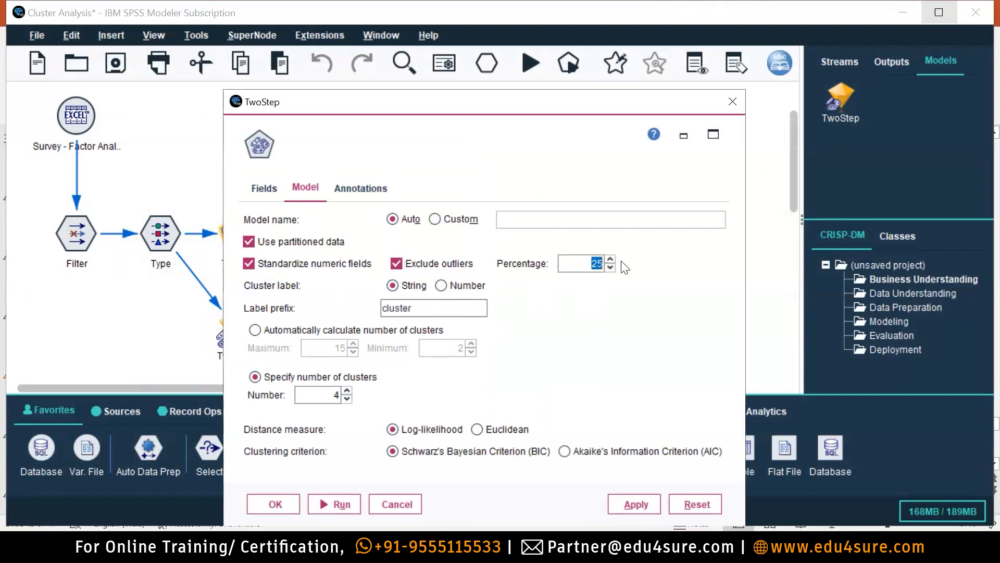
pyautogui.write('5')
pyautogui.click(626, 503)
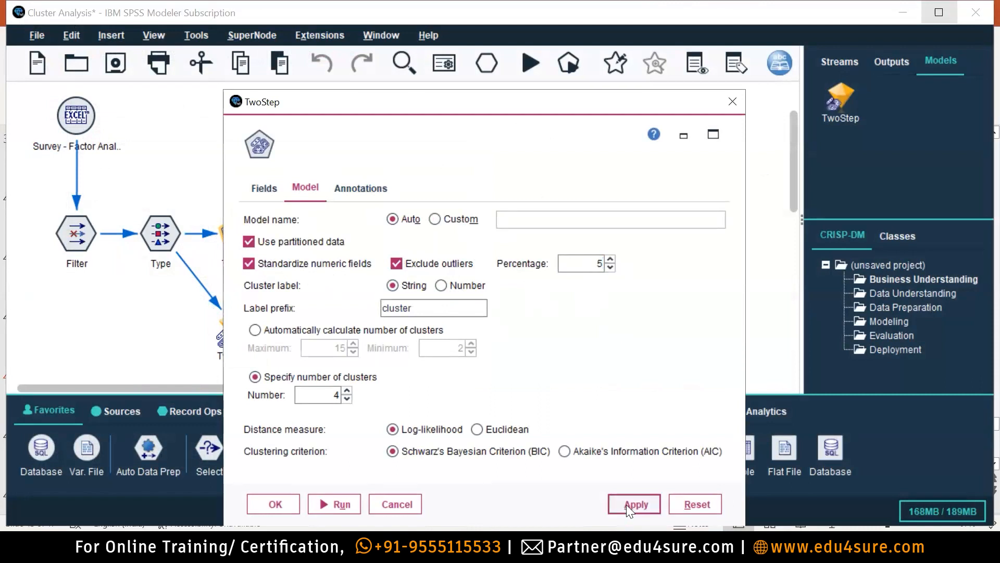
pyautogui.click(334, 505)
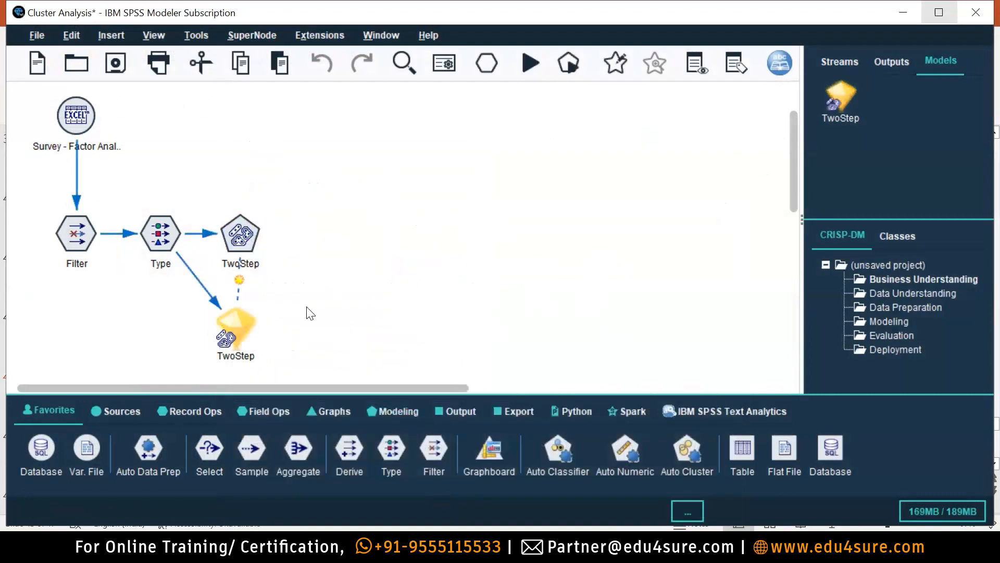
# Open the rebuilt model: cluster sizes smallest 4 (20%), largest 7 (35%), ratio 1.75.
pyautogui.click(245, 324)
pyautogui.doubleClick(246, 324)
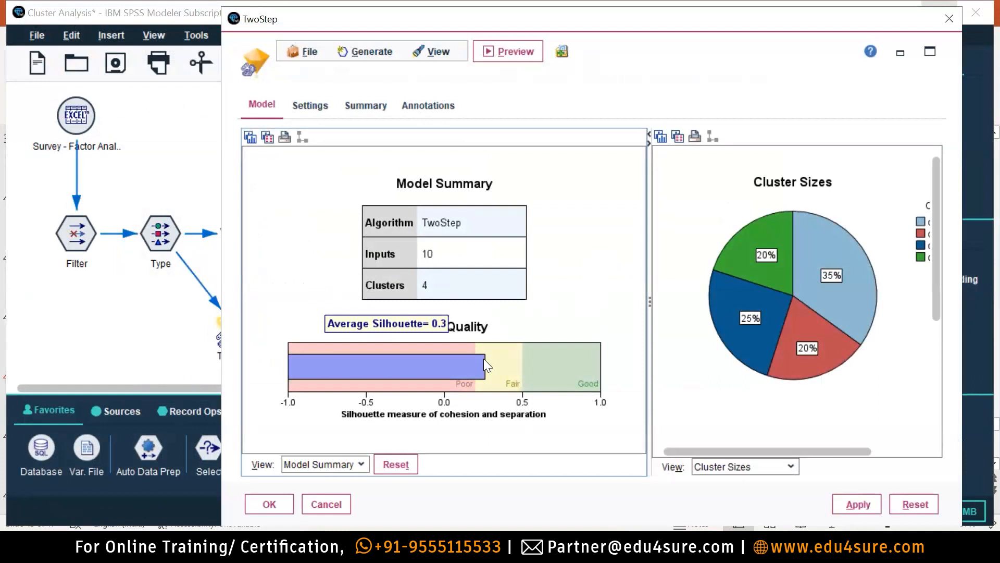
pyautogui.moveTo(486, 371)
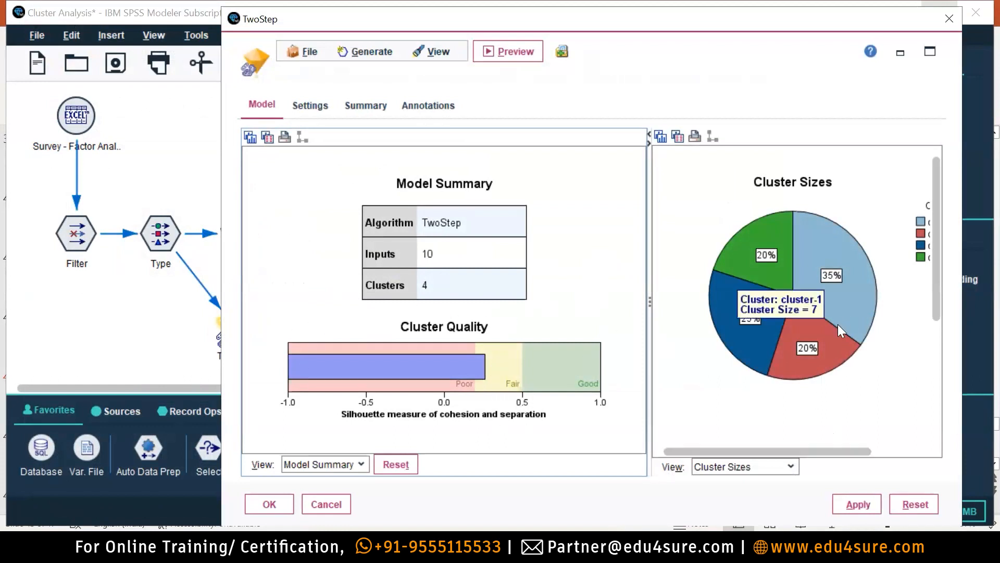
pyautogui.scroll(-1, 849, 364)
pyautogui.moveTo(933, 211); pyautogui.dragTo(971, 292)
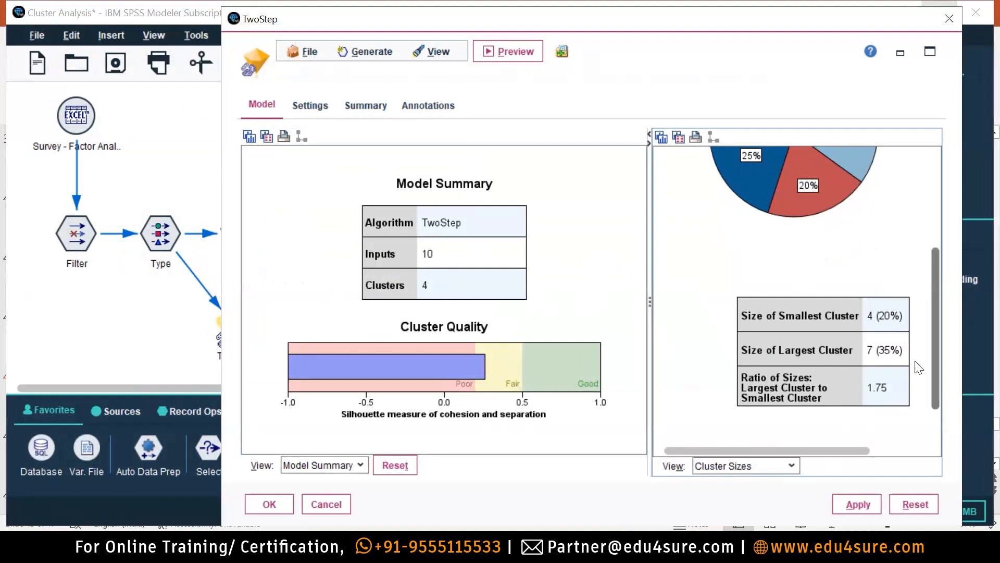
# Change the outlier percentage to 15 and re-run the TwoStep model.
pyautogui.click(950, 18)
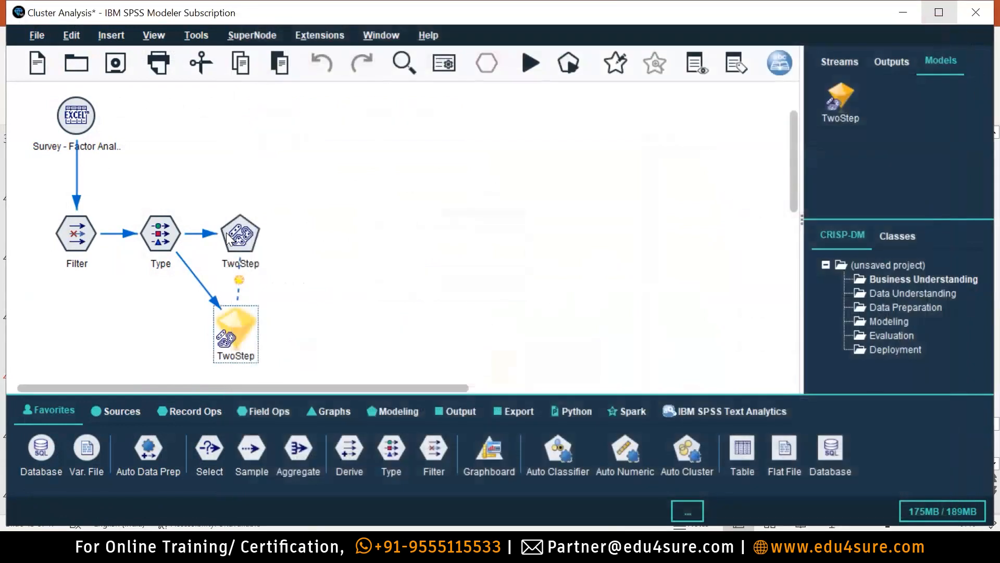
pyautogui.doubleClick(226, 233)
pyautogui.moveTo(595, 270); pyautogui.dragTo(678, 268)
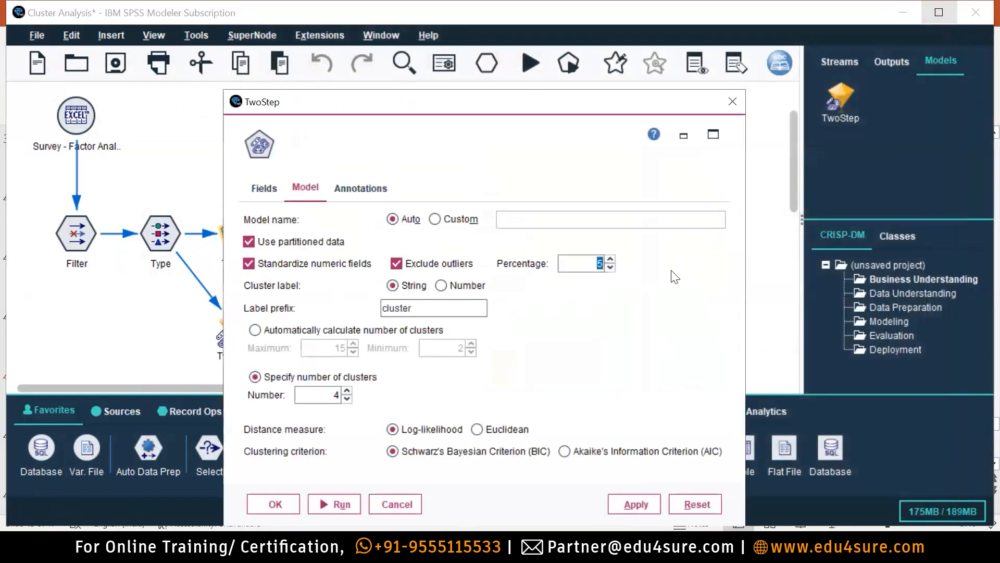
pyautogui.write('15')
pyautogui.click(341, 504)
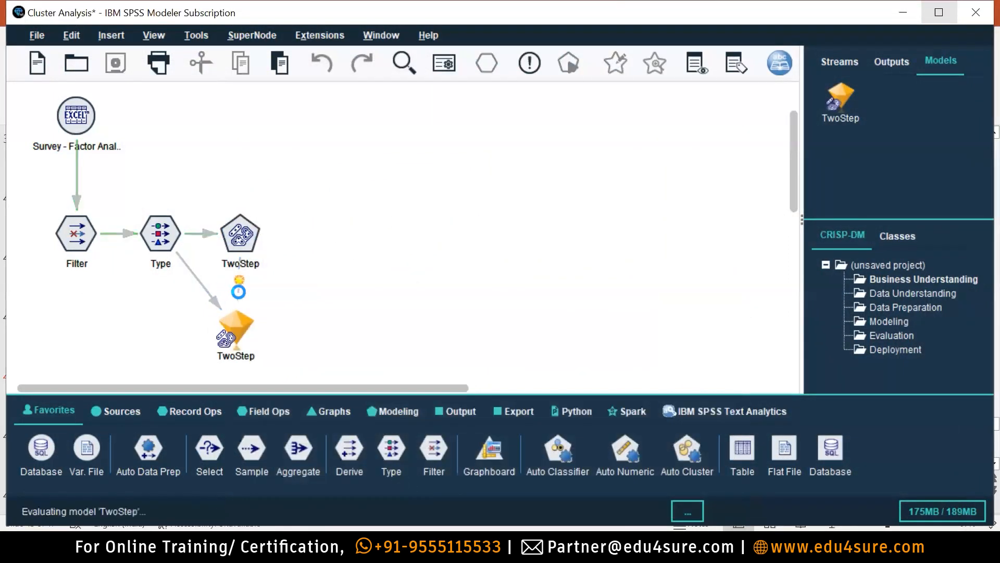
# Review the rebuilt model: average silhouette 0.3, cluster sizes 35%, 25%, 20%, 20%.
pyautogui.doubleClick(249, 320)
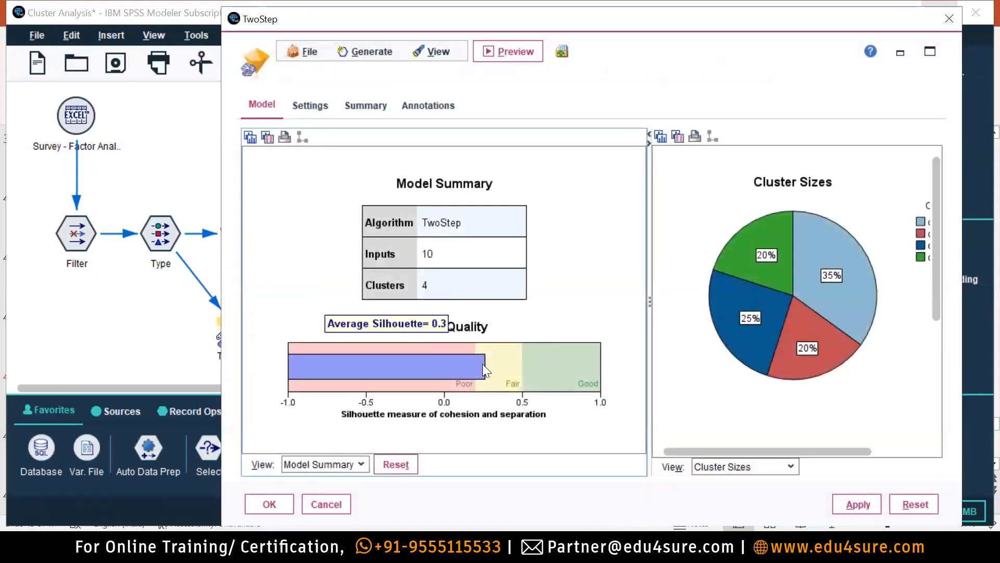
pyautogui.moveTo(938, 234); pyautogui.dragTo(929, 164)
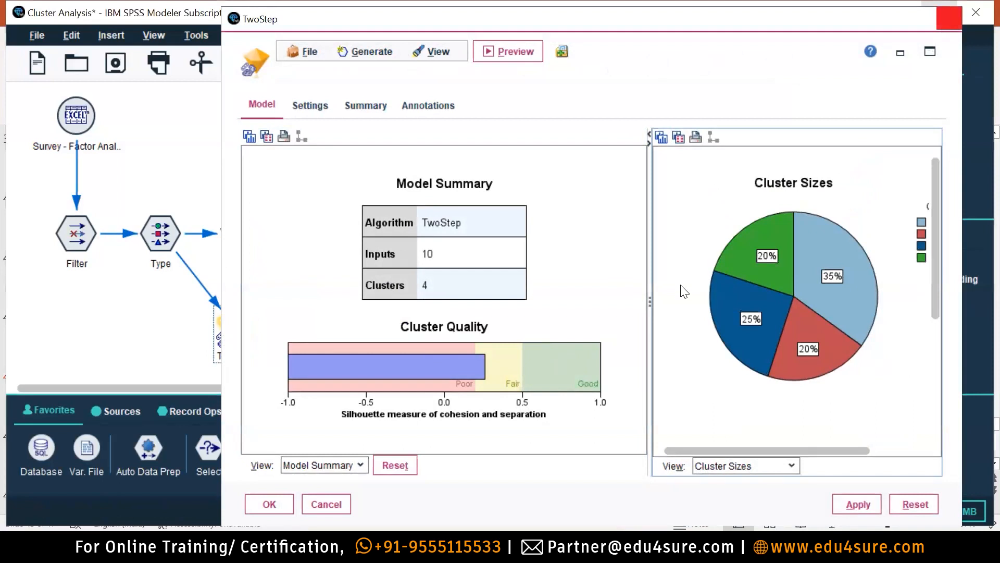
pyautogui.press('Escape')
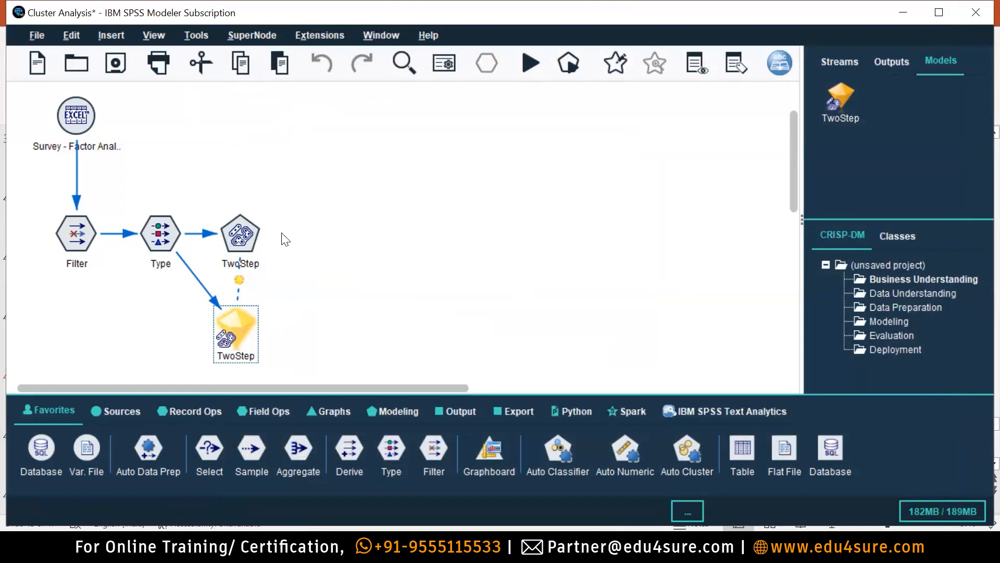
# Switch the TwoStep distance measure to Euclidean, re-run, and open the rebuilt model's results.
pyautogui.doubleClick(251, 241)
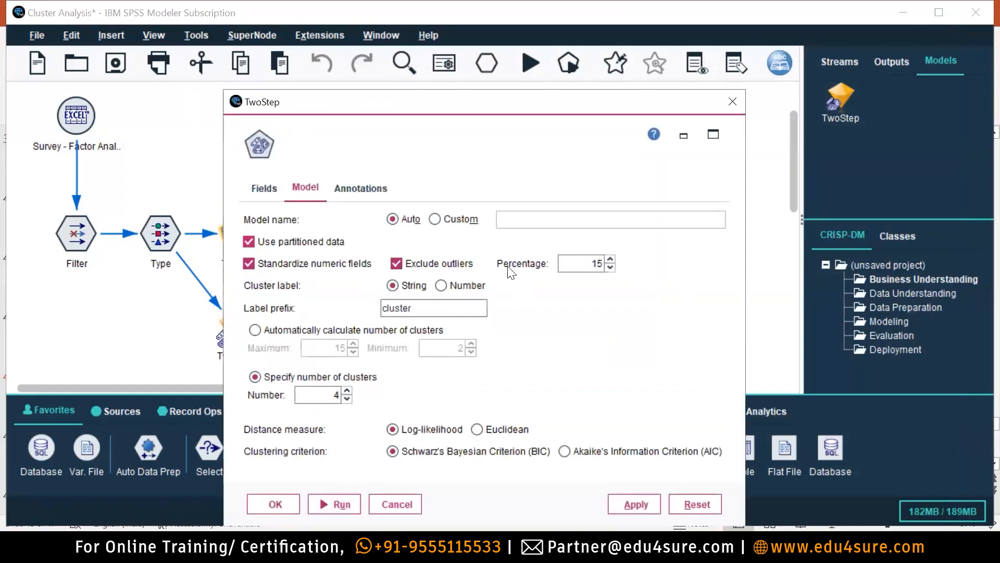
pyautogui.doubleClick(590, 264)
pyautogui.click(476, 430)
pyautogui.click(339, 504)
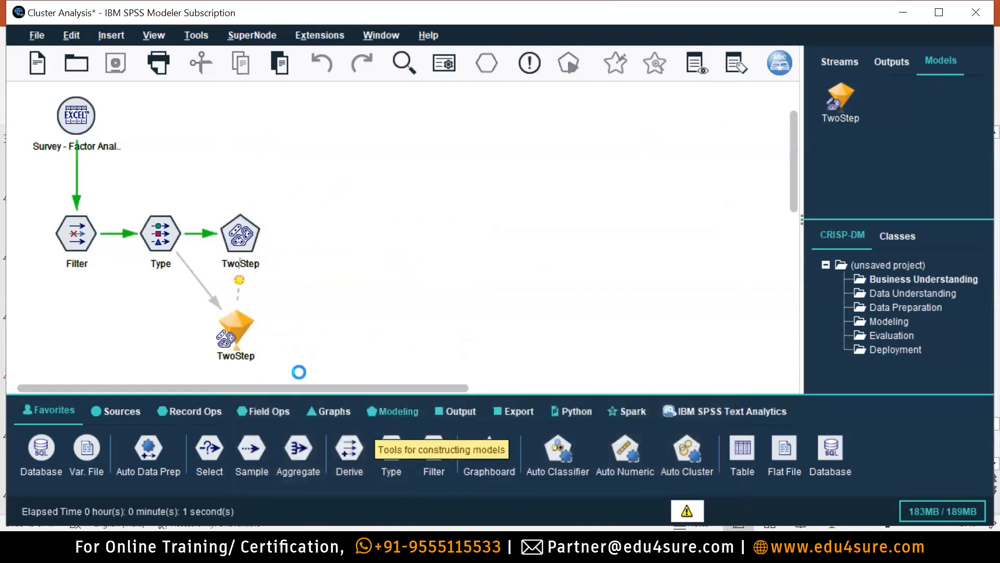
pyautogui.doubleClick(242, 329)
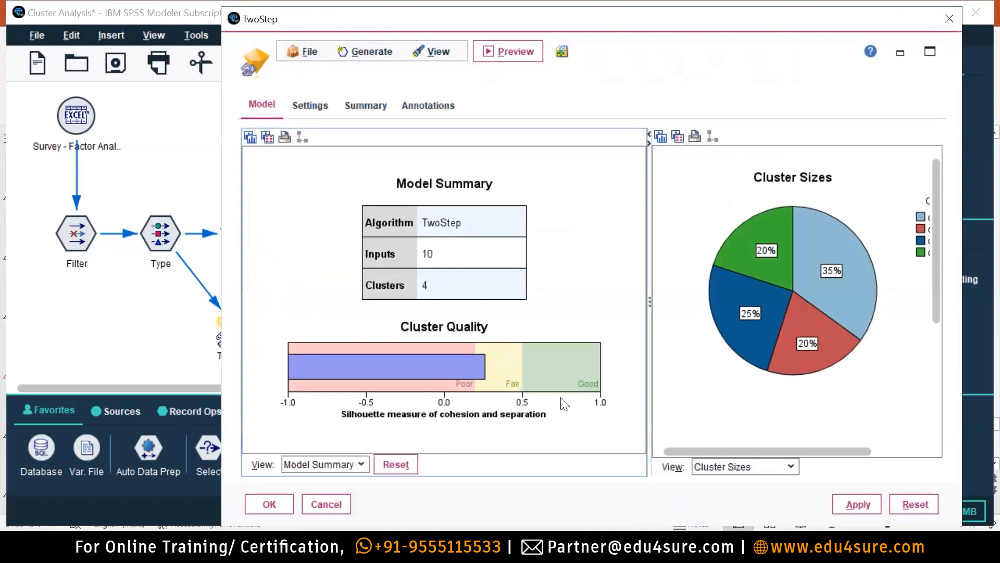
pyautogui.hotkey('alt', 'Tab')
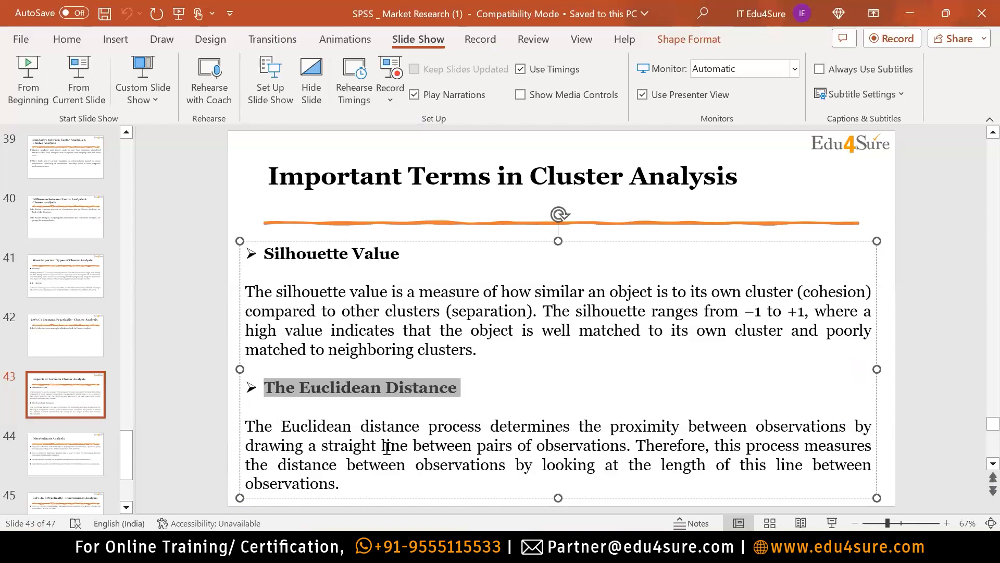
# Highlight the phrase 'between pairs of observations' in the Euclidean Distance definition.
pyautogui.moveTo(629, 448); pyautogui.dragTo(413, 445)
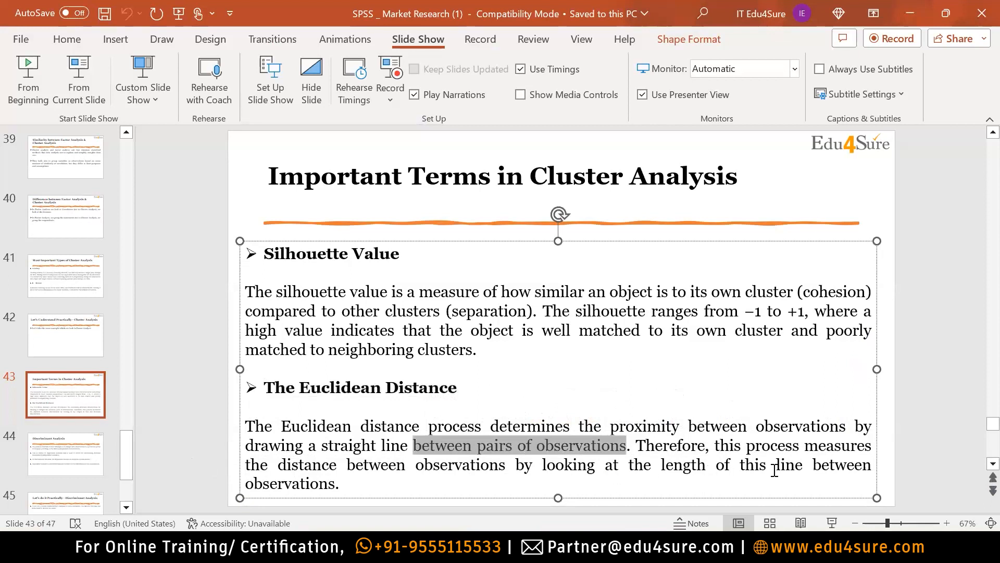
pyautogui.click(414, 480)
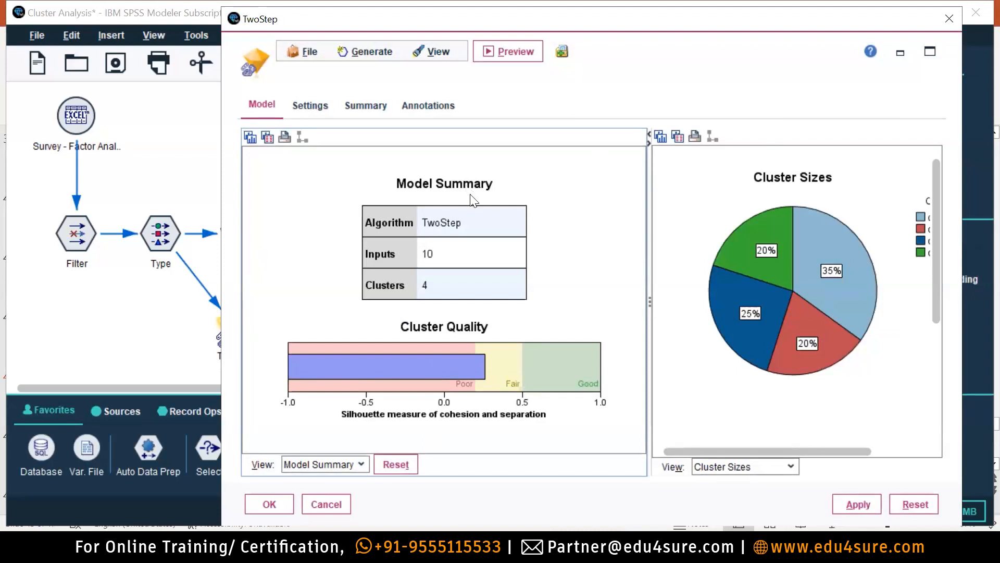
# Review the model's Cluster Sizes, Settings and Summary pages, then close the results window.
pyautogui.moveTo(935, 201); pyautogui.dragTo(955, 243)
pyautogui.moveTo(872, 217)
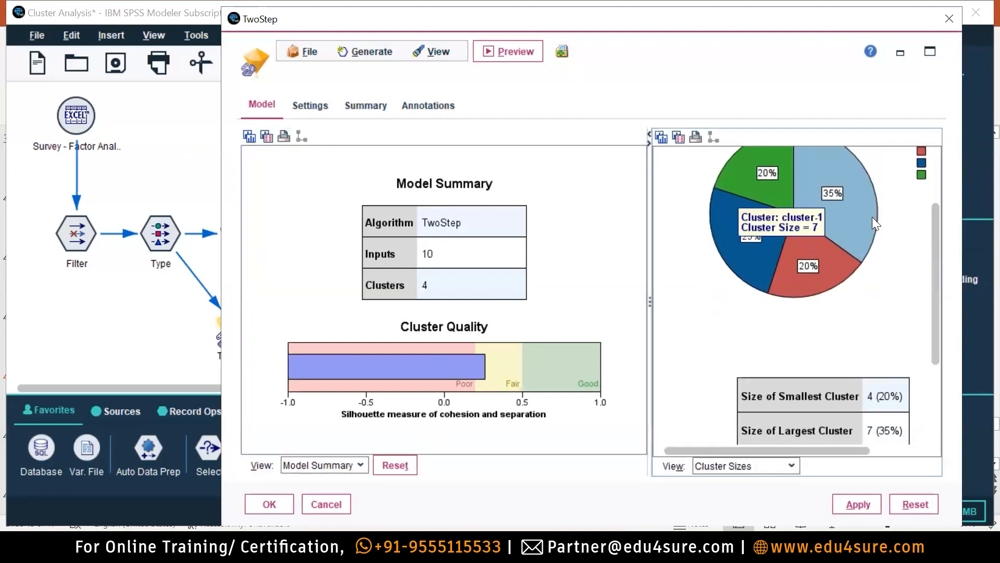
pyautogui.click(306, 104)
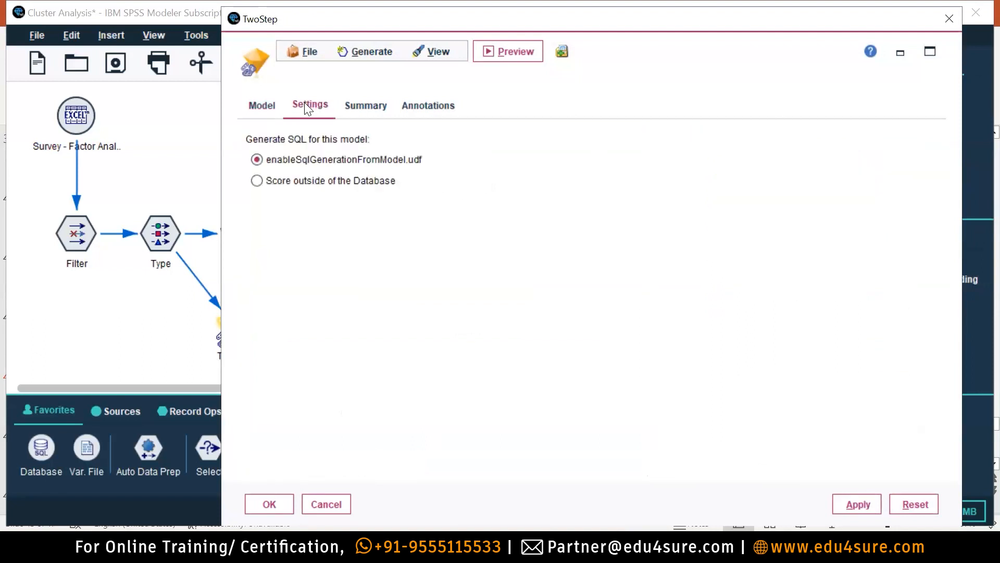
pyautogui.click(364, 106)
pyautogui.click(950, 18)
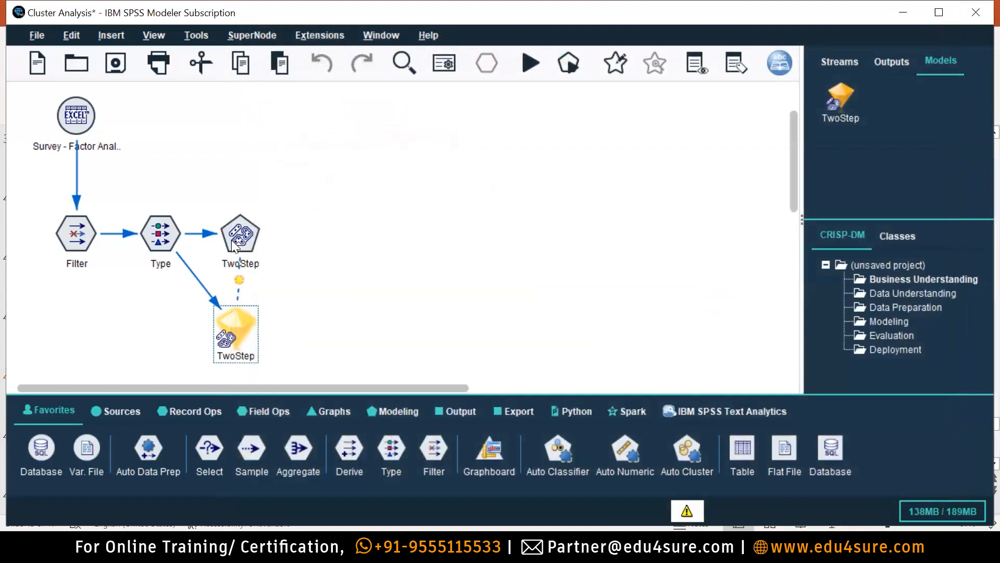
# Set the TwoStep node's distance measure back to Log-likelihood.
pyautogui.doubleClick(231, 239)
pyautogui.click(393, 428)
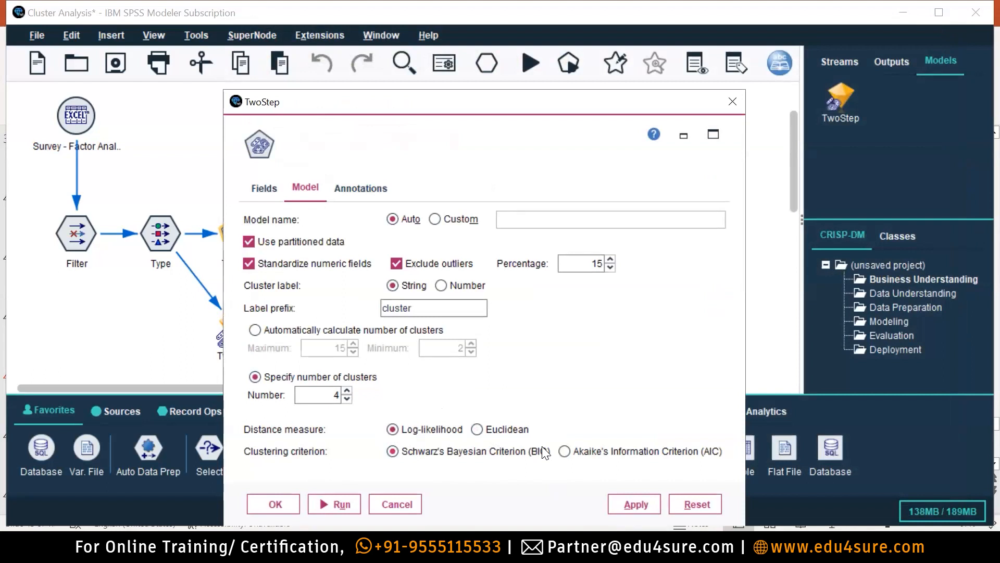
pyautogui.click(496, 430)
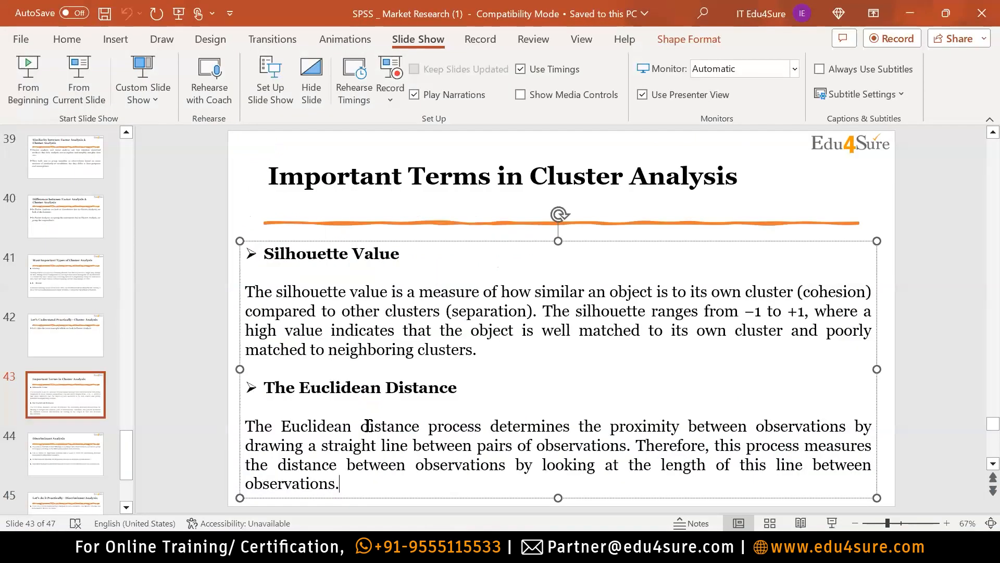
# Highlight the Euclidean Distance text and section, then the Silhouette Value heading.
pyautogui.moveTo(368, 426); pyautogui.dragTo(489, 424)
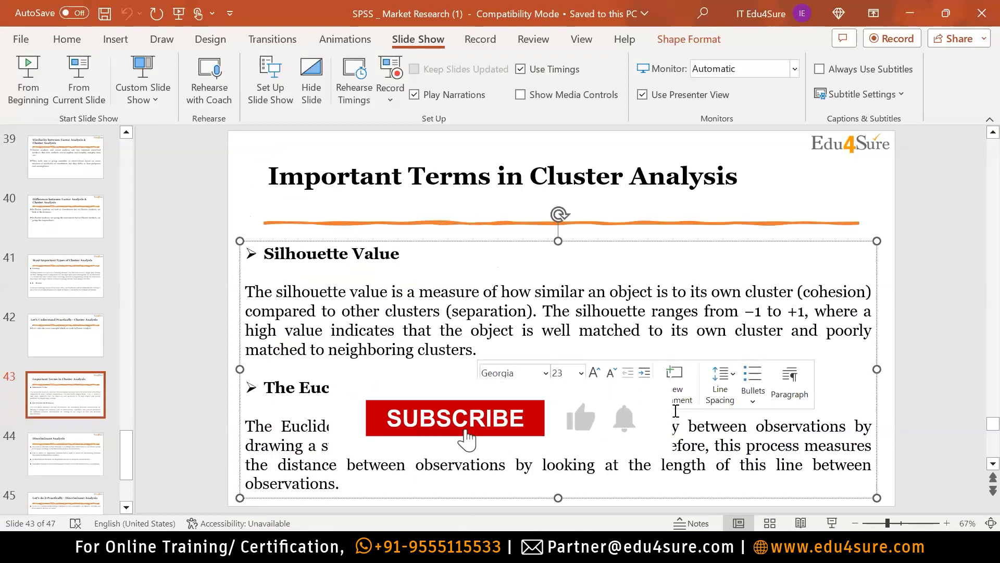
pyautogui.moveTo(345, 483); pyautogui.dragTo(264, 388)
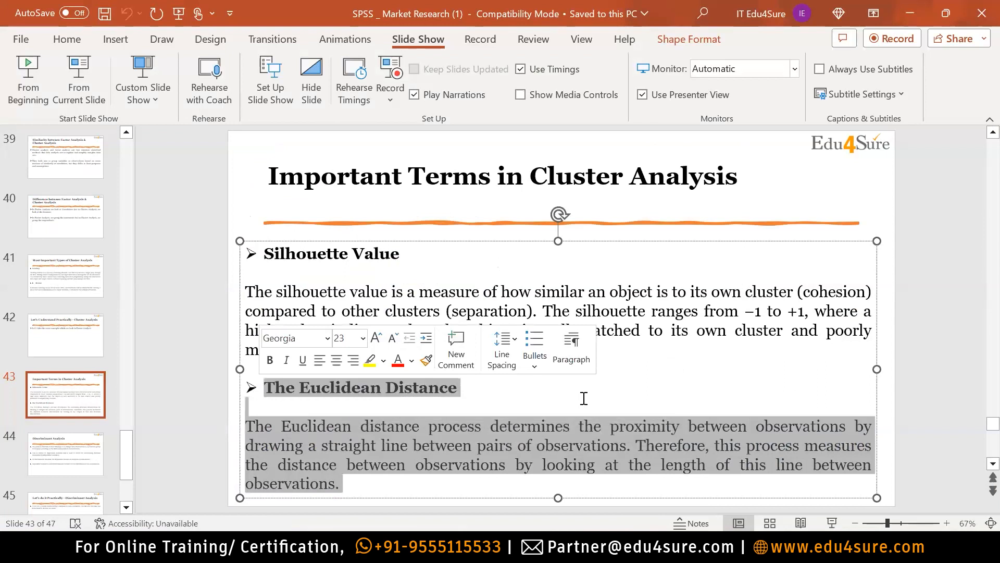
pyautogui.moveTo(419, 255); pyautogui.dragTo(263, 253)
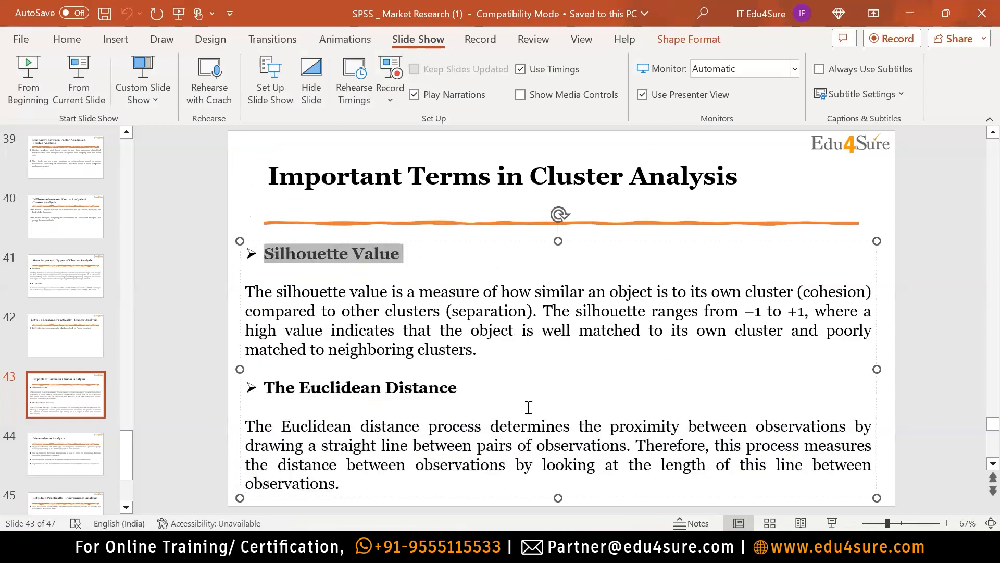
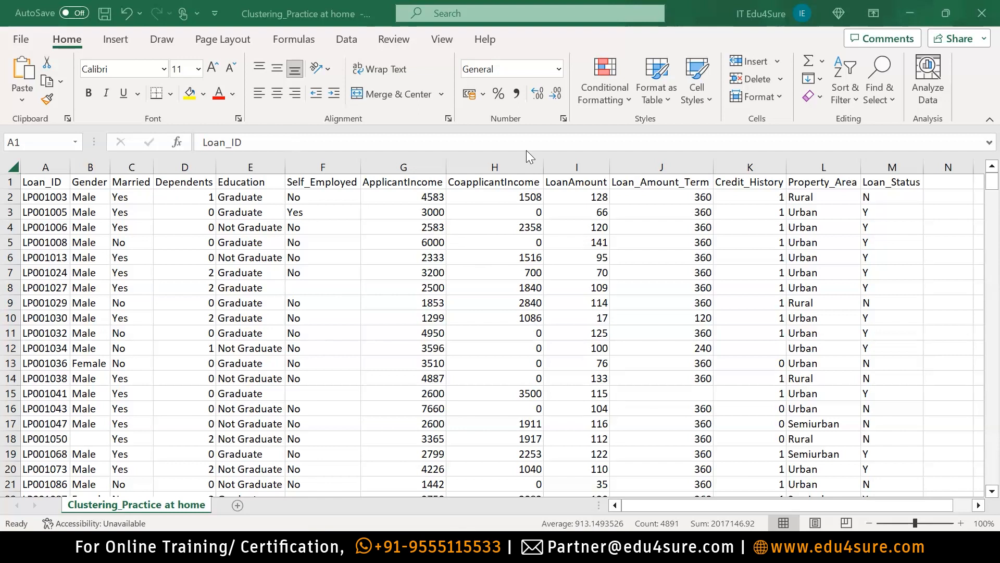
# Select the whole loan dataset on the Clustering_Practice at home sheet.
pyautogui.hotkey('ctrl', 'a')
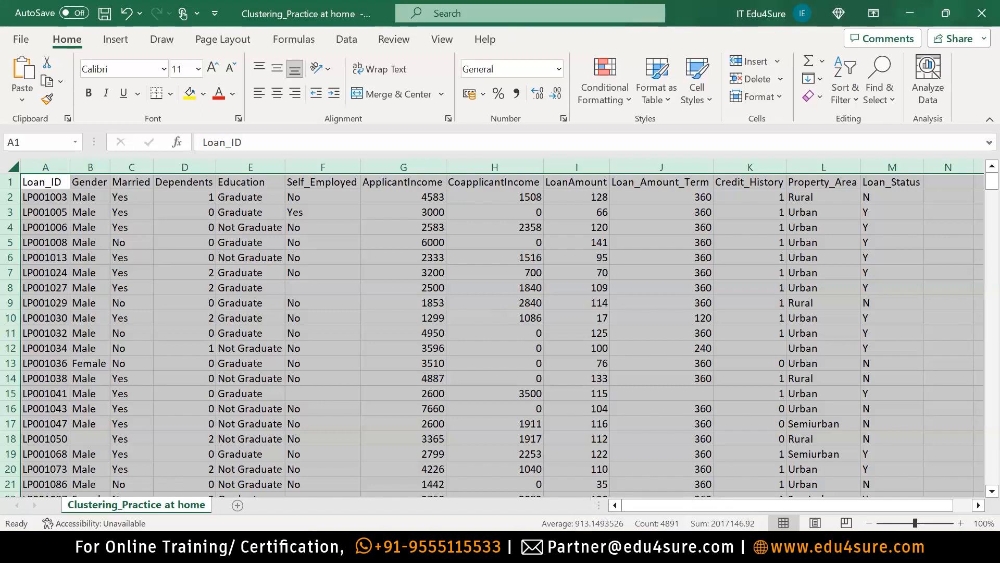
# Return from Excel to the SPSS Modeler Cluster Analysis stream.
pyautogui.hotkey('alt', 'Tab')
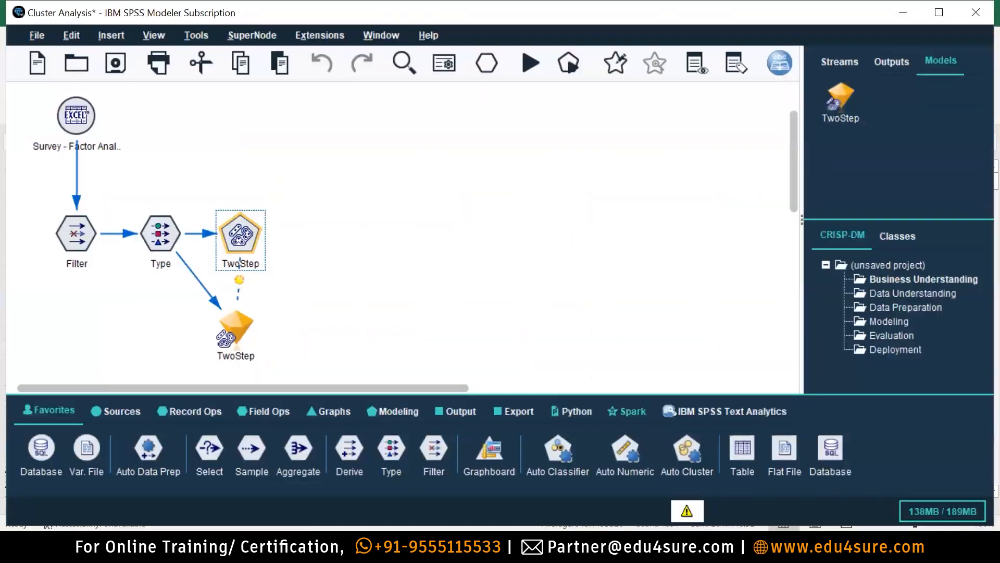
# Create a new empty Stream1 from the File menu, with the open-streams list showing.
pyautogui.click(843, 62)
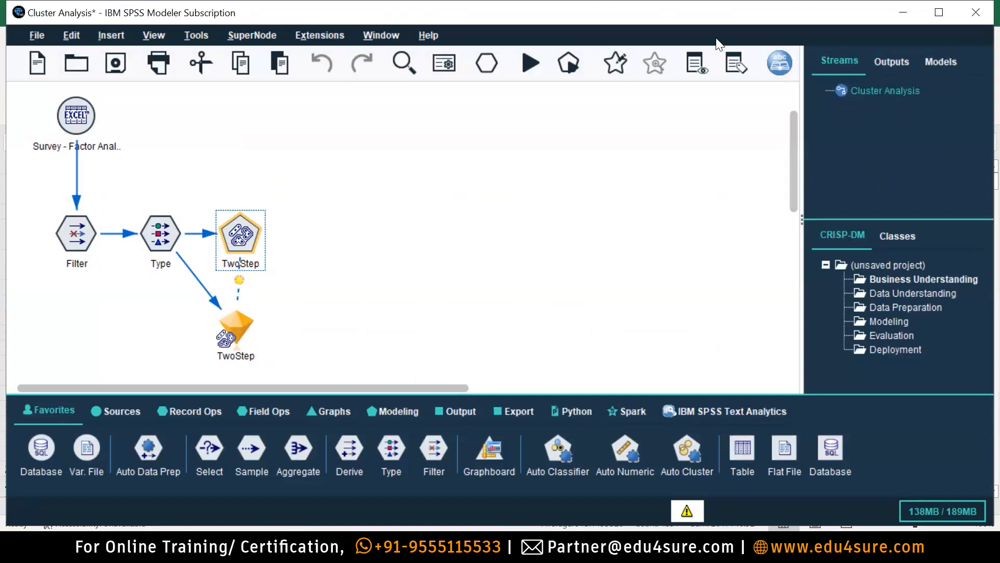
pyautogui.click(36, 35)
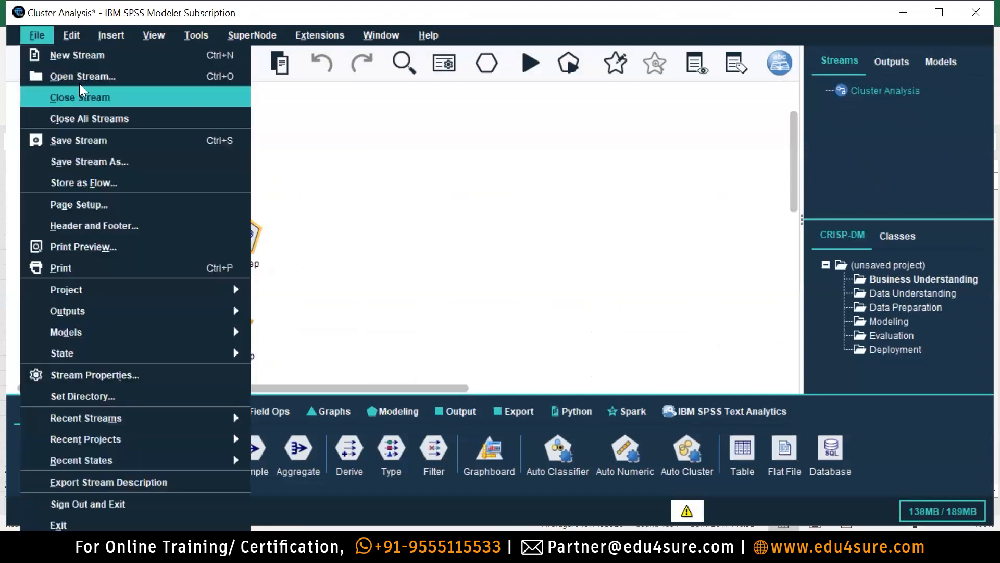
pyautogui.click(92, 57)
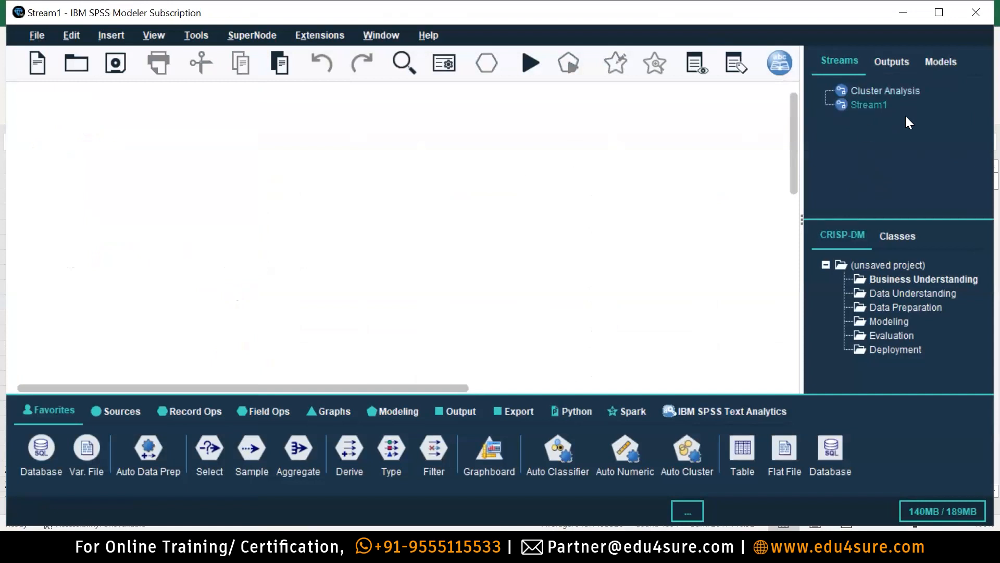